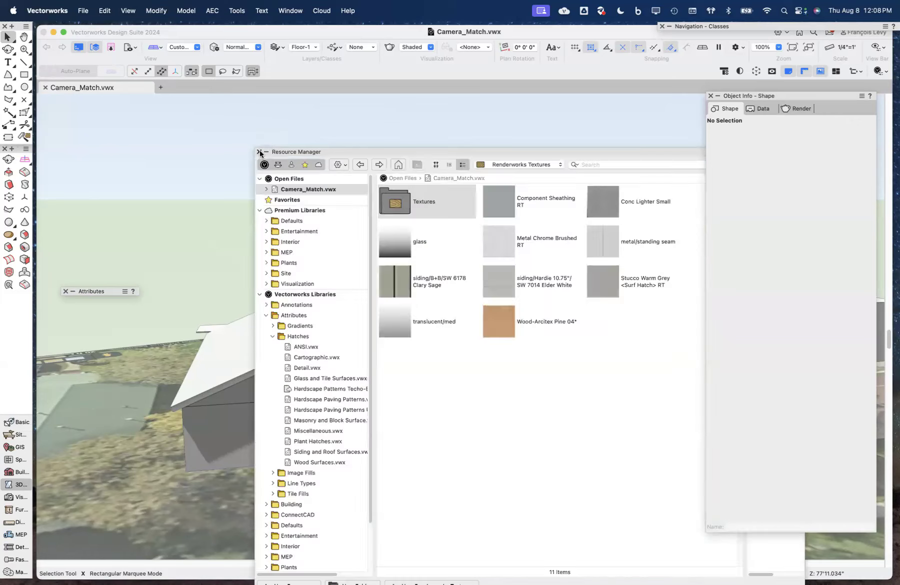
# Close the Resource Manager and orbit the 3D model with Flyover to view the front of the site buildings
pyautogui.click(259, 152)
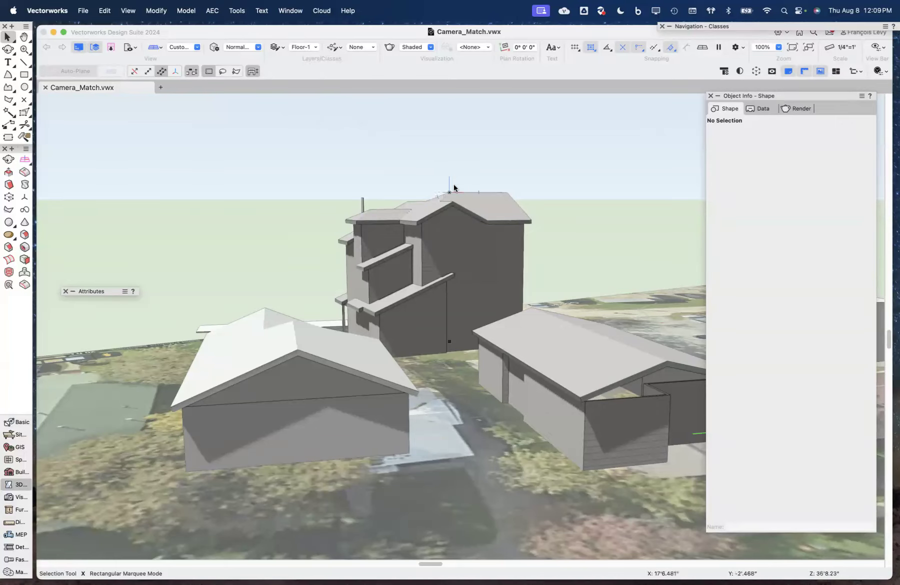
pyautogui.hotkey('shift', 'c')
pyautogui.moveTo(453, 184); pyautogui.dragTo(302, 271)
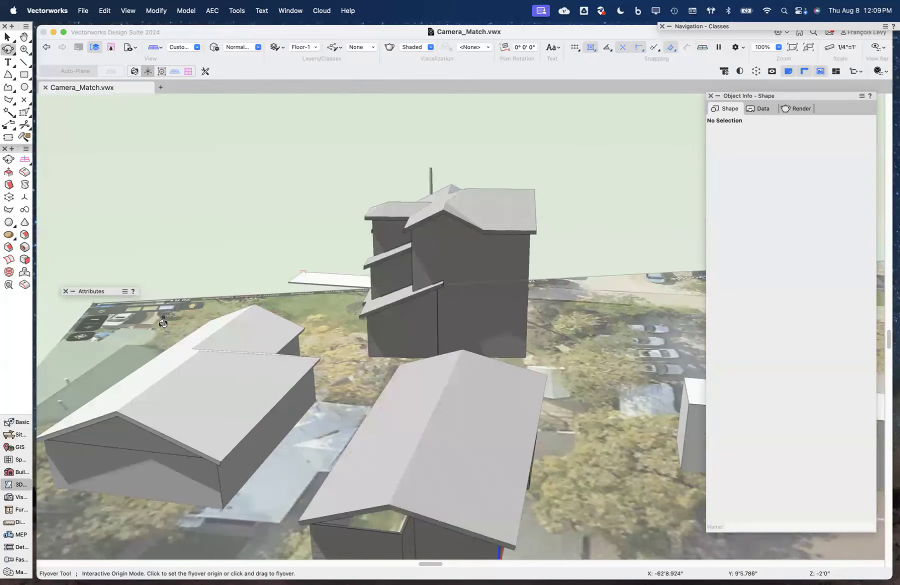
pyautogui.moveTo(199, 302)
pyautogui.mouseDown()
pyautogui.moveTo(221, 289)
pyautogui.moveTo(221, 303)
pyautogui.moveTo(239, 308)
pyautogui.moveTo(233, 327)
pyautogui.moveTo(209, 328)
pyautogui.moveTo(184, 298)
pyautogui.mouseUp()
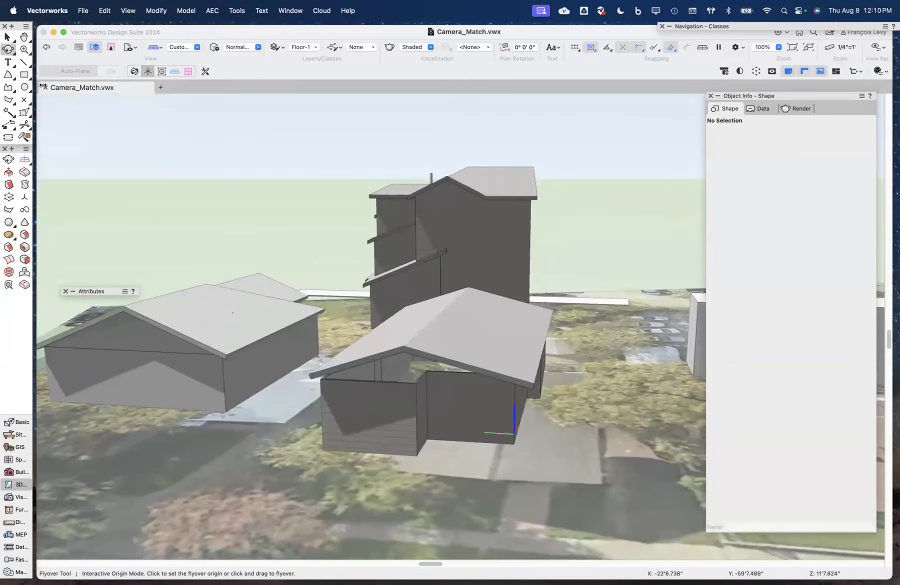
# Select the roofs, box volumes and walls of the site buildings one by one to inspect their object properties
pyautogui.click(7, 36)
pyautogui.click(217, 294)
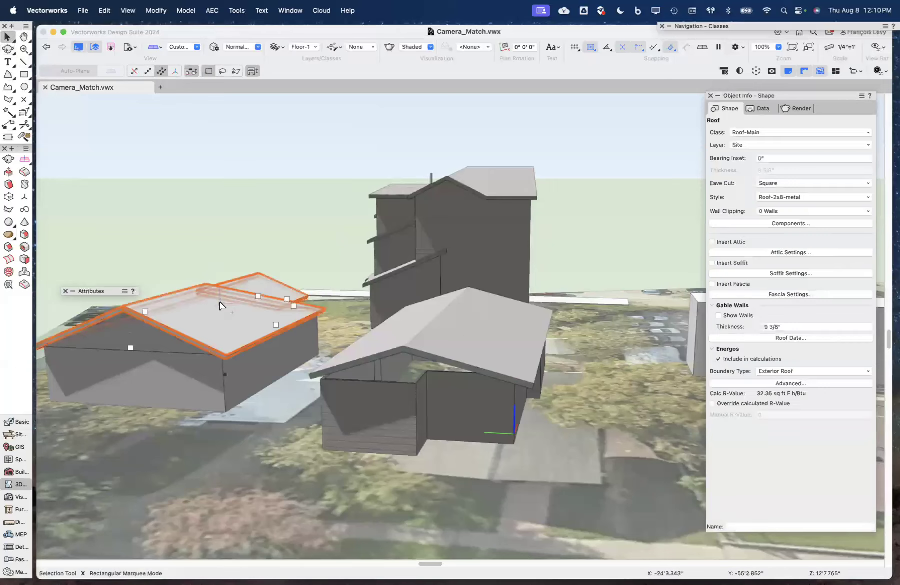
pyautogui.click(165, 376)
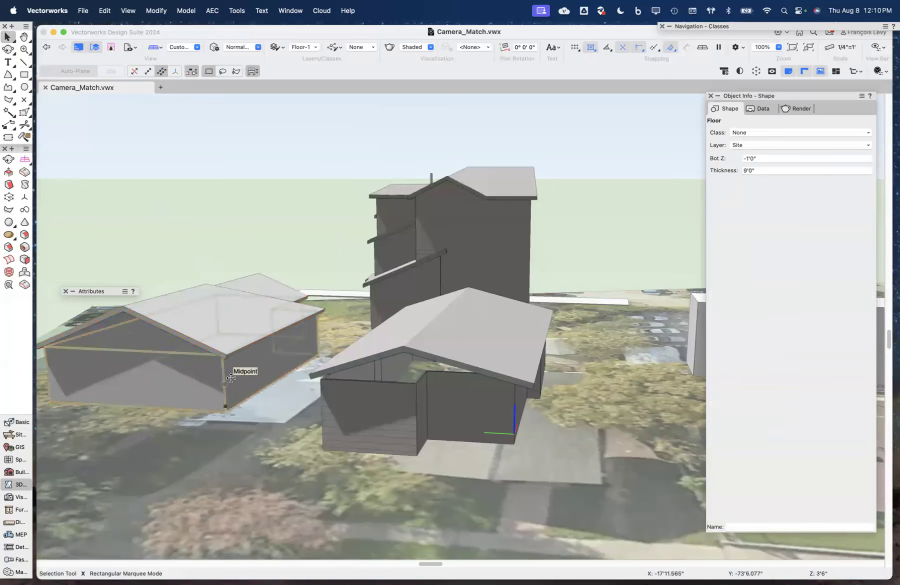
pyautogui.click(233, 318)
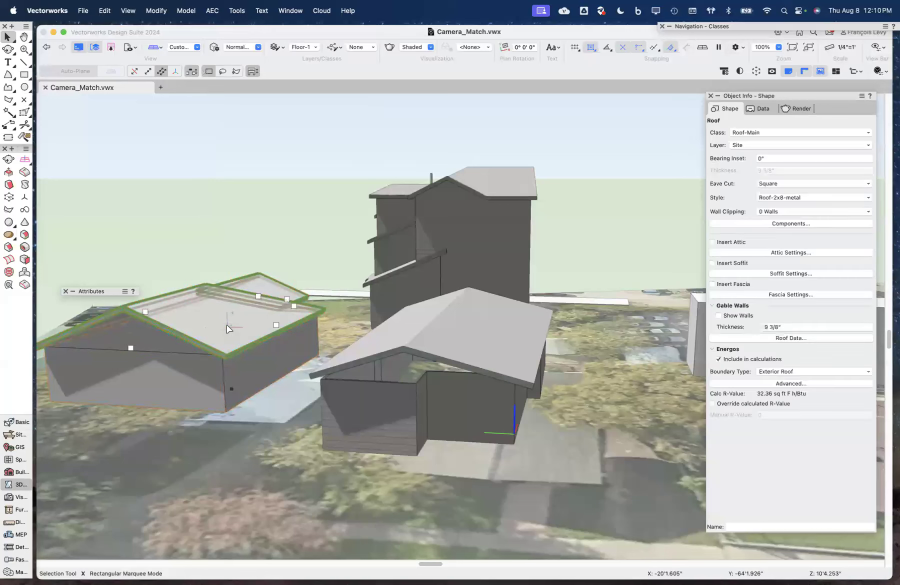
pyautogui.click(485, 351)
pyautogui.click(406, 405)
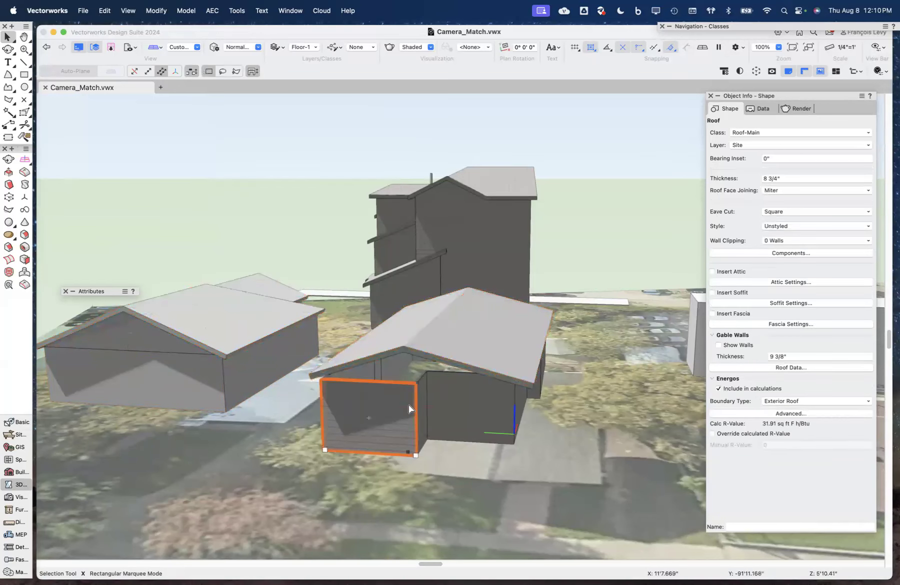
pyautogui.hscroll(5, 440, 407)
pyautogui.click(690, 349)
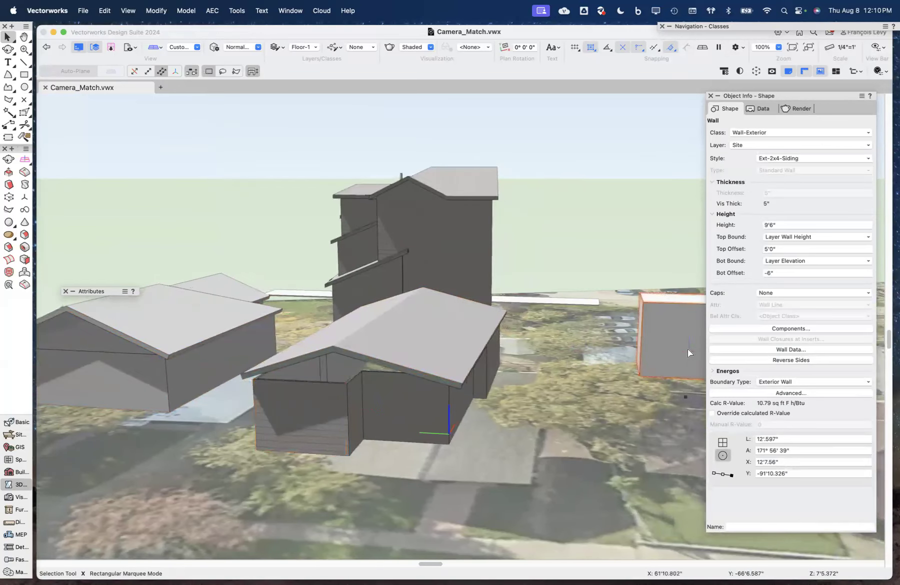
pyautogui.hscroll(5, 678, 356)
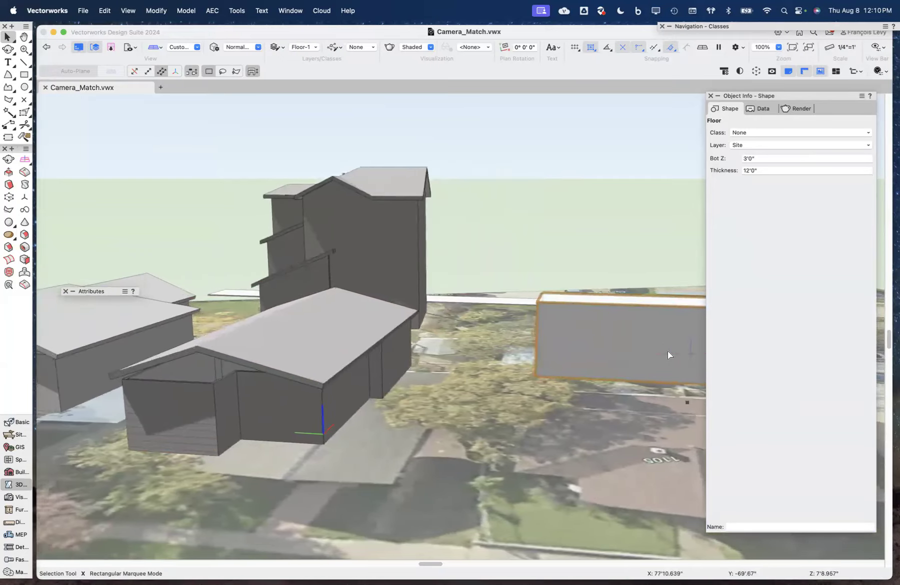
# Open sheet layer a1 with the street-side house photo and fit the whole page in the window
pyautogui.click(304, 47)
pyautogui.click(333, 114)
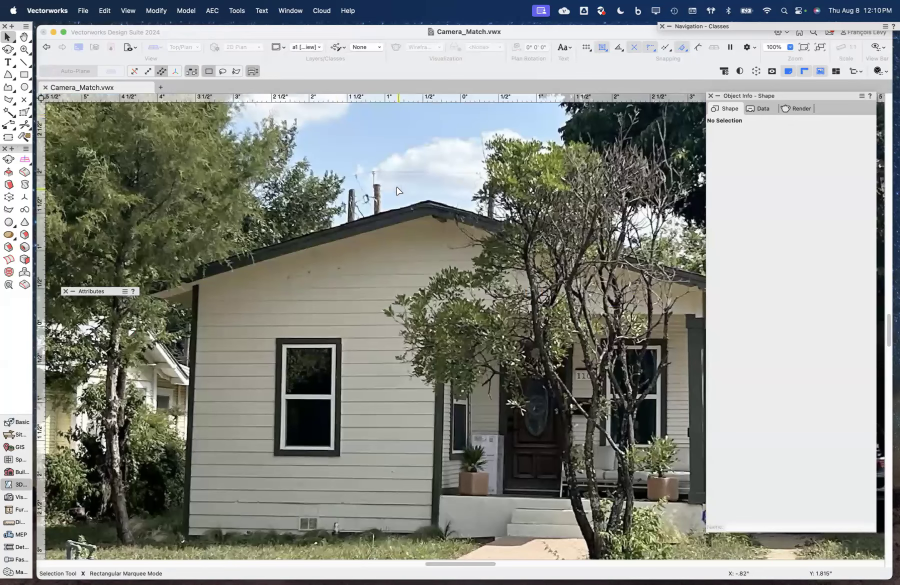
pyautogui.press('super+4')
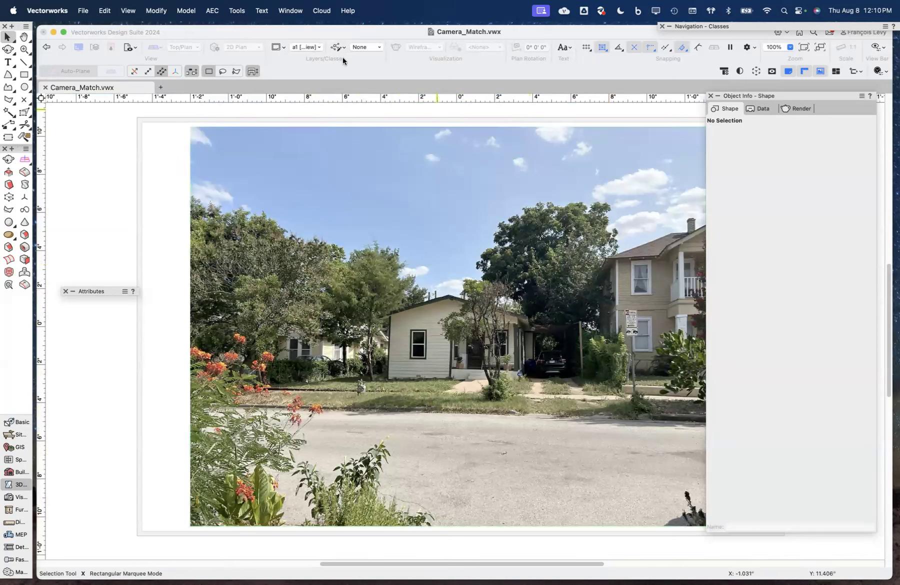
# Switch to sheet layer a2 [alley view], collapse the Object Info palette and clear the photo's selection
pyautogui.click(315, 49)
pyautogui.click(320, 123)
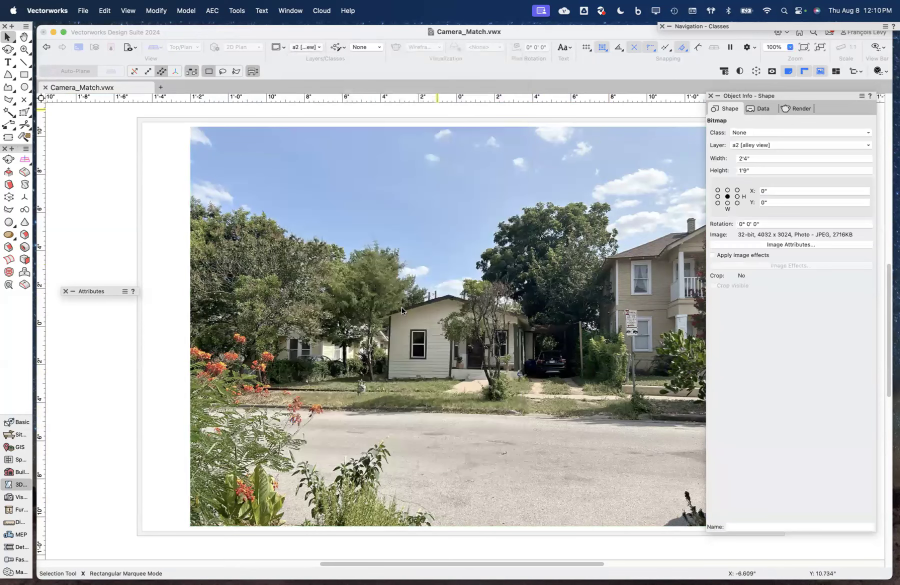
pyautogui.doubleClick(797, 93)
pyautogui.click(828, 232)
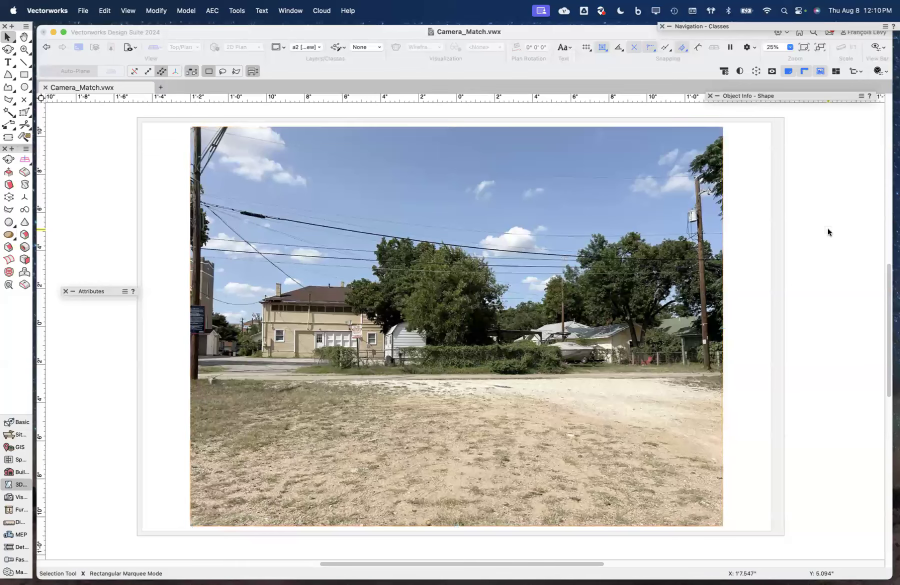
# Enable multiple view panes and widen the 3D model pane beside the alley photo
pyautogui.click(85, 10)
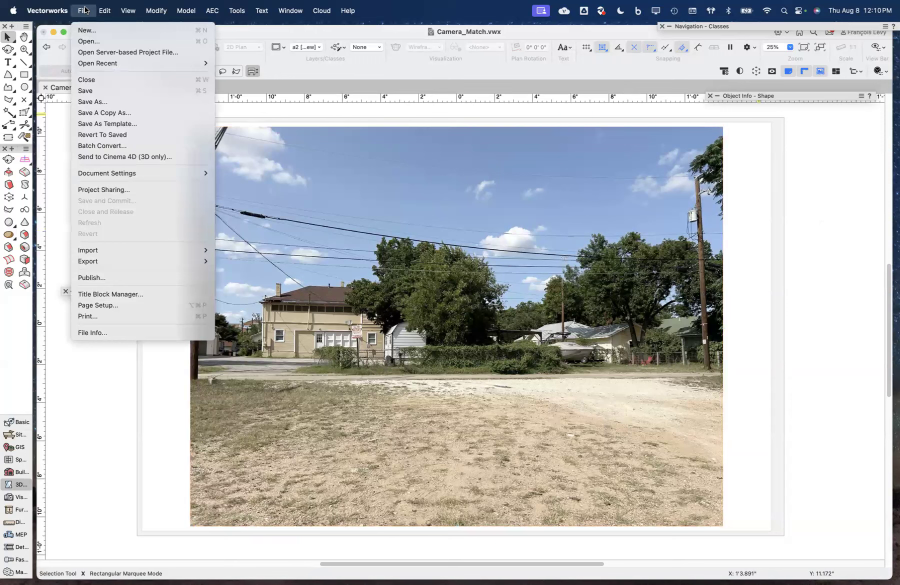
pyautogui.moveTo(111, 260)
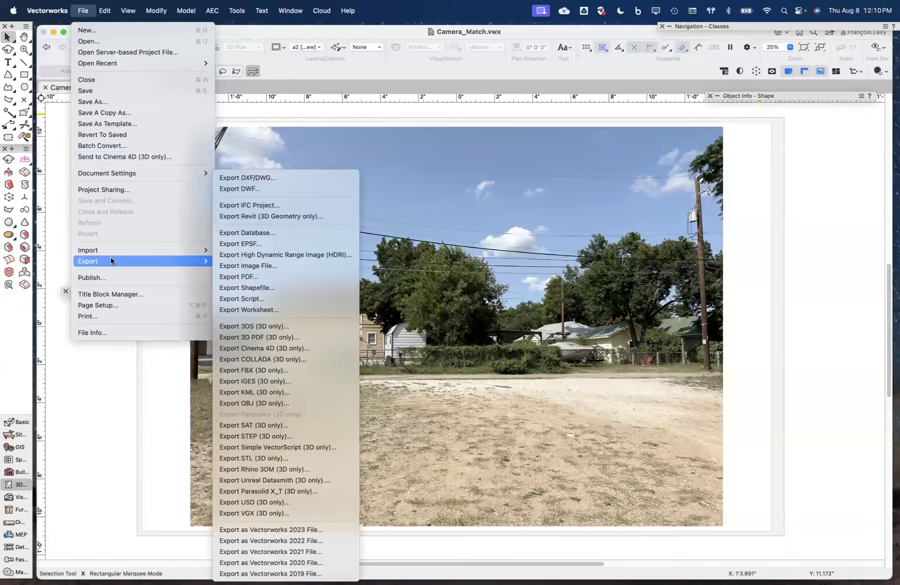
pyautogui.moveTo(121, 4)
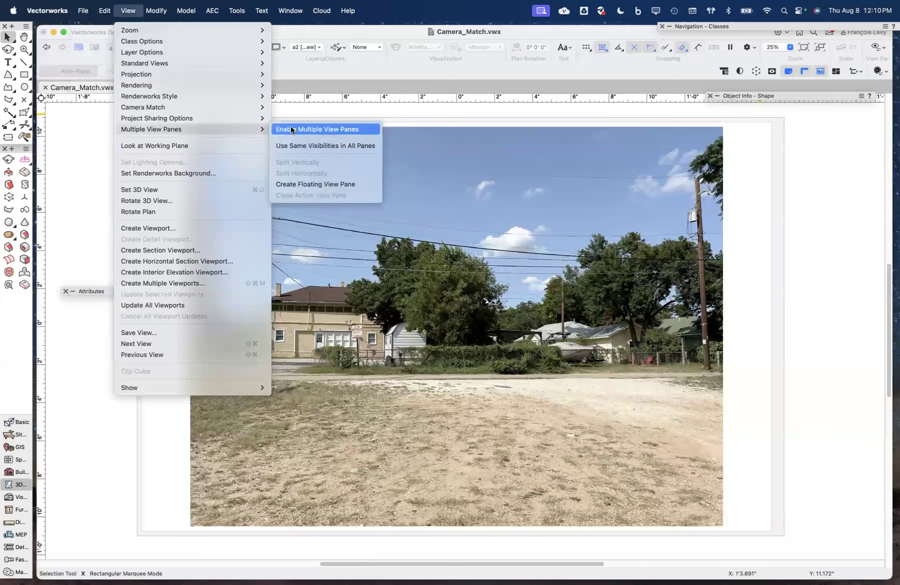
pyautogui.click(299, 129)
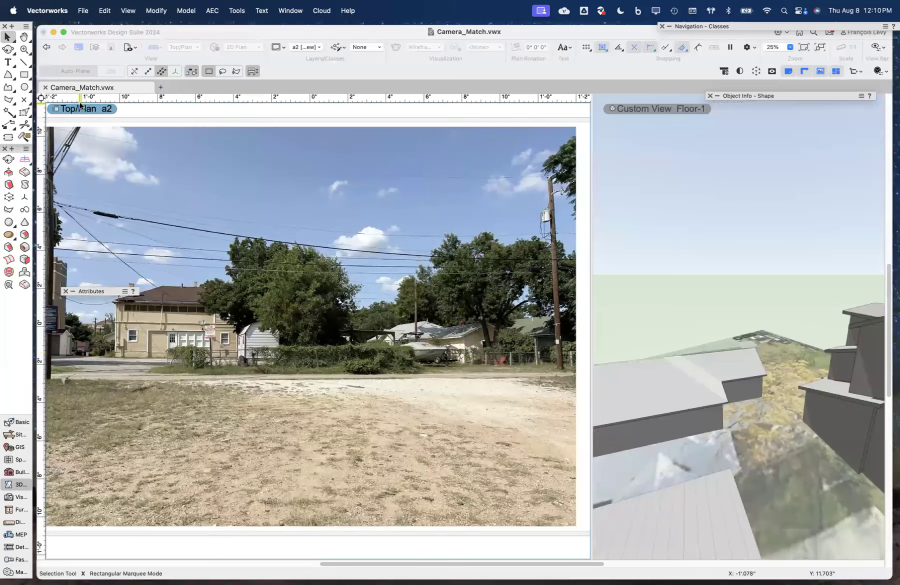
pyautogui.rightClick(80, 103)
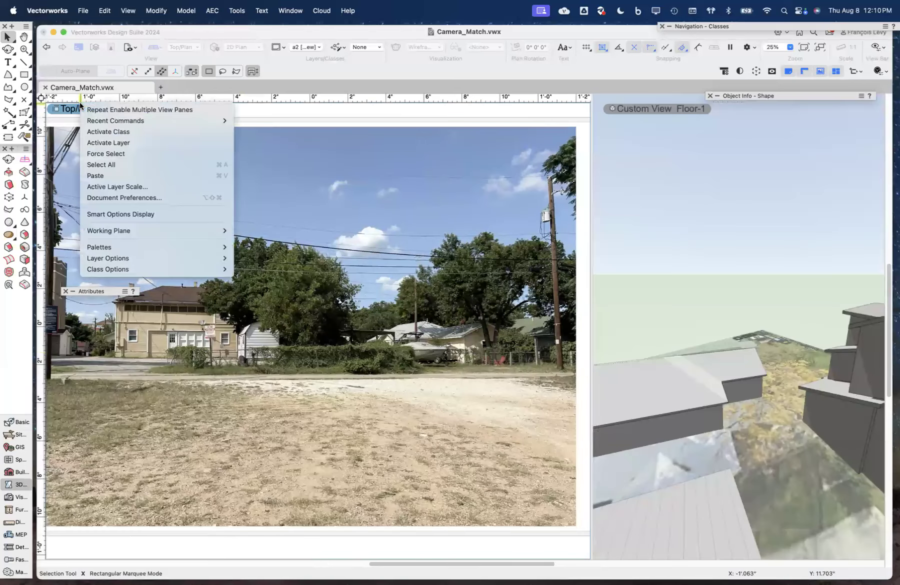
pyautogui.click(357, 104)
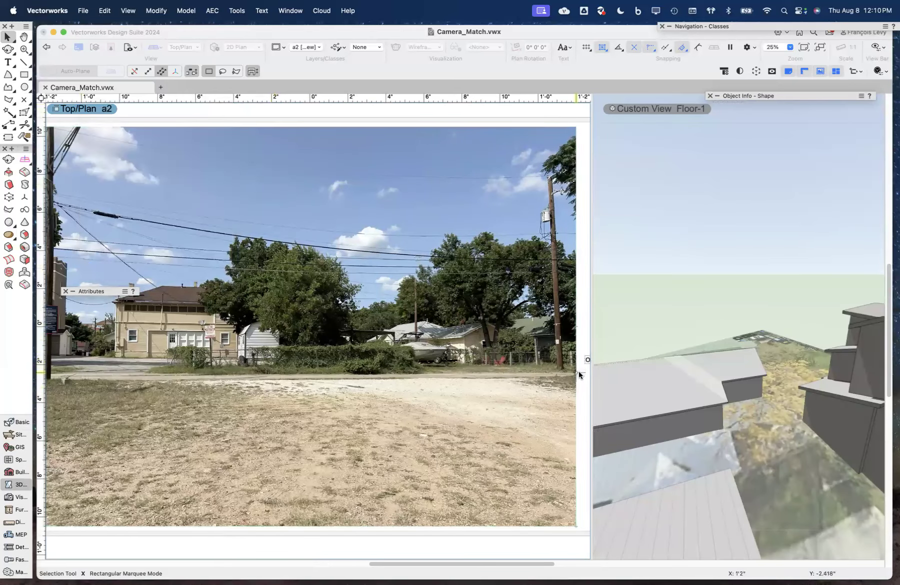
pyautogui.moveTo(591, 373); pyautogui.dragTo(491, 371)
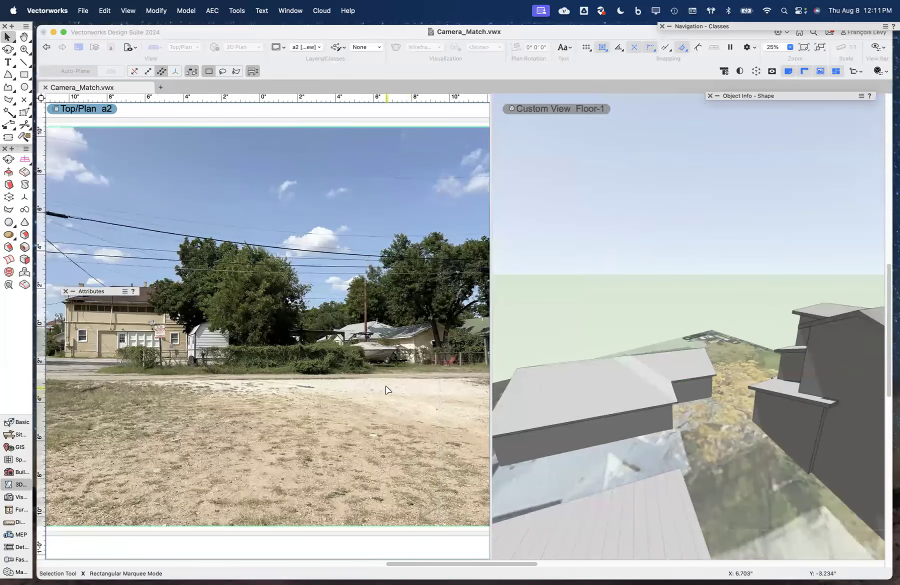
# Activate the Floor-1 3D pane and orbit the model with Flyover to face the alley side with the utility pole
pyautogui.scroll(-5, 686, 240)
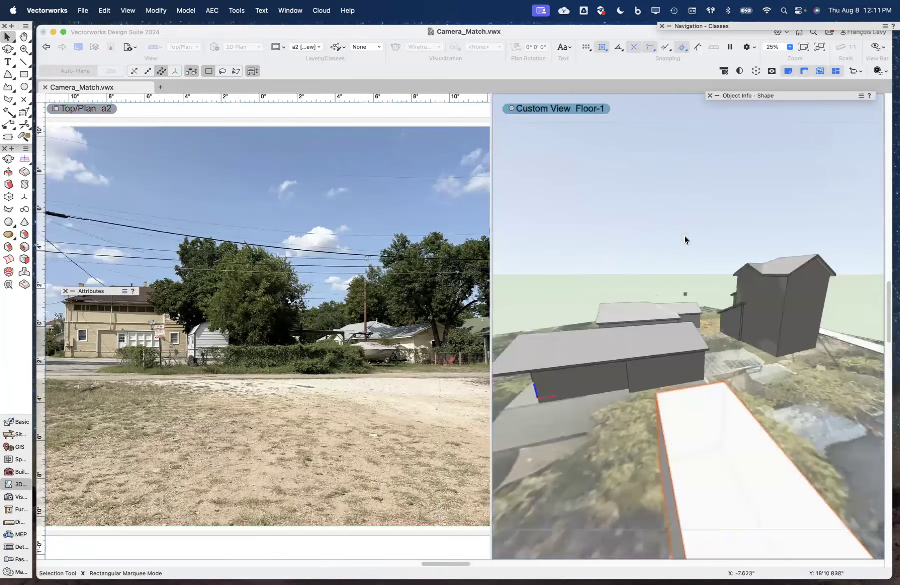
pyautogui.click(685, 240)
pyautogui.click(655, 150)
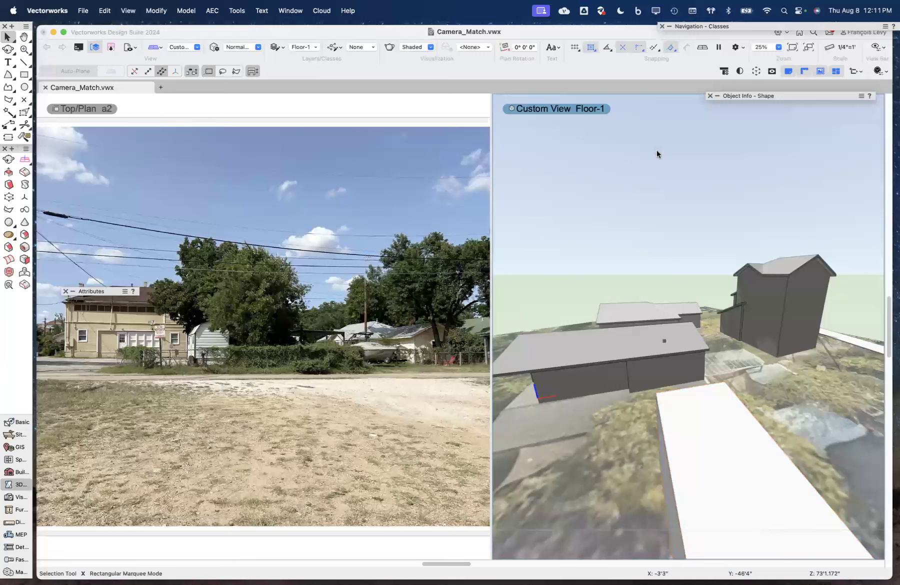
pyautogui.click(7, 61)
pyautogui.click(8, 49)
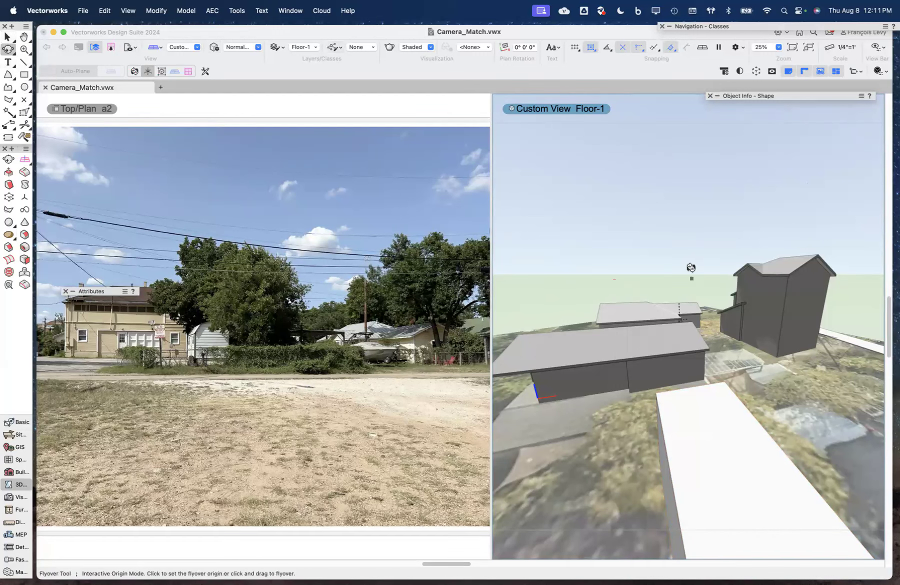
pyautogui.moveTo(656, 333); pyautogui.dragTo(770, 370)
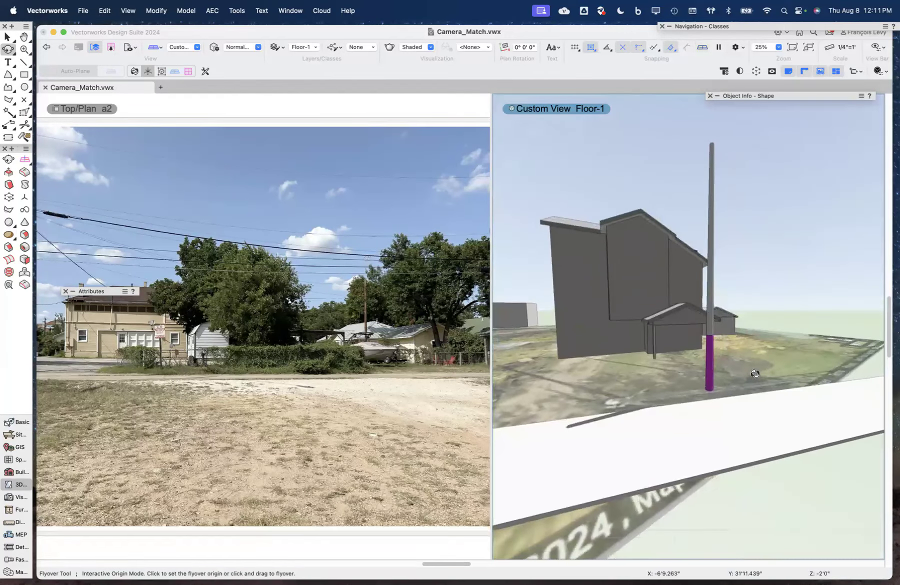
# Set the 3D pane's projection to Narrow Perspective and use Walkthrough to back away until all the buildings are in view
pyautogui.click(120, 15)
pyautogui.moveTo(250, 74)
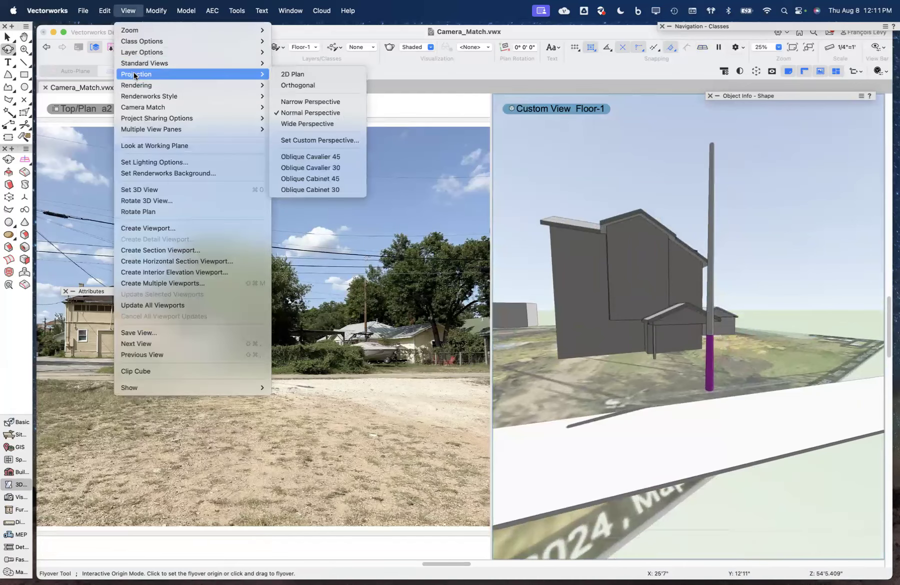
pyautogui.click(318, 104)
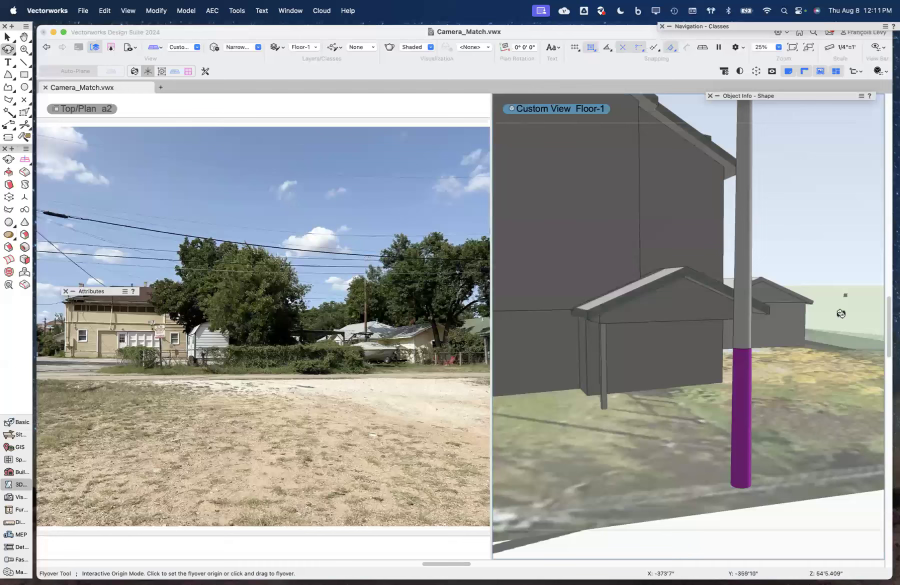
pyautogui.press("'")
pyautogui.moveTo(675, 326); pyautogui.dragTo(743, 406)
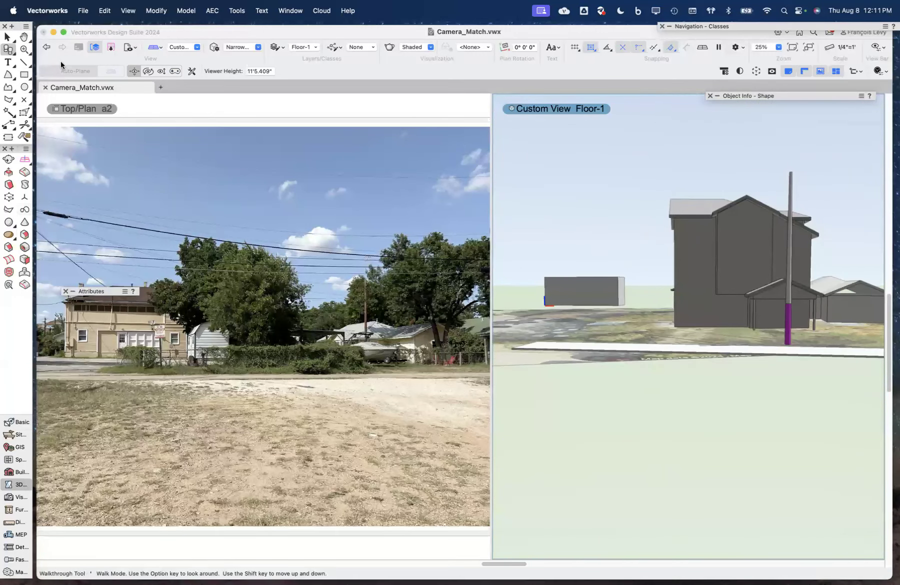
# Select the distant low box building in the 3D pane to identify it against the alley photo
pyautogui.press('x')
pyautogui.click(570, 295)
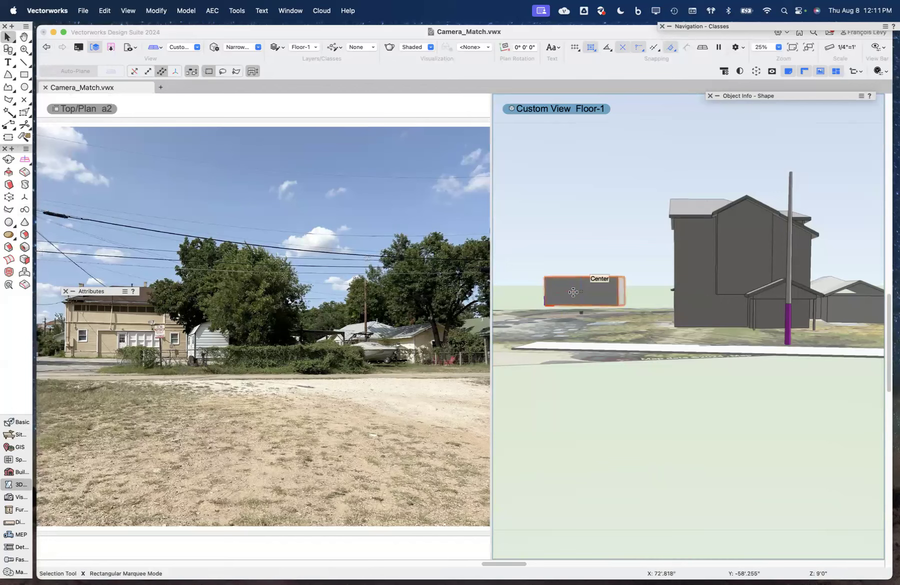
pyautogui.moveTo(757, 95)
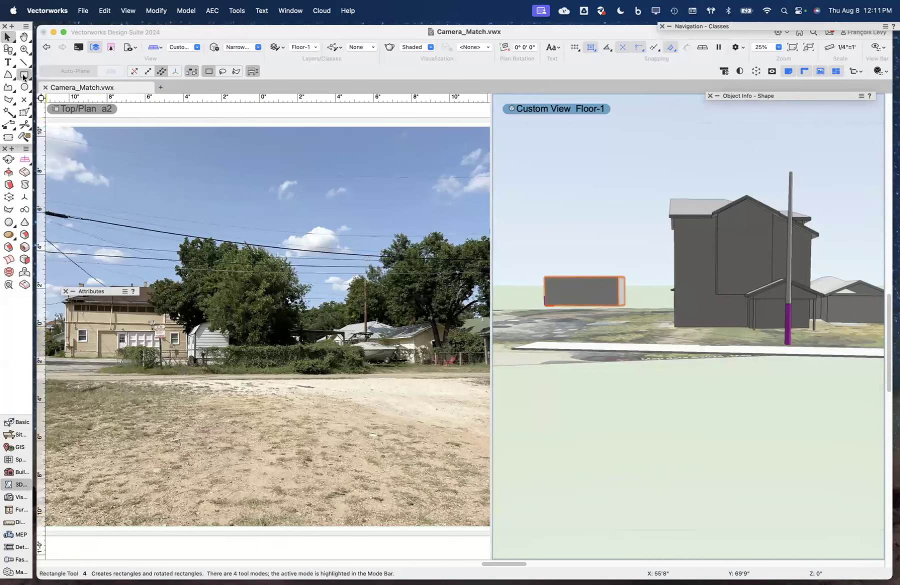
# Draw a rectangle about 6.7" by 3" around the tan two-storey building in the alley photo
pyautogui.click(77, 143)
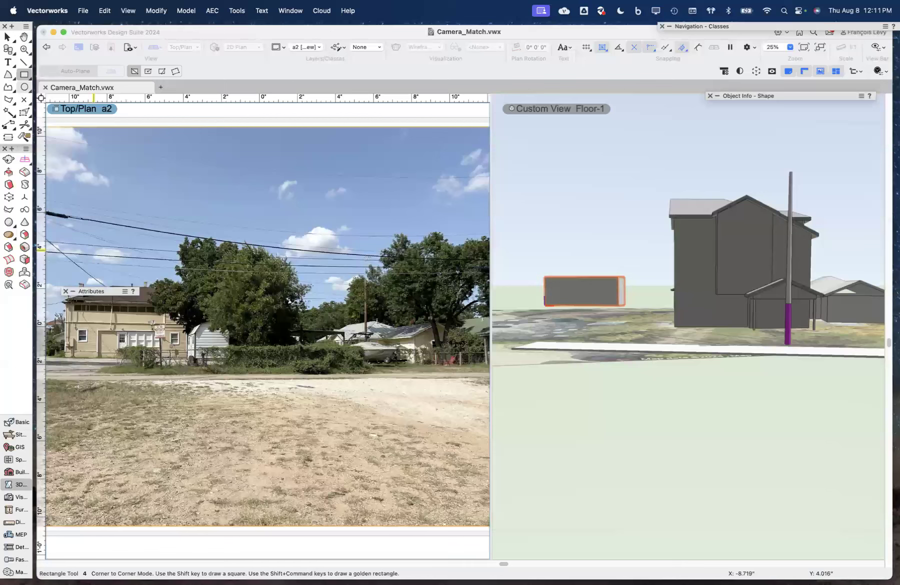
pyautogui.click(61, 299)
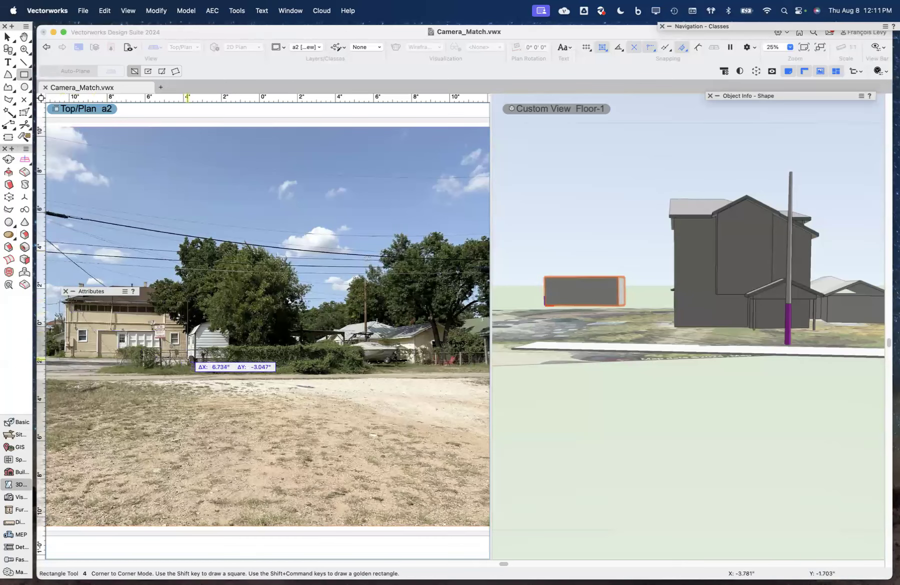
pyautogui.click(190, 362)
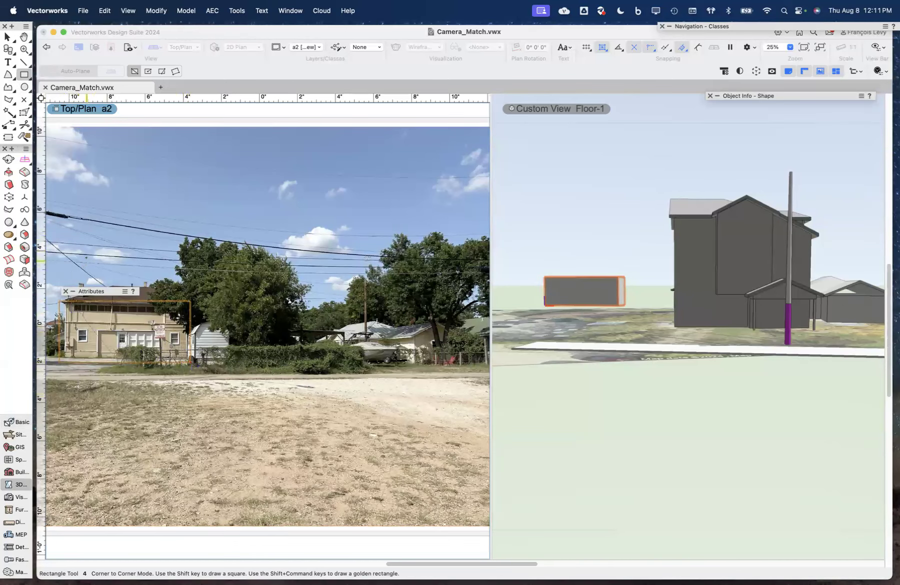
# Give the rectangle around the tan building a heavier line thickness and move the Attributes palette off the photo
pyautogui.moveTo(88, 294)
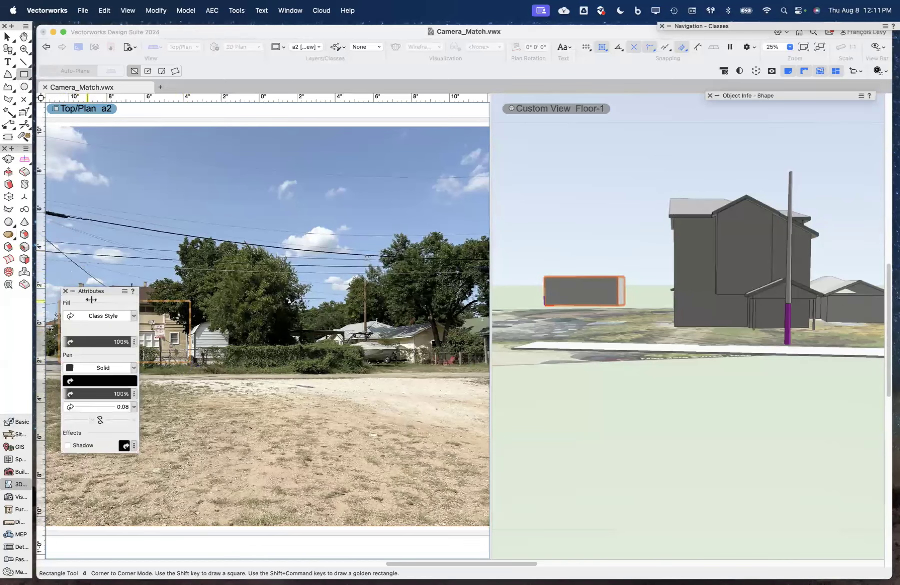
pyautogui.click(106, 405)
pyautogui.click(119, 528)
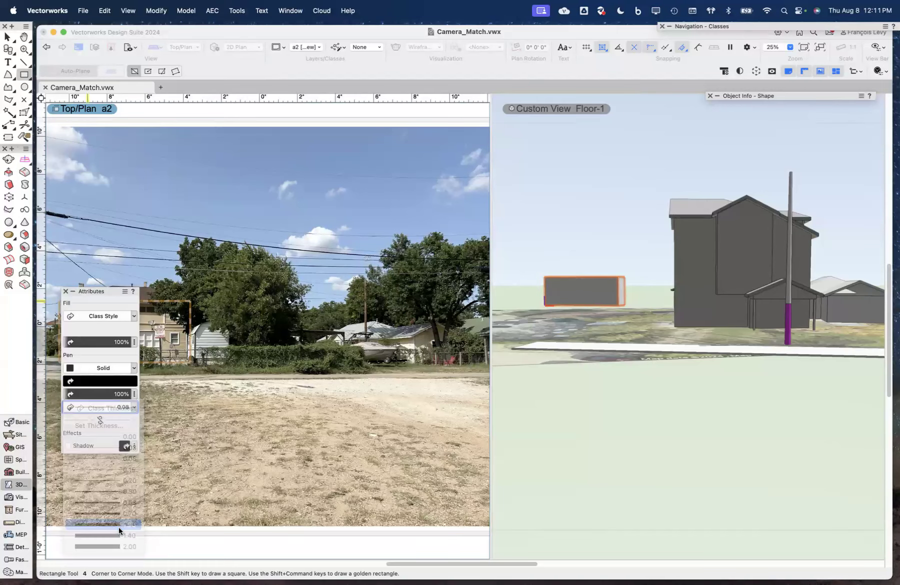
pyautogui.moveTo(102, 289); pyautogui.dragTo(149, 48)
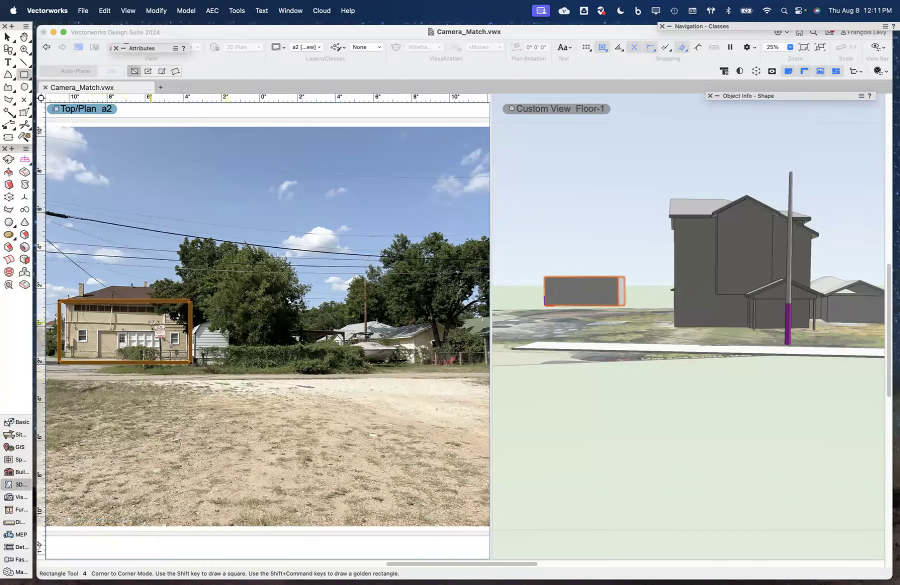
# Stretch the rectangle's upper edge in the alley photo upward so that it encloses the tan building's roof
pyautogui.click(7, 37)
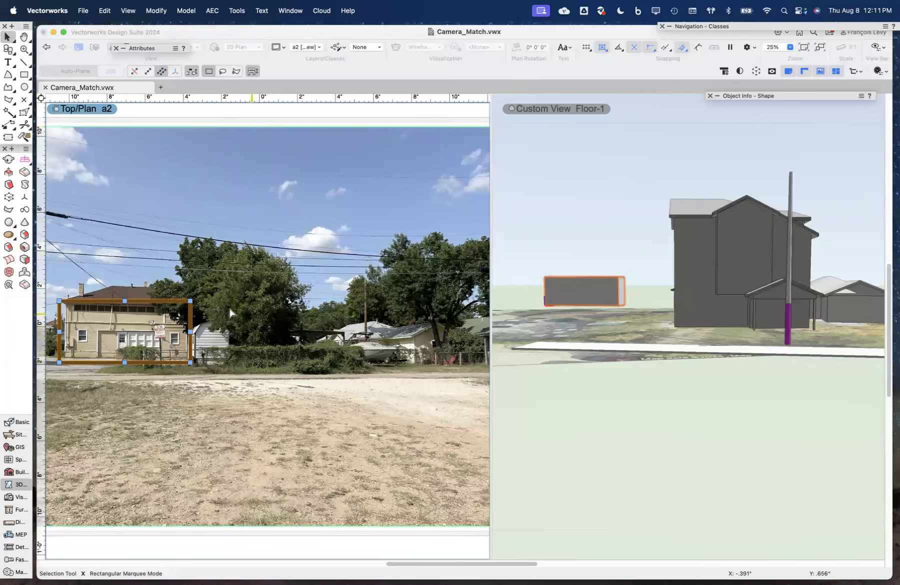
pyautogui.moveTo(124, 301); pyautogui.dragTo(125, 287)
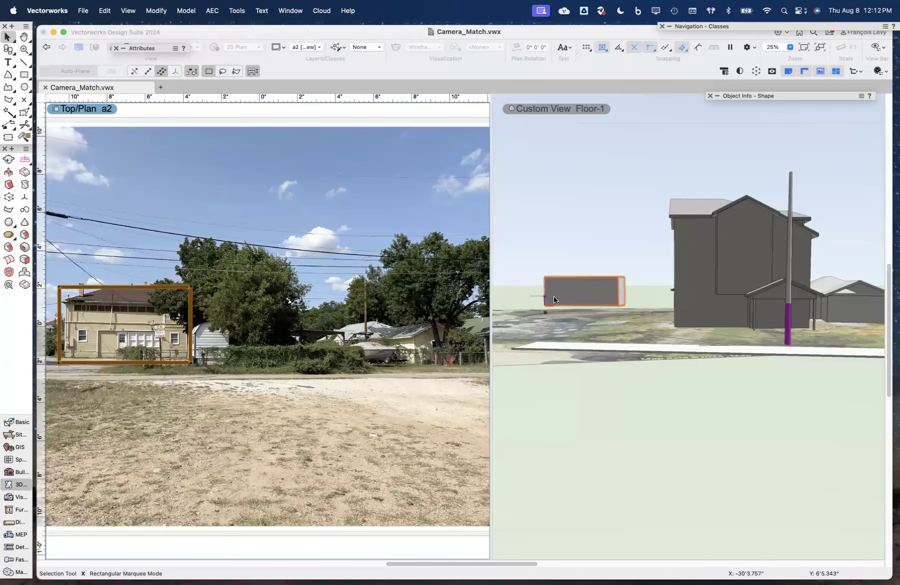
pyautogui.click(592, 305)
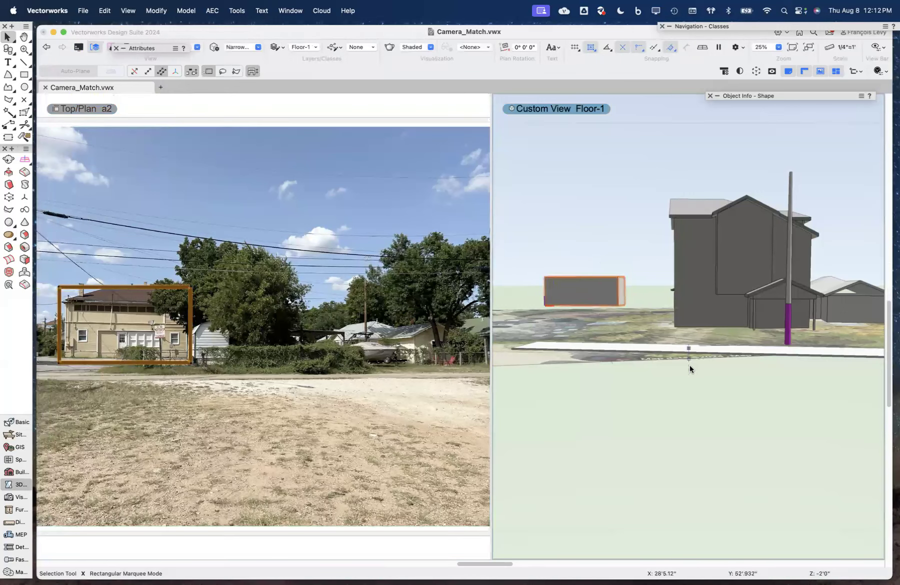
# Delete the rectangle drawn around the tan building in the alley photo
pyautogui.click(56, 251)
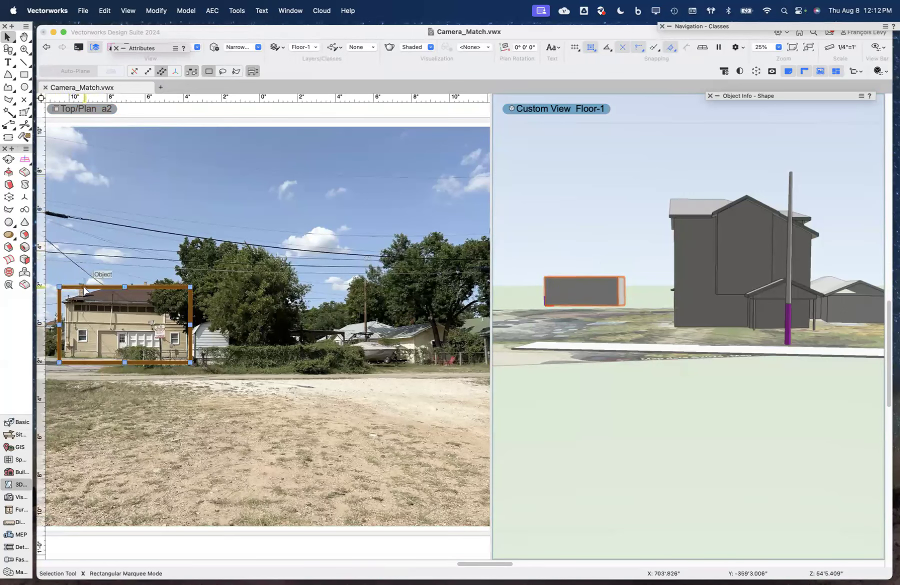
pyautogui.click(158, 401)
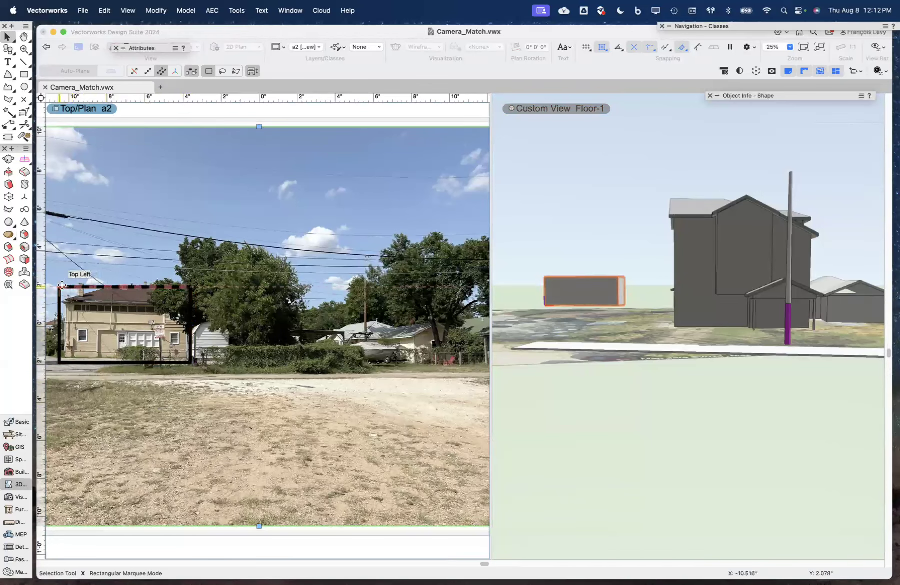
pyautogui.moveTo(51, 270); pyautogui.dragTo(264, 390)
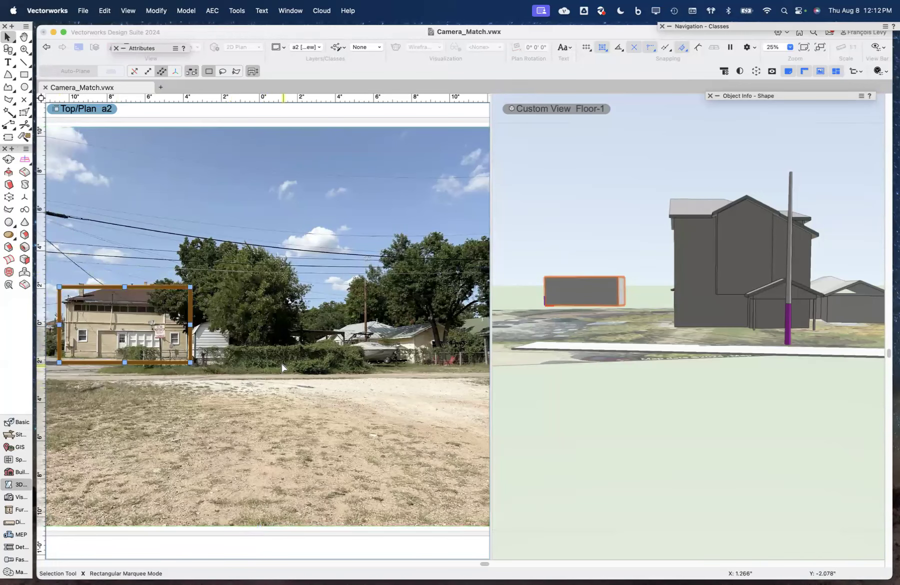
pyautogui.press('Delete')
# Orbit the 3D model with Flyover to a raised view of the utility pole and examine the matching pole in the alley photo
pyautogui.click(595, 369)
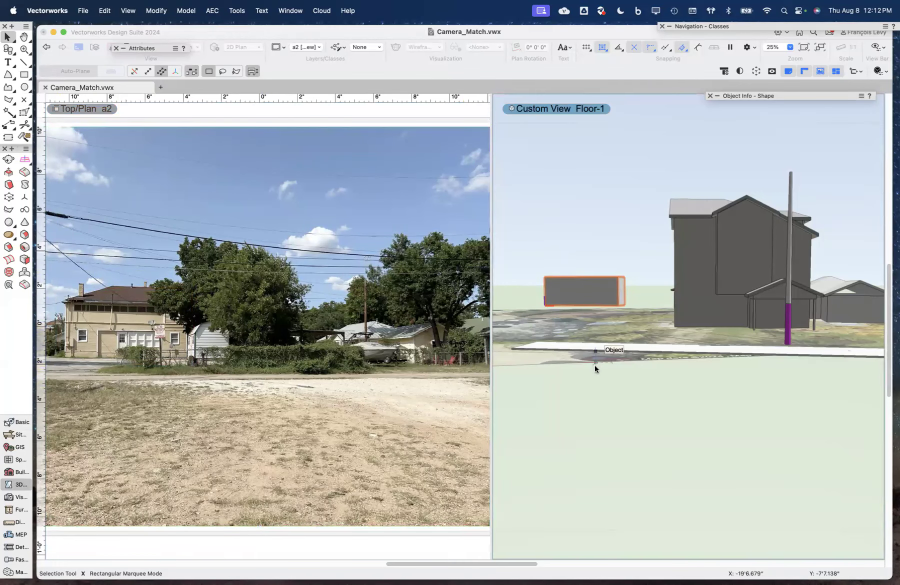
pyautogui.click(9, 52)
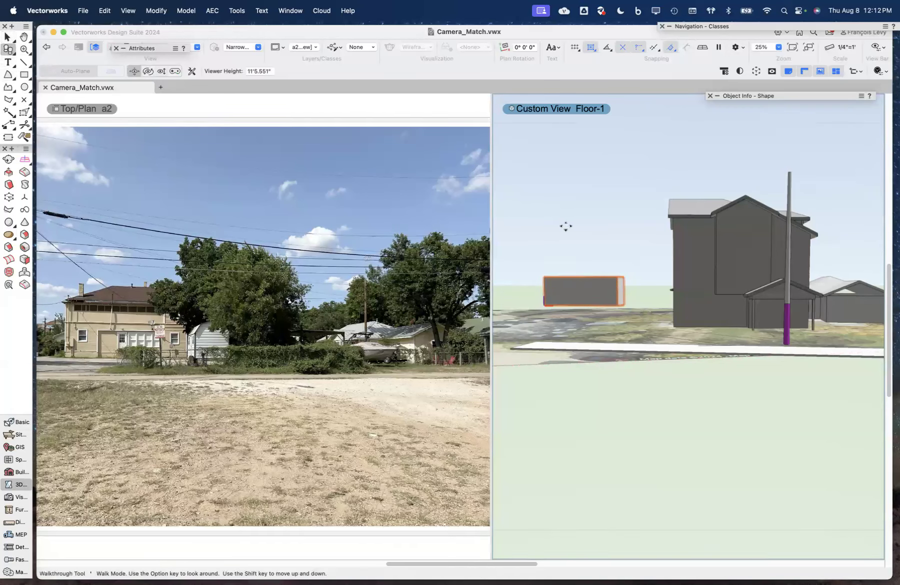
pyautogui.hotkey('shift', 'c')
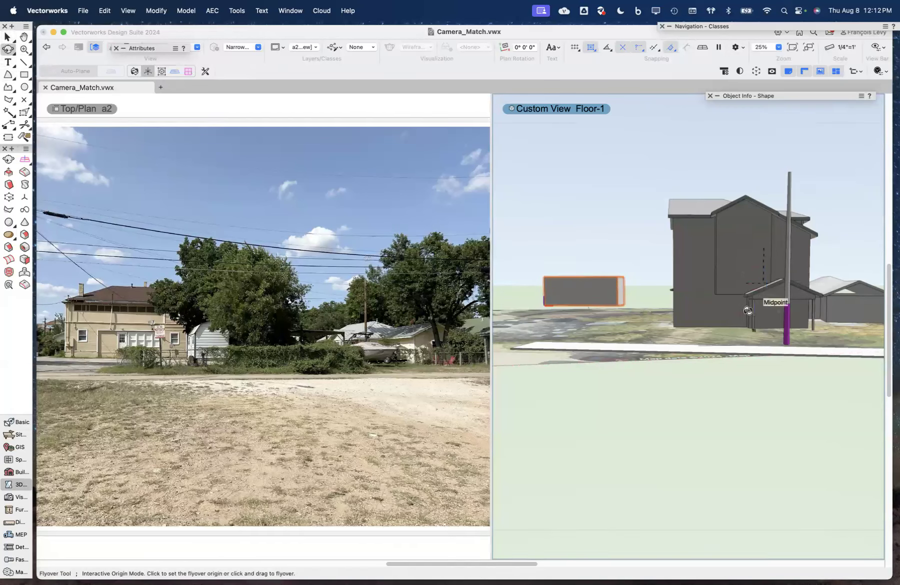
pyautogui.moveTo(748, 311); pyautogui.dragTo(845, 263)
pyautogui.press('x')
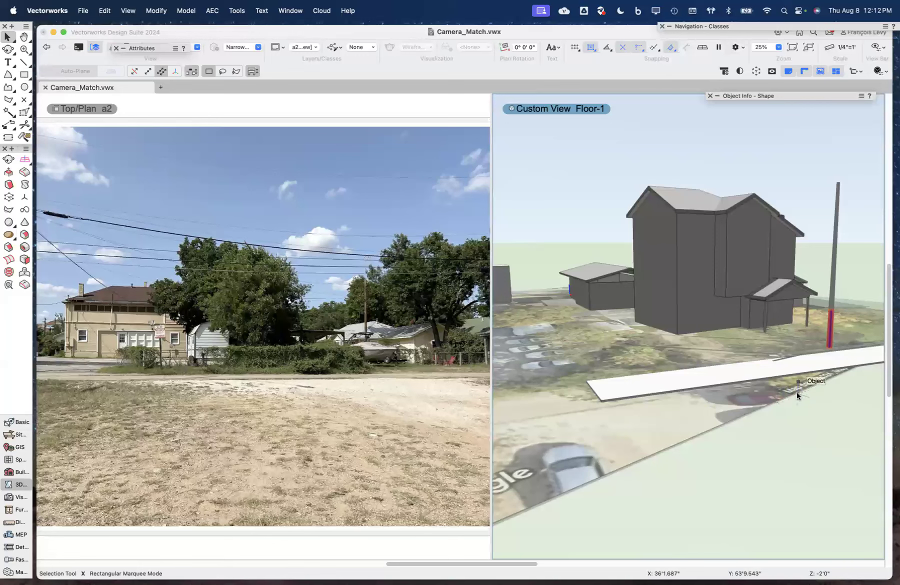
pyautogui.hscroll(4, 376, 350)
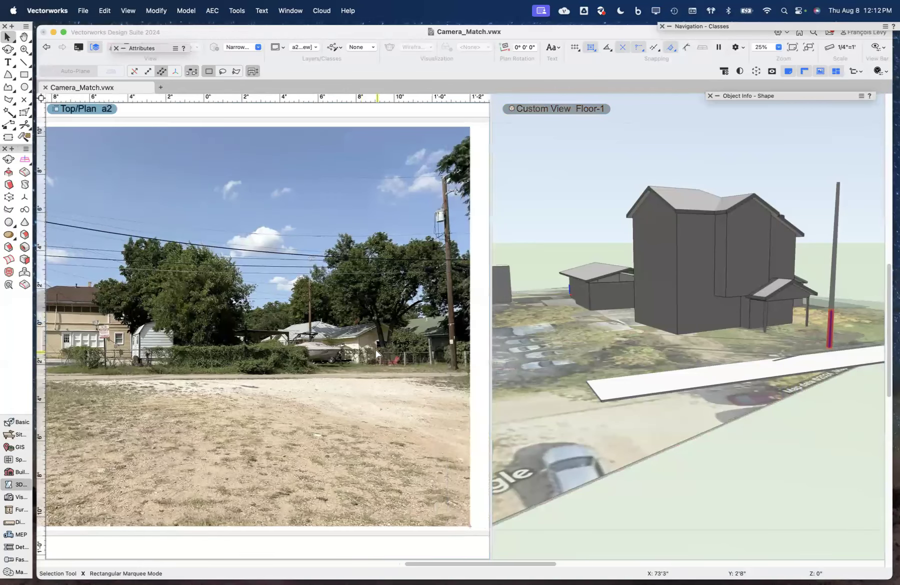
pyautogui.scroll(6, 422, 335)
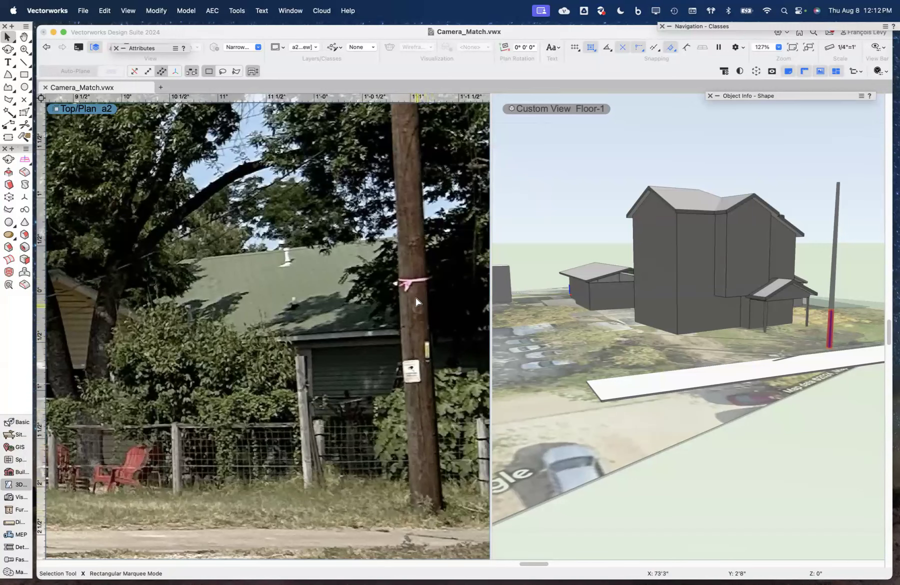
pyautogui.scroll(-5, 424, 290)
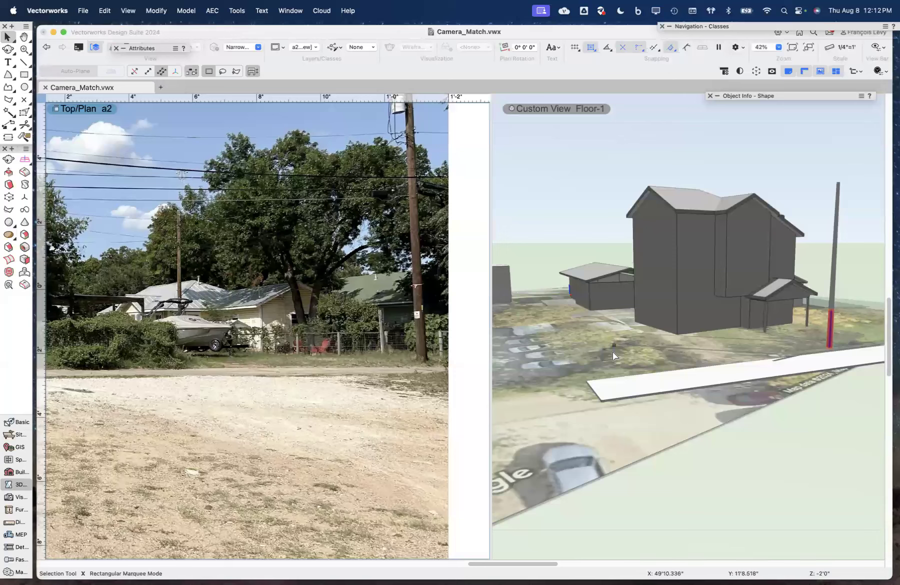
# Orbit the model to the E 10th St side and select parts of the tall house and the two gabled houses to identify them
pyautogui.click(716, 269)
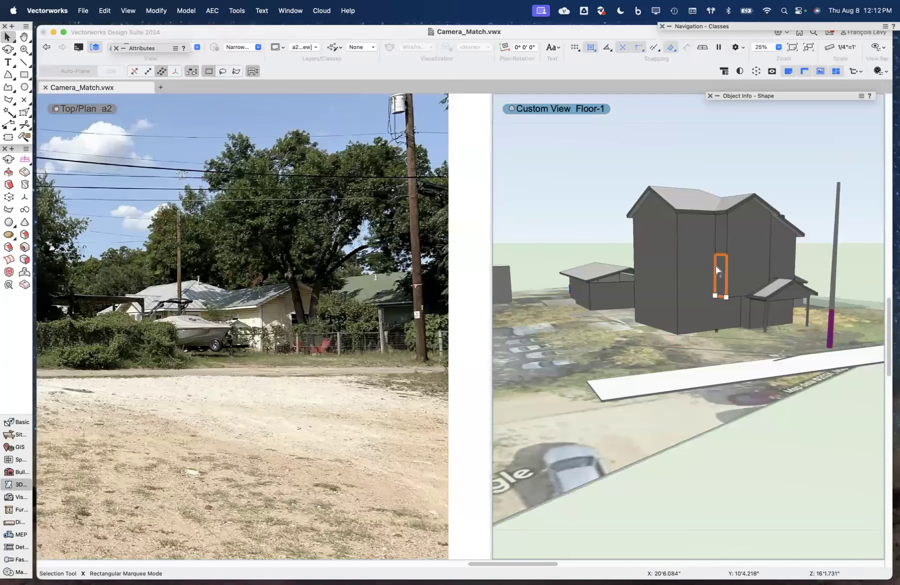
pyautogui.click(794, 444)
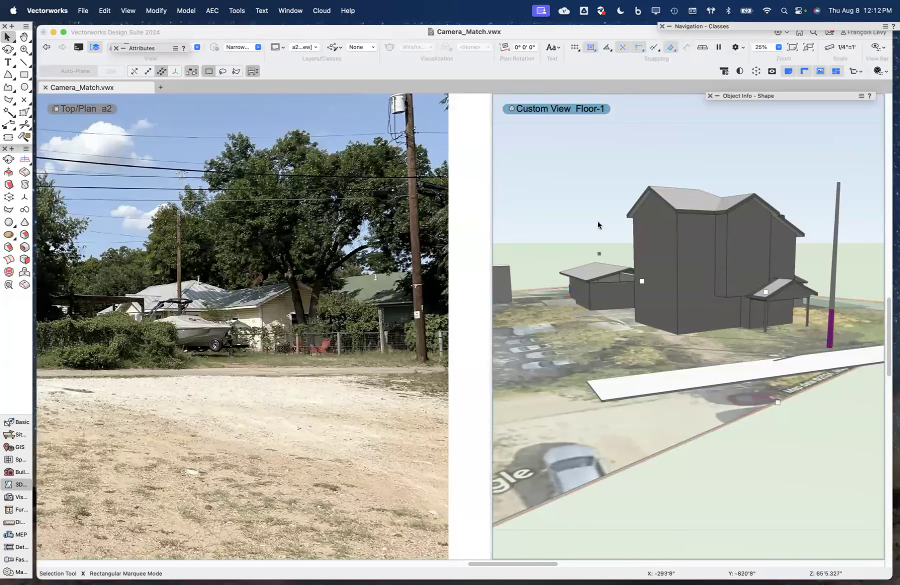
pyautogui.click(9, 49)
pyautogui.moveTo(604, 204); pyautogui.dragTo(859, 243)
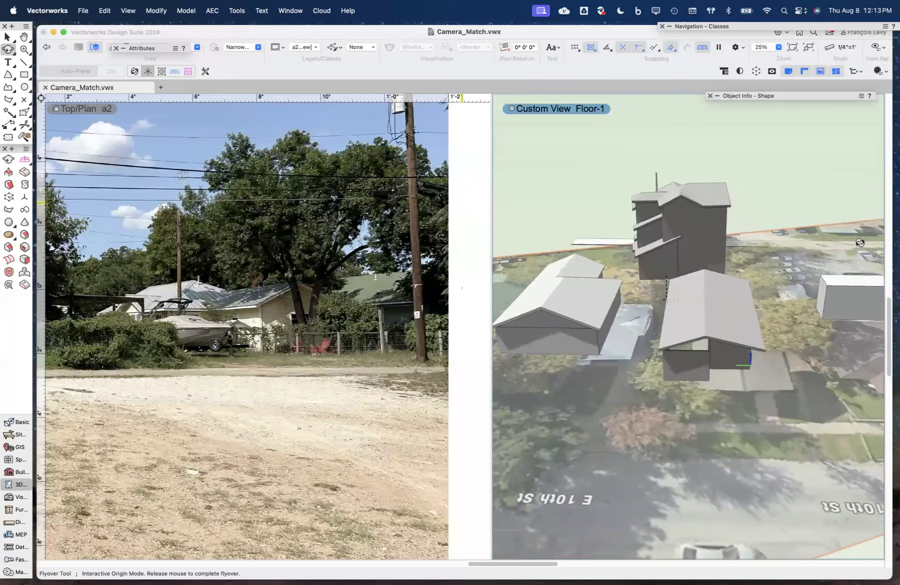
pyautogui.press('x')
pyautogui.click(720, 360)
pyautogui.click(721, 294)
pyautogui.click(685, 366)
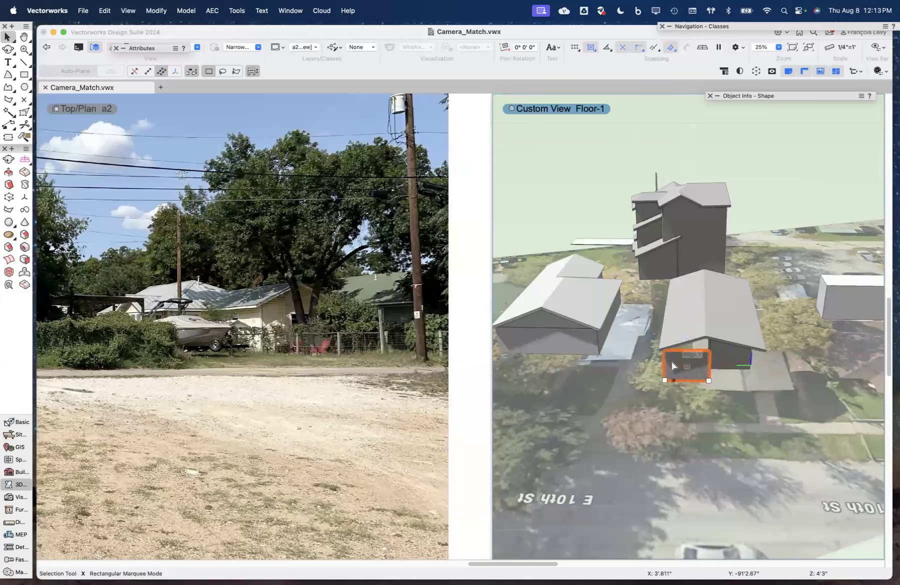
pyautogui.click(582, 324)
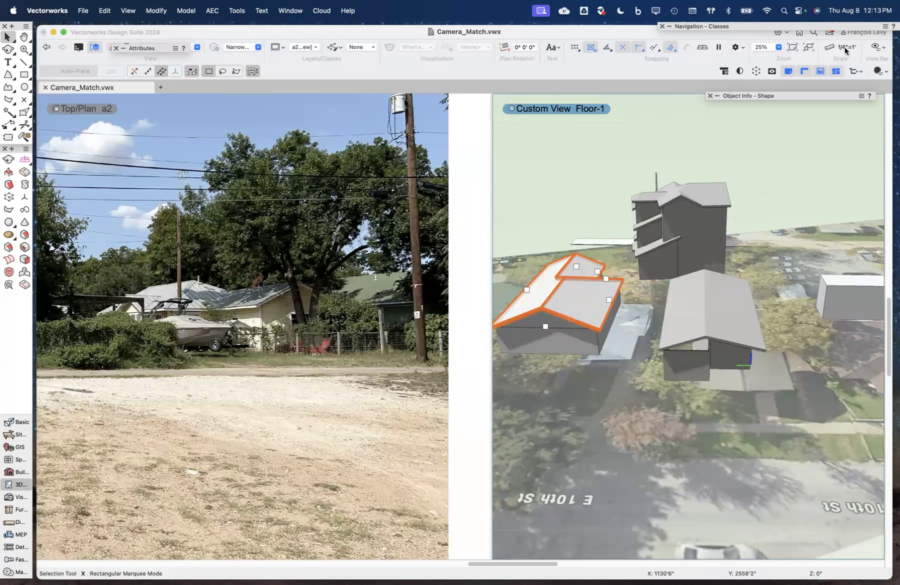
pyautogui.click(807, 169)
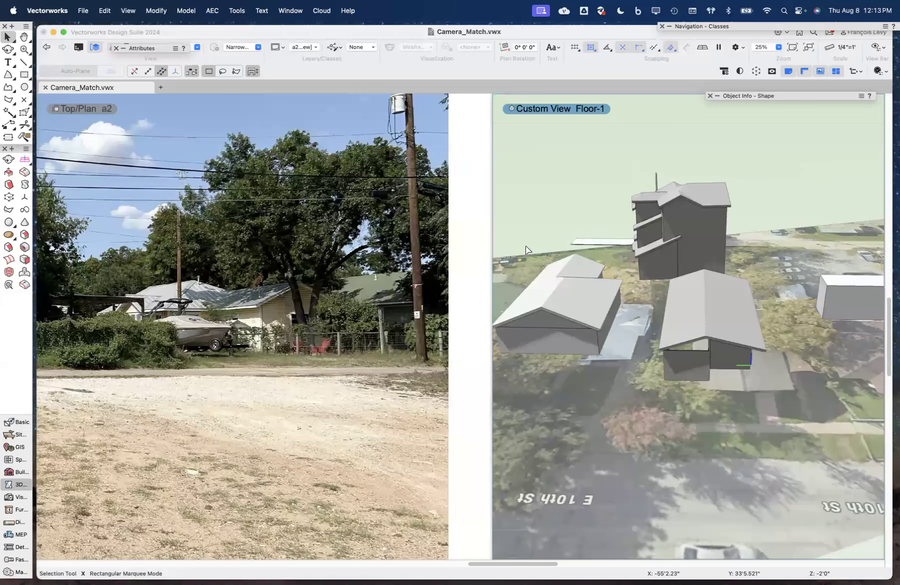
# Examine the utility pole with the white sign and yellow tag in the alley photo, both close up and in full
pyautogui.scroll(5, 419, 333)
pyautogui.scroll(1, 419, 333)
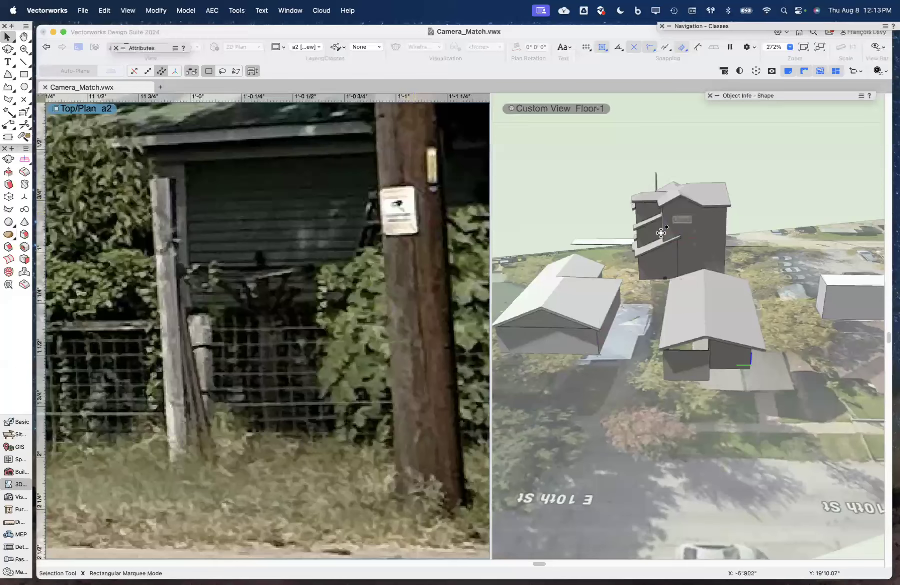
pyautogui.scroll(-8, 370, 258)
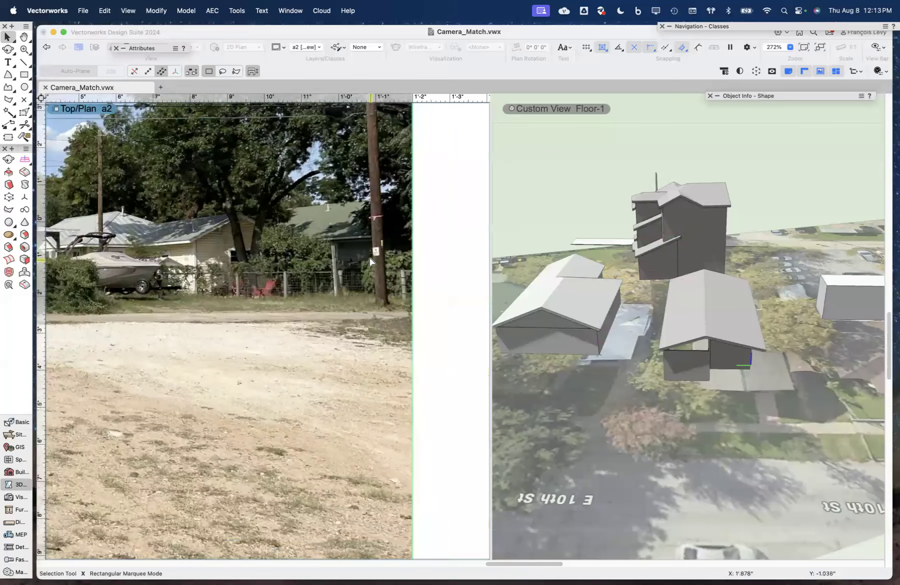
pyautogui.hscroll(-5, 370, 258)
pyautogui.scroll(-2, 370, 258)
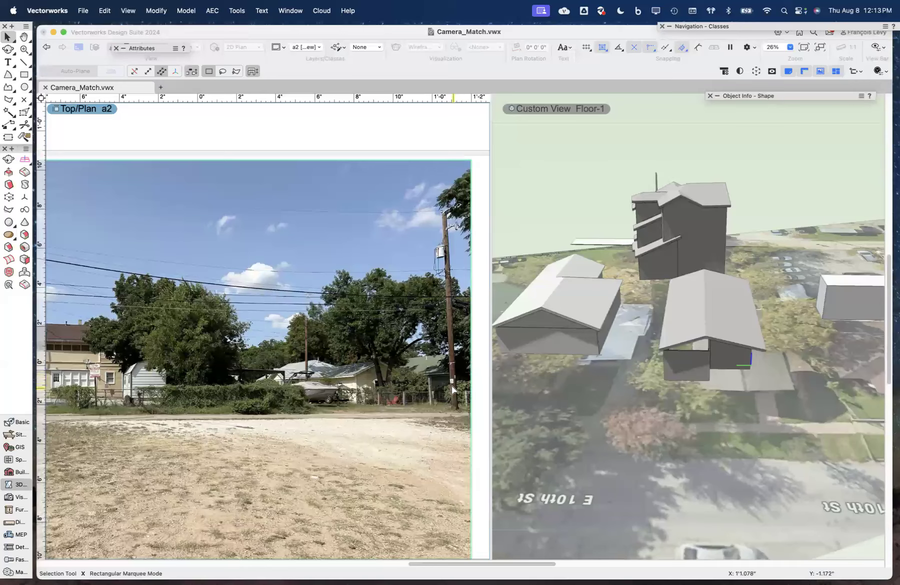
pyautogui.scroll(12, 456, 373)
pyautogui.hscroll(3, 451, 389)
pyautogui.scroll(1, 452, 389)
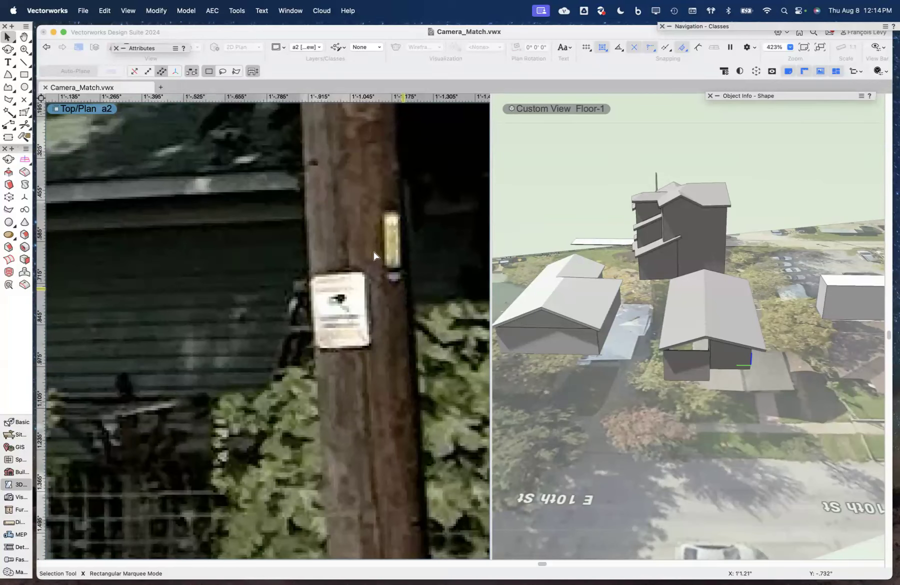
pyautogui.scroll(-10, 372, 252)
pyautogui.scroll(-5, 373, 253)
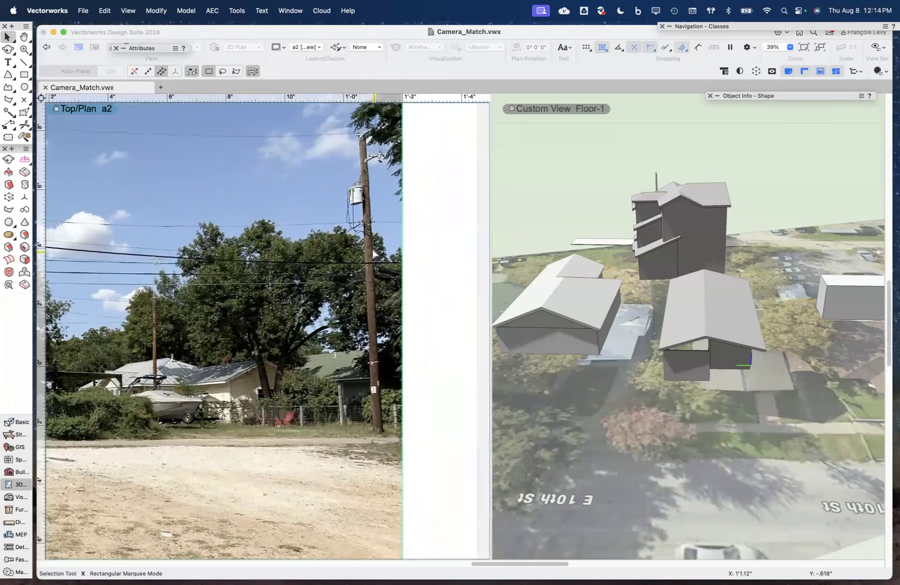
pyautogui.scroll(-1, 372, 253)
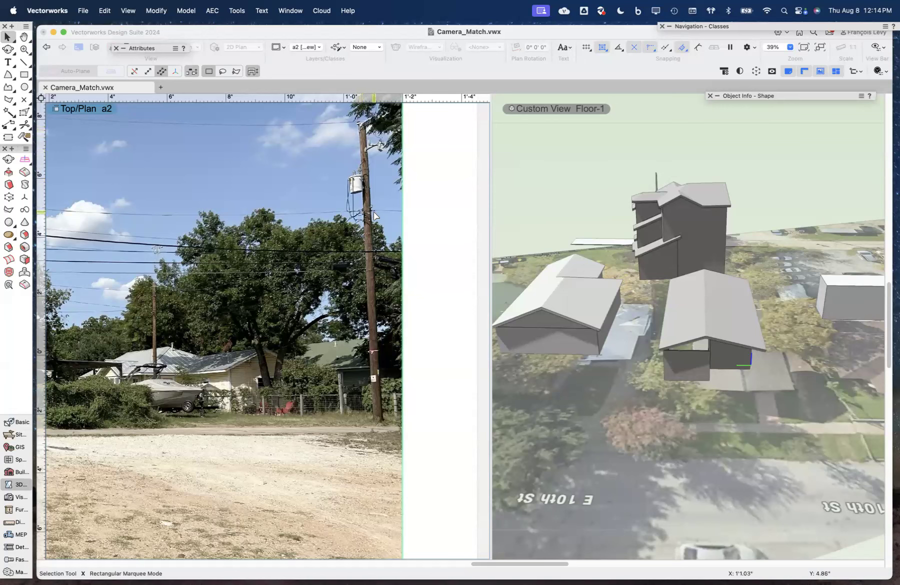
# Examine the tan two-storey building in the alley photo, including its outer corner, horizontal trim line and window edges
pyautogui.hscroll(-10, 393, 254)
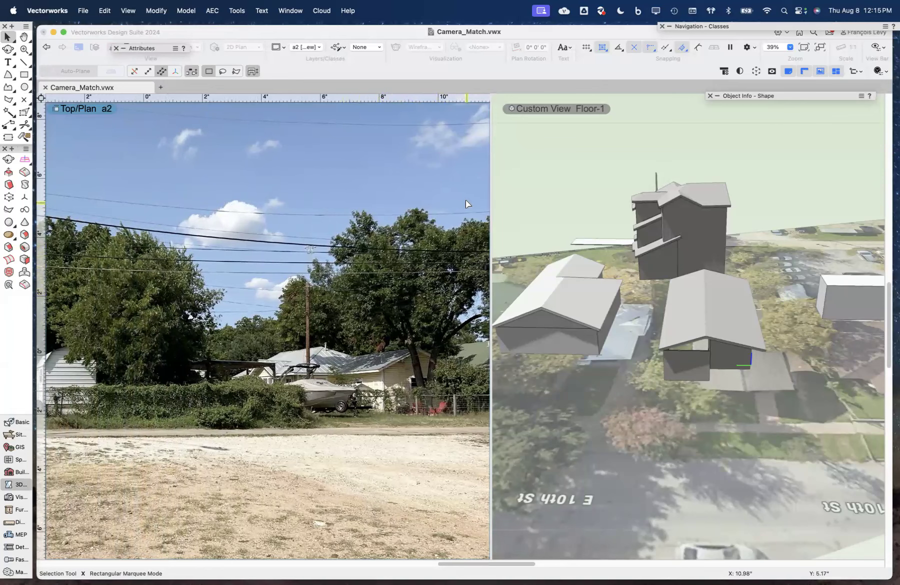
pyautogui.scroll(-3, 361, 229)
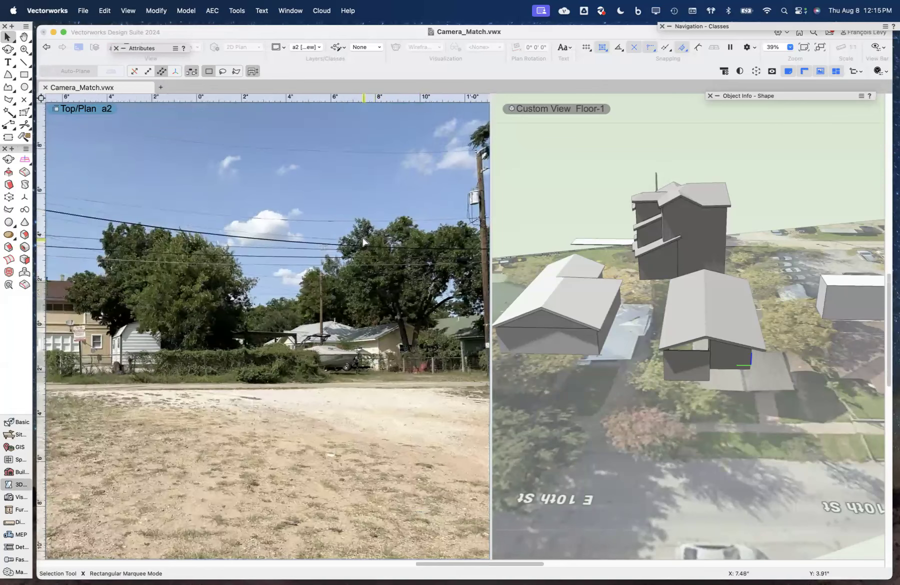
pyautogui.scroll(-3, 363, 242)
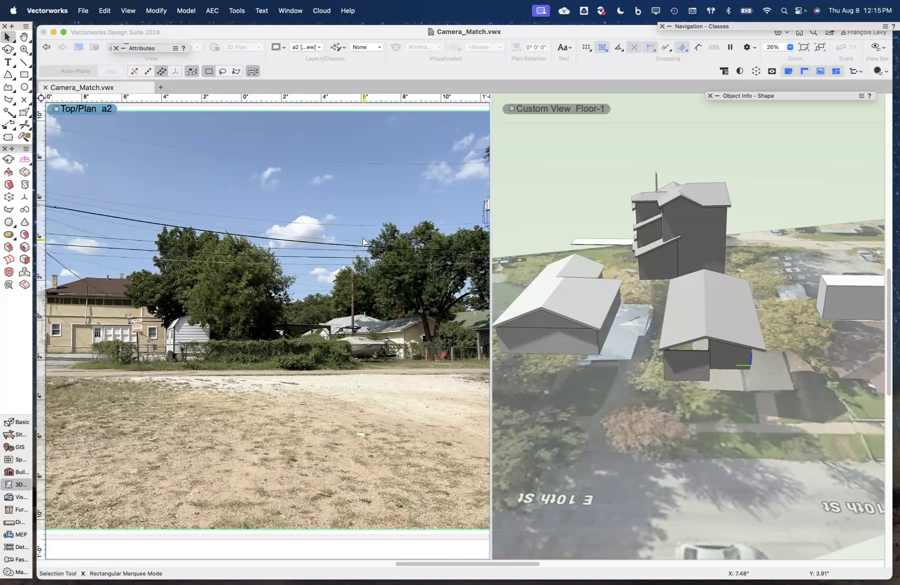
pyautogui.hscroll(-5, 363, 242)
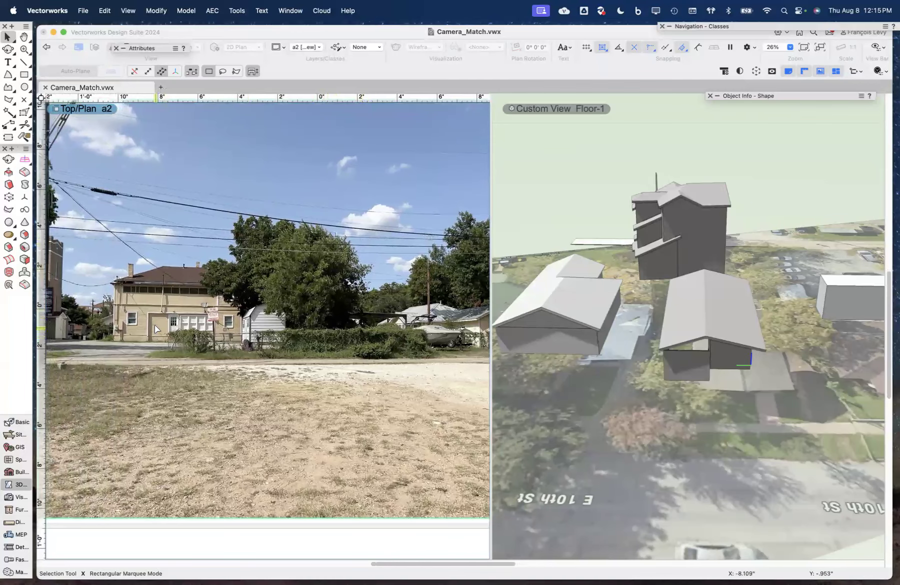
pyautogui.scroll(10, 155, 326)
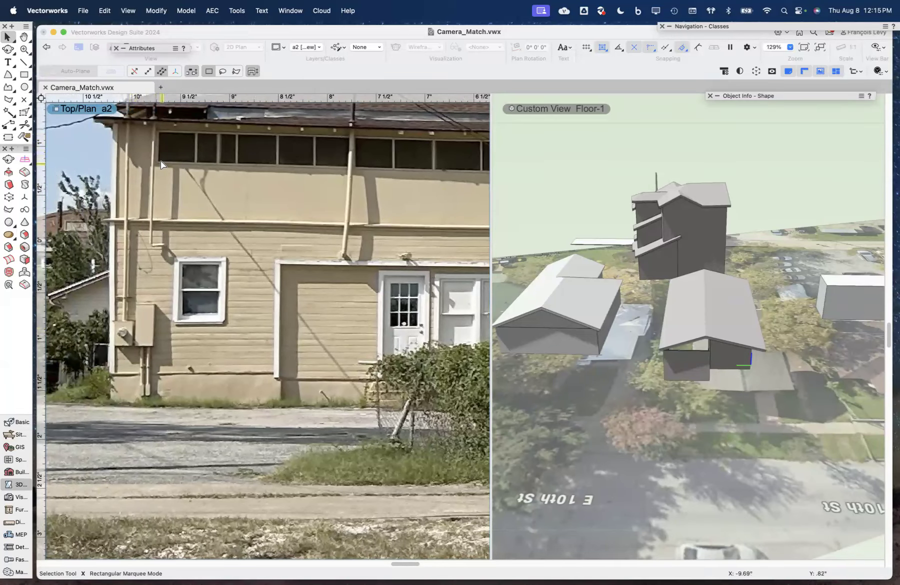
pyautogui.hscroll(2, 160, 161)
pyautogui.scroll(-5, 268, 173)
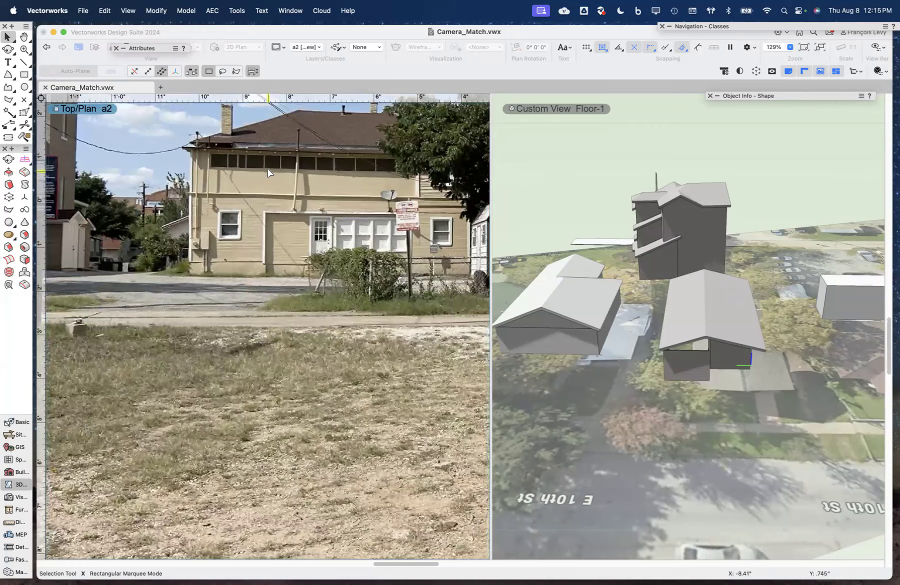
pyautogui.scroll(3, 268, 173)
pyautogui.scroll(5, 268, 173)
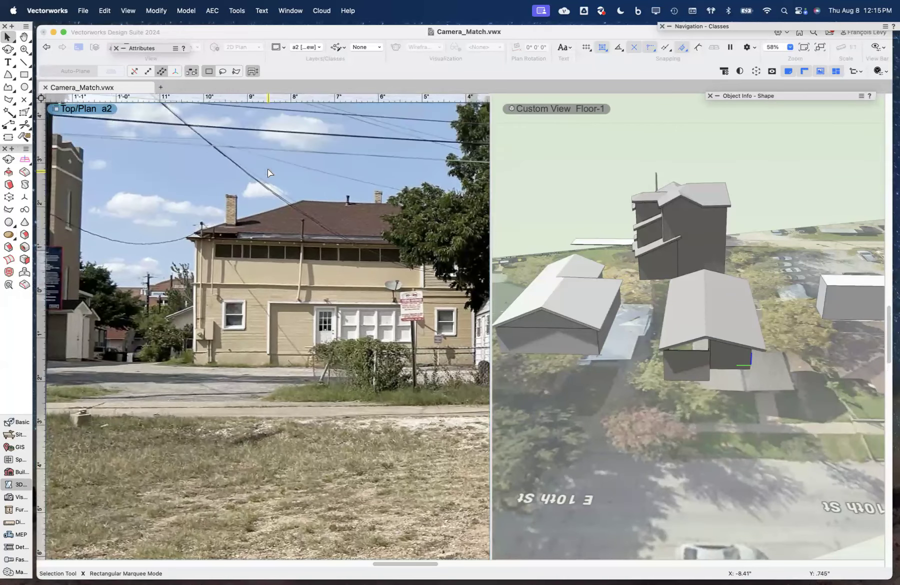
pyautogui.scroll(5, 208, 286)
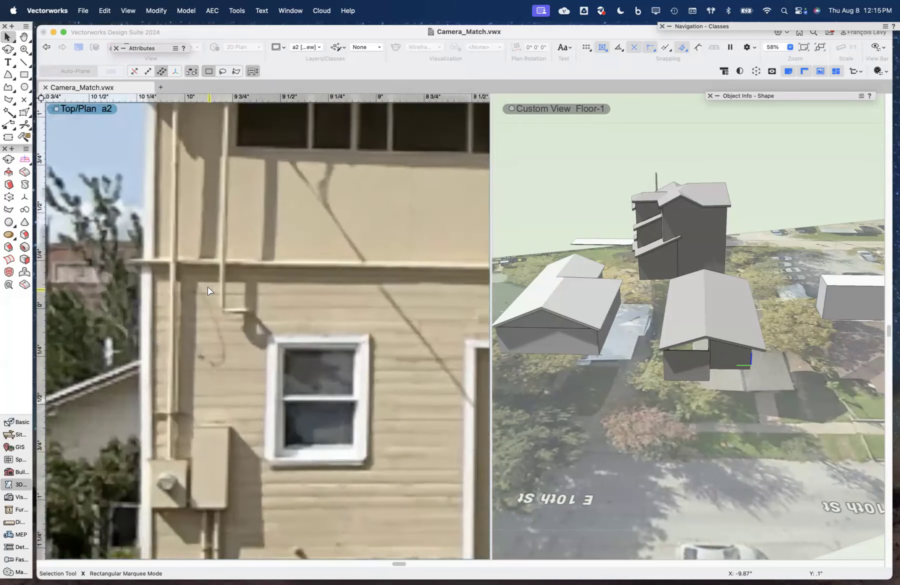
pyautogui.scroll(-3, 207, 287)
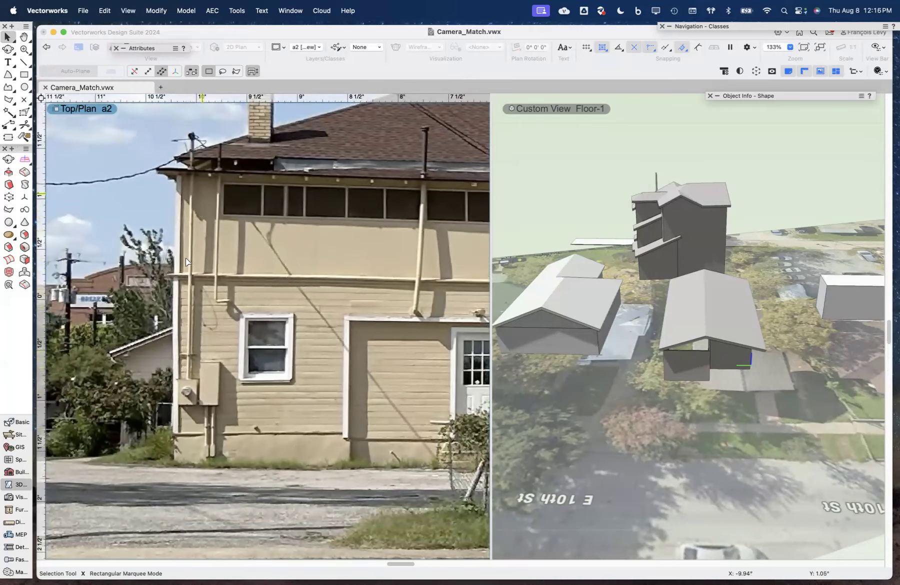
pyautogui.scroll(-6, 180, 320)
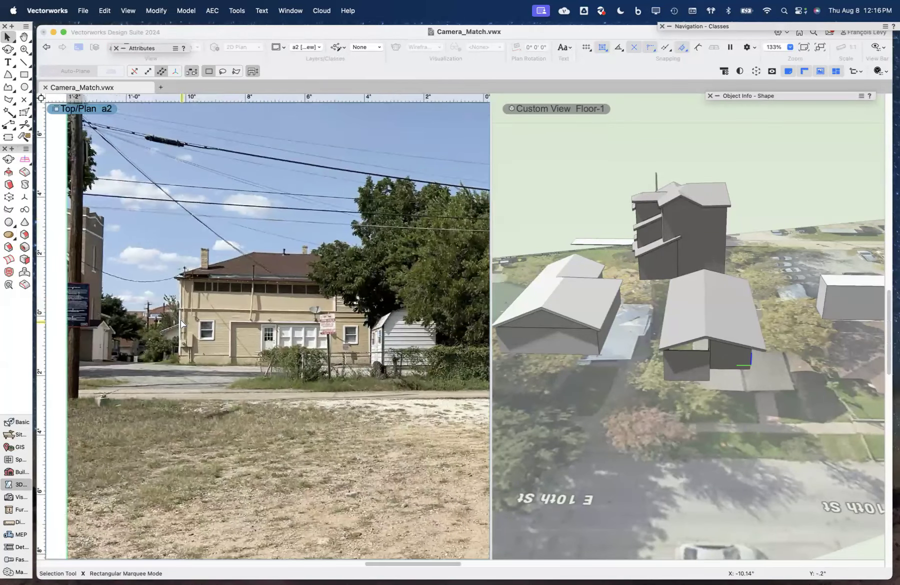
# Examine the alley photo from the tan two-storey building across the trees and metal shed to the boat, low houses and utility pole
pyautogui.scroll(2, 199, 339)
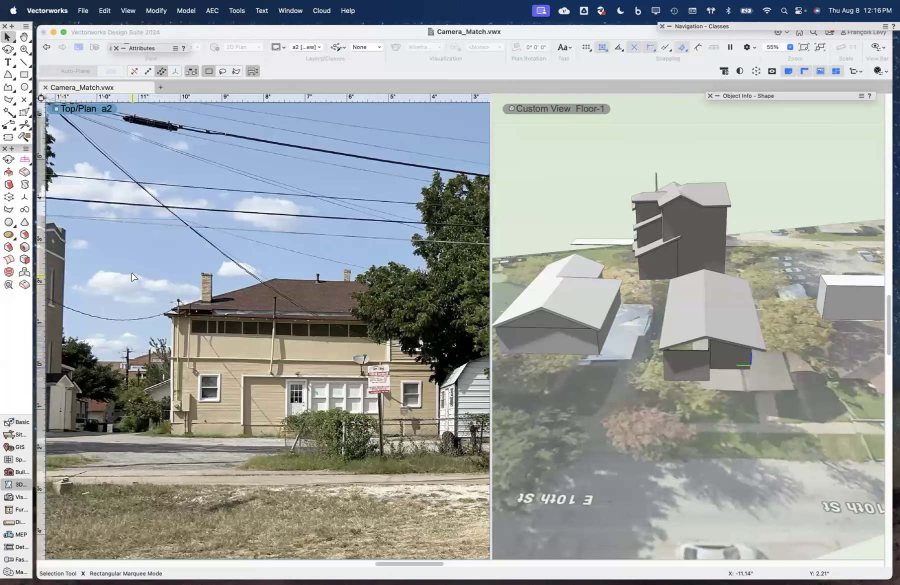
pyautogui.hscroll(5, 132, 276)
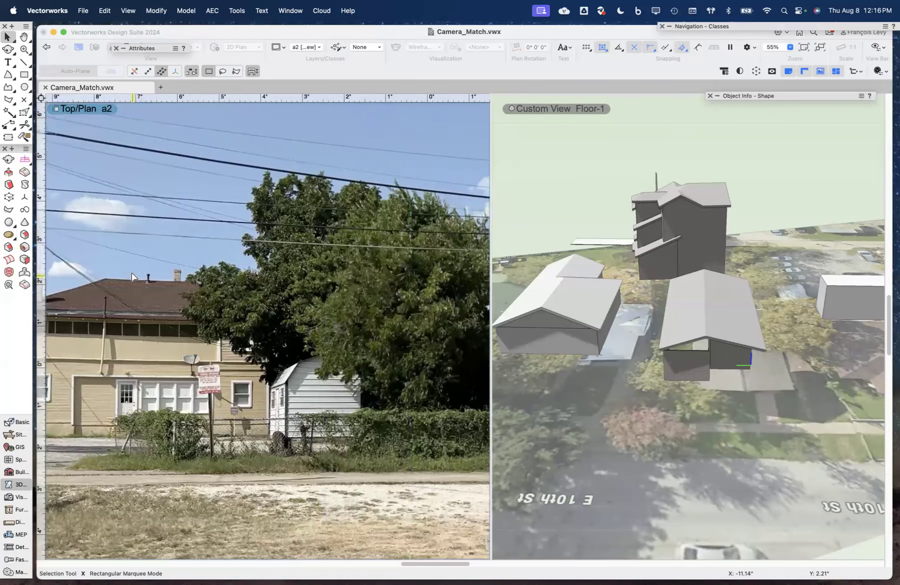
pyautogui.hscroll(-2, 133, 276)
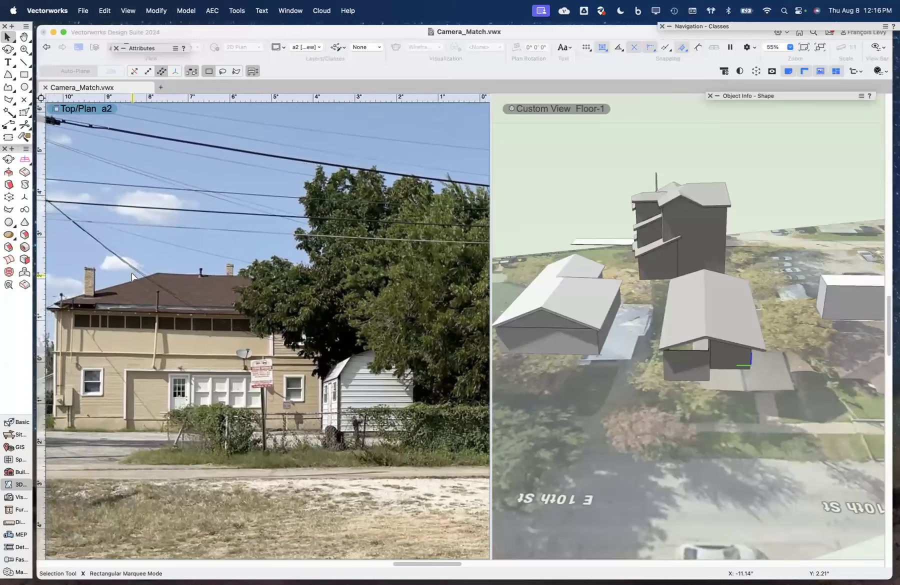
pyautogui.scroll(-3, 133, 277)
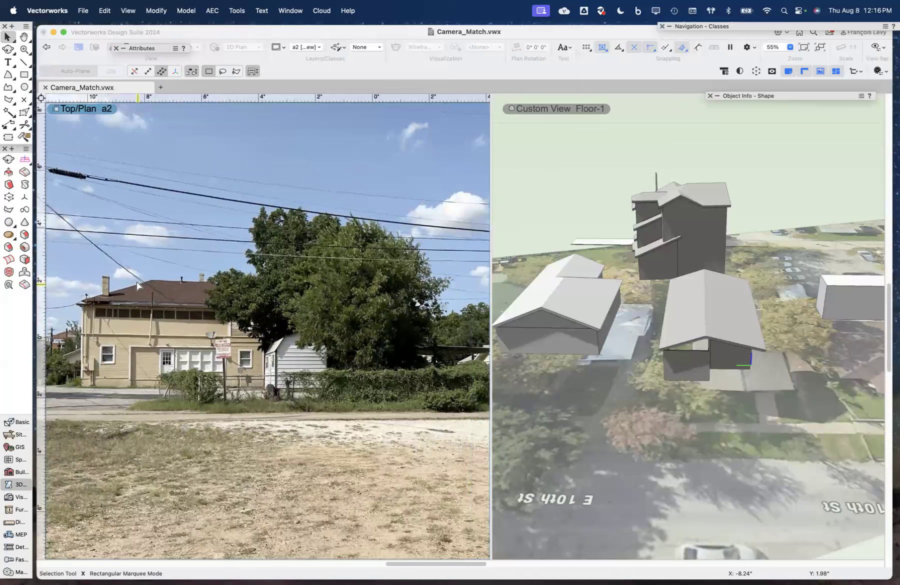
pyautogui.hscroll(5, 137, 285)
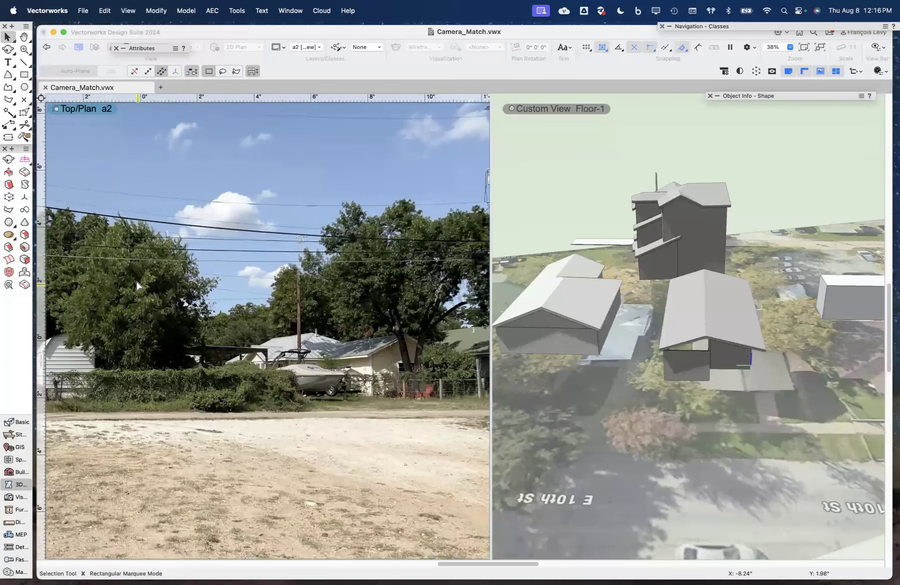
pyautogui.hscroll(2, 137, 286)
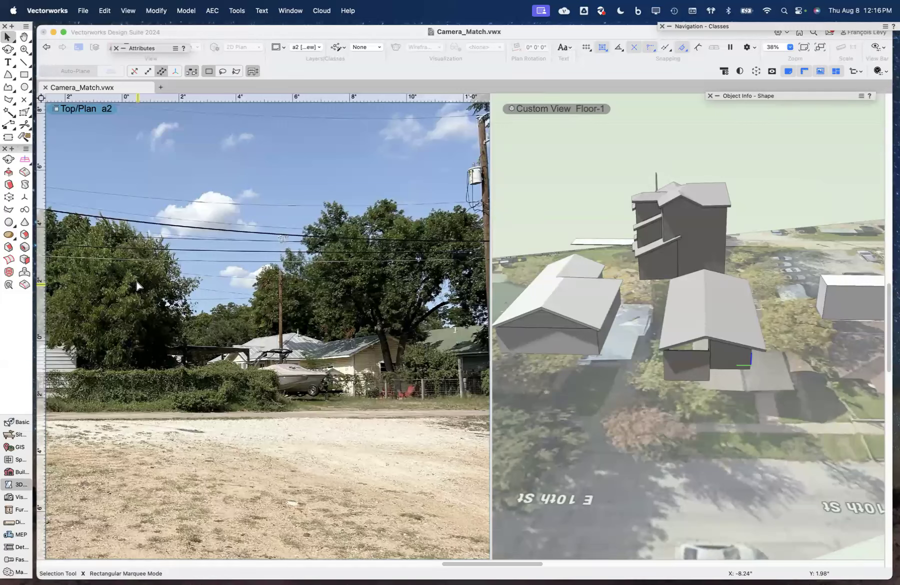
# Switch to Affinity Photo and cancel the open development of the street photo
pyautogui.press('super+Tab')
pyautogui.press('super+Tab')
pyautogui.press('super+Tab')
pyautogui.press('super+Tab')
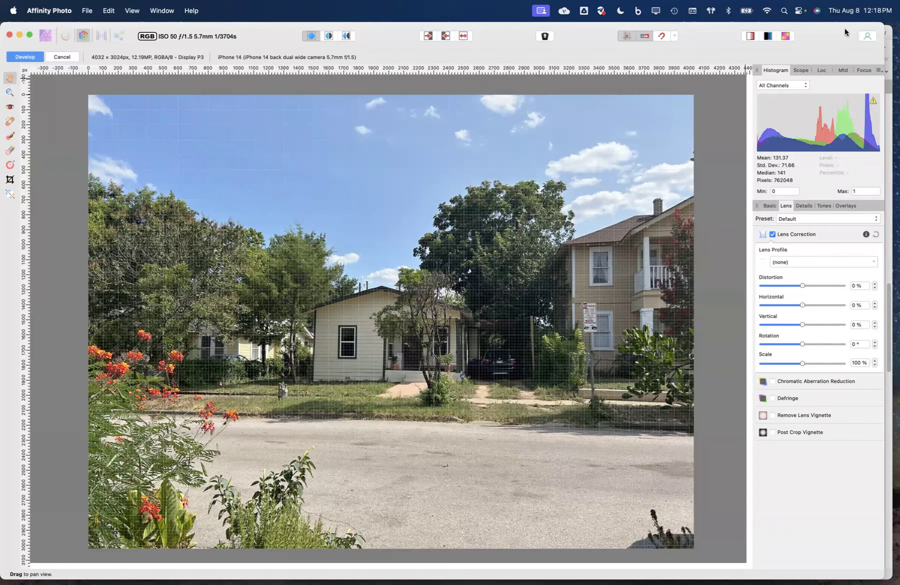
pyautogui.click(61, 57)
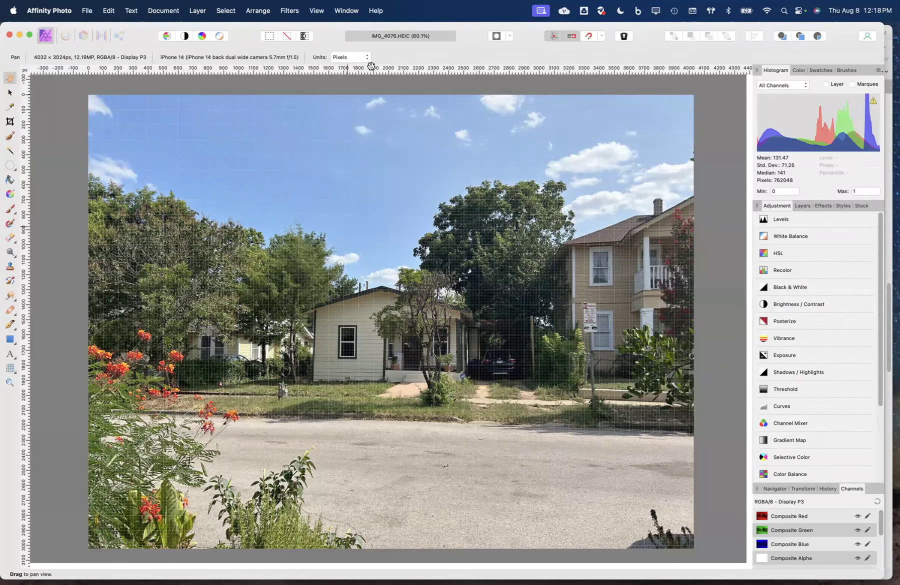
# Find the persona commands by searching for "perso" and open the street photo in the Develop Persona
pyautogui.click(374, 12)
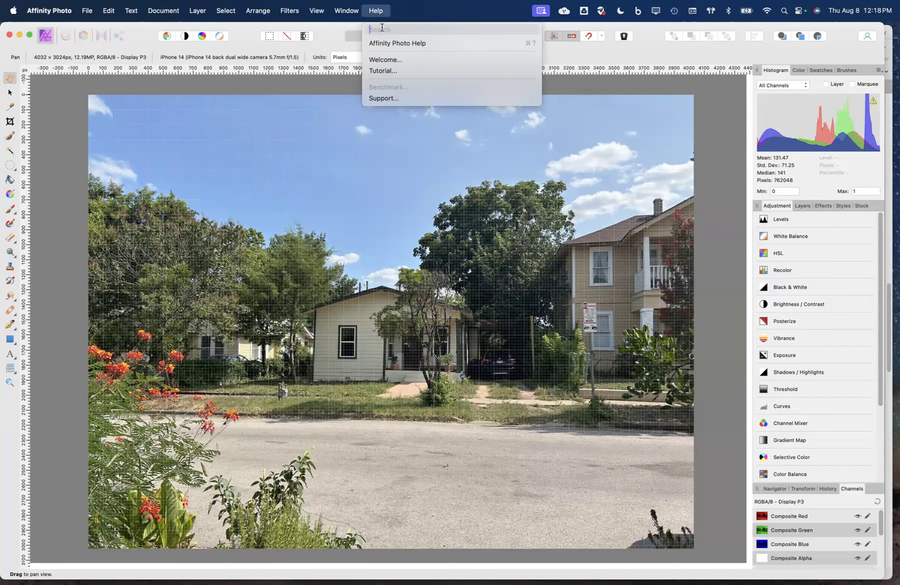
pyautogui.write('perso')
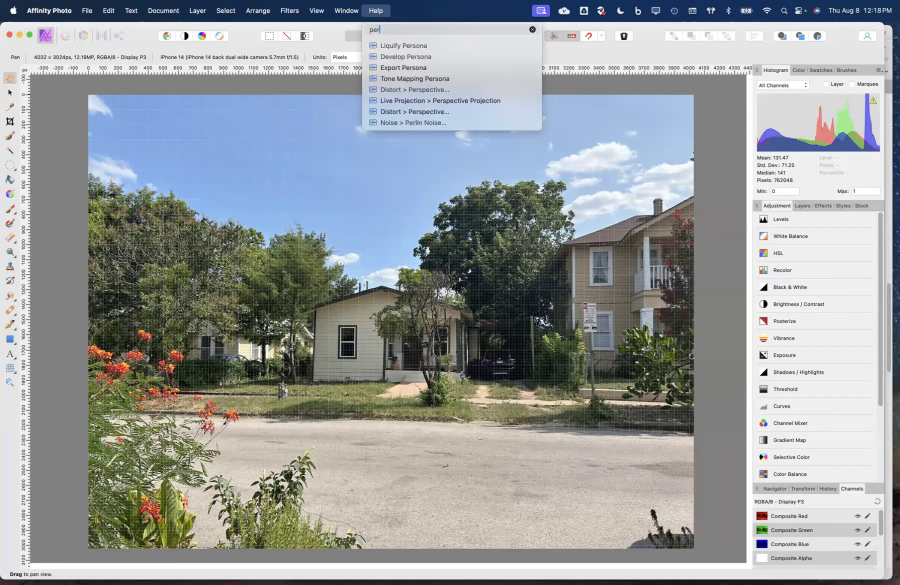
pyautogui.moveTo(388, 91)
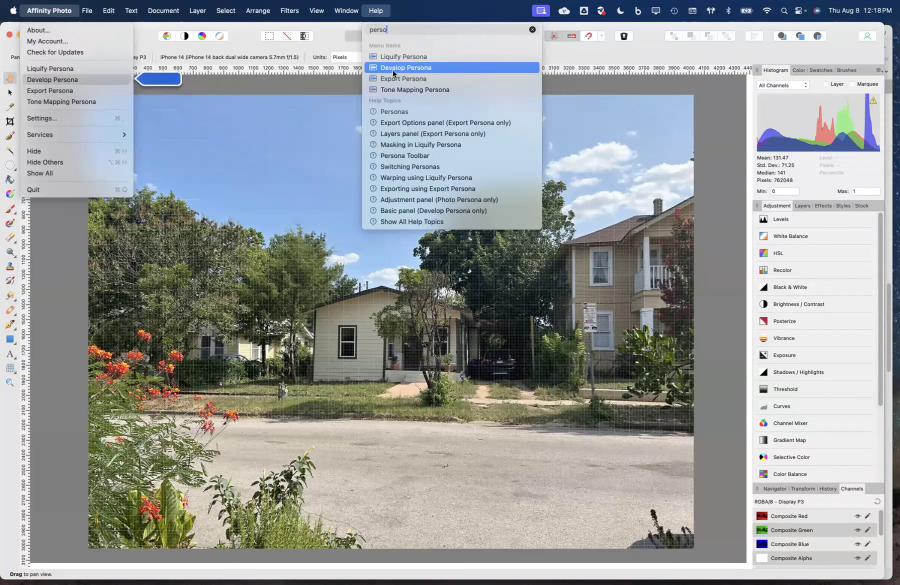
pyautogui.click(393, 73)
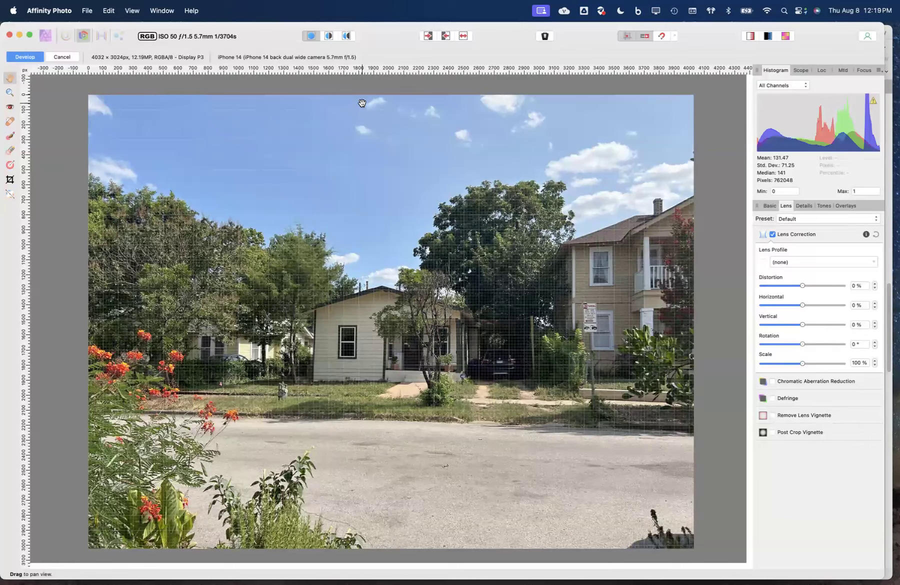
# Turn Lens Correction off and on, try distortions of -73 % and -46 %, and return the distortion to 0 %
pyautogui.click(773, 235)
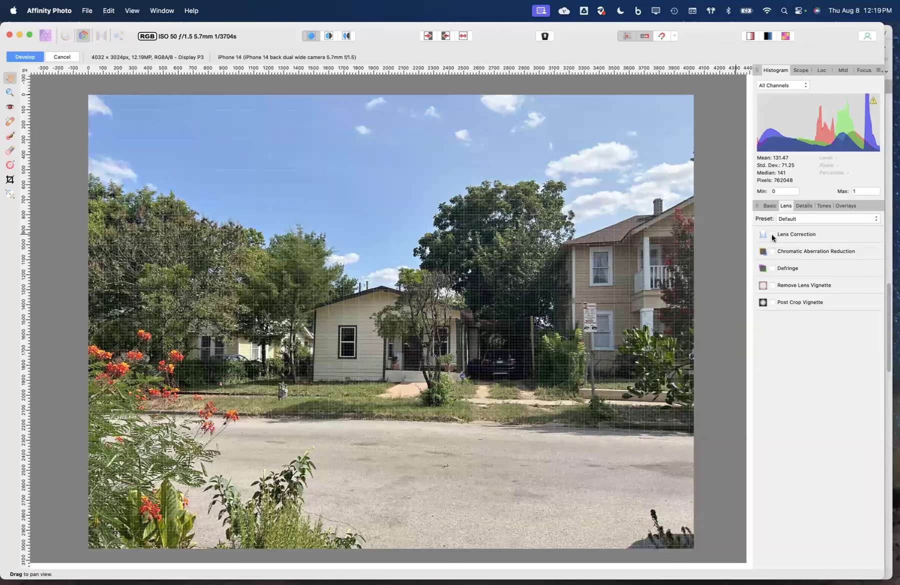
pyautogui.click(772, 235)
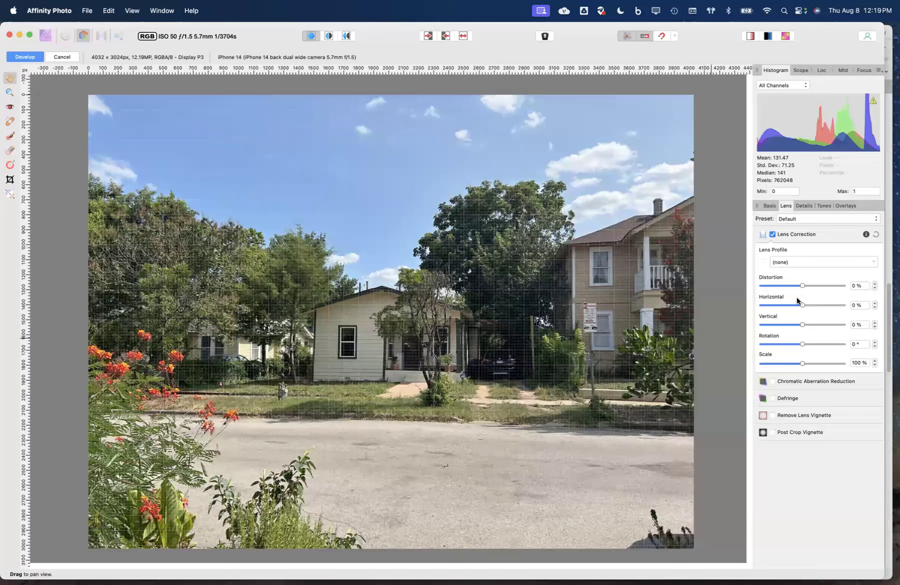
pyautogui.moveTo(802, 285); pyautogui.dragTo(771, 291)
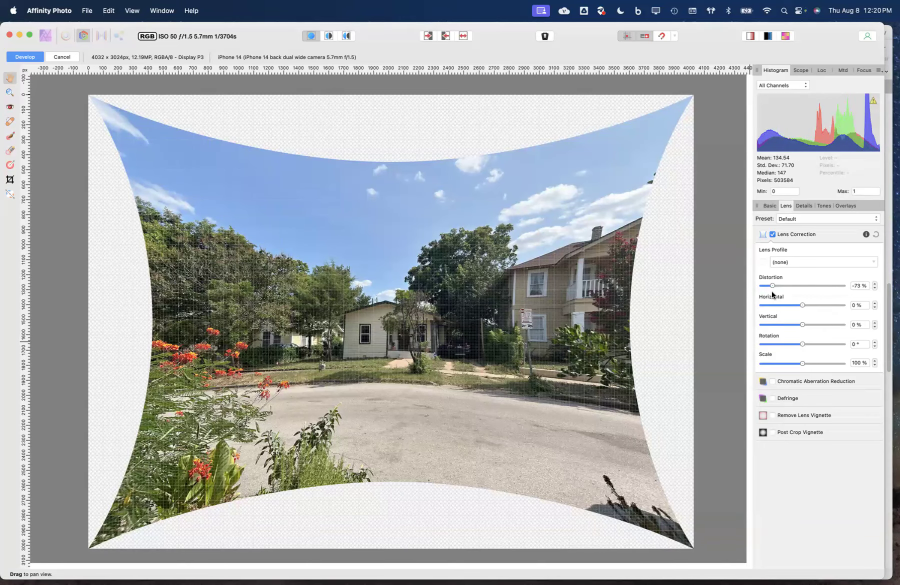
pyautogui.moveTo(772, 291); pyautogui.dragTo(783, 291)
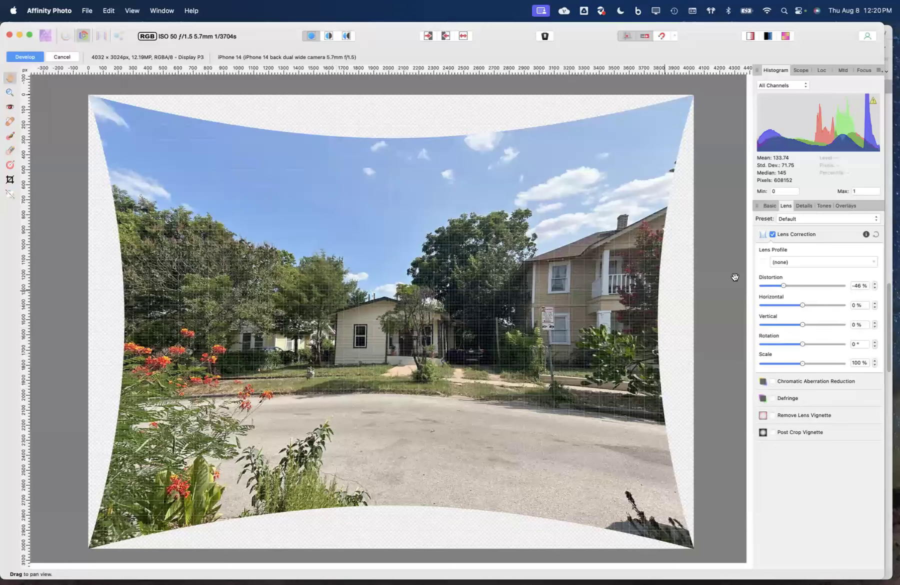
pyautogui.moveTo(783, 285); pyautogui.dragTo(802, 284)
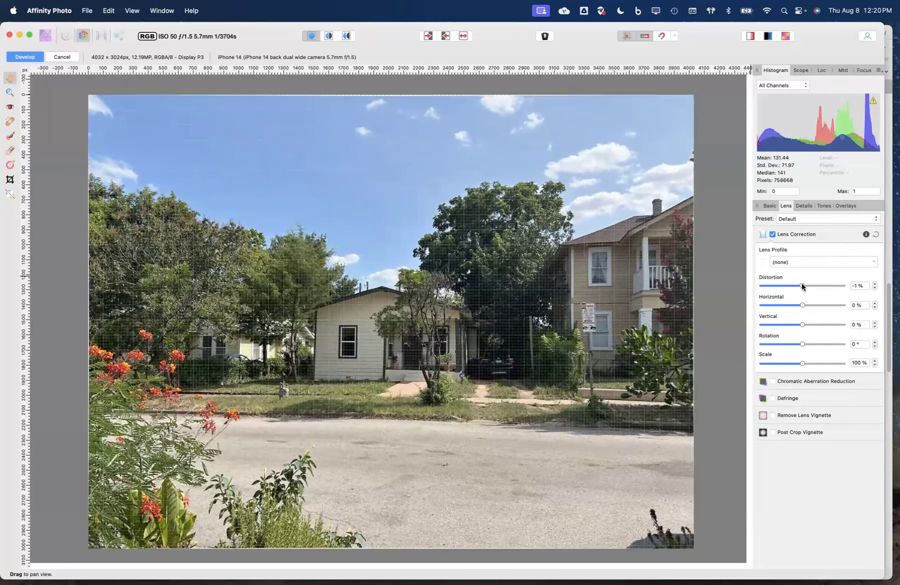
pyautogui.click(875, 283)
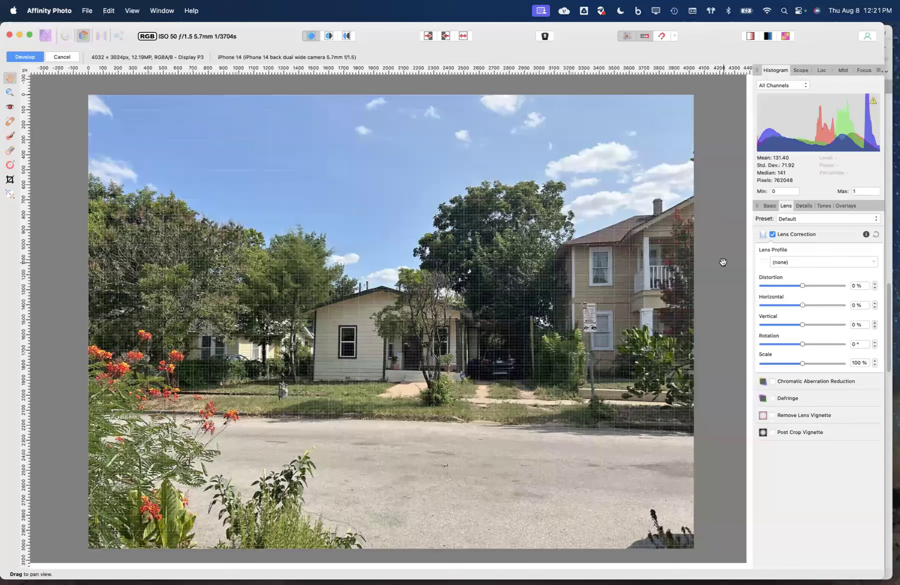
# Switch back to Vectorworks and delete the alley photo from sheet layer a2
pyautogui.press('super+Tab')
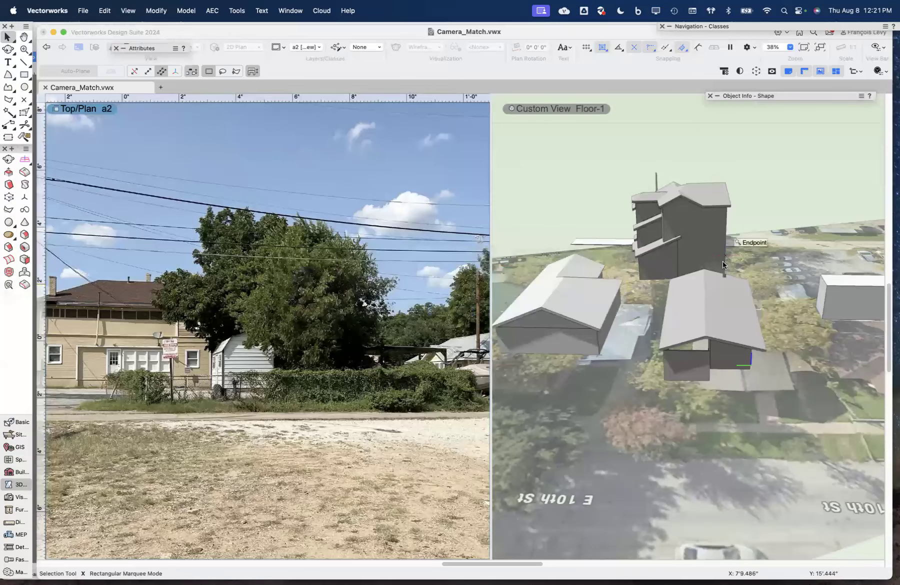
pyautogui.scroll(-3, 412, 225)
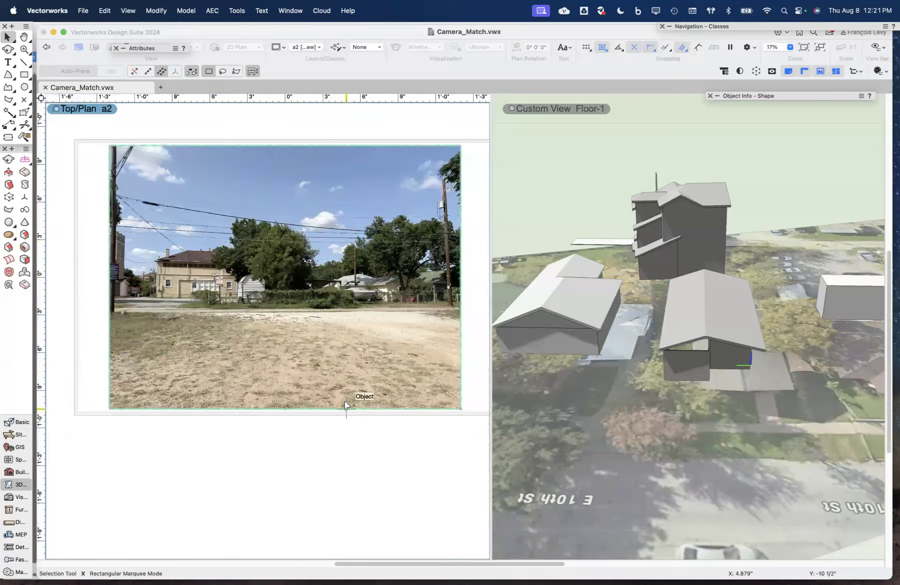
pyautogui.click(421, 362)
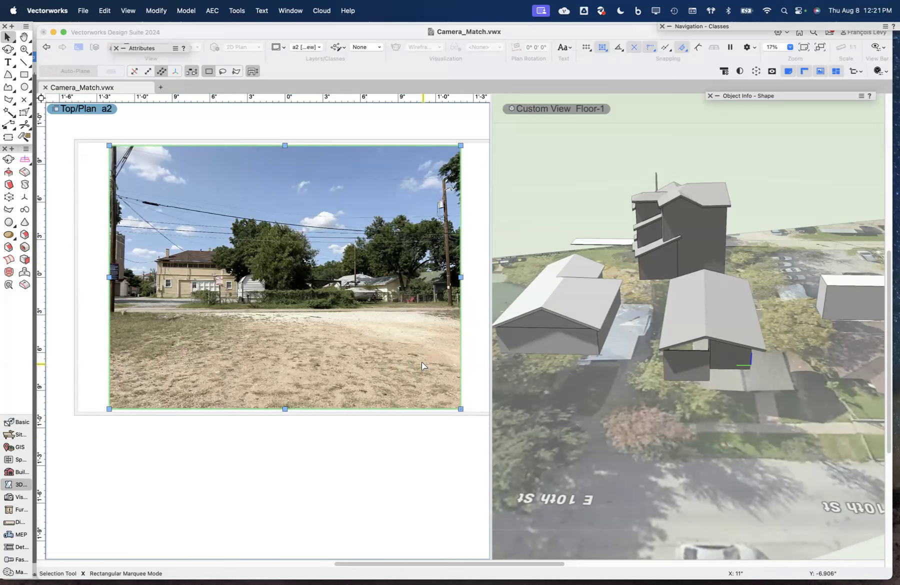
pyautogui.press('Delete')
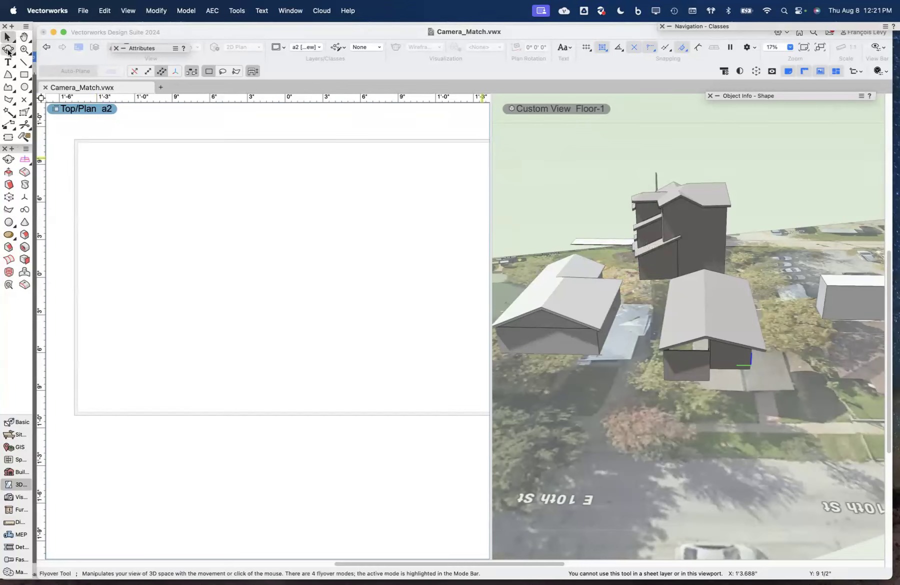
# Activate the 3D model view with the Flyover tool and show the Visualization tool set
pyautogui.click(592, 214)
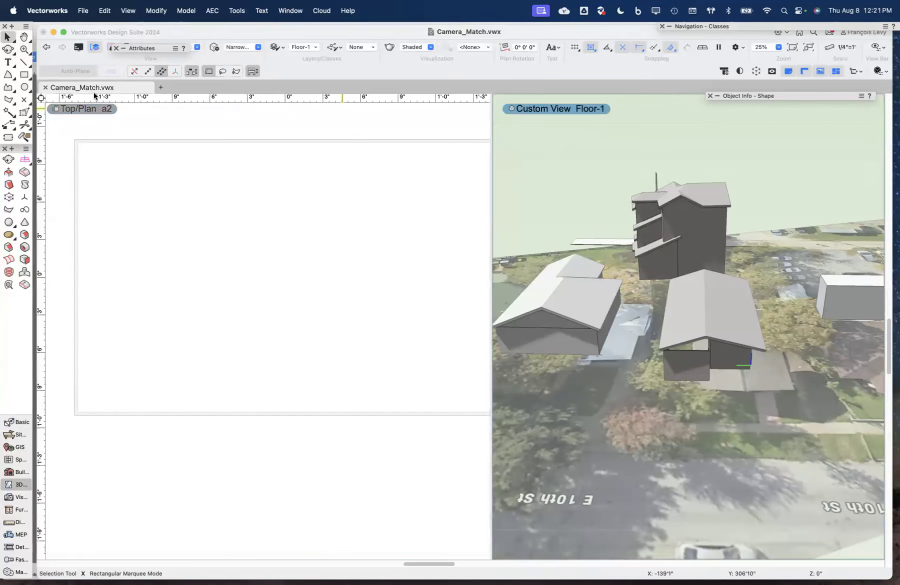
pyautogui.click(6, 49)
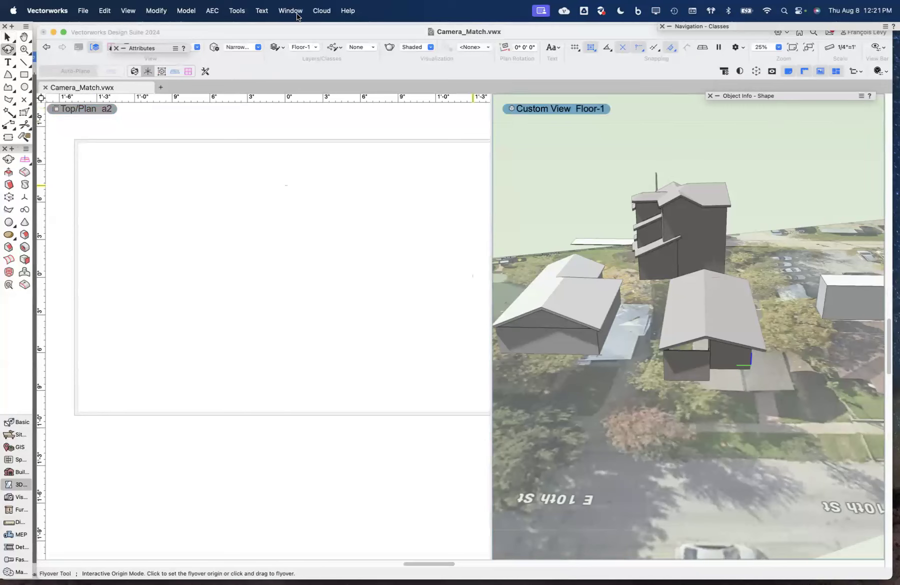
pyautogui.click(19, 499)
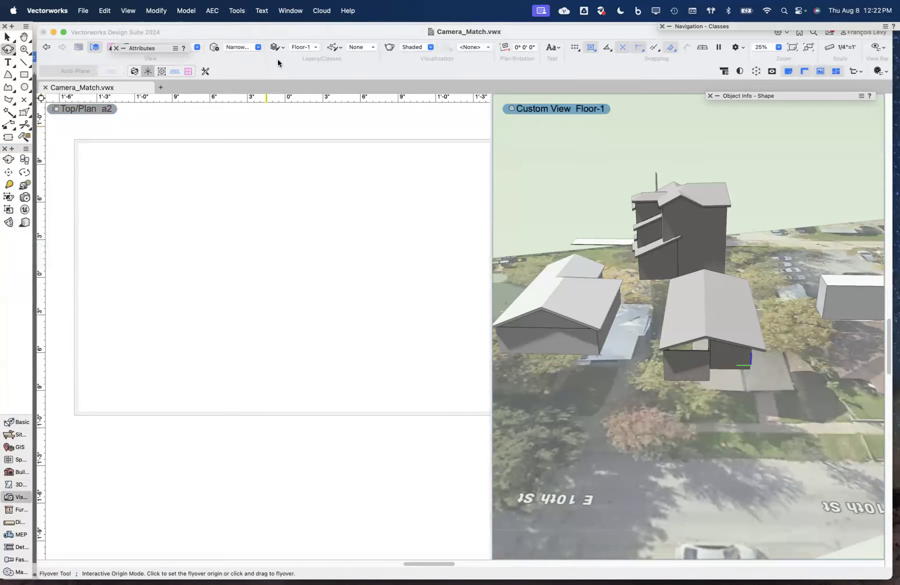
# Place a Camera Match reference named Street at the front gabled house's corner where the blue and green lines meet, rotated along the green line
pyautogui.click(348, 11)
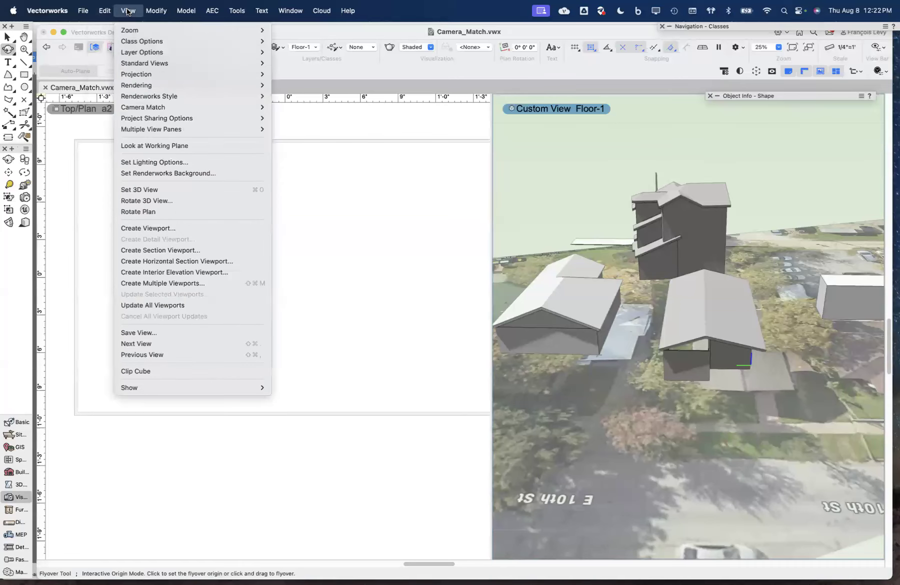
pyautogui.click(383, 10)
pyautogui.click(345, 11)
pyautogui.write('ca')
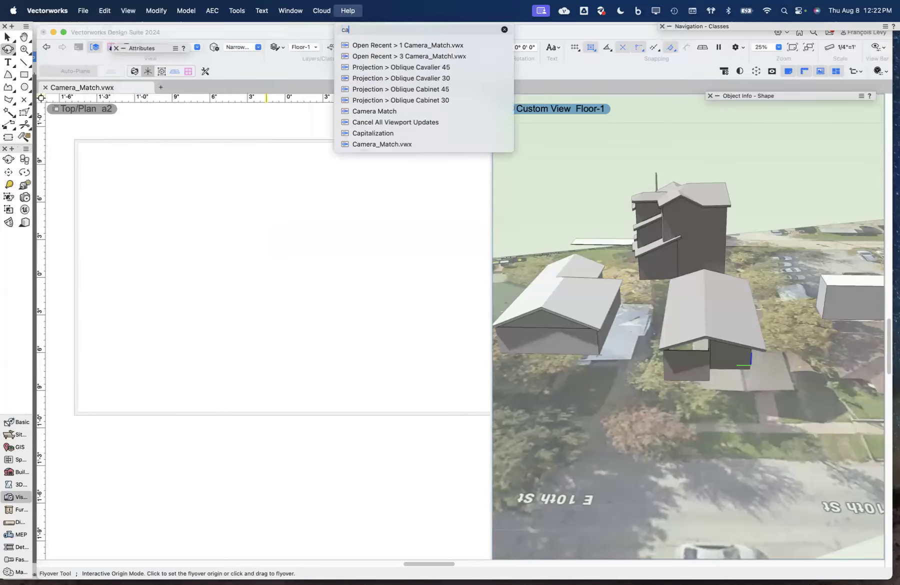
pyautogui.write('mera')
pyautogui.moveTo(368, 79)
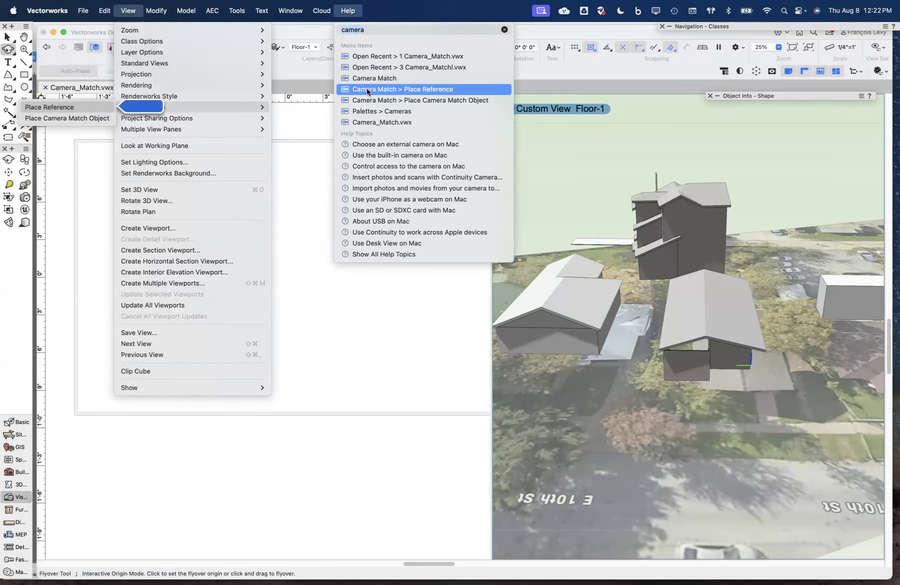
pyautogui.click(366, 89)
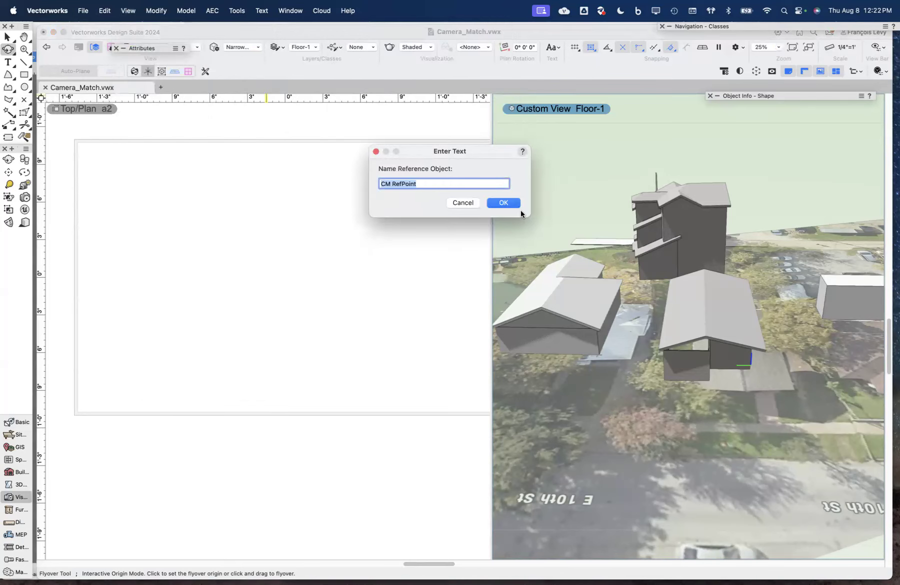
pyautogui.click(467, 185)
pyautogui.write('Street')
pyautogui.click(506, 203)
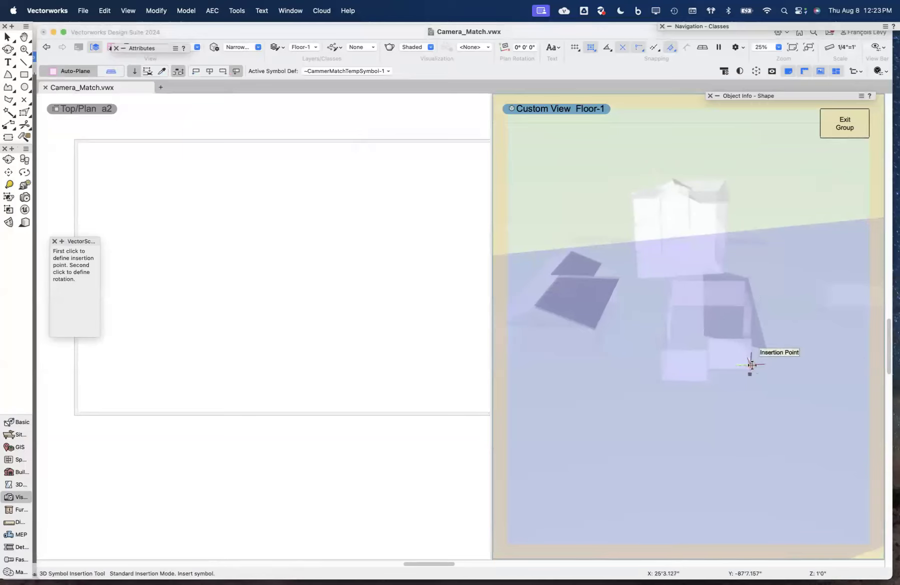
pyautogui.click(736, 367)
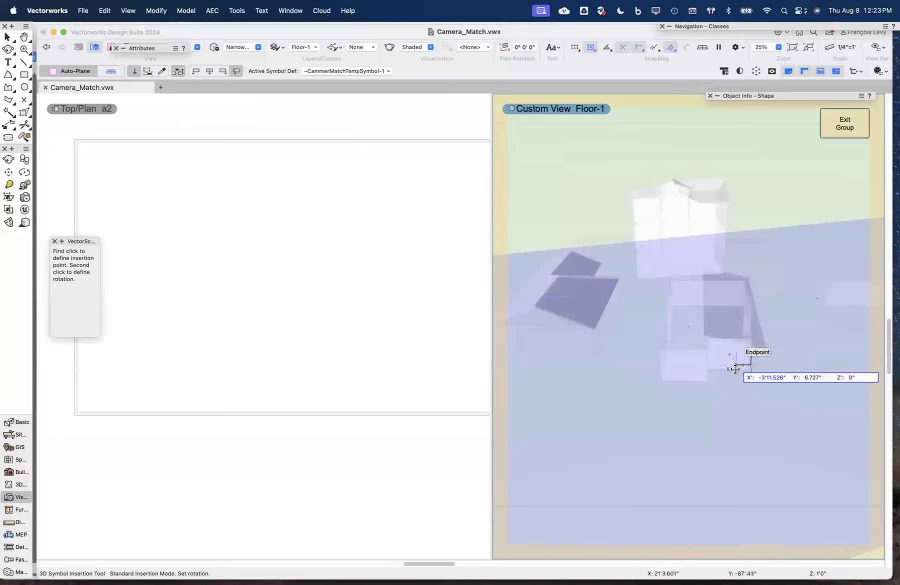
pyautogui.click(735, 369)
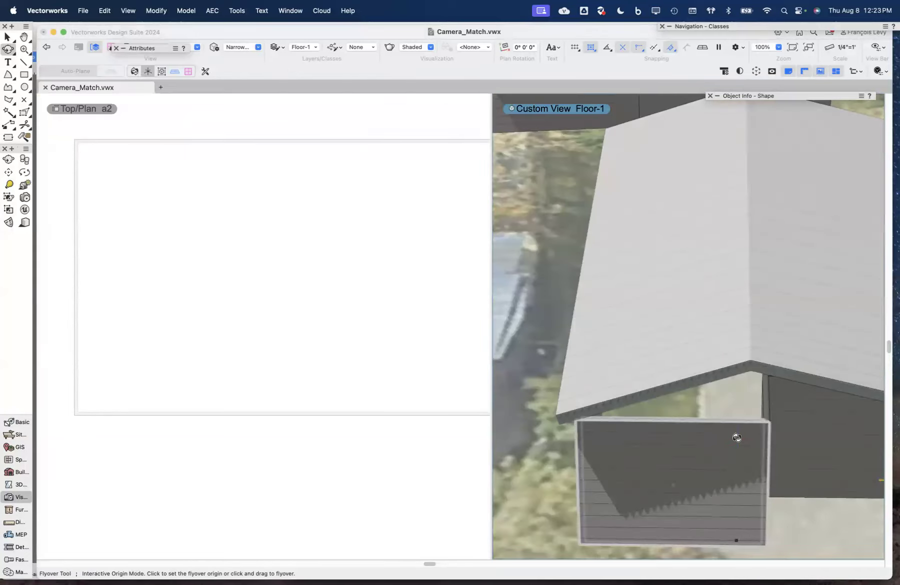
# Disable multiple view panes so that only the 3D model view of Floor-1 fills the drawing area
pyautogui.click(104, 10)
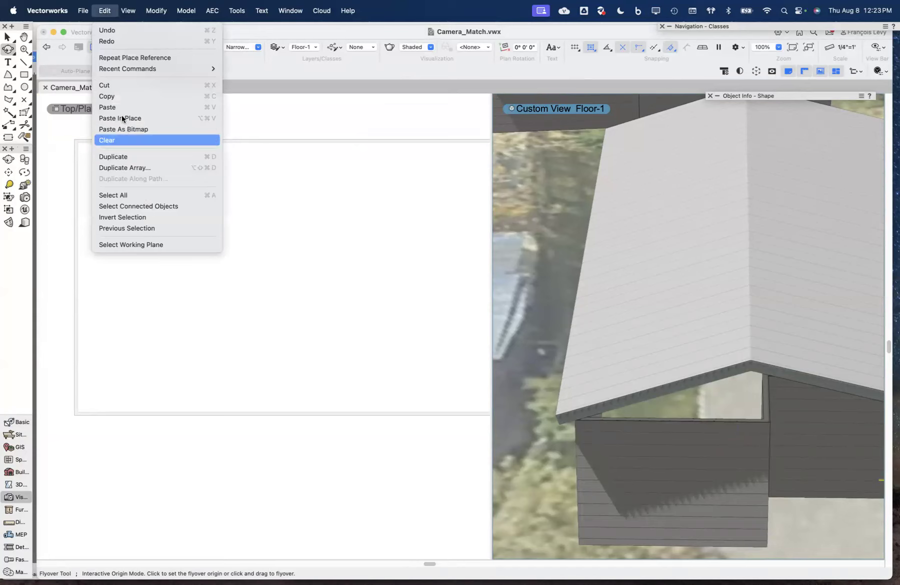
pyautogui.moveTo(140, 111)
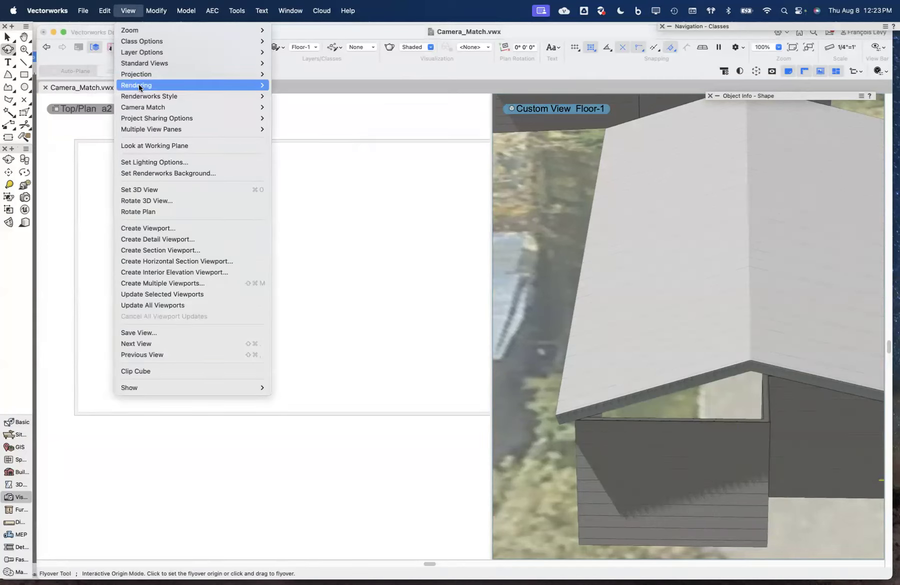
pyautogui.moveTo(251, 134)
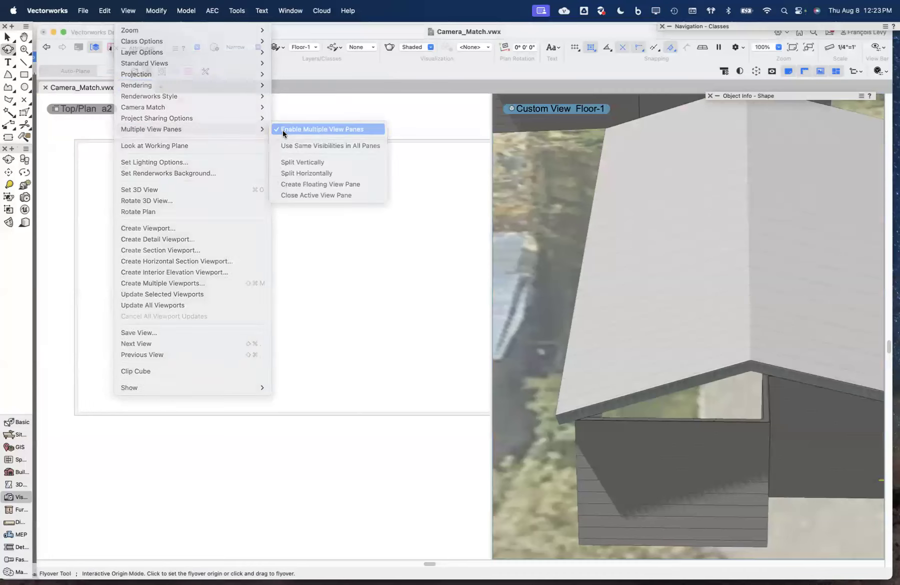
pyautogui.click(283, 130)
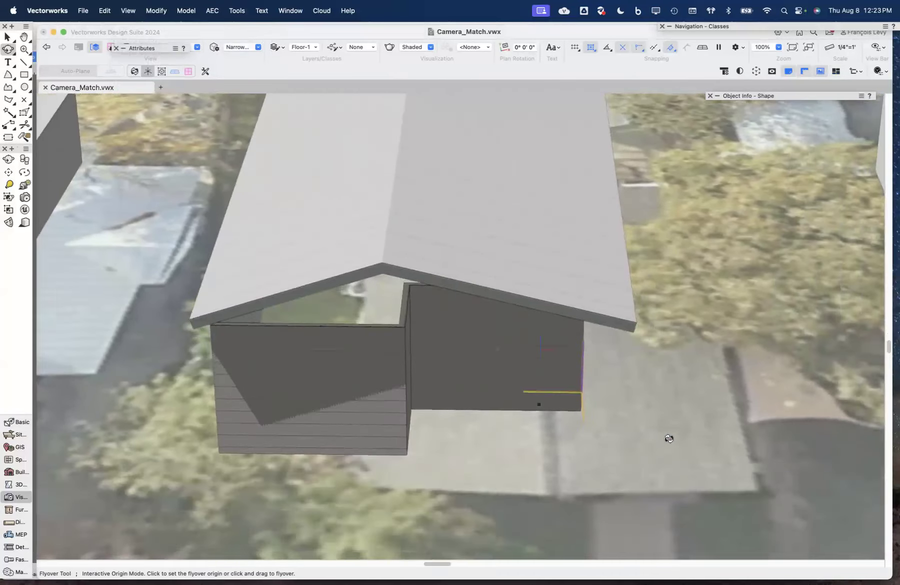
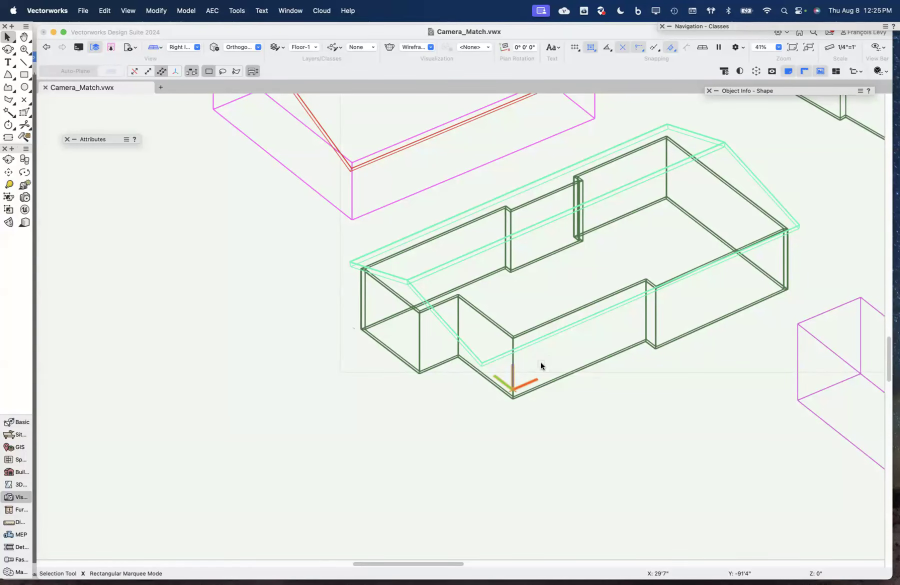
# Switch from the wireframe model to sheet layer a1 [street view]
pyautogui.scroll(-1, 540, 366)
pyautogui.scroll(-1, 540, 363)
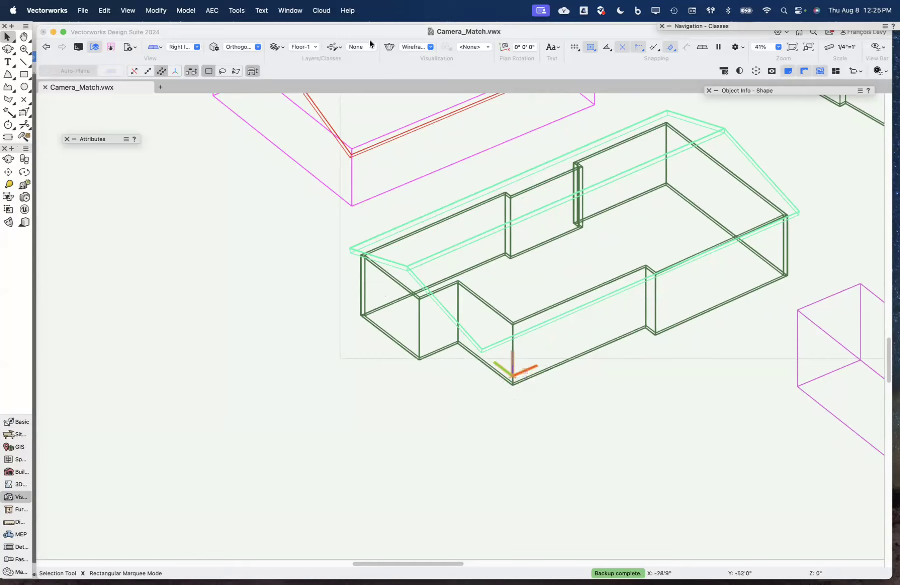
pyautogui.click(302, 47)
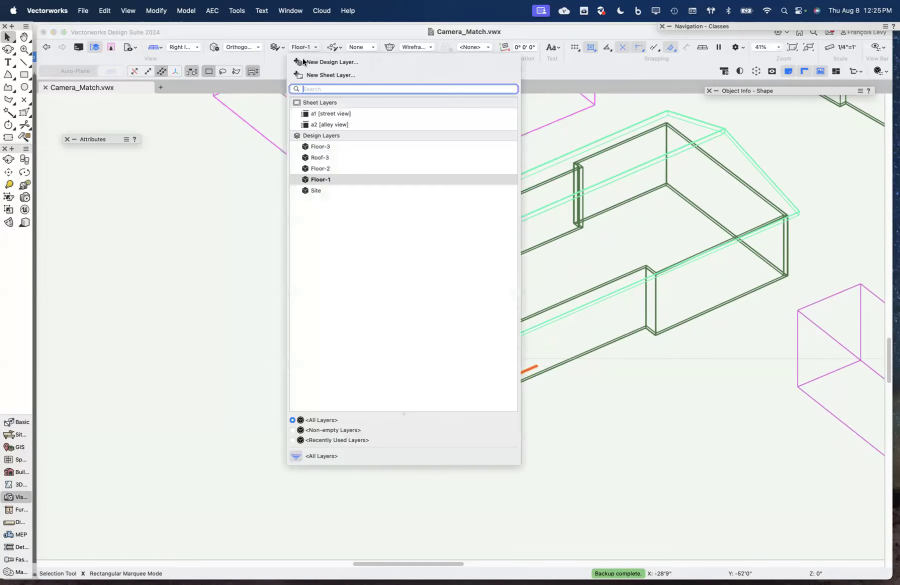
pyautogui.click(324, 113)
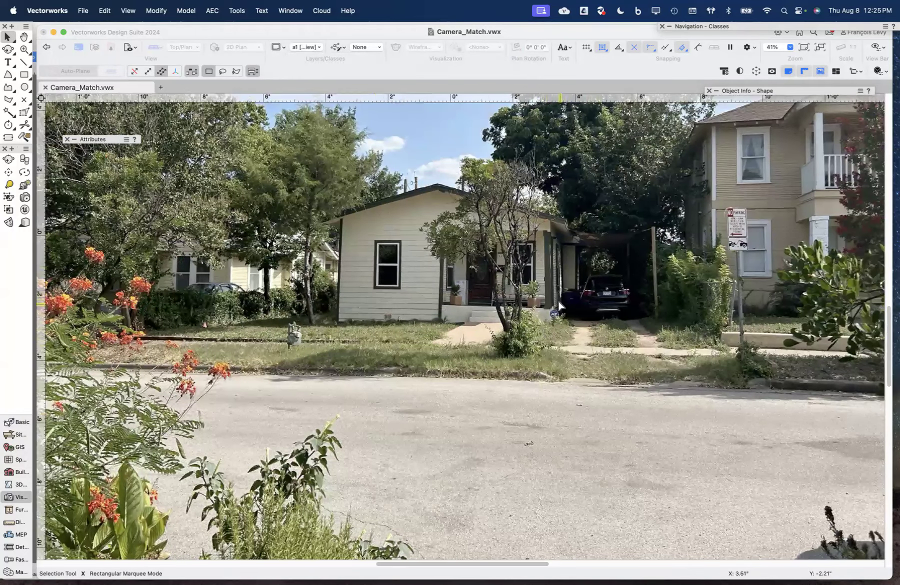
# Examine the base of the house's porch corner beside the driveway in the street photo
pyautogui.scroll(10, 560, 305)
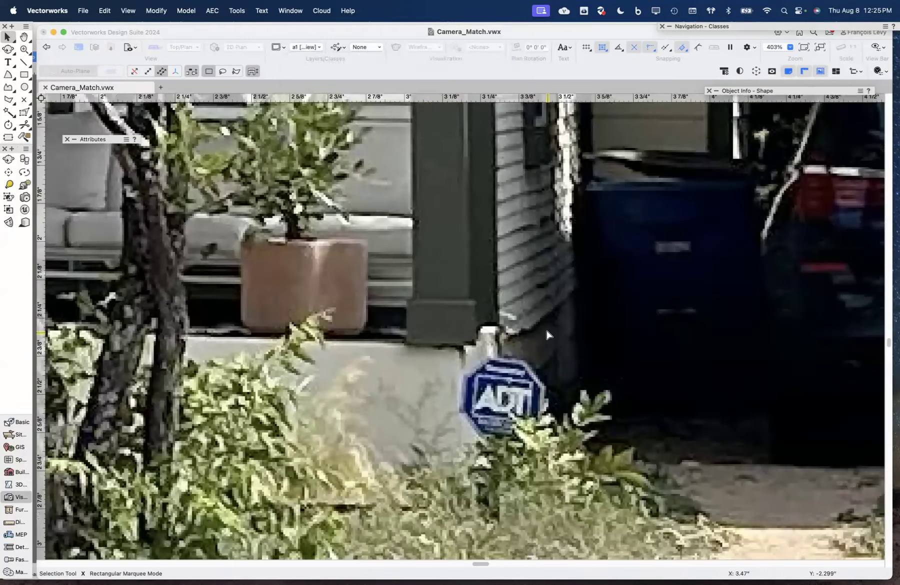
pyautogui.scroll(-3, 482, 341)
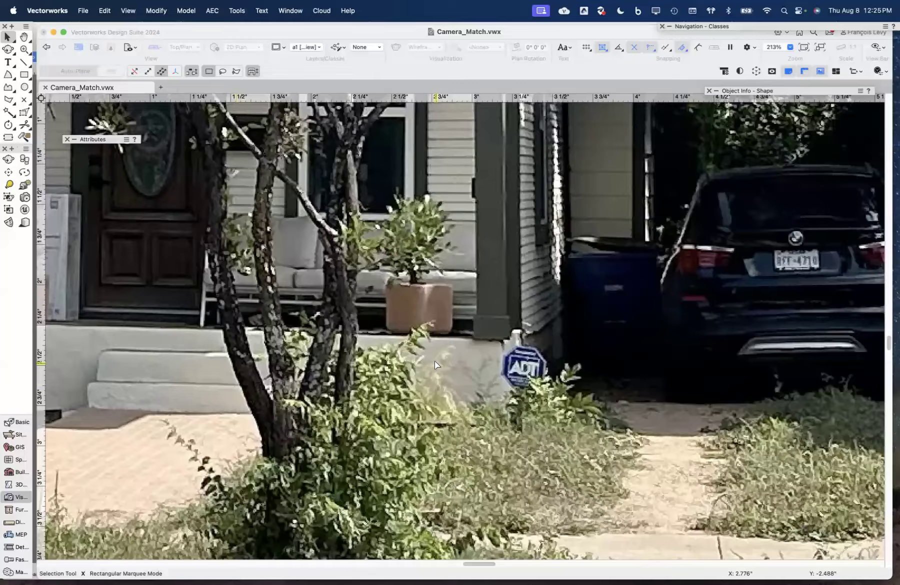
pyautogui.hscroll(5, 435, 361)
pyautogui.hscroll(3, 434, 364)
pyautogui.scroll(1, 434, 364)
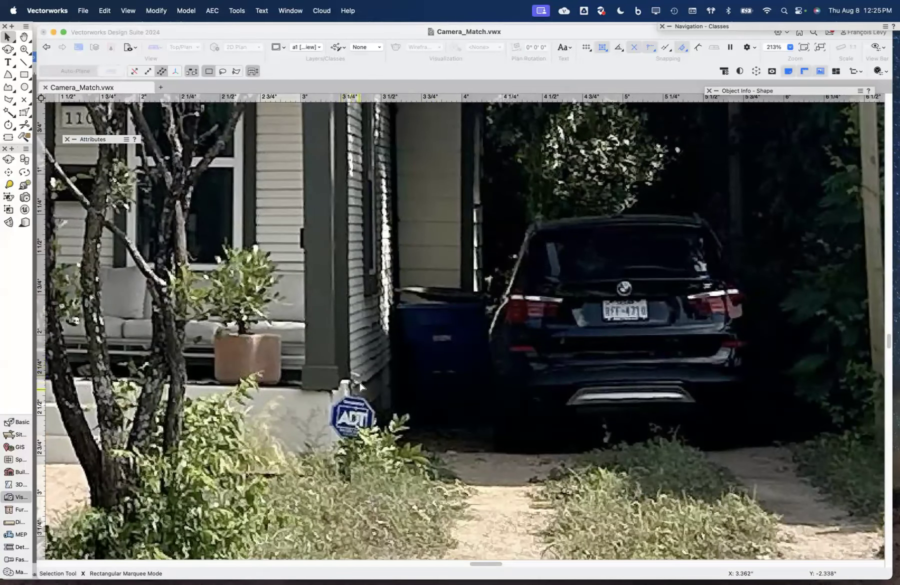
pyautogui.scroll(-5, 346, 375)
pyautogui.scroll(-1, 351, 366)
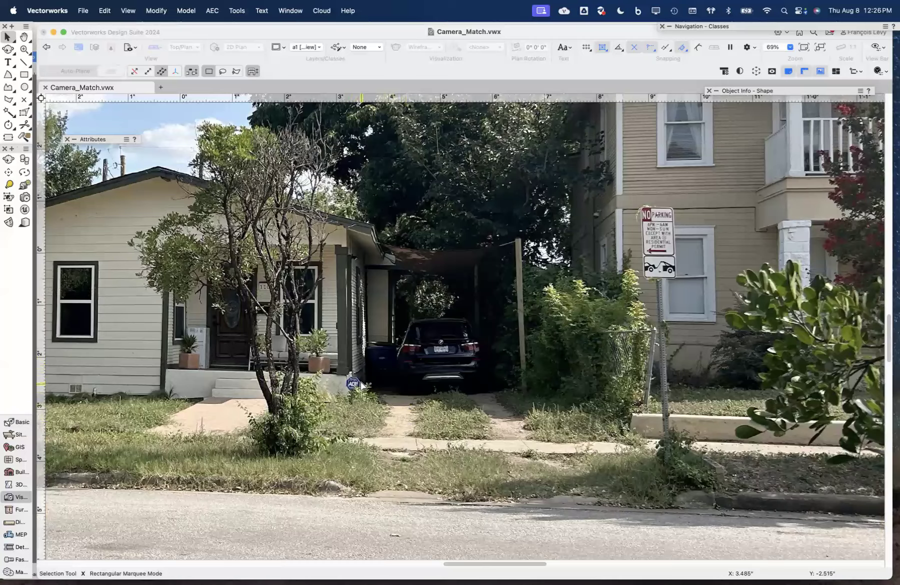
pyautogui.hscroll(-5, 361, 382)
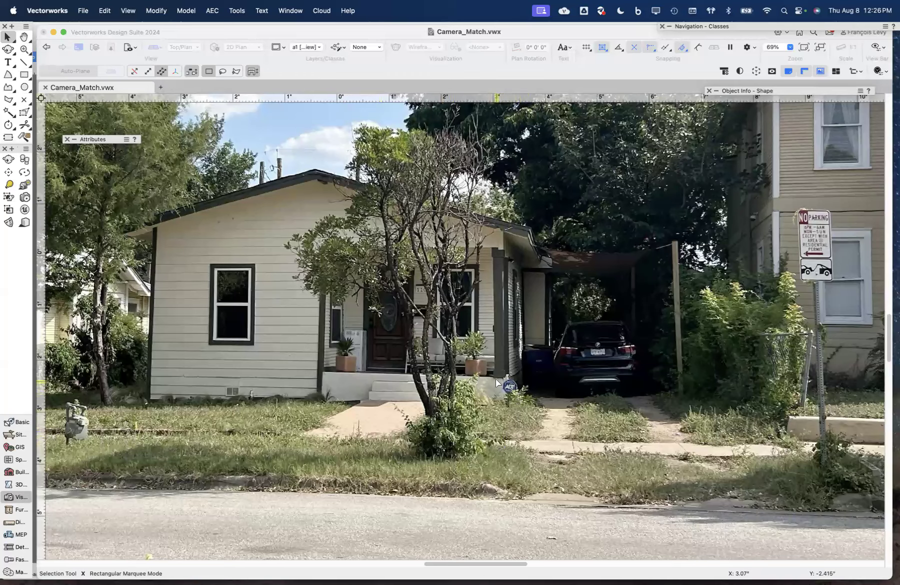
pyautogui.hscroll(2, 502, 349)
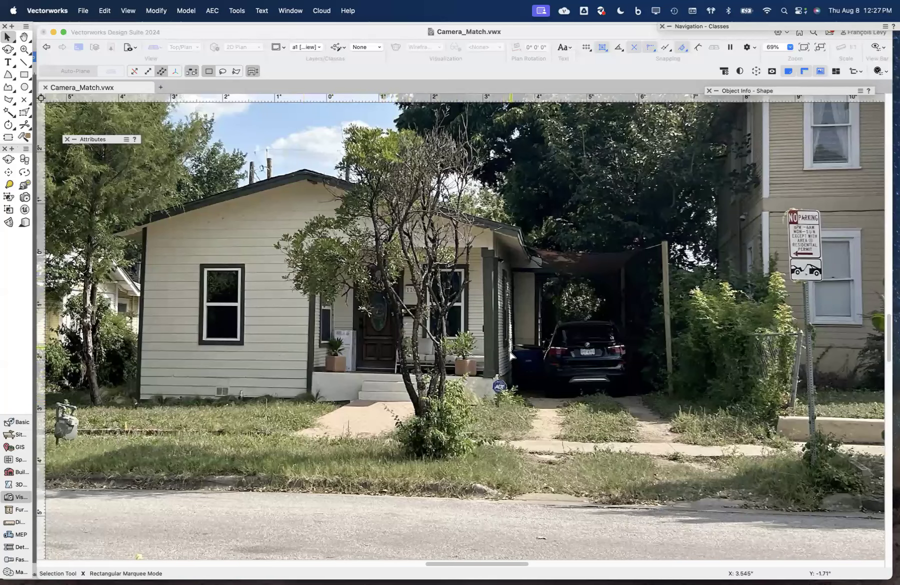
# Examine the porch corner post and side wall in the street photo from the foundation up to the eave
pyautogui.scroll(6, 510, 358)
pyautogui.scroll(8, 492, 409)
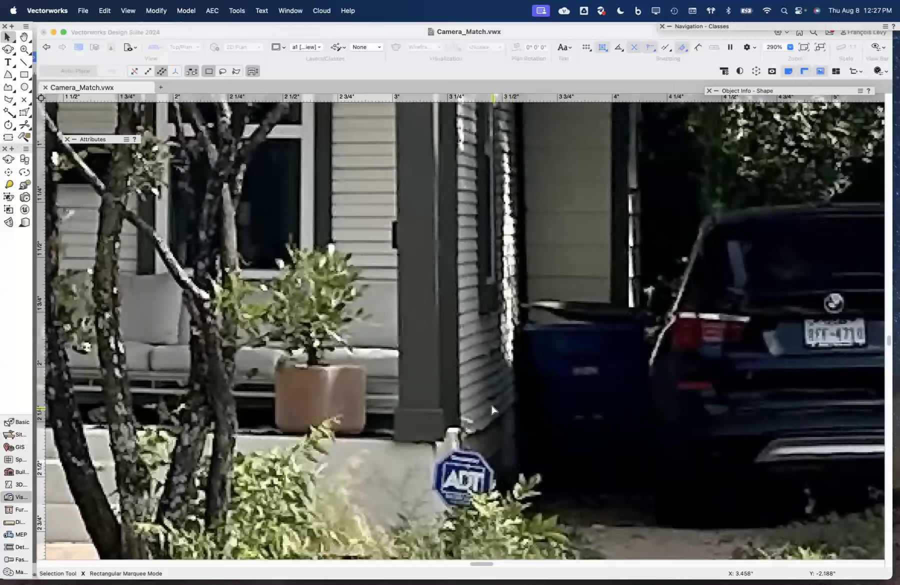
pyautogui.scroll(-8, 492, 410)
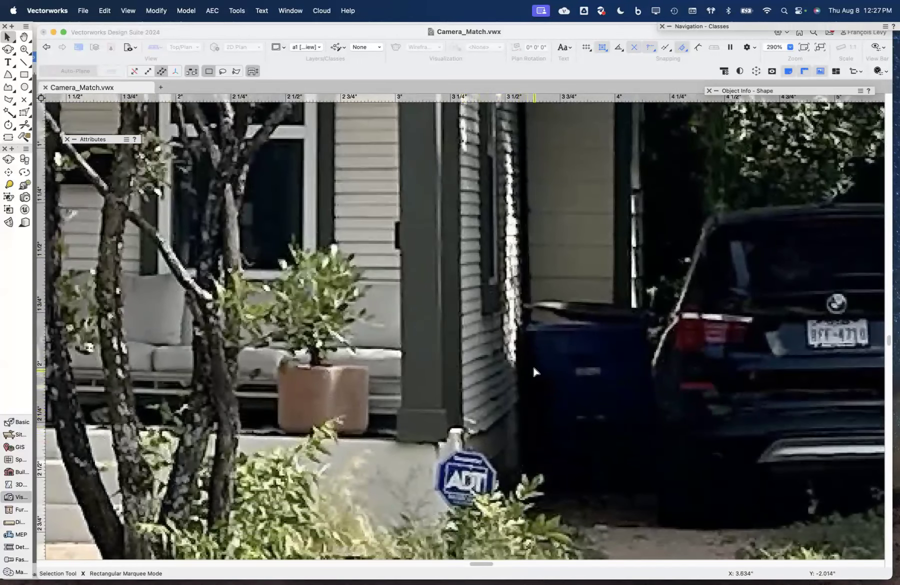
pyautogui.scroll(8, 475, 385)
pyautogui.scroll(-3, 475, 388)
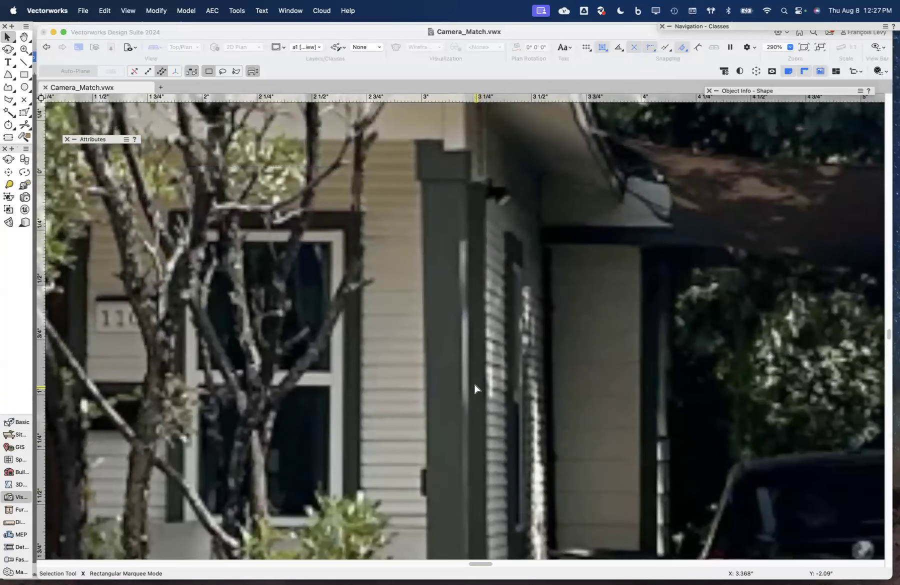
pyautogui.scroll(-8, 477, 403)
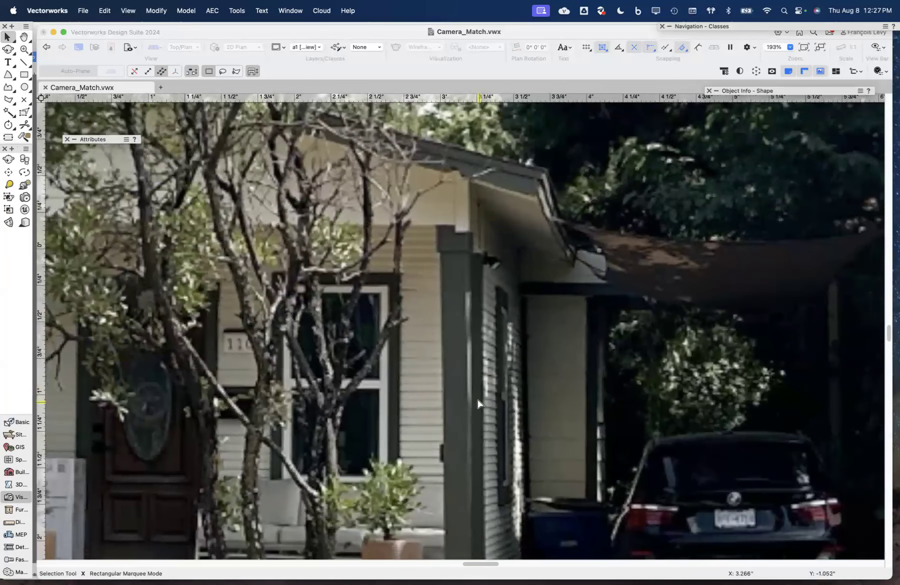
pyautogui.scroll(-5, 477, 404)
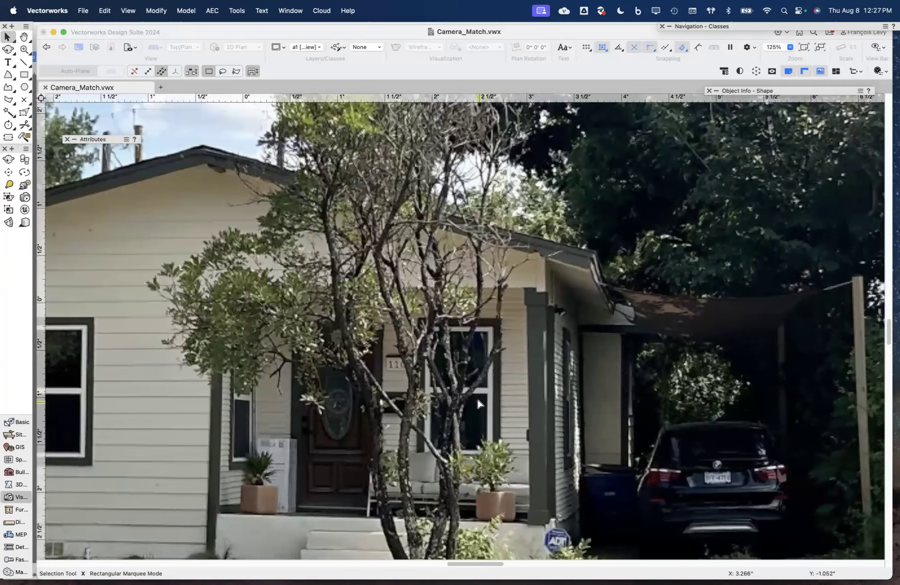
pyautogui.hscroll(5, 477, 403)
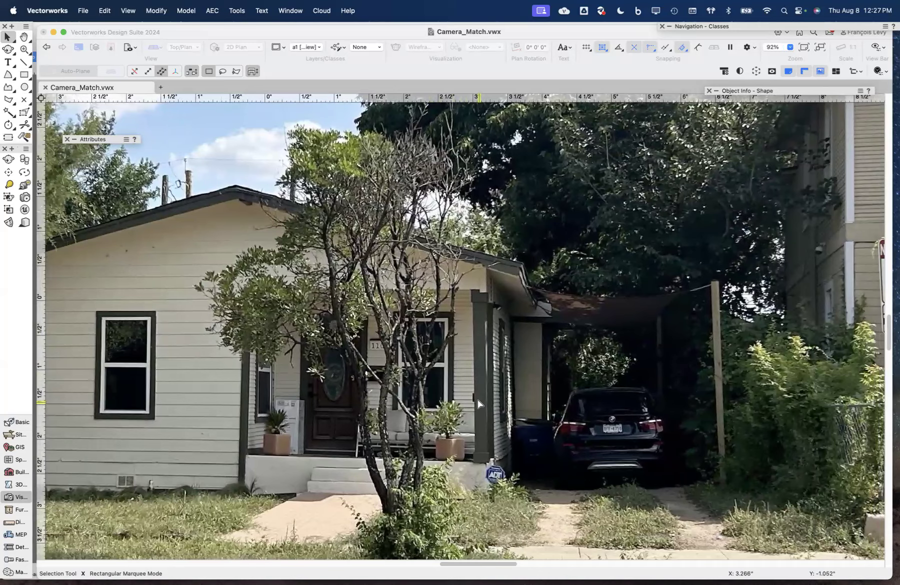
pyautogui.scroll(-6, 478, 403)
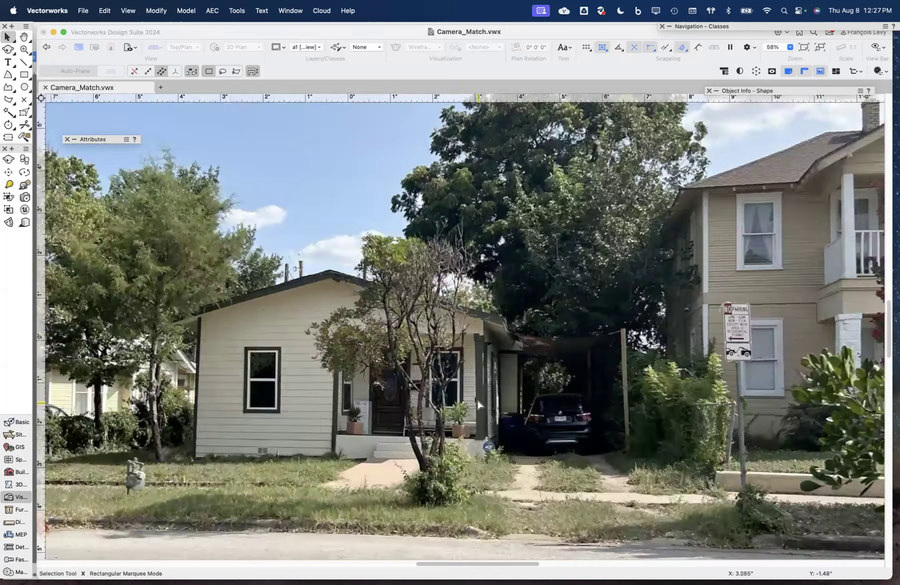
pyautogui.hscroll(-8, 477, 403)
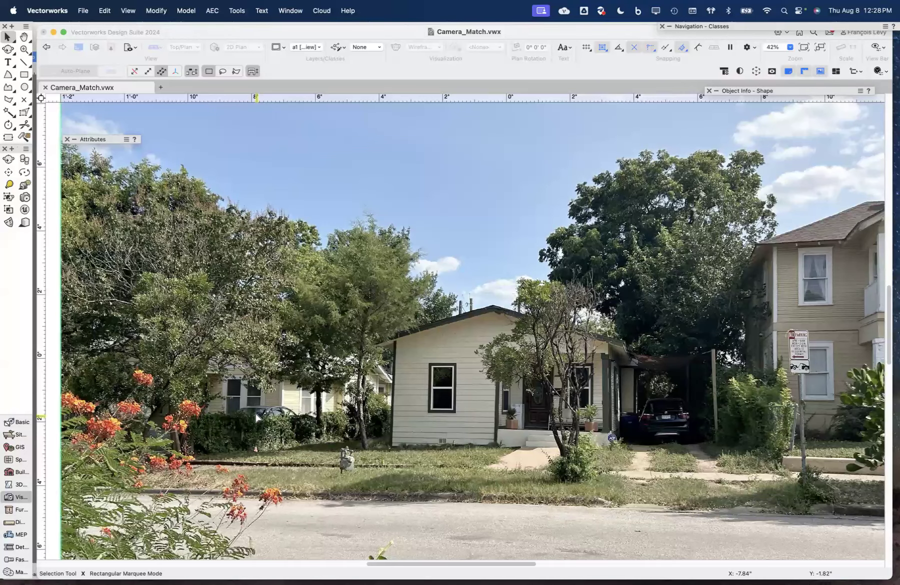
# Move the street photo off the sheet so that it sits beside the page's right edge
pyautogui.click(299, 48)
pyautogui.click(299, 47)
pyautogui.press('super+4')
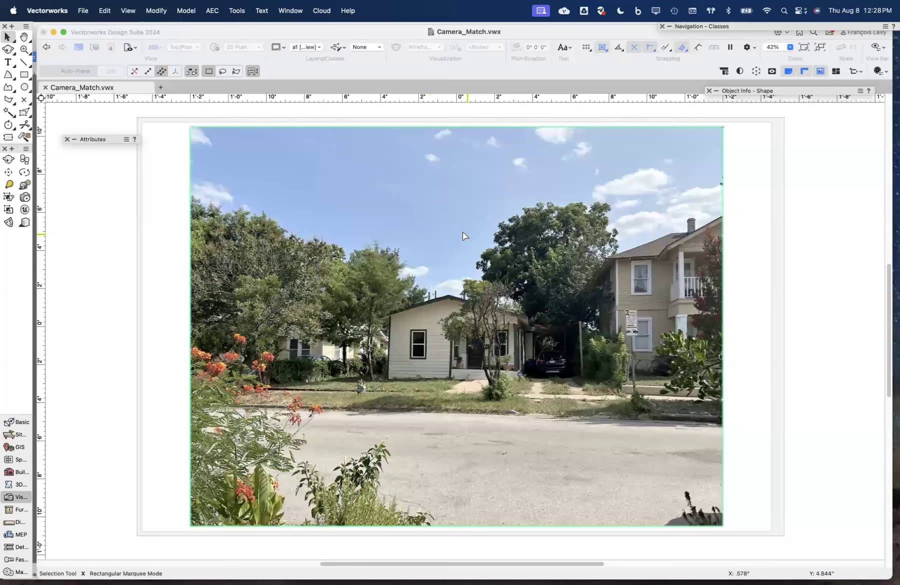
pyautogui.click(161, 230)
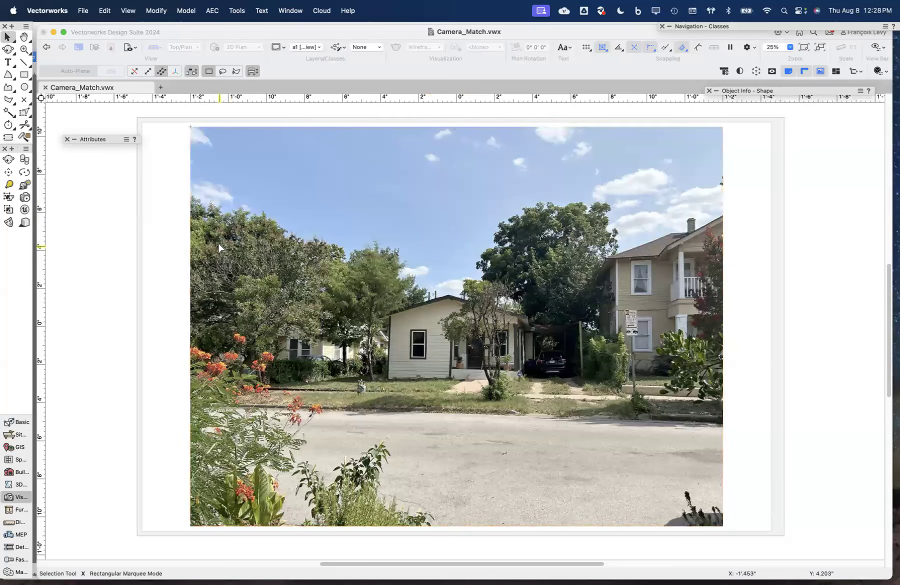
pyautogui.press('super+minus')
pyautogui.moveTo(434, 279); pyautogui.dragTo(805, 285)
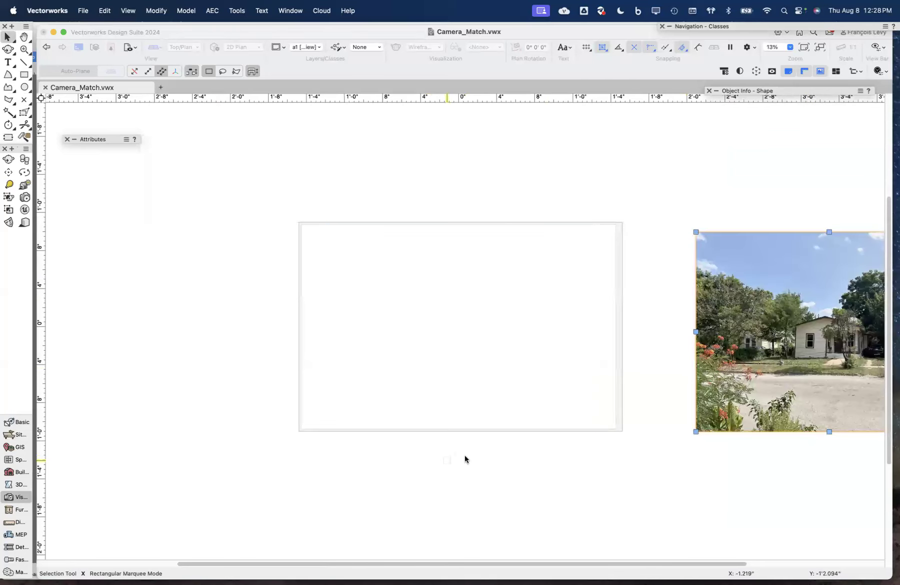
# Recall the saved shaded perspective view of the model and orbit it to street level, facing the front house's gable
pyautogui.click(310, 48)
pyautogui.click(311, 48)
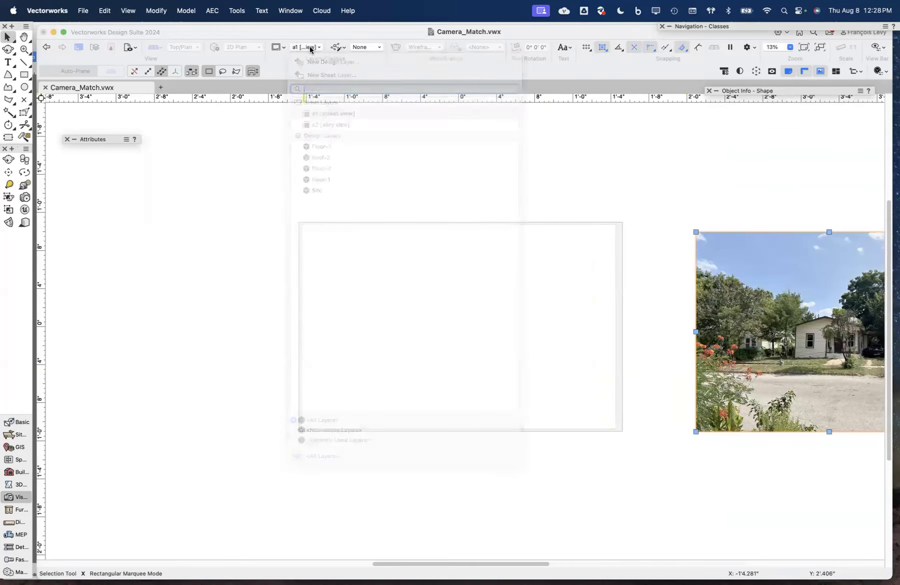
pyautogui.click(132, 48)
pyautogui.click(153, 102)
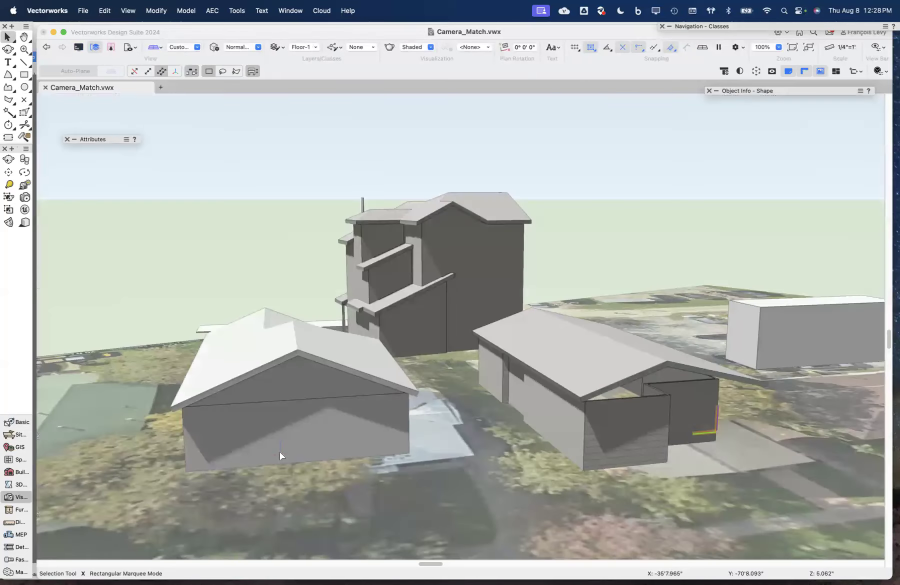
pyautogui.hotkey('shift', 'c')
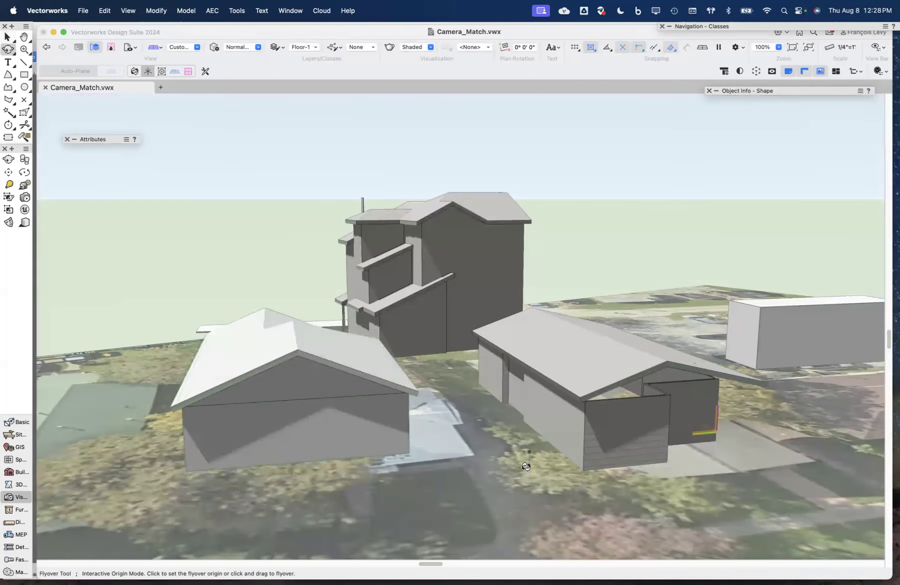
pyautogui.click(573, 331)
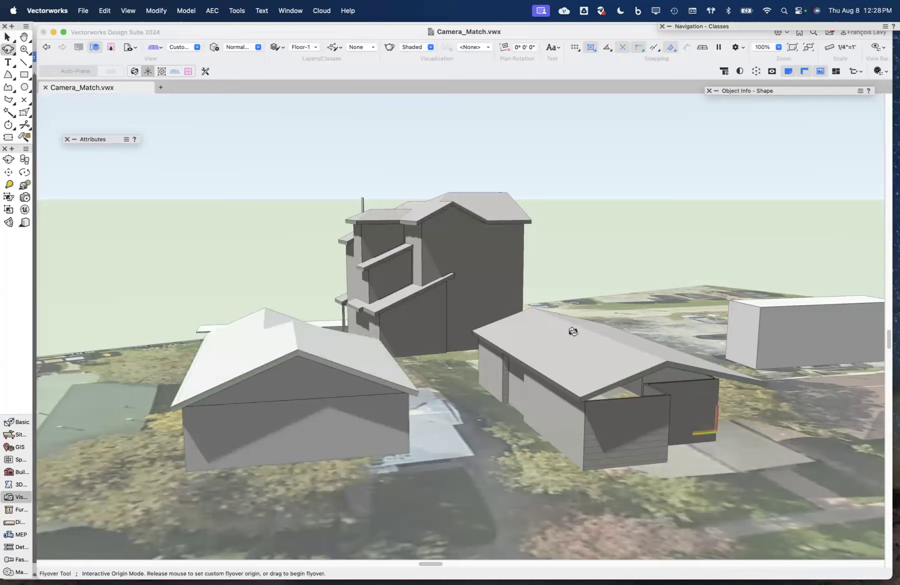
pyautogui.moveTo(608, 395); pyautogui.dragTo(579, 386)
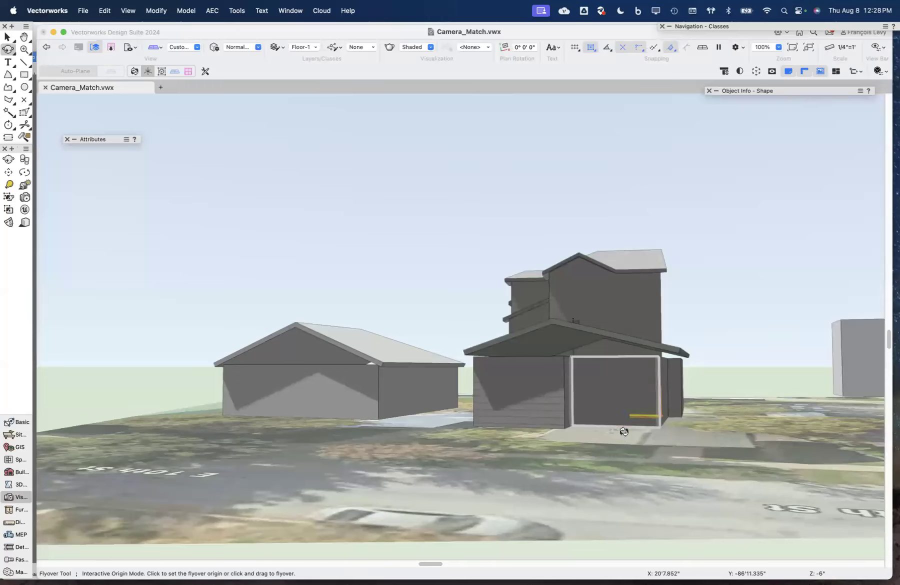
# Hide the class of the aerial site image with the Visibility tool and return to the Selection tool
pyautogui.press('v')
pyautogui.click(509, 476)
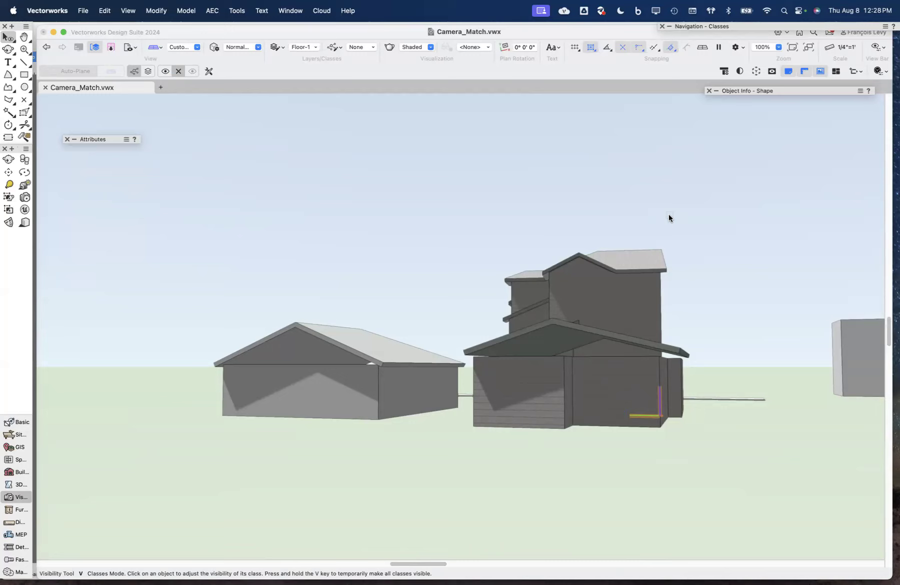
pyautogui.press('x')
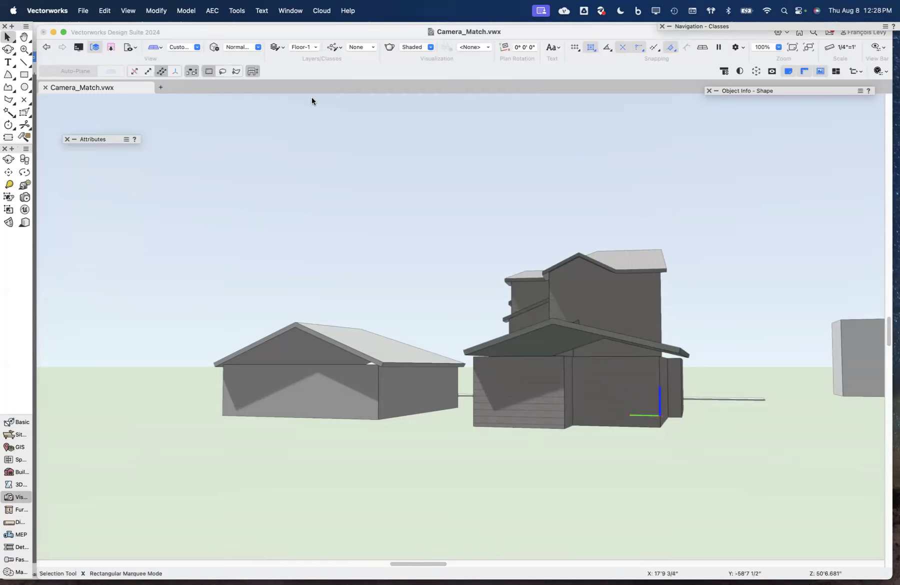
# Start a Camera Match object in the viewport's annotations and import IMG_4076.HEIC as its photo, using the document's coordinate system
pyautogui.click(131, 12)
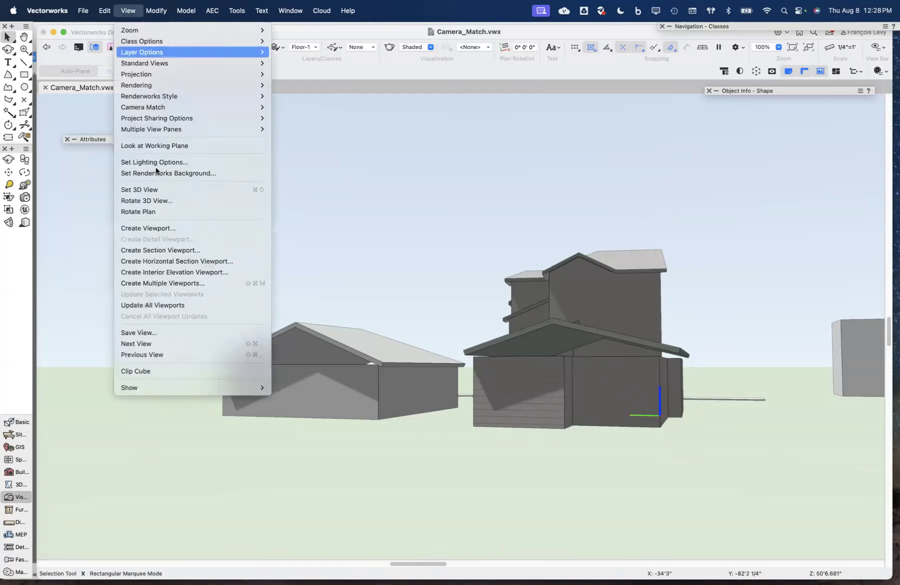
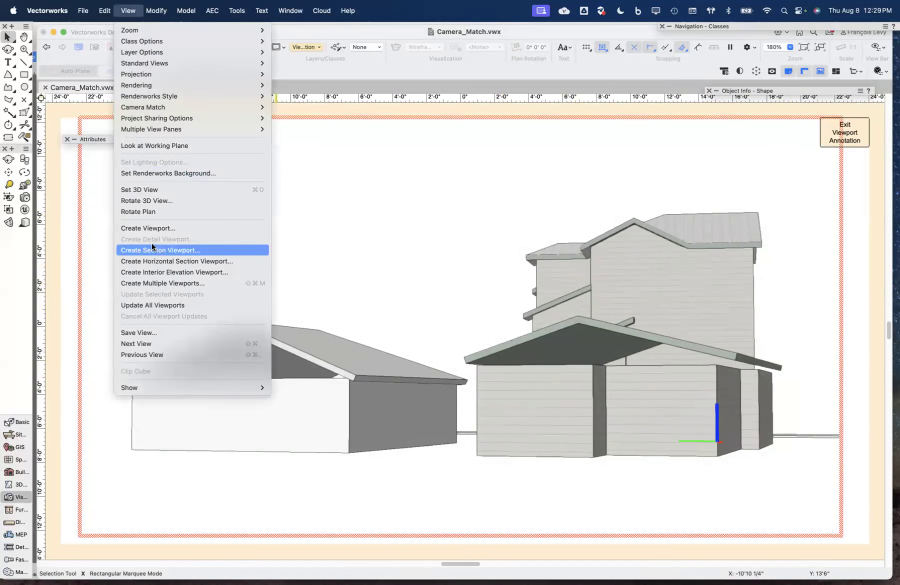
pyautogui.moveTo(154, 108)
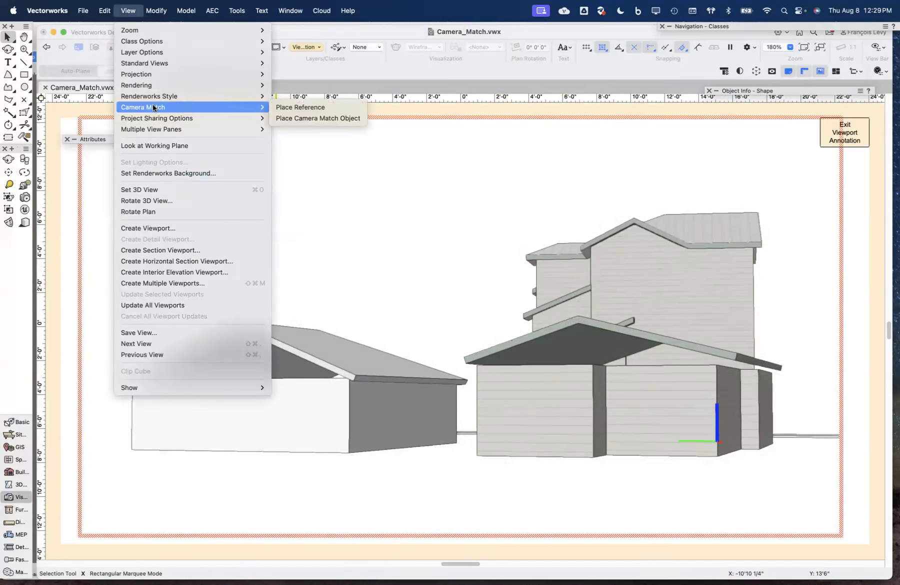
pyautogui.click(314, 118)
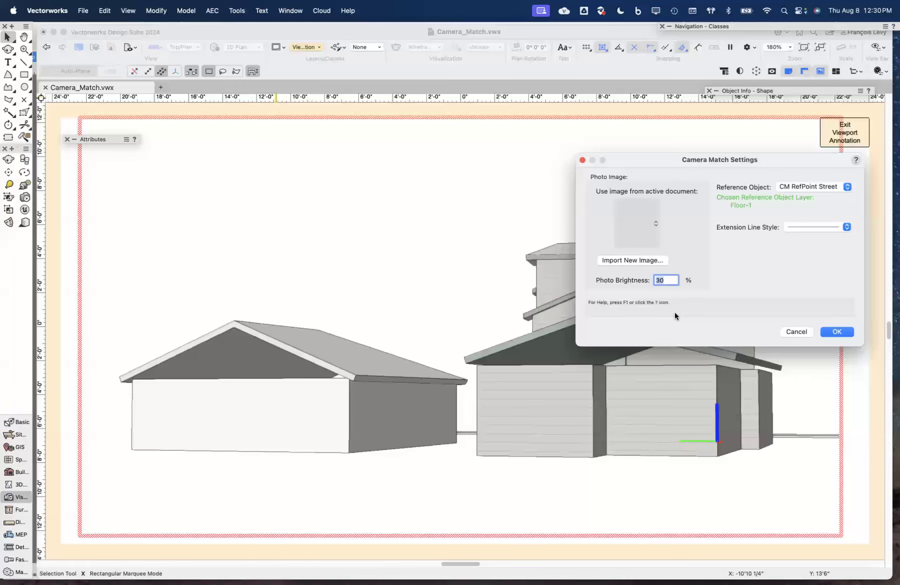
pyautogui.click(648, 260)
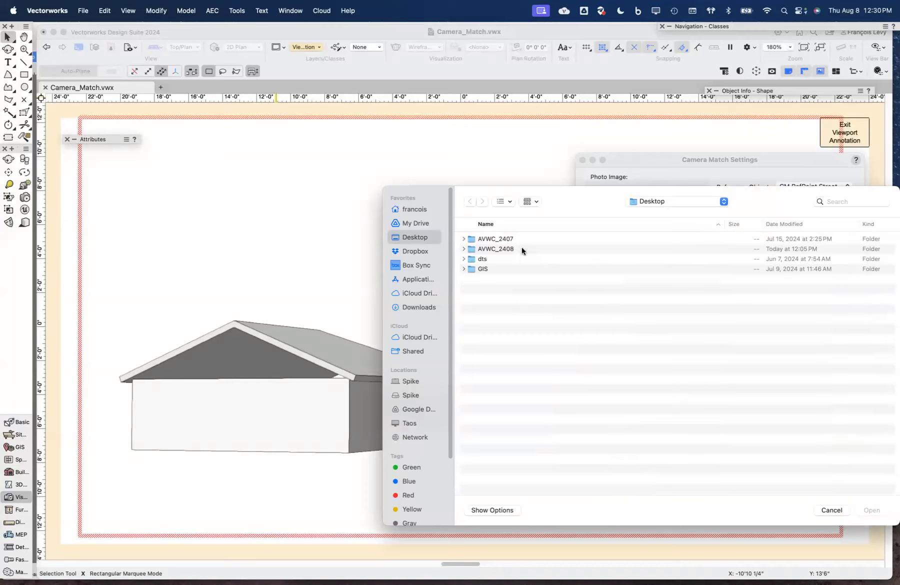
pyautogui.doubleClick(503, 249)
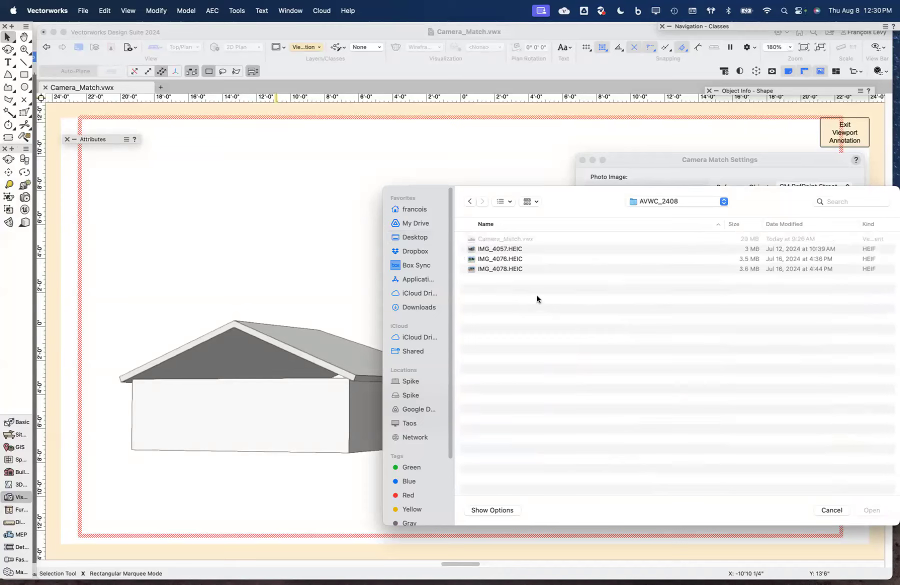
pyautogui.click(524, 258)
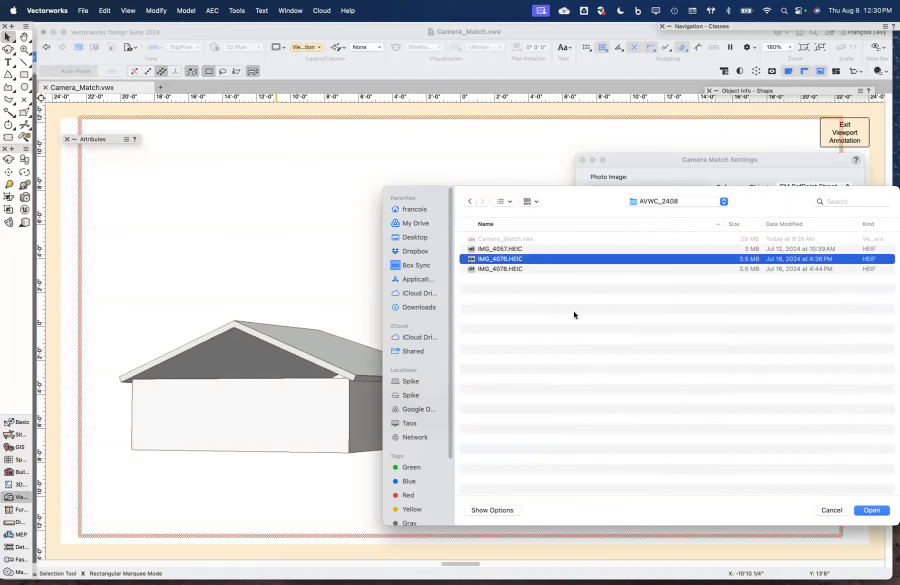
pyautogui.click(866, 510)
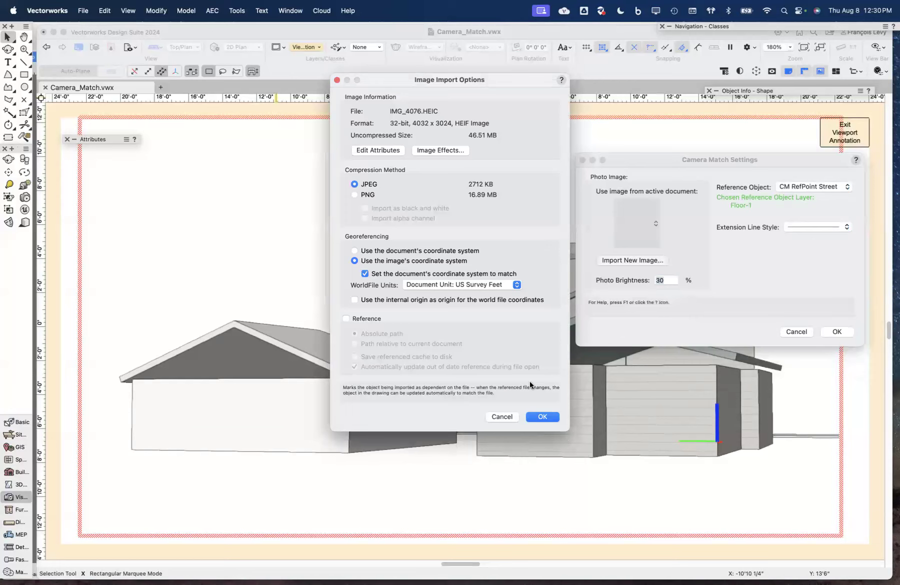
pyautogui.click(444, 251)
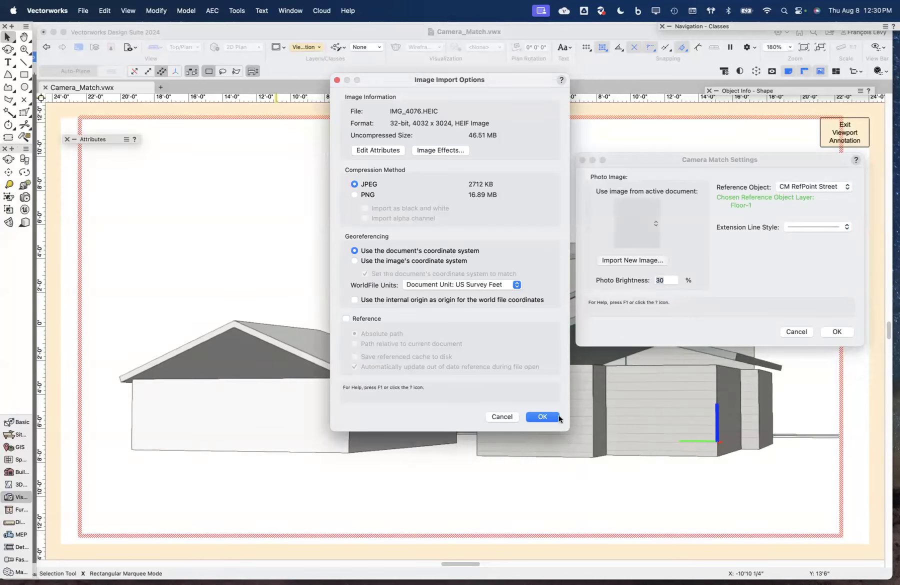
pyautogui.click(557, 416)
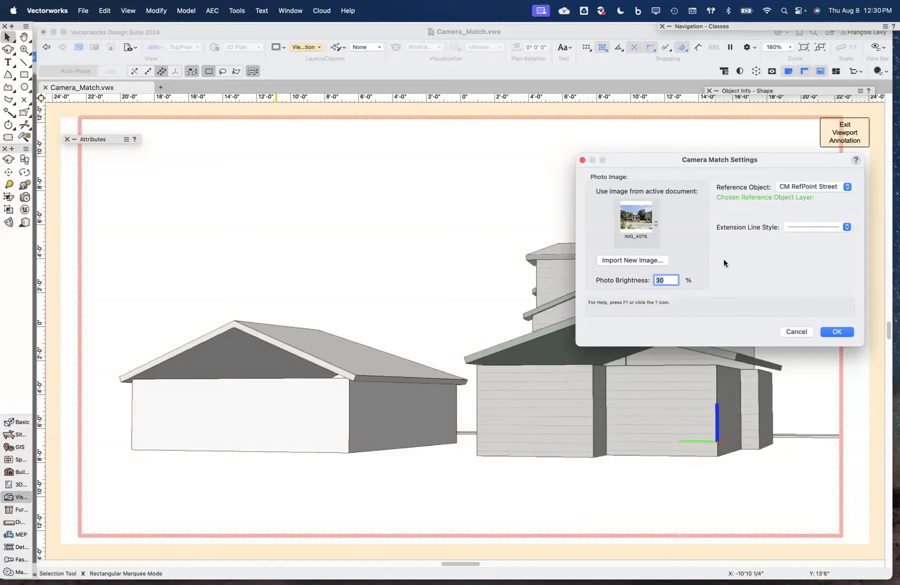
# Import IMG_4078.HEIC as an additional photo image in the Camera Match settings
pyautogui.click(629, 216)
pyautogui.click(645, 215)
pyautogui.click(657, 261)
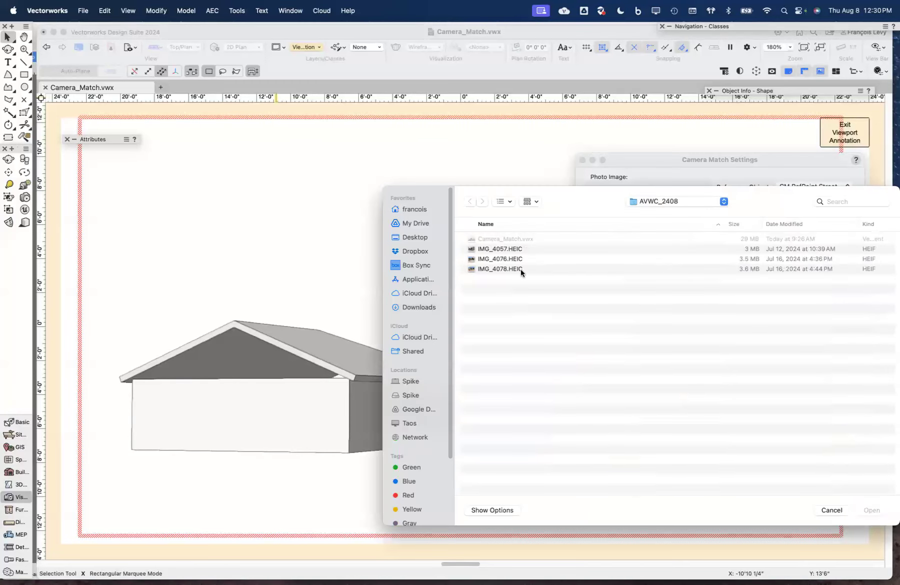
pyautogui.doubleClick(522, 268)
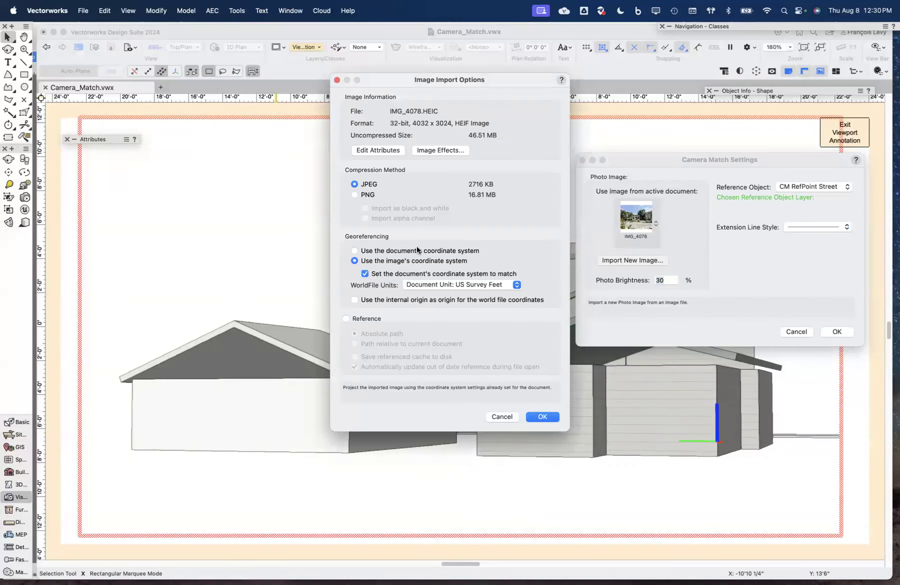
pyautogui.click(547, 417)
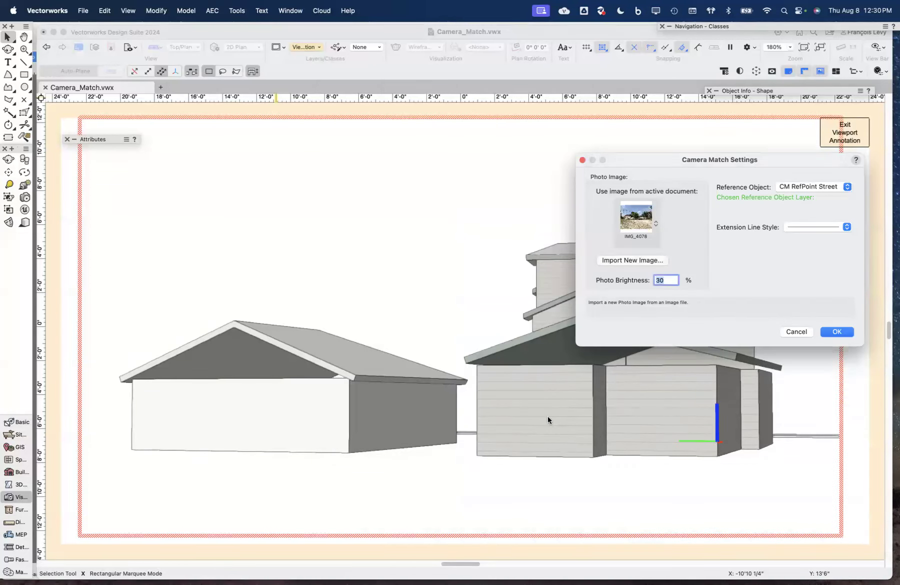
# Choose IMG_4076 as the Camera Match photo, place the object, and bring the whole photo into view
pyautogui.click(651, 224)
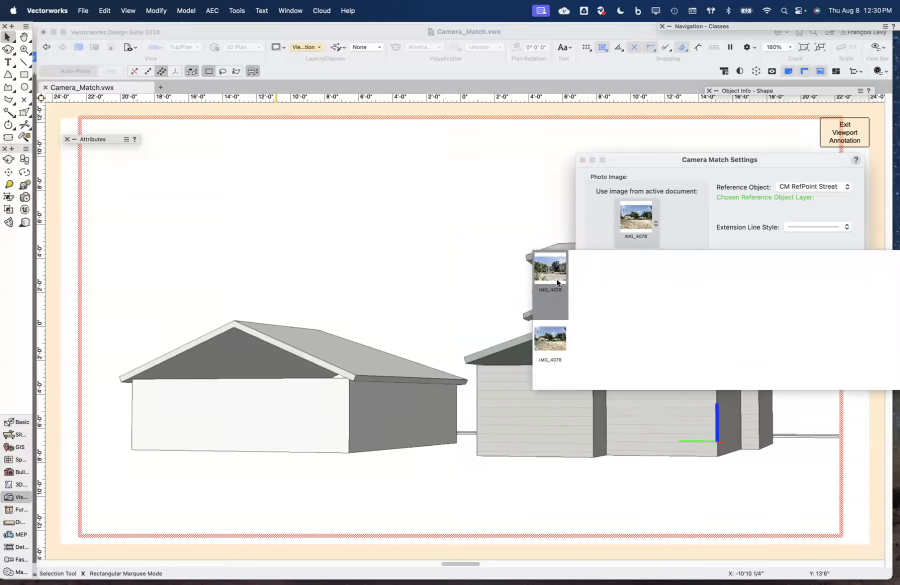
pyautogui.click(557, 283)
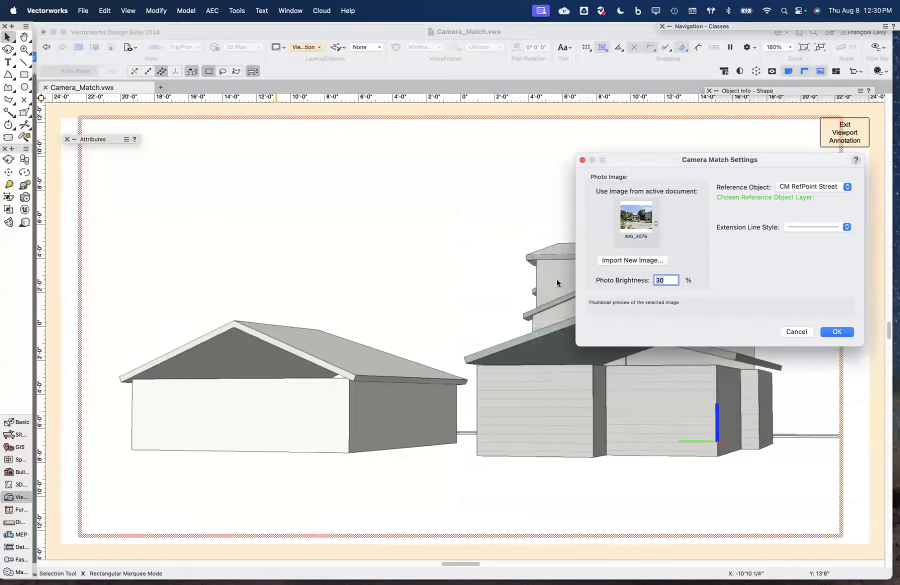
pyautogui.click(838, 331)
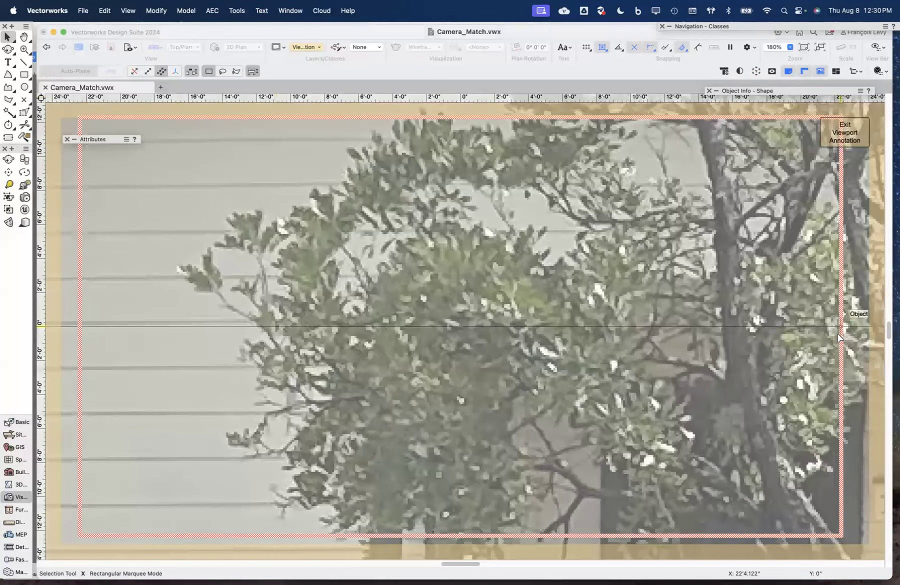
pyautogui.press('super+2')
pyautogui.press('super+2')
pyautogui.press('super+2')
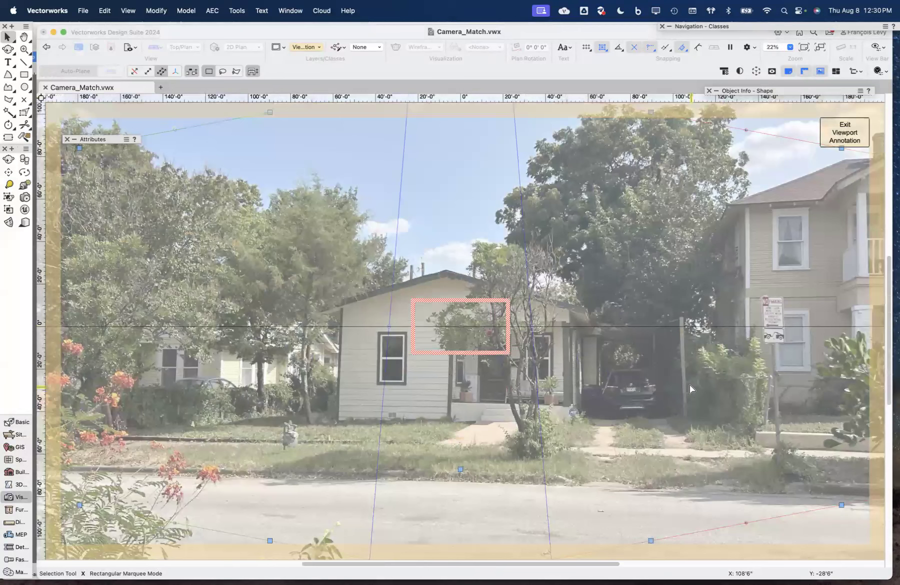
pyautogui.press('super+2')
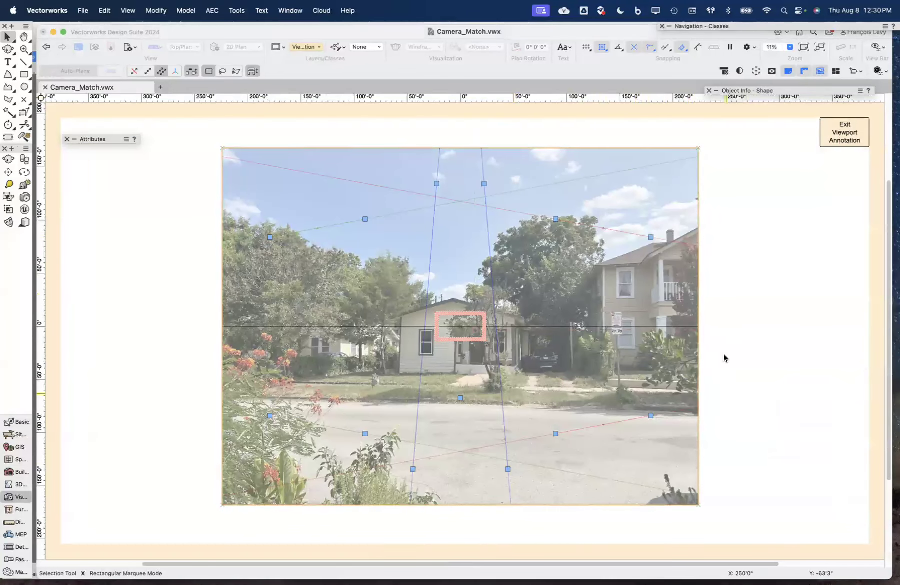
pyautogui.click(793, 354)
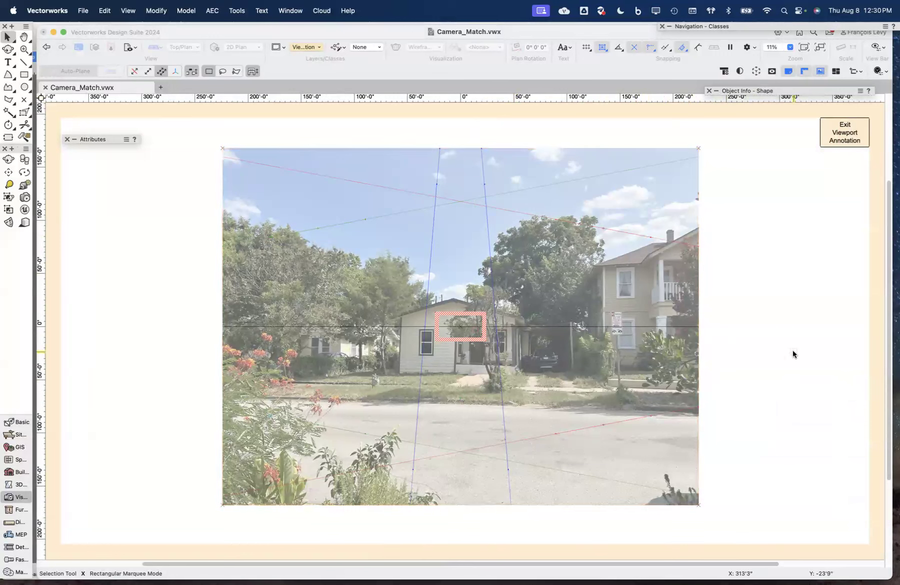
# Give the Camera Match object a heavier line weight so that its perspective control lines are thicker
pyautogui.click(673, 385)
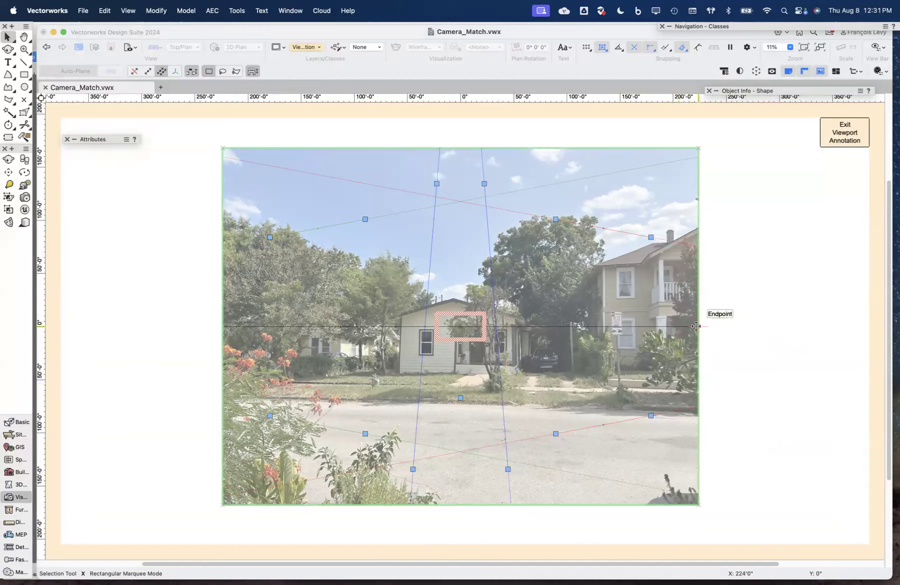
pyautogui.moveTo(82, 141)
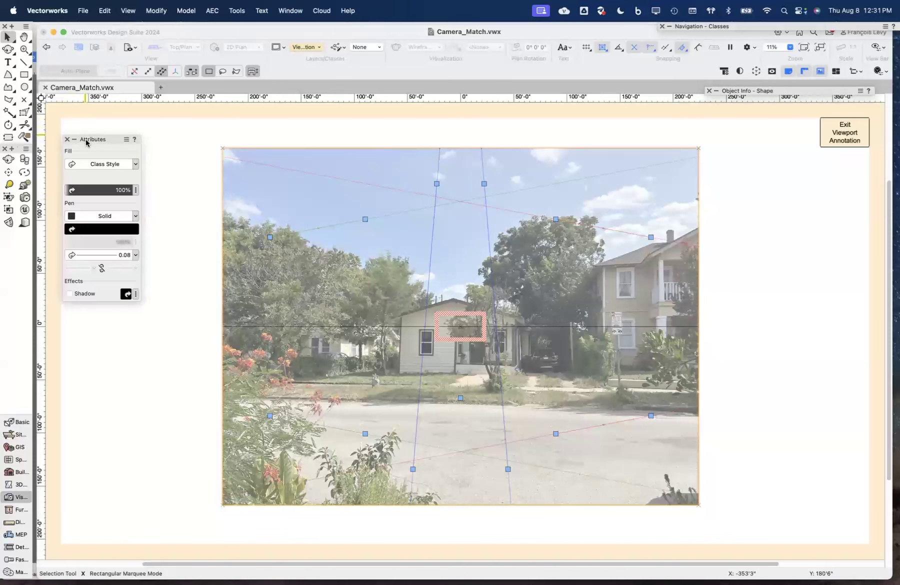
pyautogui.click(105, 244)
pyautogui.click(126, 362)
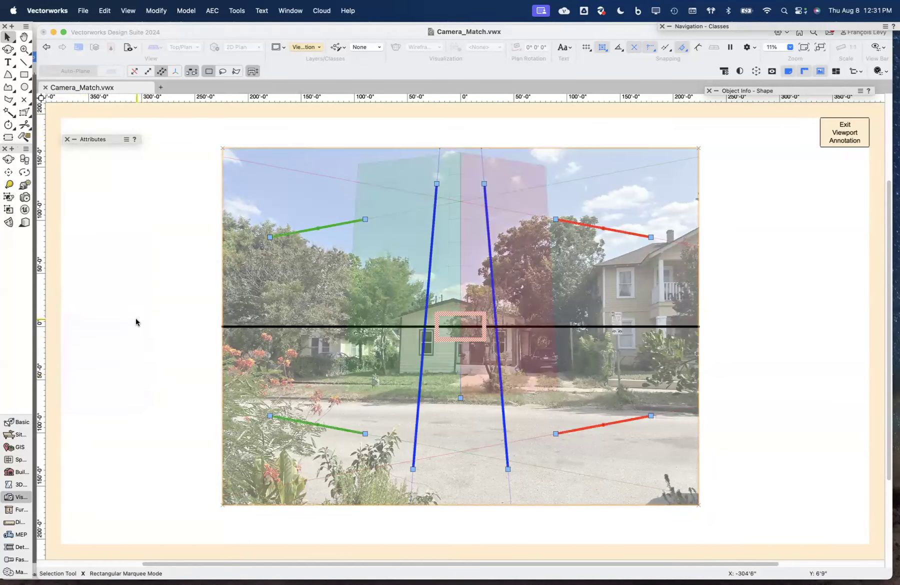
pyautogui.click(124, 314)
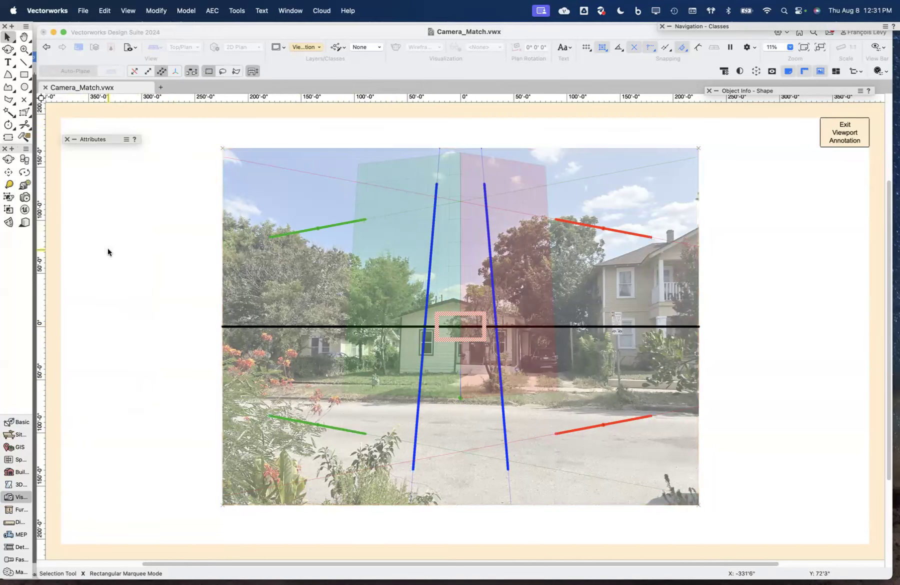
# Turn on multiple view panes to split the drawing area into two side-by-side views
pyautogui.click(104, 10)
pyautogui.moveTo(122, 9)
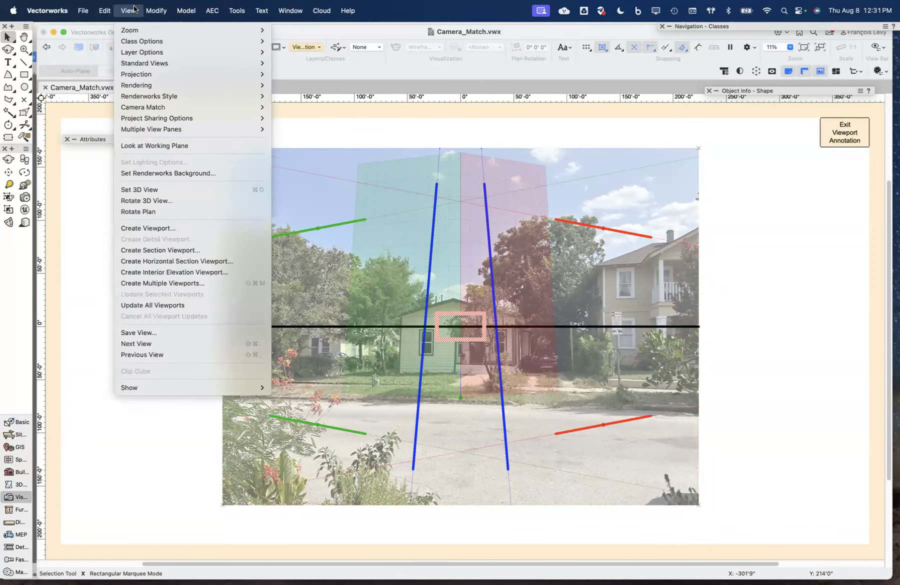
pyautogui.moveTo(143, 89)
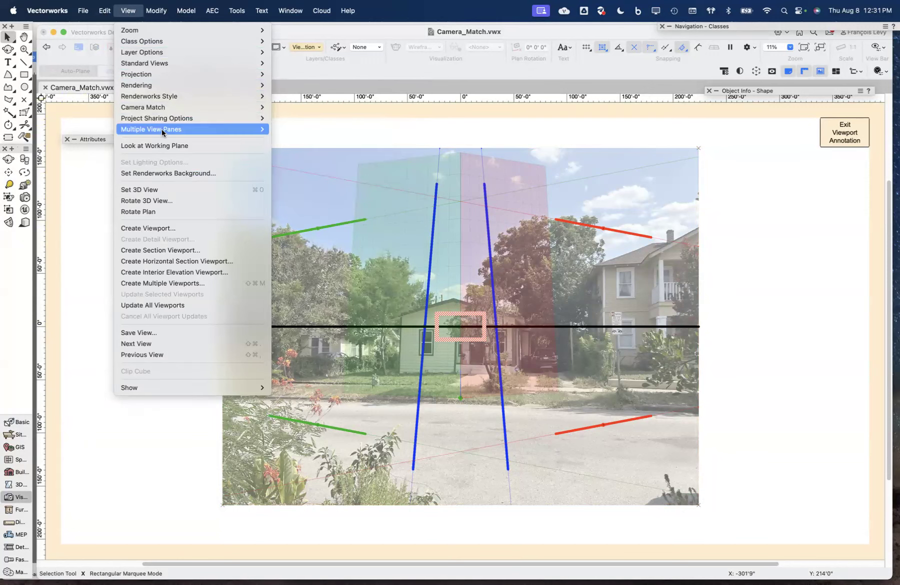
pyautogui.moveTo(163, 129)
pyautogui.click(307, 129)
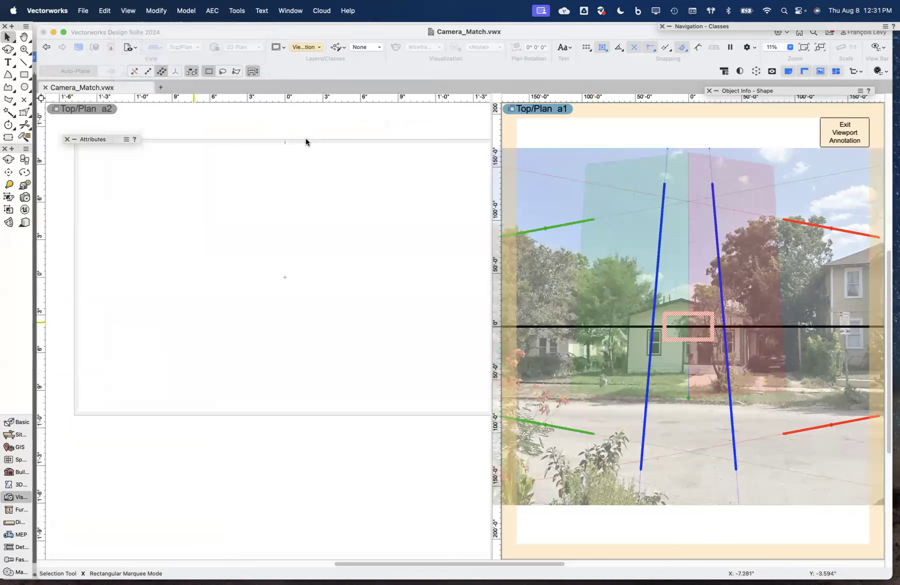
# Recall the saved perspective view in the new pane and orbit it toward the front house's reference object at street level
pyautogui.click(129, 47)
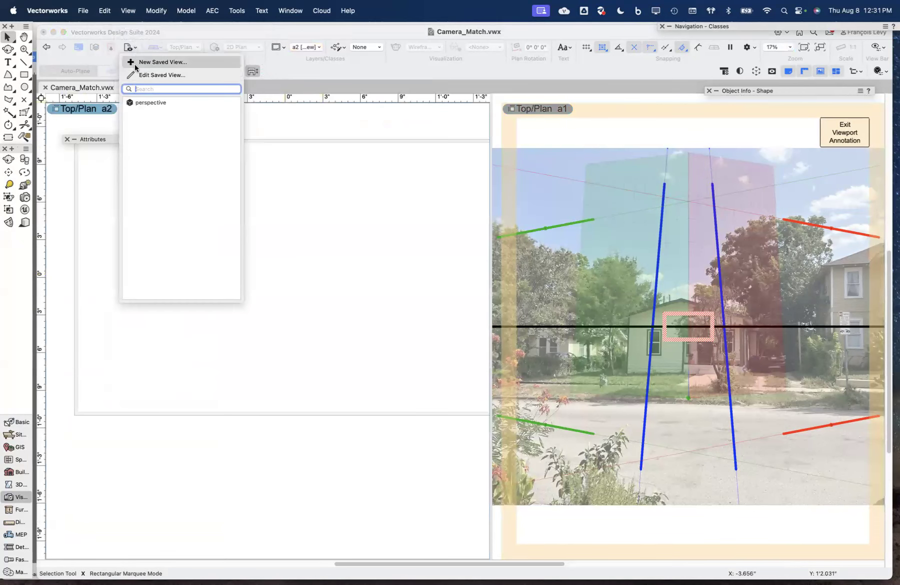
pyautogui.click(145, 102)
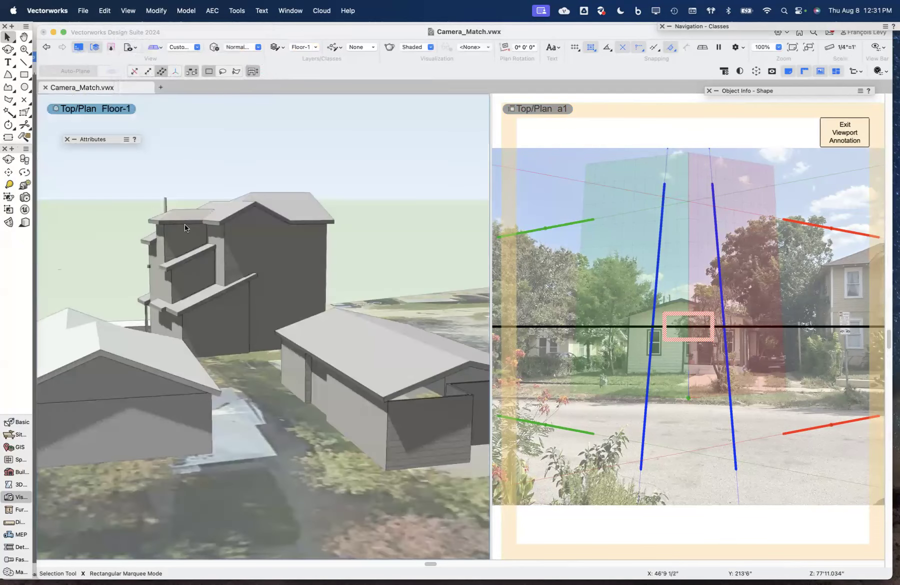
pyautogui.click(8, 49)
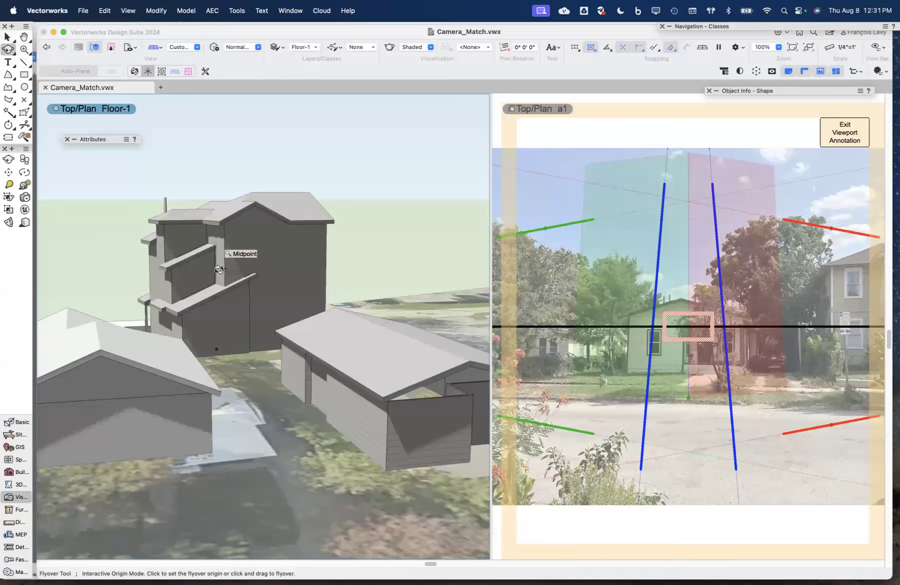
pyautogui.moveTo(267, 311); pyautogui.dragTo(204, 297)
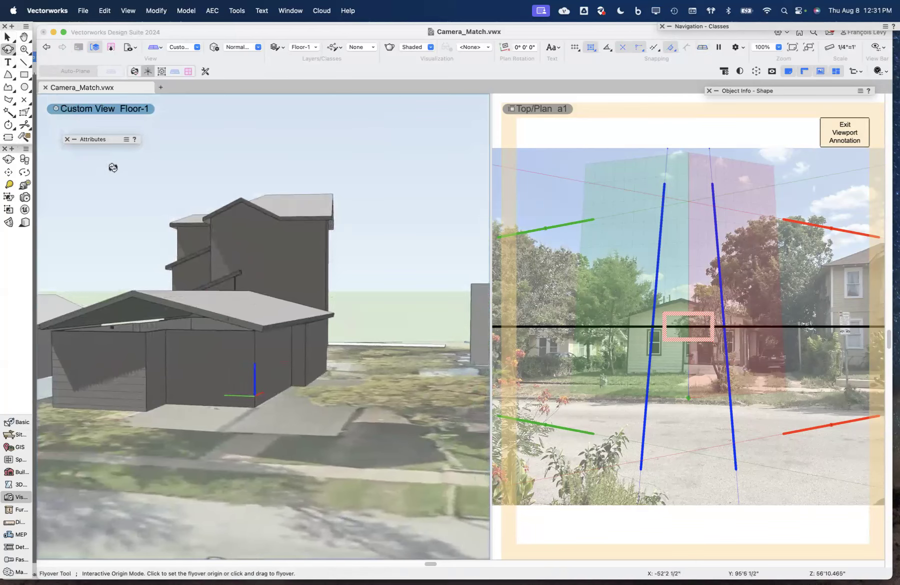
pyautogui.click(8, 37)
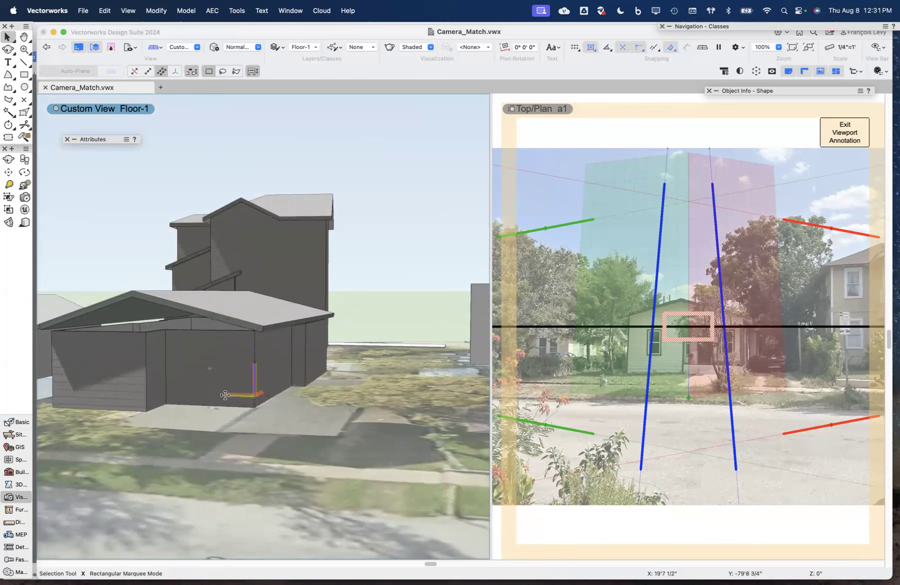
# Move both ends of the Camera Match's left blue vertical line roughly onto the front house's left corner in the photo
pyautogui.click(288, 373)
pyautogui.click(495, 337)
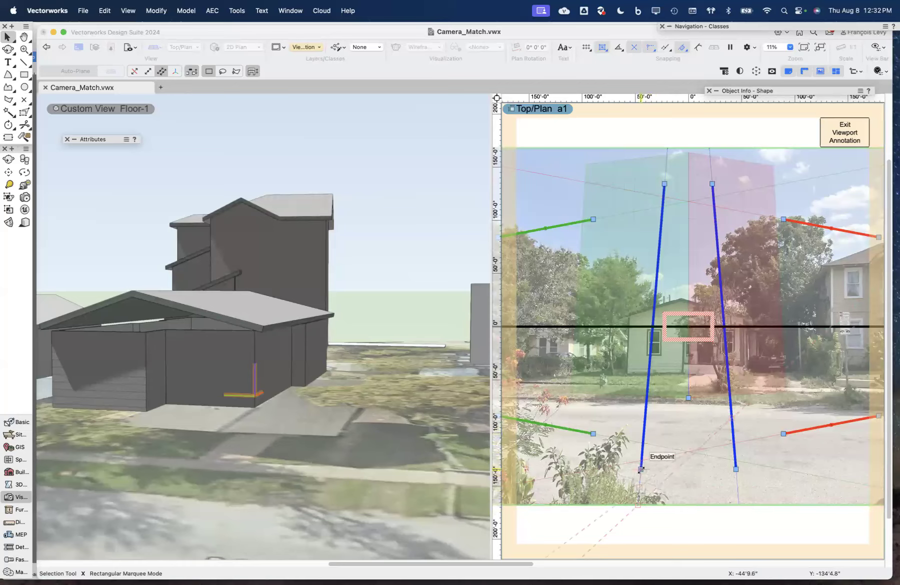
pyautogui.moveTo(640, 469); pyautogui.dragTo(628, 371)
pyautogui.moveTo(629, 374); pyautogui.dragTo(627, 373)
pyautogui.moveTo(664, 183); pyautogui.dragTo(645, 402)
# Refine the upper end of the left blue line so that it meets the top of the house's corner board under the eave
pyautogui.press('c')
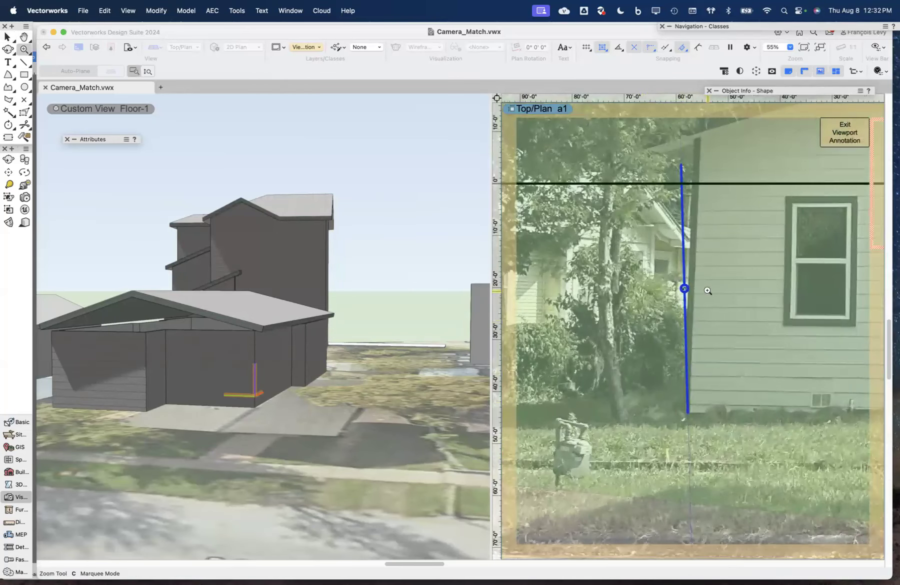
pyautogui.press('x')
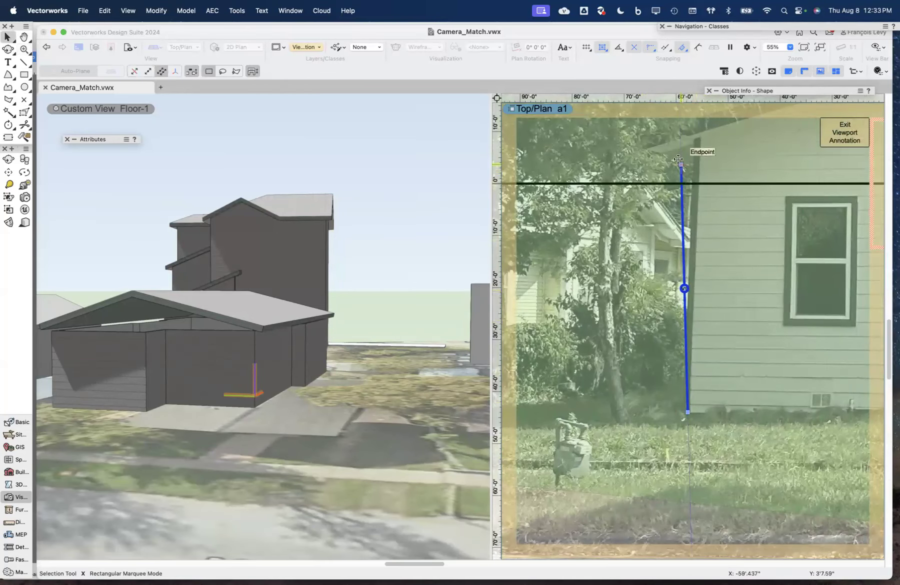
pyautogui.moveTo(680, 164); pyautogui.dragTo(689, 137)
pyautogui.scroll(2, 693, 141)
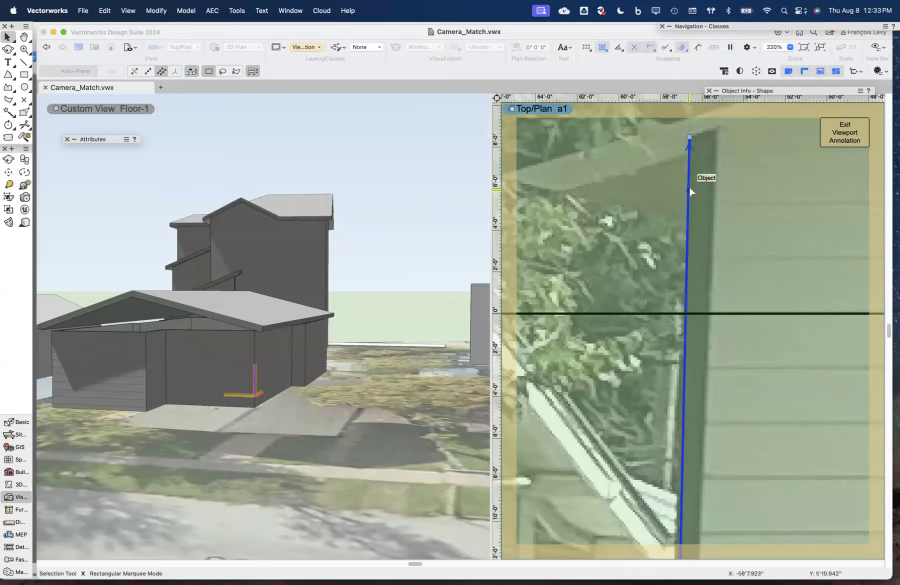
# Refine the lower end of the left blue line so that it meets the bottom of the front house's corner board
pyautogui.scroll(-10, 690, 187)
pyautogui.scroll(-12, 690, 187)
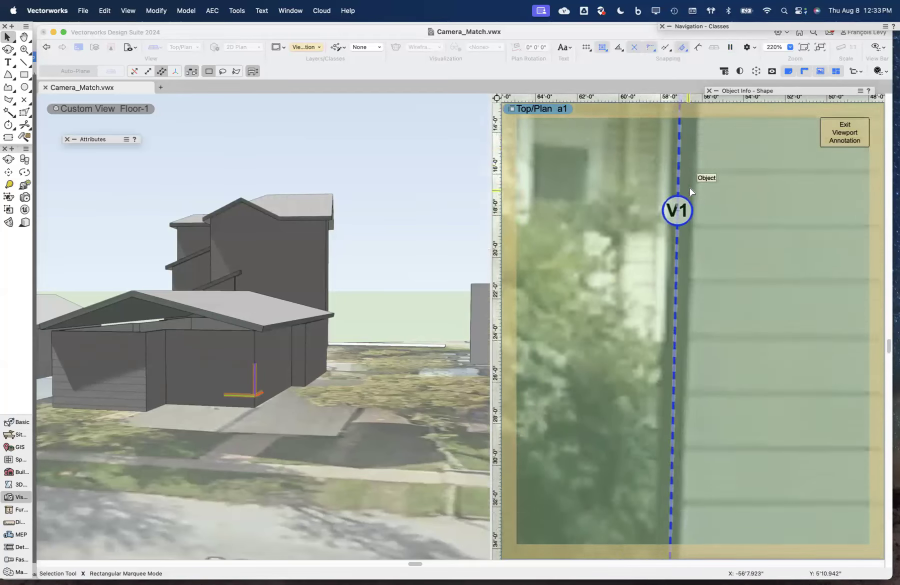
pyautogui.press('`')
pyautogui.moveTo(667, 367); pyautogui.dragTo(647, 366)
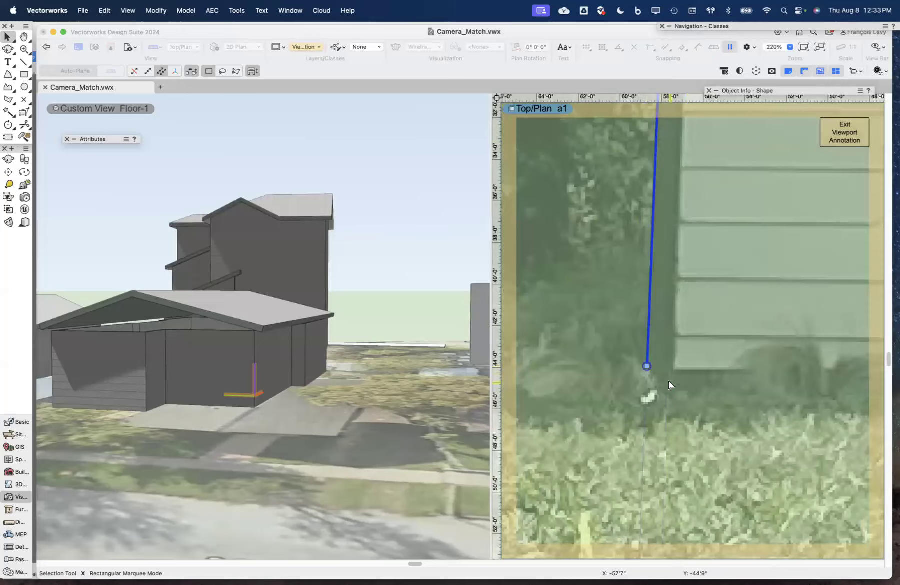
pyautogui.scroll(15, 668, 381)
pyautogui.scroll(6, 668, 381)
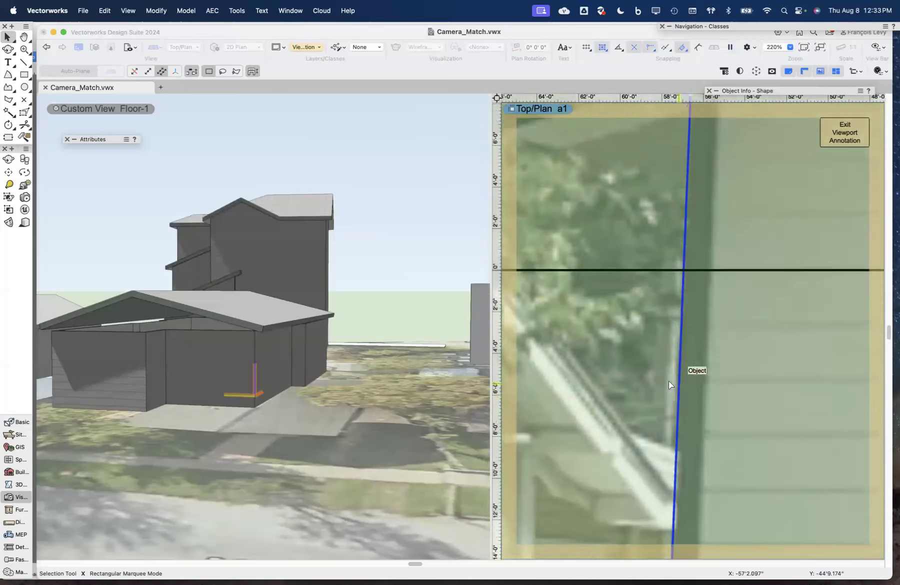
# Move both ends of the right blue vertical line roughly onto the neighbouring two-storey house's ground-floor window, beside its right trim
pyautogui.keyDown('ctrl'); pyautogui.scroll(-3, 668, 381); pyautogui.keyUp('ctrl')
pyautogui.keyDown('ctrl'); pyautogui.scroll(-4, 668, 380); pyautogui.keyUp('ctrl')
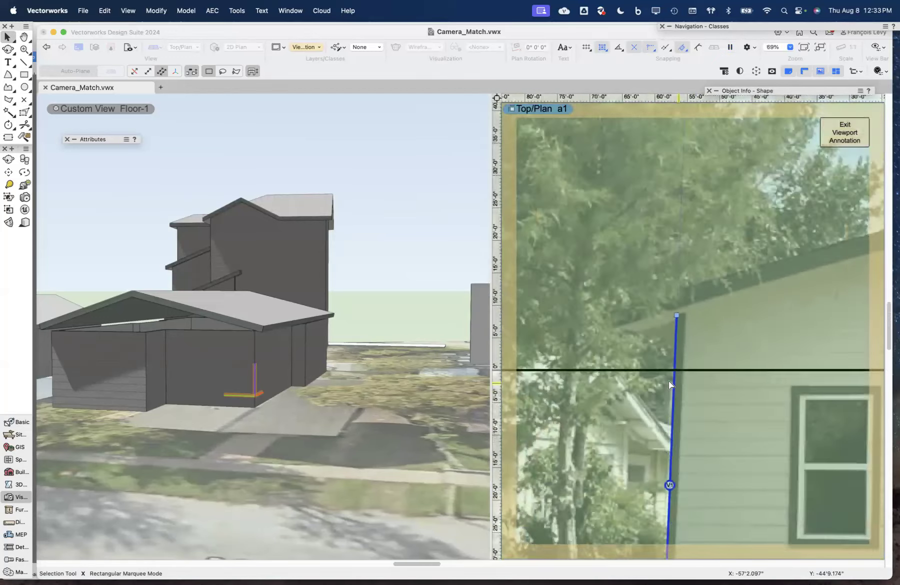
pyautogui.hscroll(2, 669, 381)
pyautogui.keyDown('ctrl'); pyautogui.scroll(-5, 668, 381); pyautogui.keyUp('ctrl')
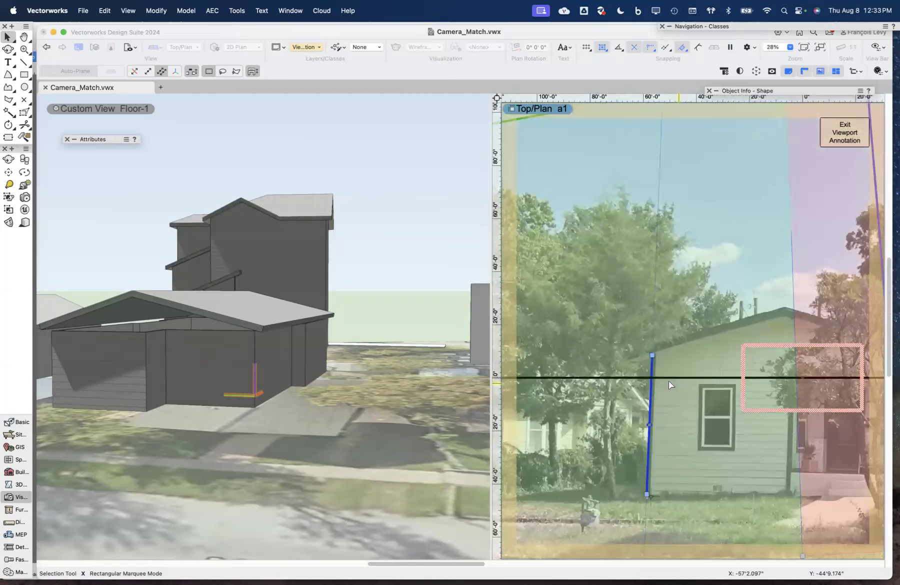
pyautogui.hscroll(4, 668, 381)
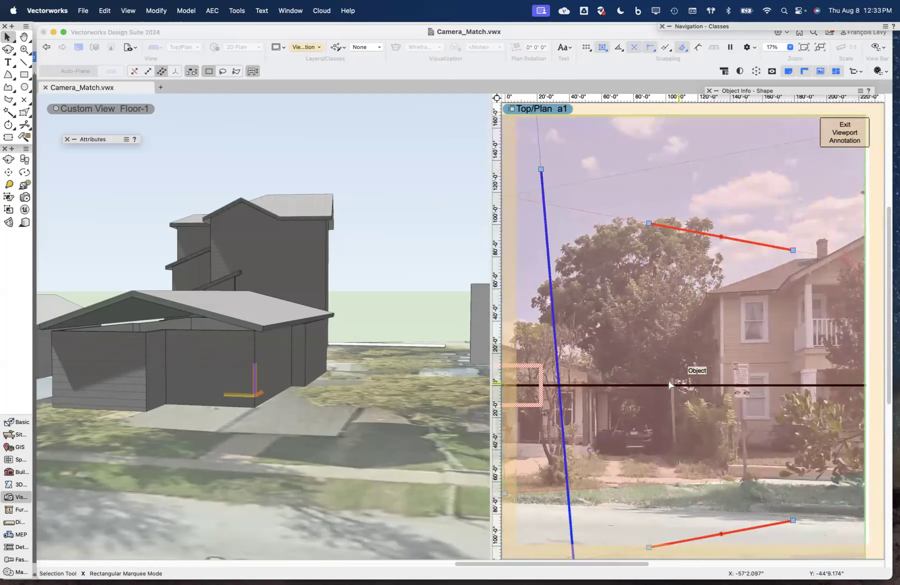
pyautogui.scroll(-4, 657, 353)
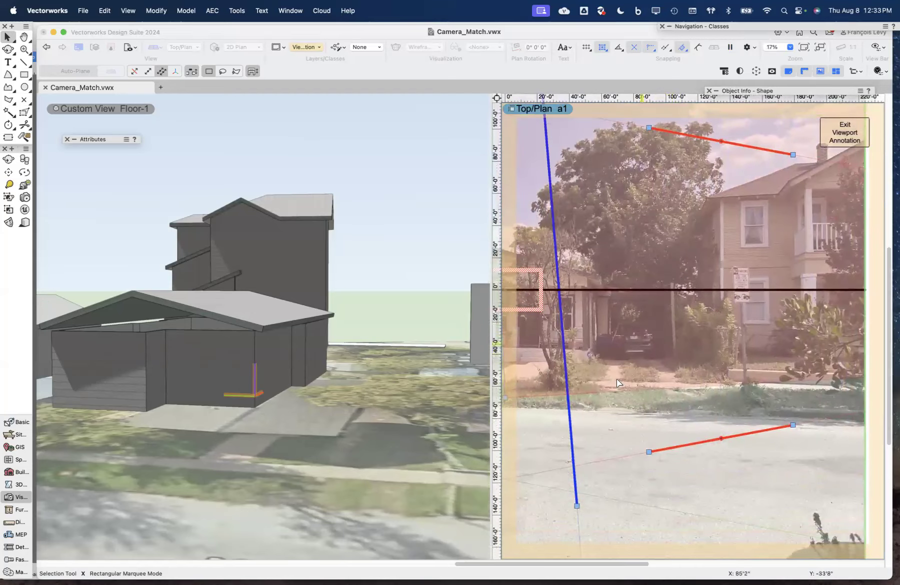
pyautogui.click(577, 506)
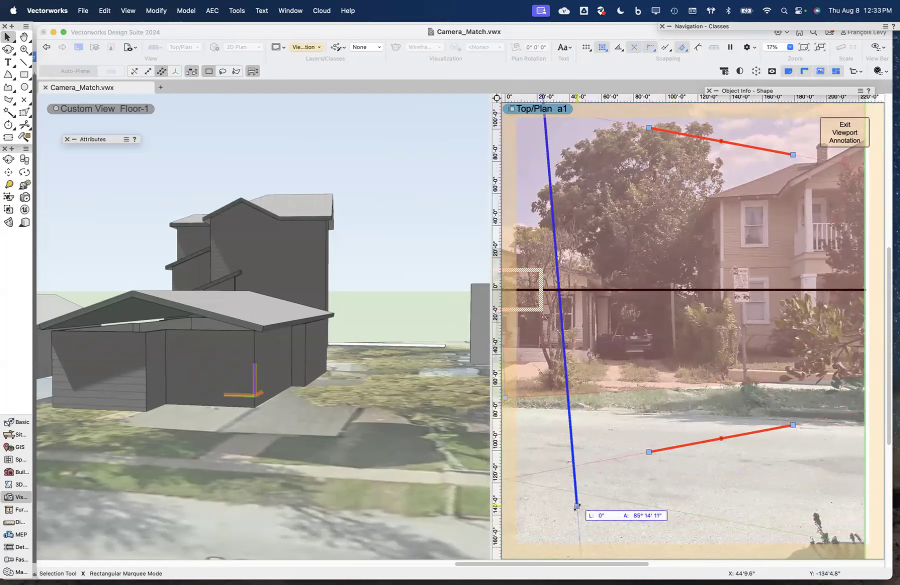
pyautogui.click(771, 323)
pyautogui.scroll(8, 683, 230)
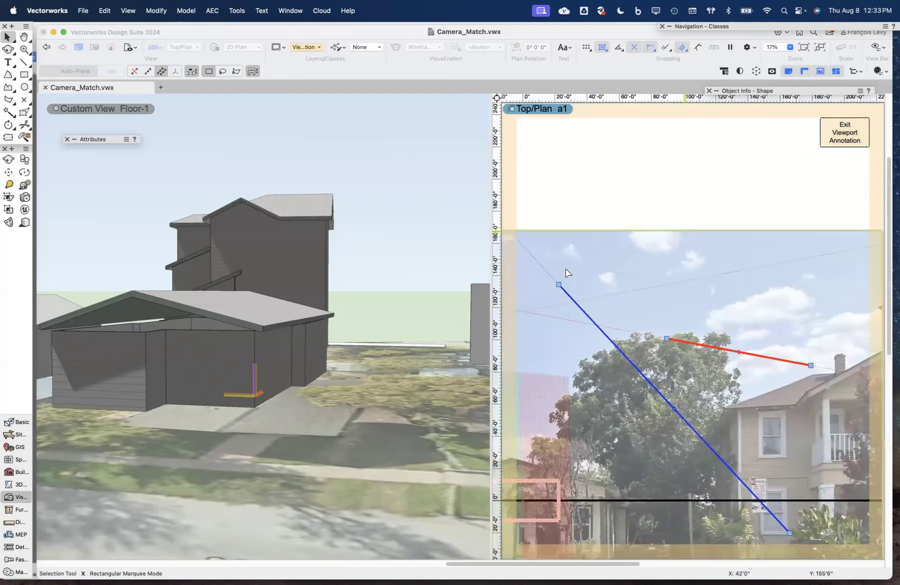
pyautogui.click(560, 283)
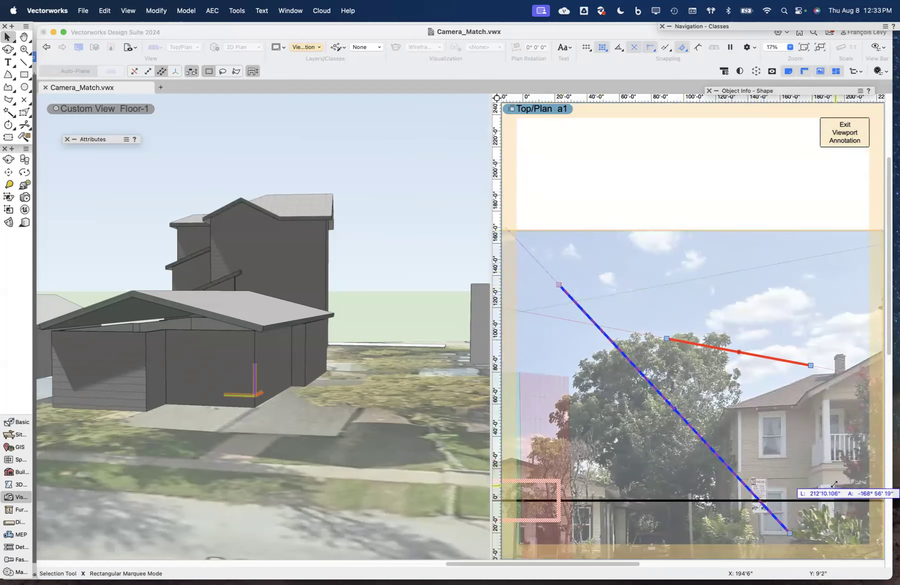
pyautogui.click(787, 499)
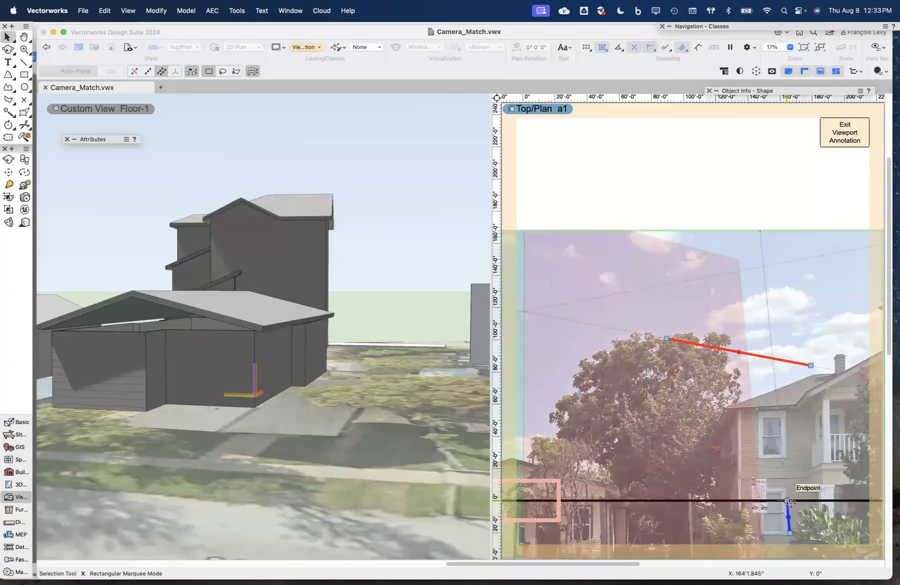
# Place the lower end of the right blue line on the outer edge of the window's right trim, near the sill
pyautogui.press('c')
pyautogui.moveTo(767, 478); pyautogui.dragTo(799, 543)
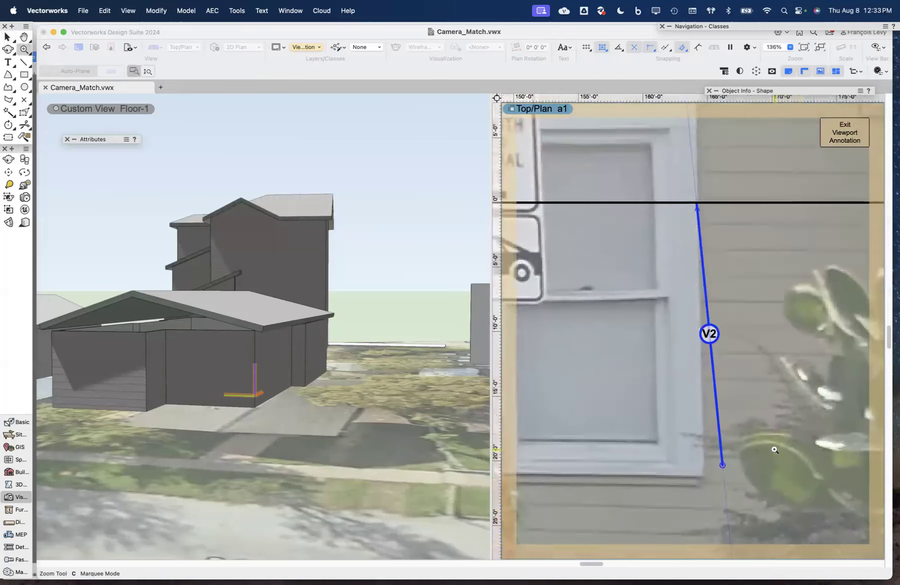
pyautogui.press('x')
pyautogui.moveTo(722, 465); pyautogui.dragTo(699, 472)
pyautogui.scroll(2, 706, 466)
pyautogui.press('`')
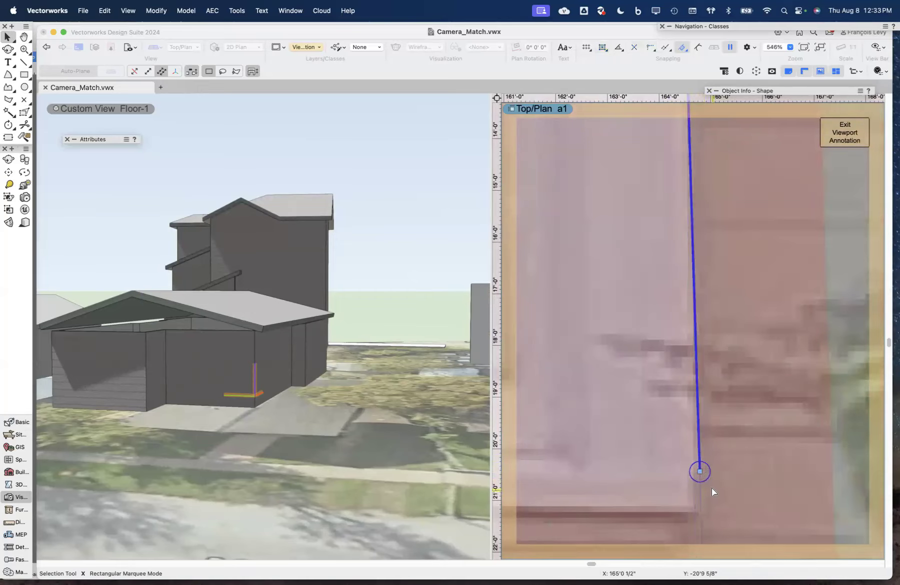
# Raise the upper end of the right blue line along the window trim's outer edge to the top of the window
pyautogui.scroll(15, 710, 489)
pyautogui.scroll(5, 711, 488)
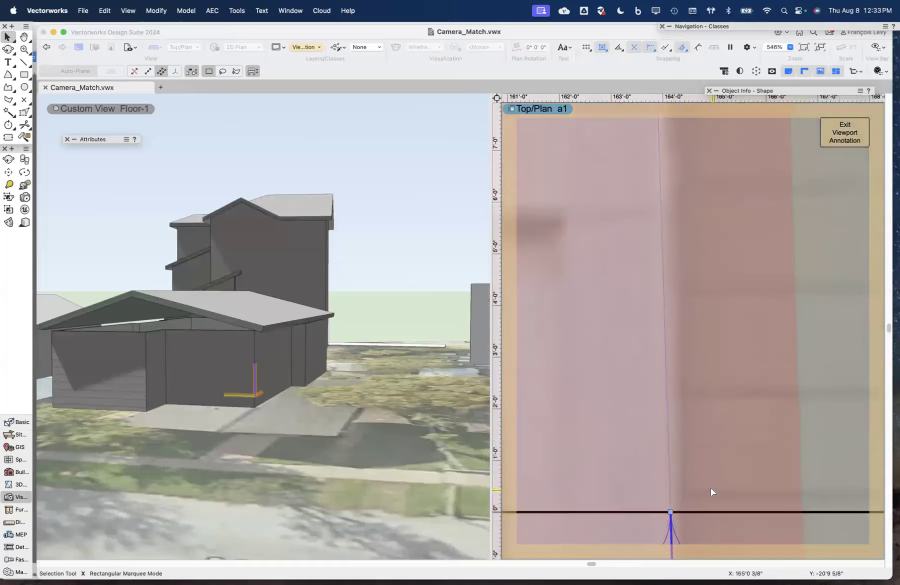
pyautogui.press('`')
pyautogui.moveTo(671, 512)
pyautogui.mouseDown()
pyautogui.moveTo(694, 210)
pyautogui.moveTo(669, 143)
pyautogui.mouseUp()
pyautogui.scroll(3, 688, 273)
# Nudge the lower end of the right blue line slightly left to follow the window trim's edge
pyautogui.scroll(-10, 715, 273)
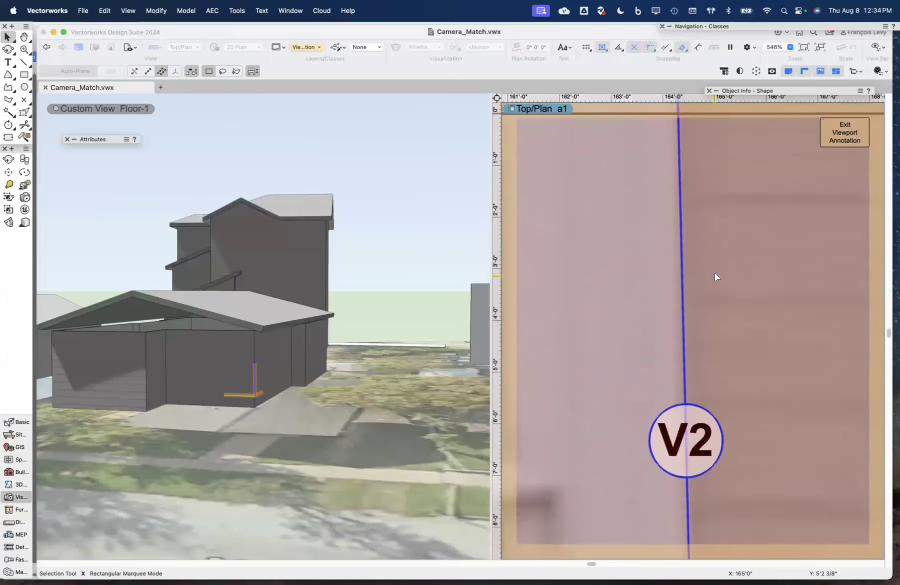
pyautogui.scroll(-10, 715, 273)
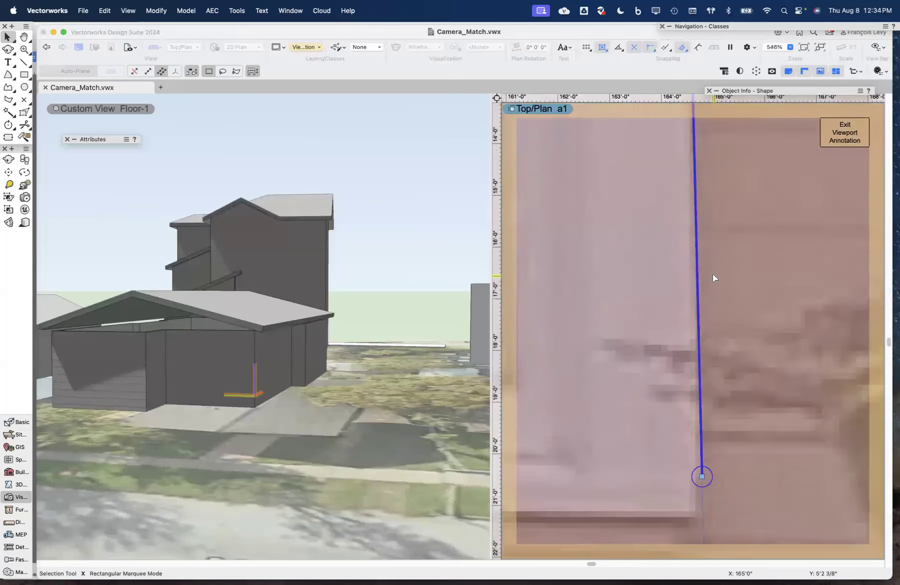
pyautogui.moveTo(702, 476); pyautogui.dragTo(693, 476)
pyautogui.press('`')
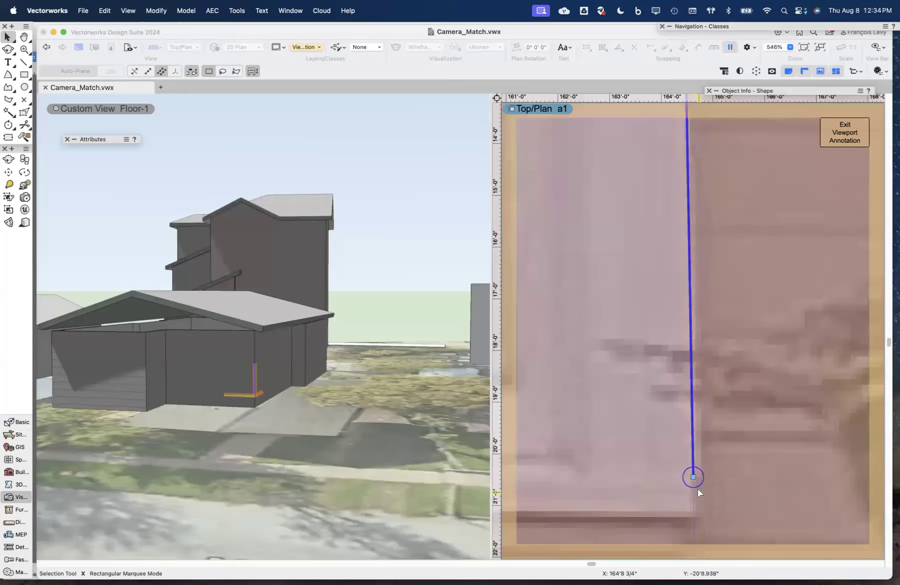
pyautogui.press('`')
# Return to a single view pane and fit the whole Camera Match photo in the drawing area
pyautogui.scroll(-10, 703, 483)
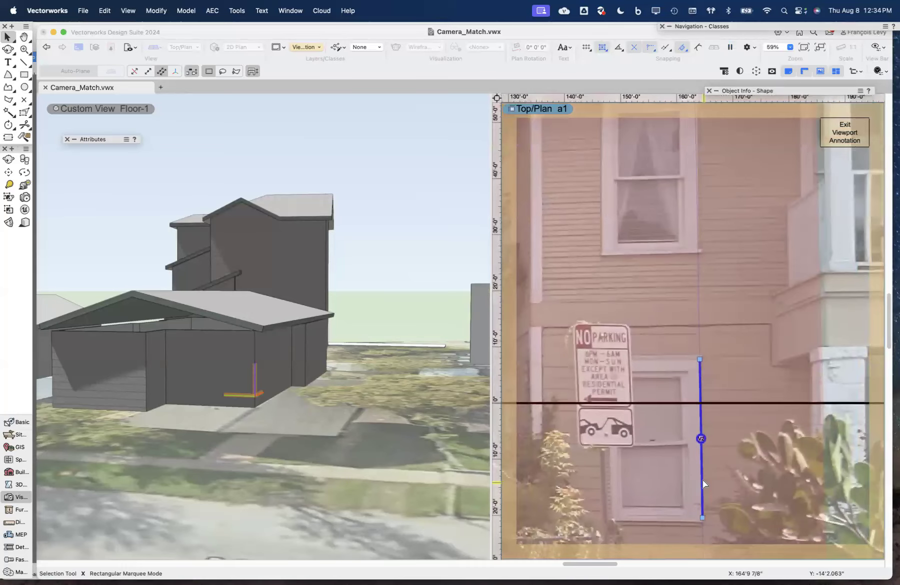
pyautogui.scroll(-3, 702, 481)
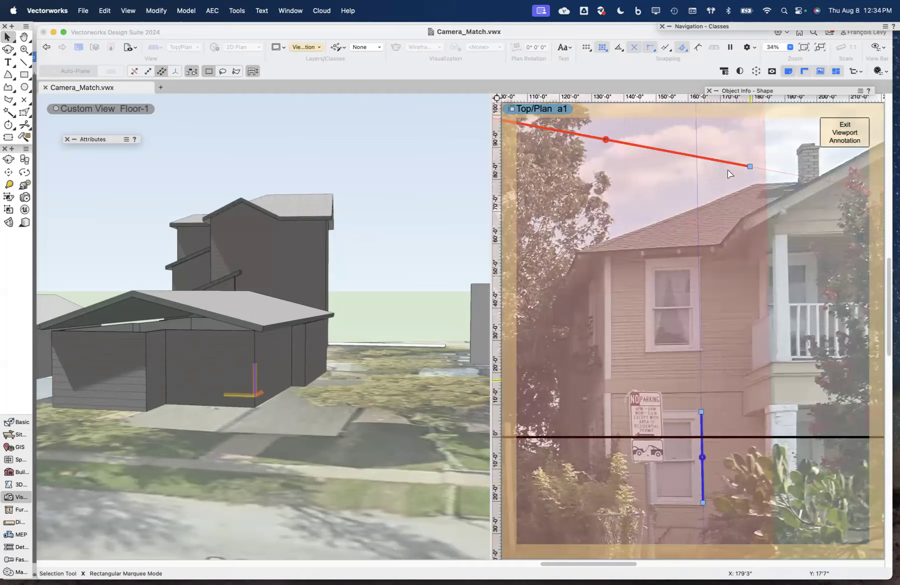
pyautogui.hscroll(-8, 729, 172)
pyautogui.scroll(-3, 729, 172)
pyautogui.scroll(-6, 569, 362)
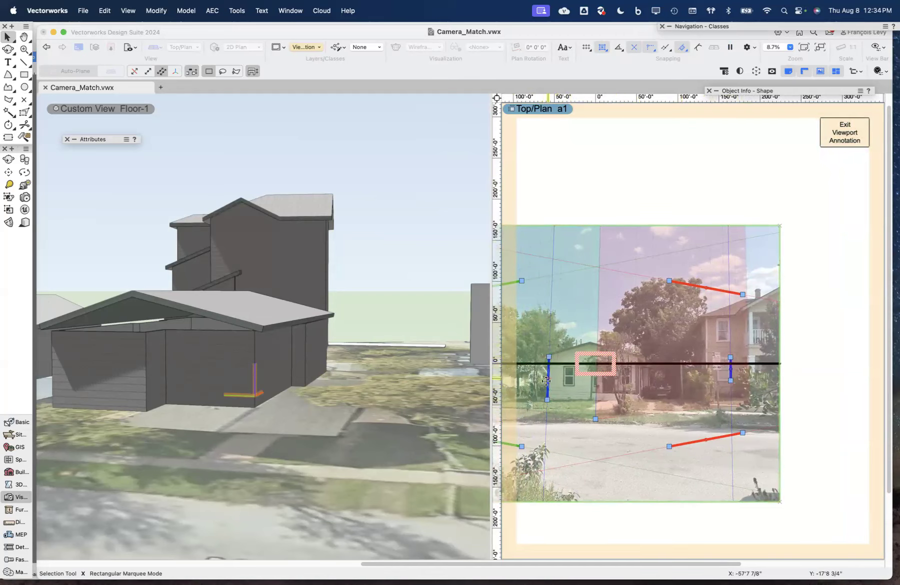
pyautogui.click(543, 111)
pyautogui.click(555, 117)
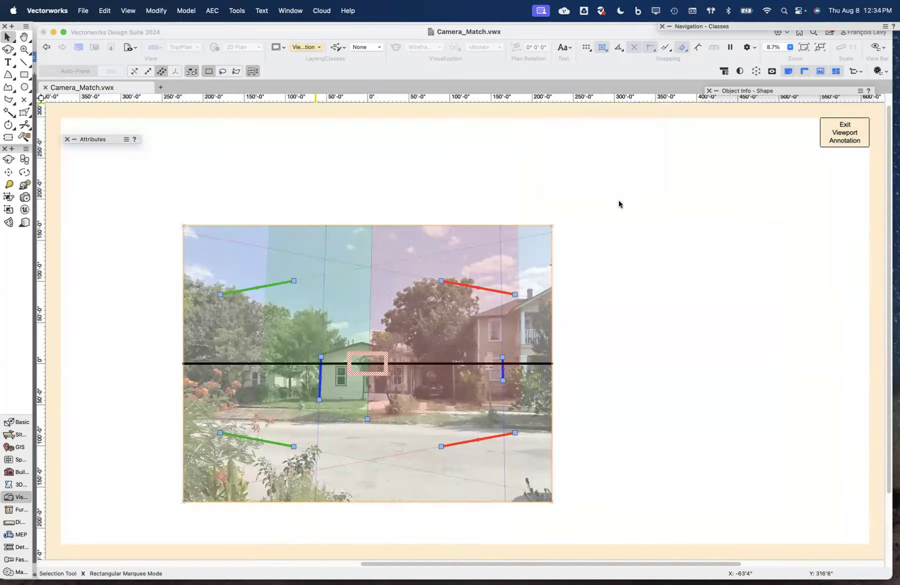
pyautogui.press('super+6')
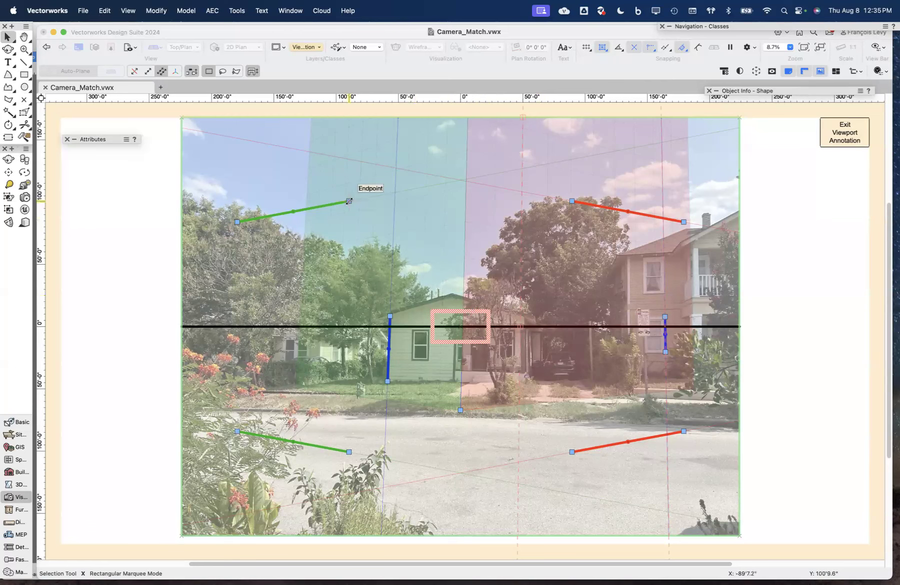
# Move both left green lines onto the front house's gabled wall, starting them at the top and bottom of the left blue line
pyautogui.moveTo(349, 201); pyautogui.dragTo(448, 326)
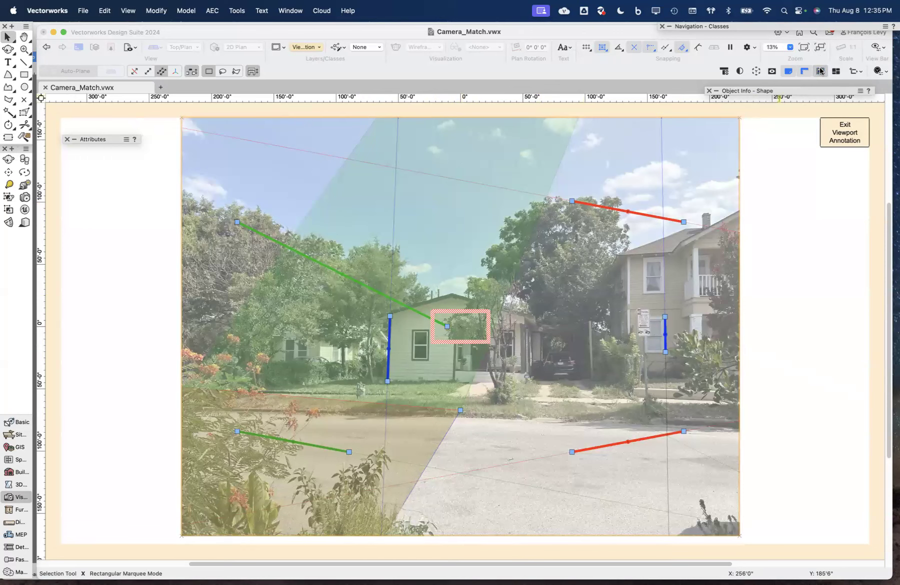
pyautogui.moveTo(237, 221); pyautogui.dragTo(390, 316)
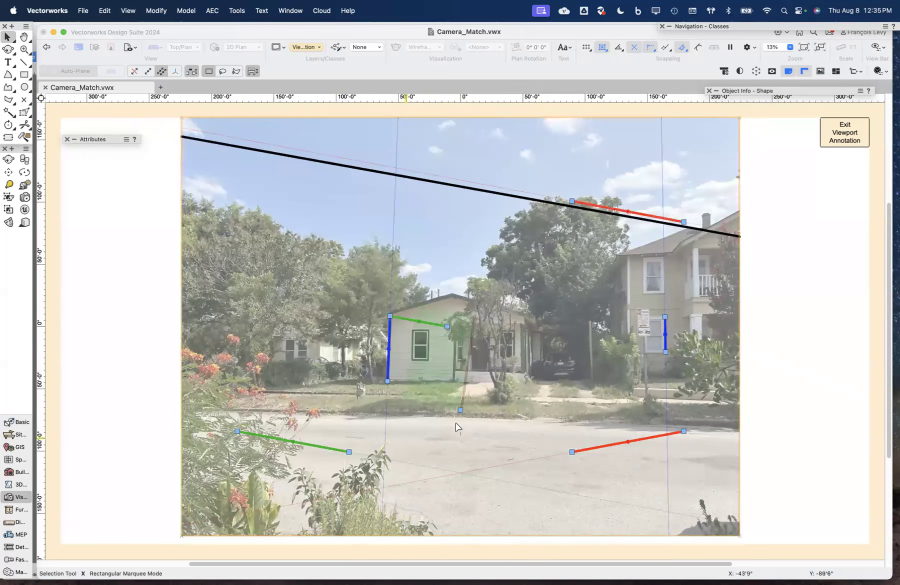
pyautogui.moveTo(349, 452); pyautogui.dragTo(447, 379)
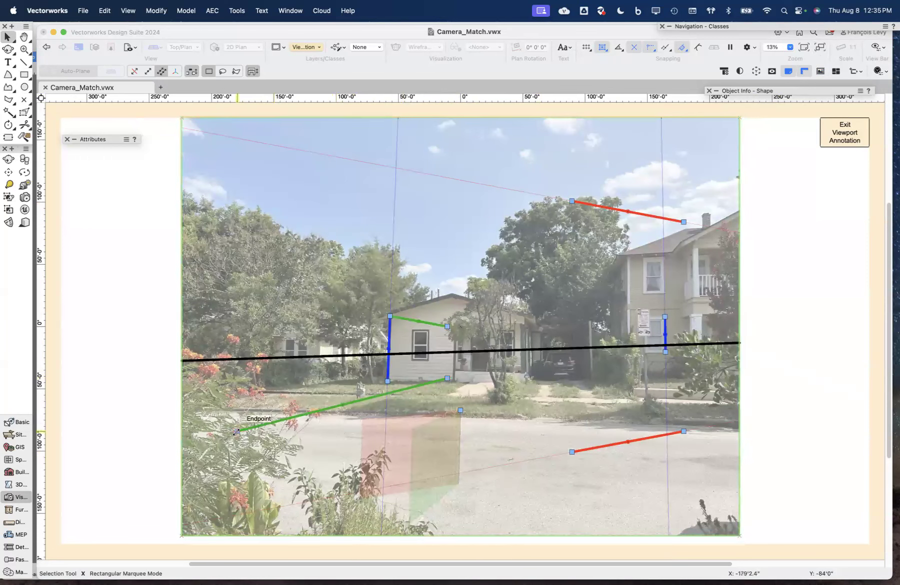
pyautogui.moveTo(236, 431); pyautogui.dragTo(388, 381)
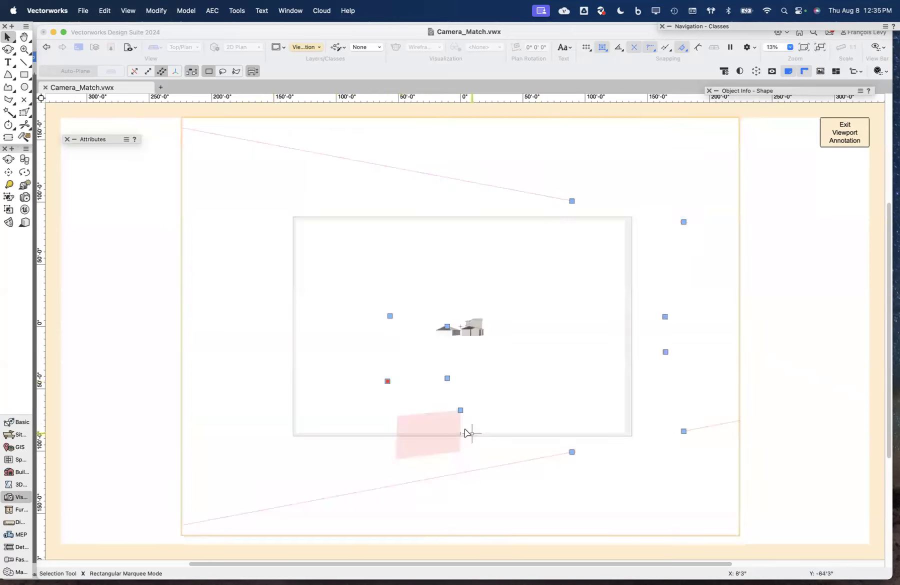
# Refine the right end of the lower green line so that it meets a siding joint at the wall's right corner board
pyautogui.press('c')
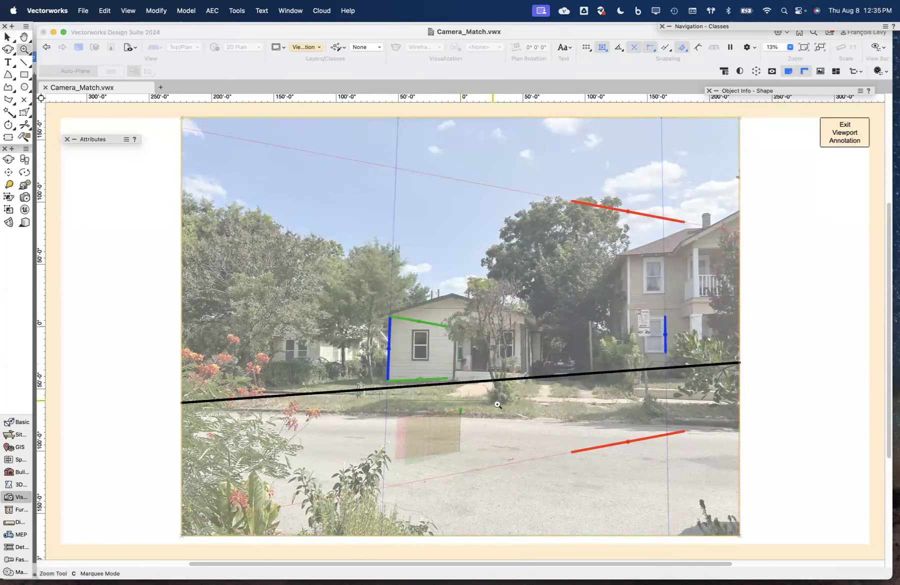
pyautogui.click(499, 406)
pyautogui.press('x')
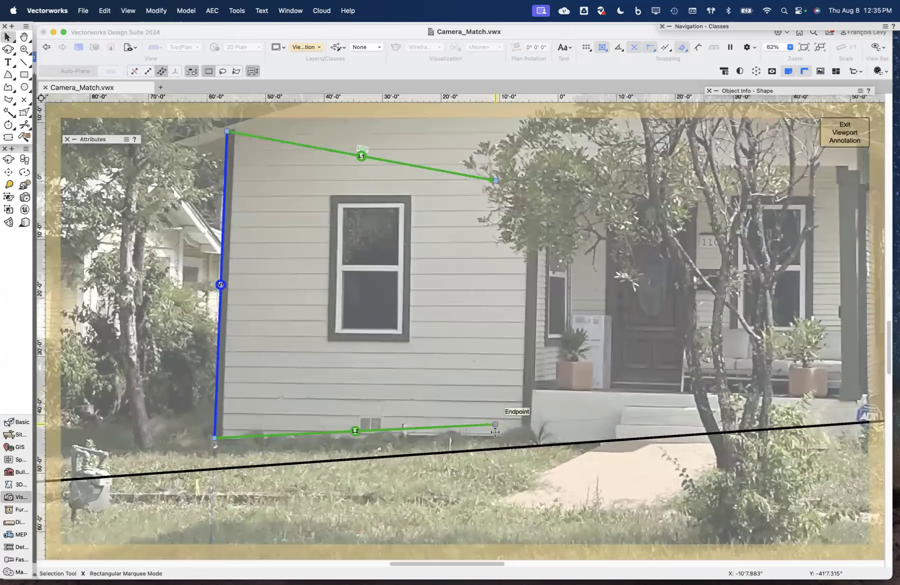
pyautogui.moveTo(495, 424); pyautogui.dragTo(538, 417)
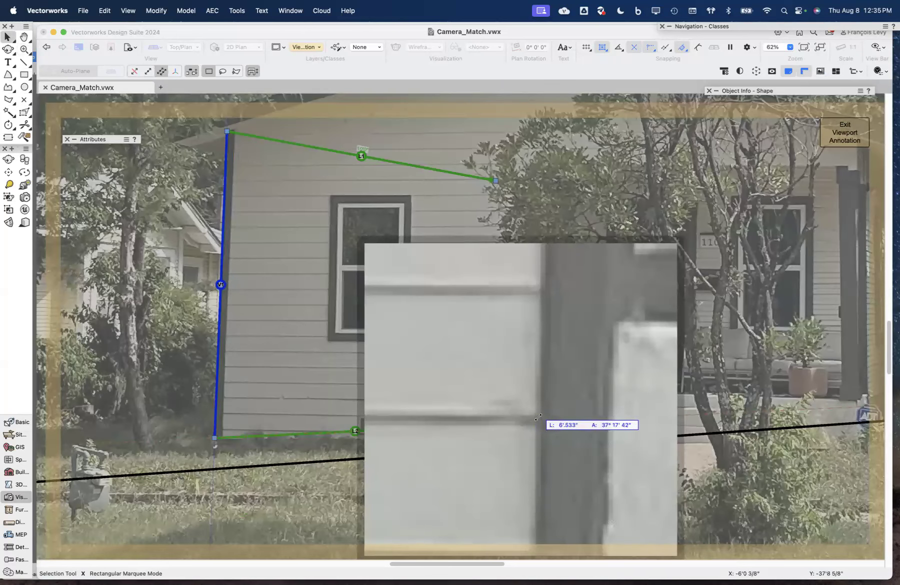
pyautogui.moveTo(524, 538); pyautogui.dragTo(524, 538)
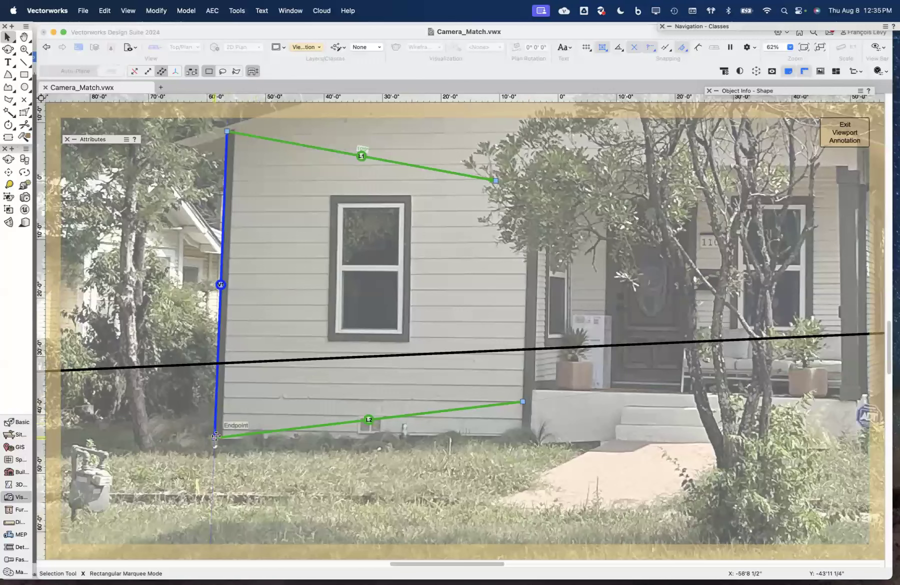
# Try to shift the lower green line's left end onto a siding joint, and undo the moves of the blue and green endpoints
pyautogui.moveTo(215, 436); pyautogui.dragTo(200, 403)
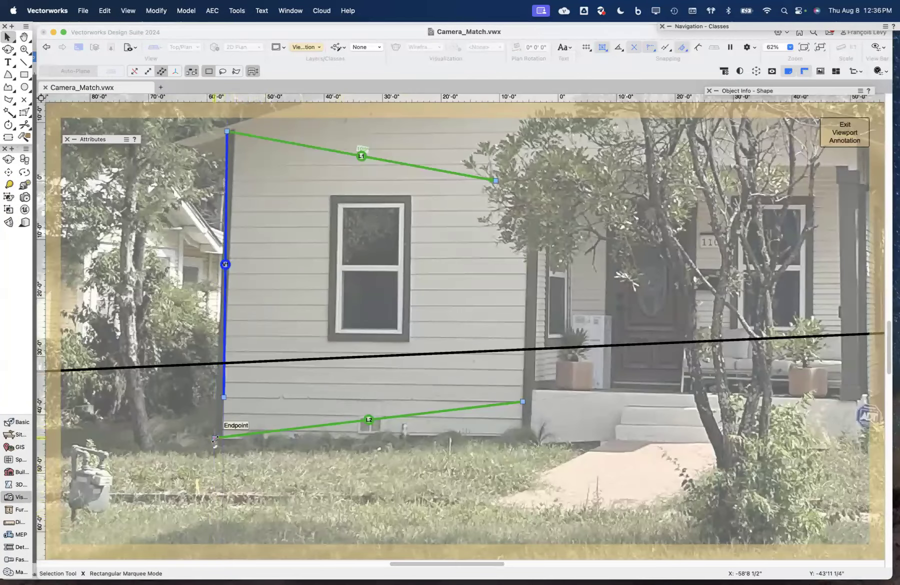
pyautogui.moveTo(215, 437); pyautogui.dragTo(237, 412)
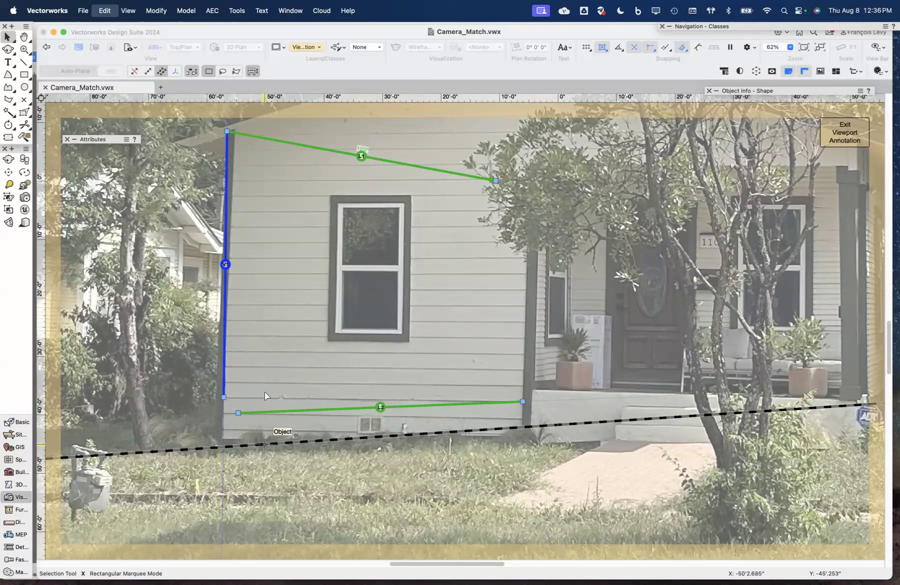
pyautogui.press('super+z')
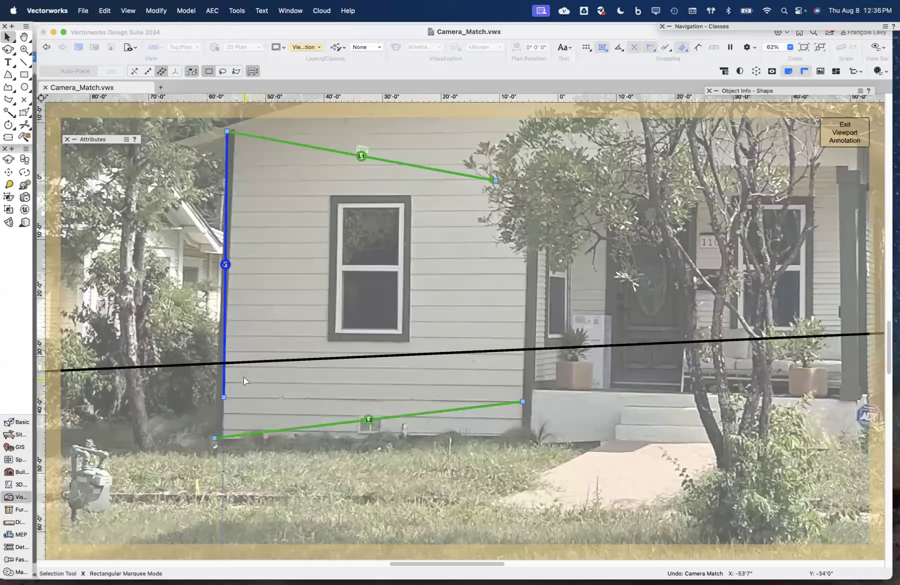
pyautogui.press('super+z')
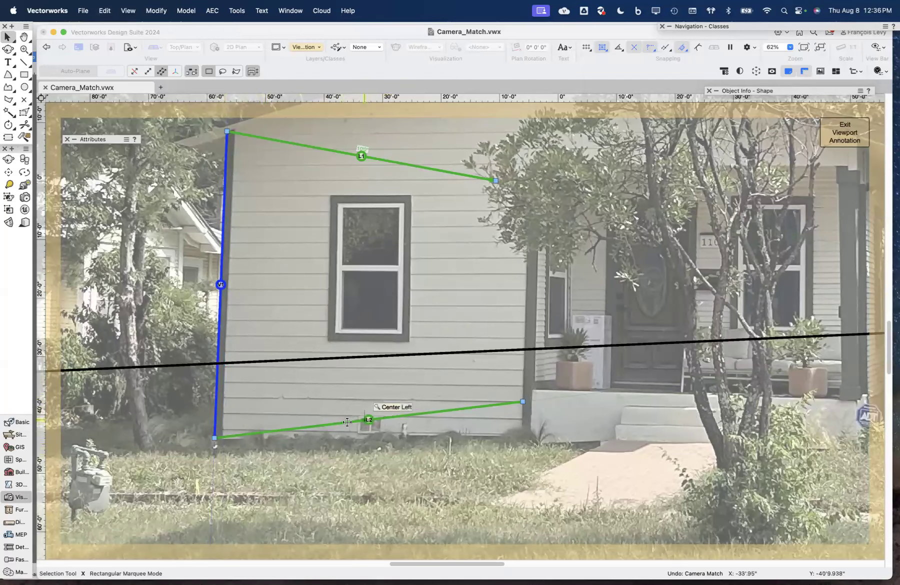
pyautogui.scroll(5, 381, 414)
pyautogui.scroll(-5, 380, 411)
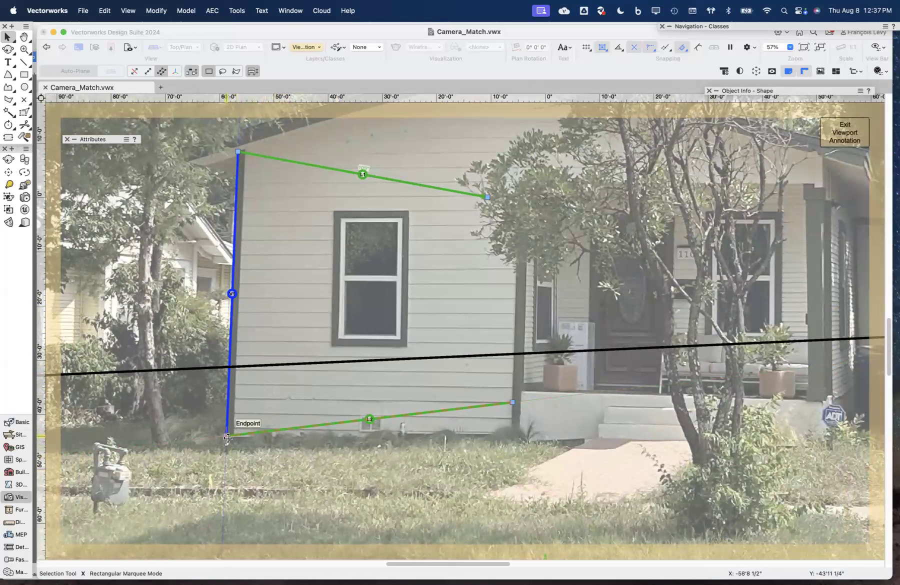
# Move the left blue line's lower end aside and place the lower green line's left end on the siding joint matching its right end
pyautogui.moveTo(227, 438); pyautogui.dragTo(225, 393)
pyautogui.scroll(5, 257, 400)
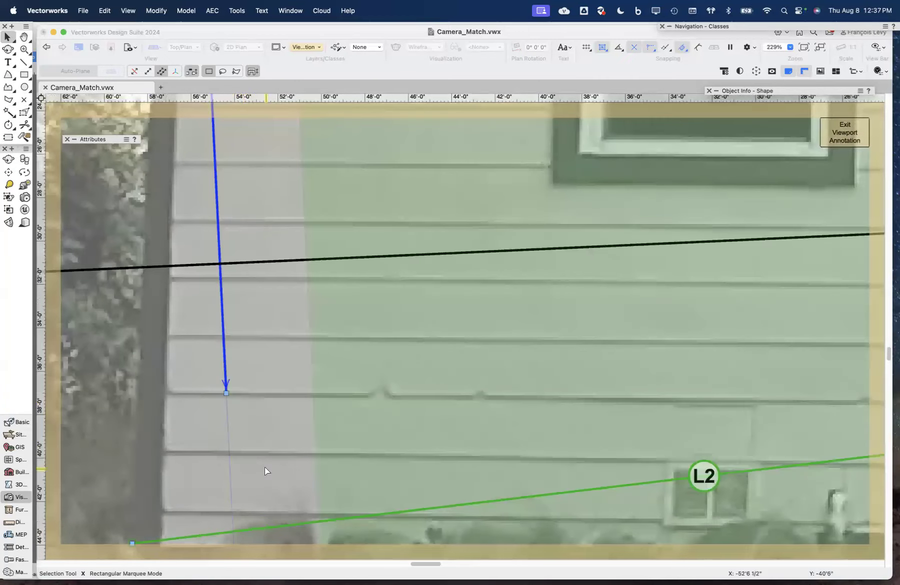
pyautogui.moveTo(226, 391); pyautogui.dragTo(84, 397)
pyautogui.moveTo(132, 542); pyautogui.dragTo(221, 393)
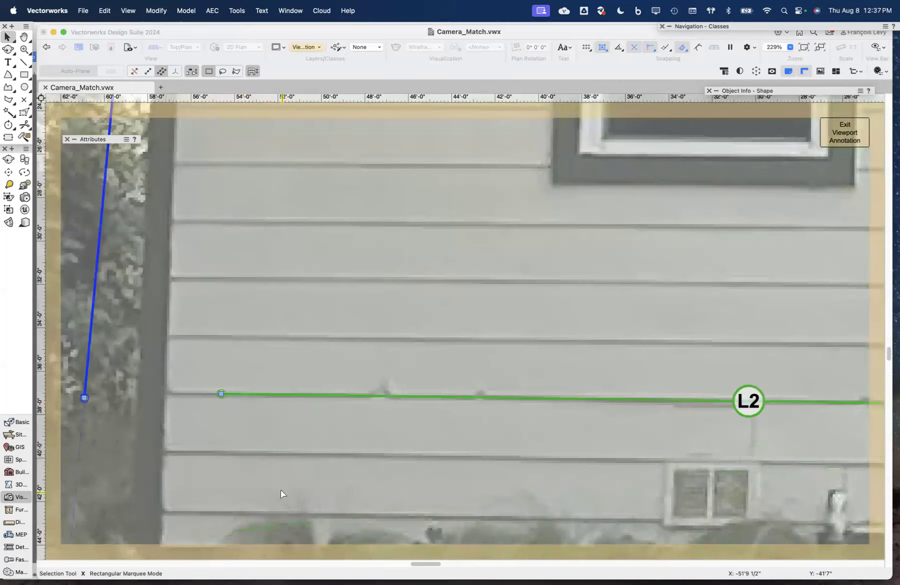
pyautogui.hscroll(10, 318, 423)
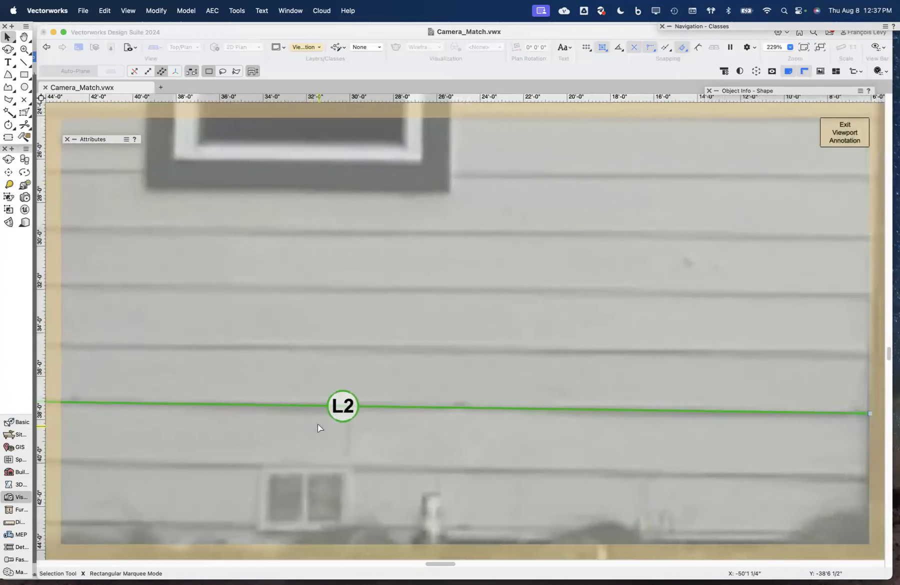
pyautogui.hscroll(5, 318, 424)
pyautogui.hscroll(-10, 318, 424)
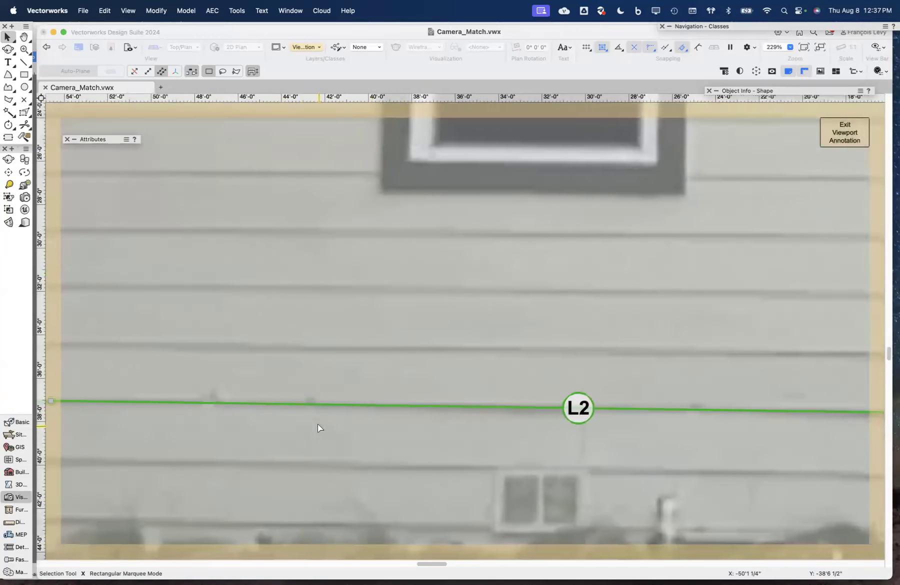
pyautogui.hscroll(-6, 318, 424)
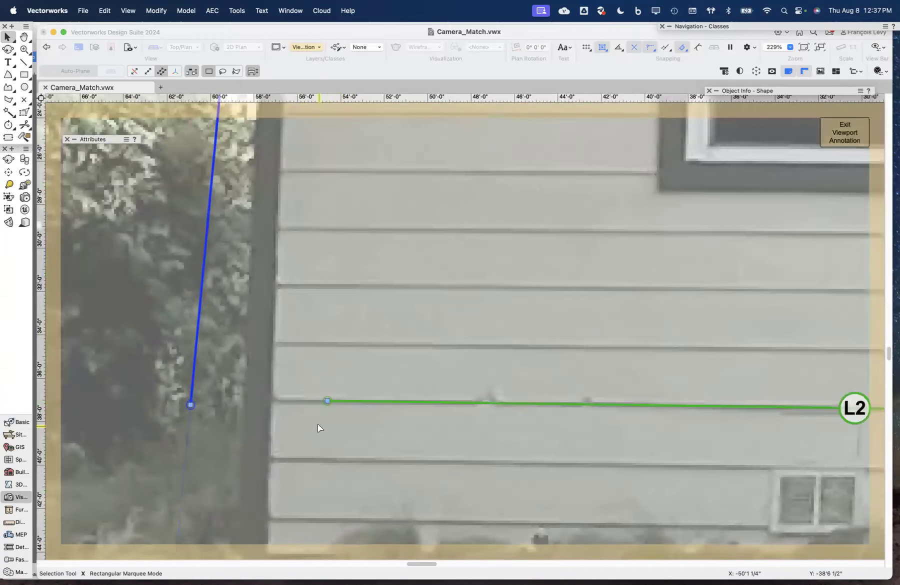
# Return the left blue line's lower end to the base of the front house's left corner board
pyautogui.scroll(-4, 318, 424)
pyautogui.moveTo(191, 255); pyautogui.dragTo(242, 401)
pyautogui.press('z')
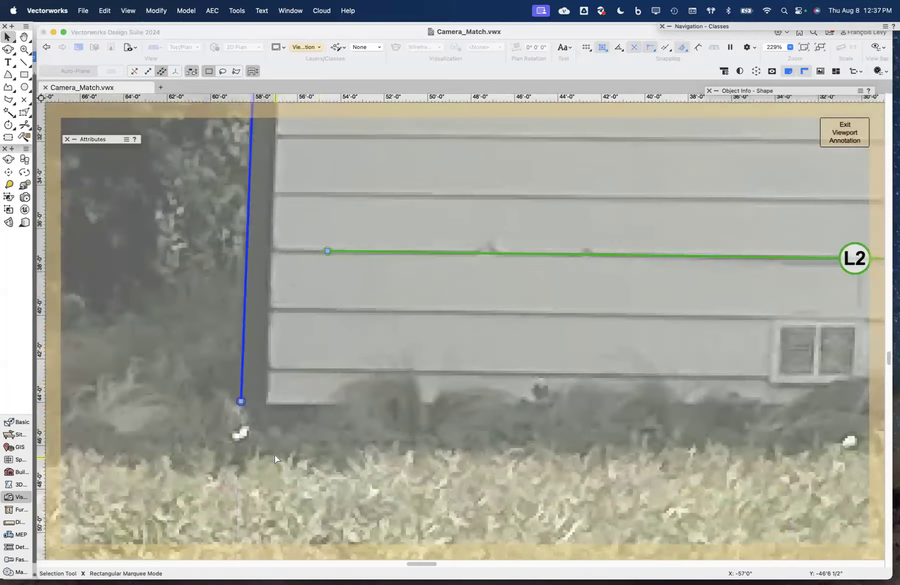
# Separate the upper green line's left end from the blue line, and set the blue line's upper end at the corner board's top
pyautogui.scroll(15, 274, 455)
pyautogui.scroll(5, 274, 455)
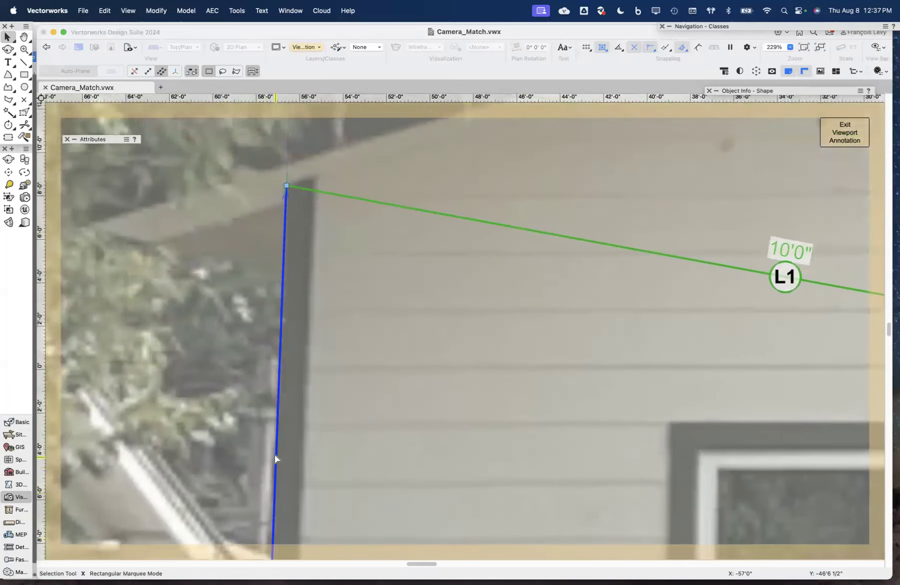
pyautogui.scroll(2, 275, 455)
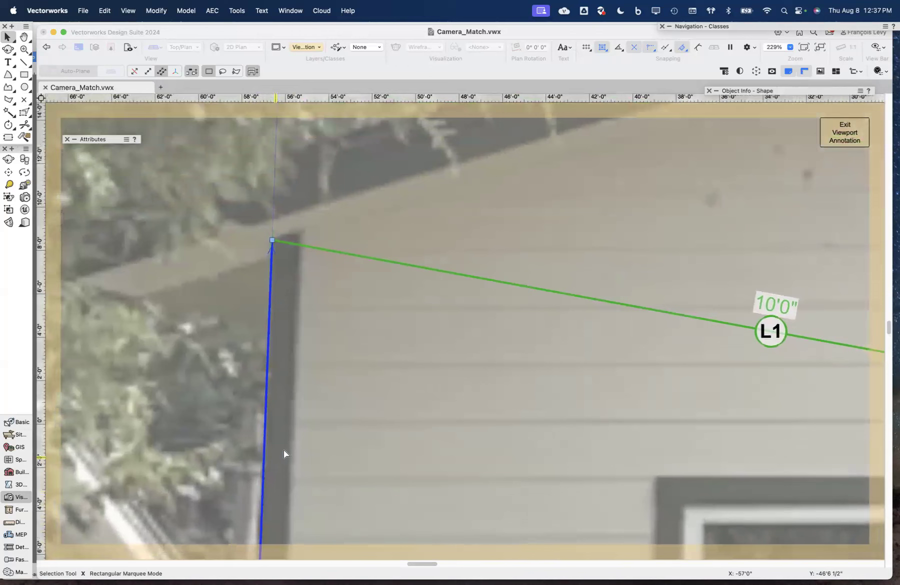
pyautogui.moveTo(272, 241); pyautogui.dragTo(193, 350)
pyautogui.moveTo(272, 240); pyautogui.dragTo(363, 365)
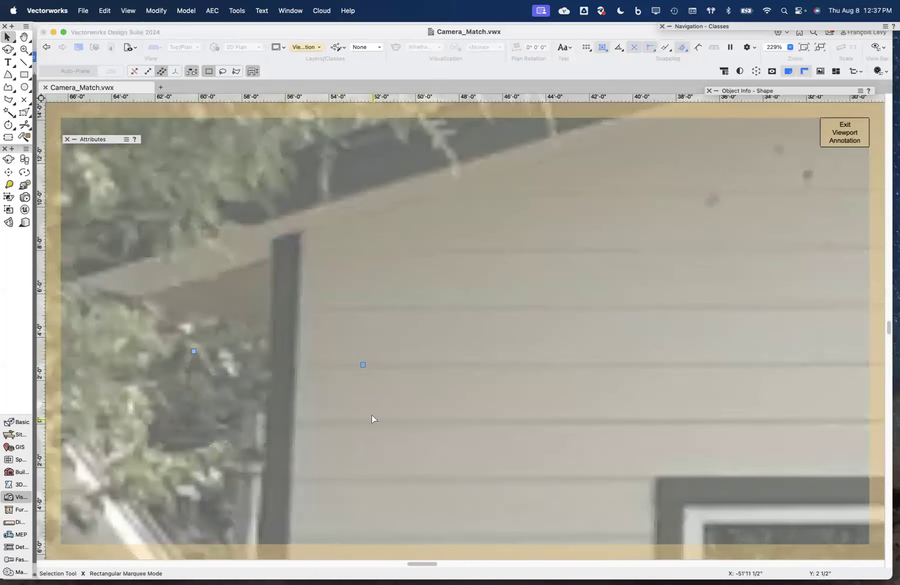
pyautogui.moveTo(194, 351); pyautogui.dragTo(273, 239)
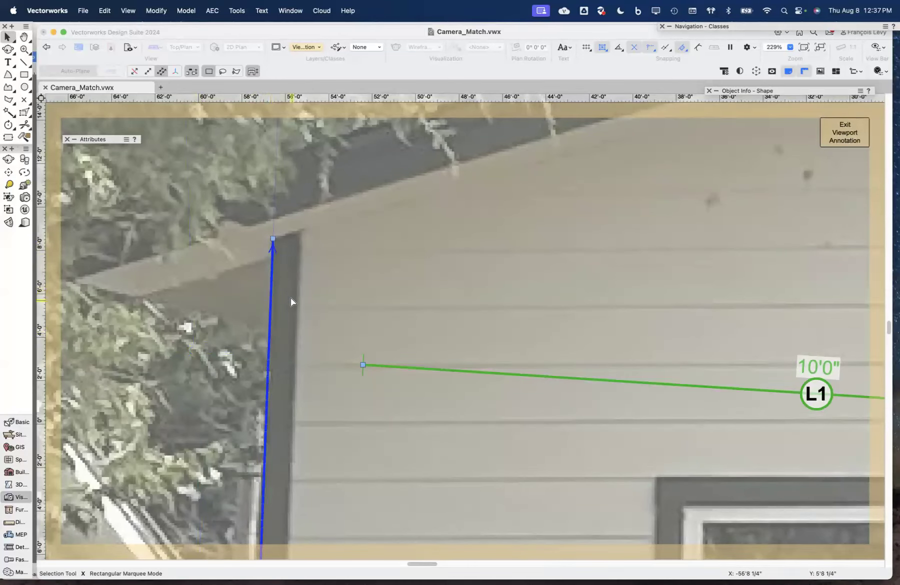
# Align both ends of green line L1 with one siding joint above the window, keeping its right end clear of the tree
pyautogui.scroll(-15, 291, 298)
pyautogui.scroll(-5, 291, 298)
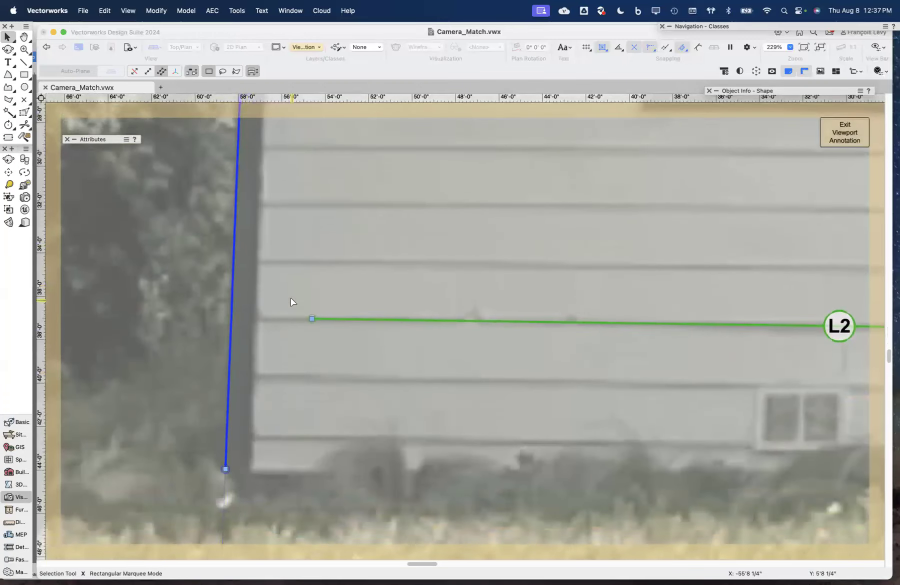
pyautogui.scroll(20, 290, 298)
pyautogui.scroll(3, 291, 298)
pyautogui.hscroll(3, 291, 297)
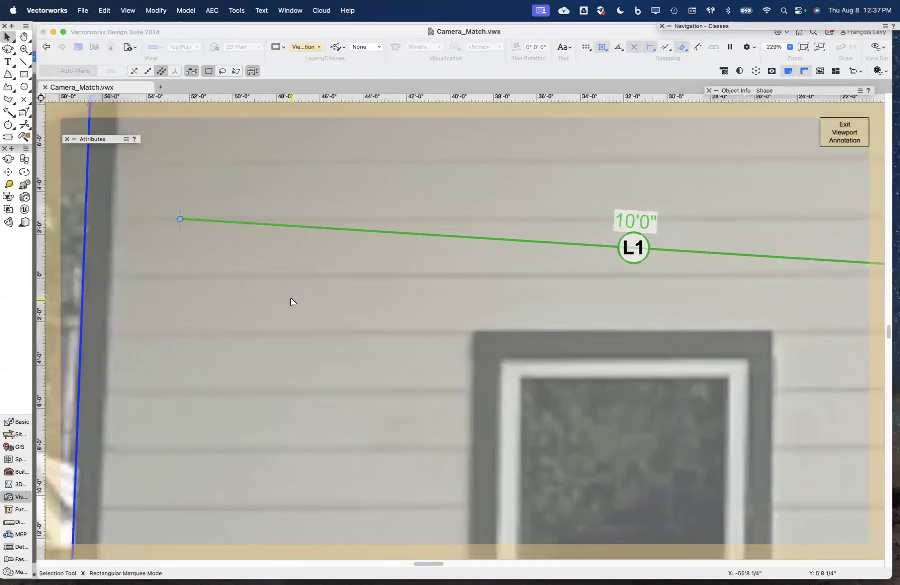
pyautogui.keyDown('alt'); pyautogui.scroll(-5, 331, 289); pyautogui.keyUp('alt')
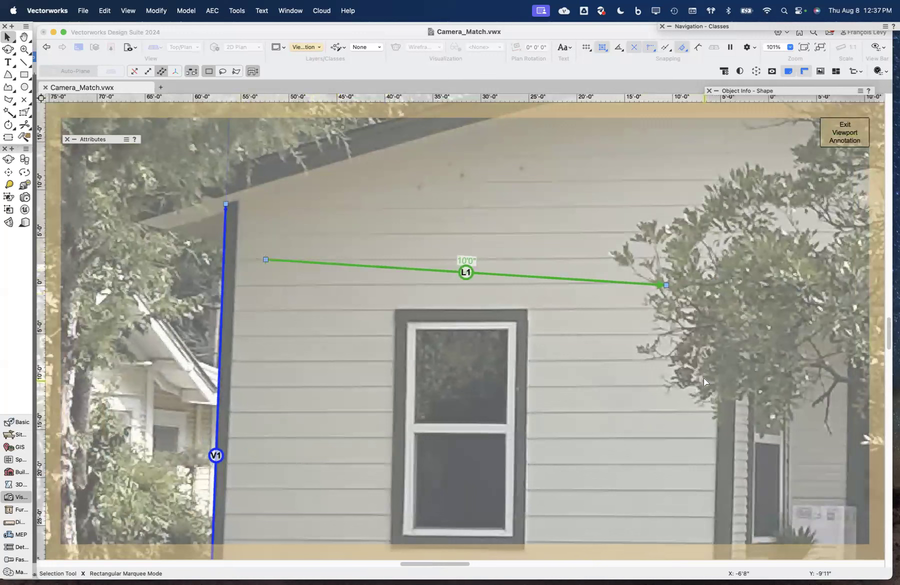
pyautogui.moveTo(666, 285); pyautogui.dragTo(604, 232)
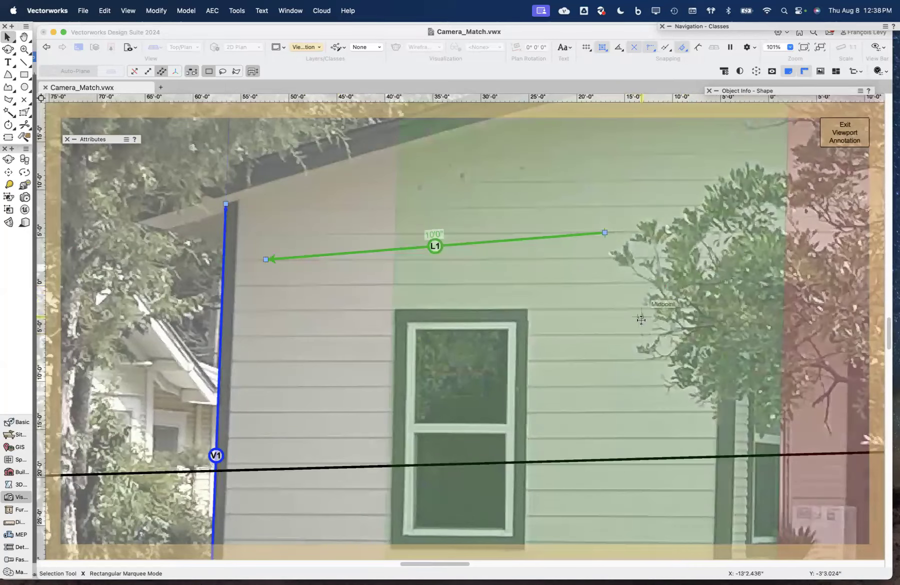
pyautogui.moveTo(267, 259); pyautogui.dragTo(271, 234)
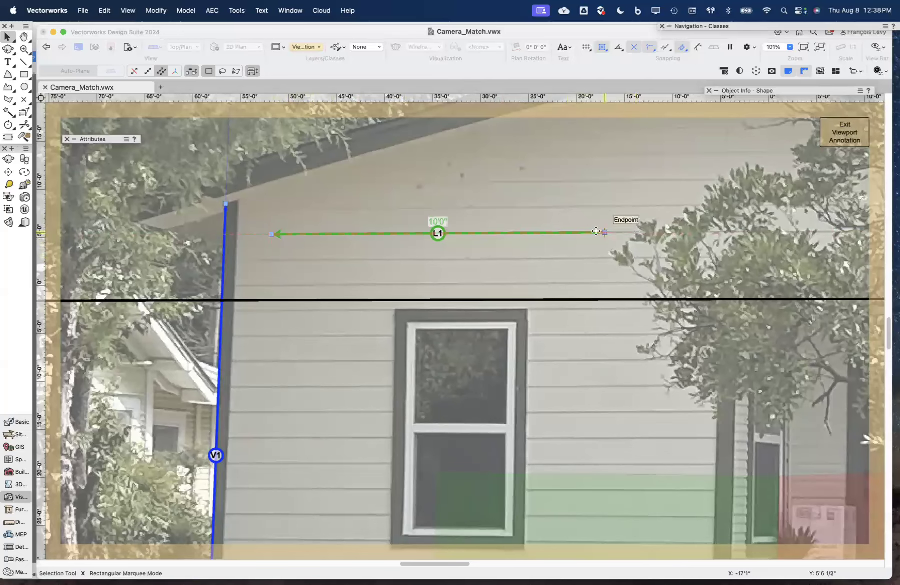
pyautogui.scroll(-5, 576, 263)
pyautogui.scroll(-1, 577, 263)
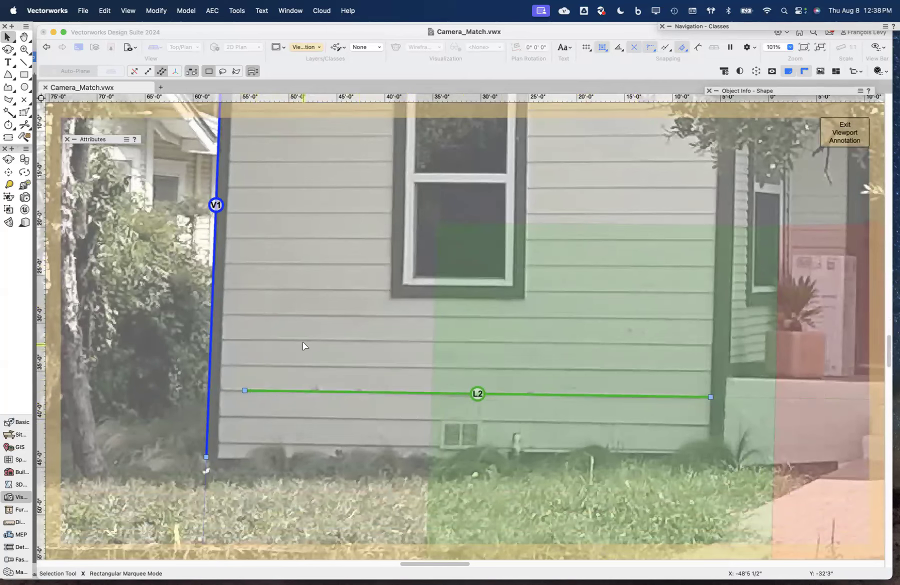
# Move the lower red line from the street onto the base of the front house's side wall, beside the porch
pyautogui.keyDown('super'); pyautogui.scroll(-6, 304, 346); pyautogui.keyUp('super')
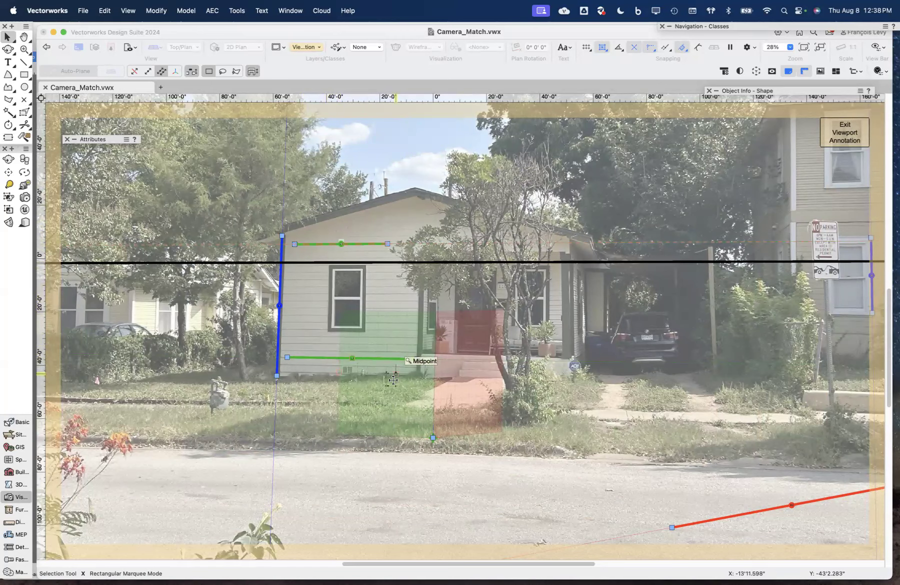
pyautogui.hscroll(6, 393, 380)
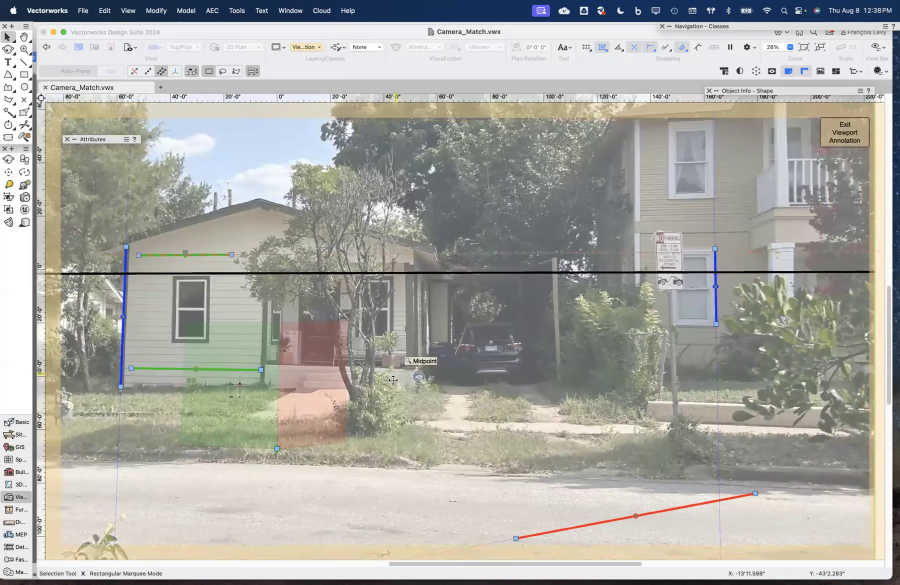
pyautogui.hscroll(1, 393, 380)
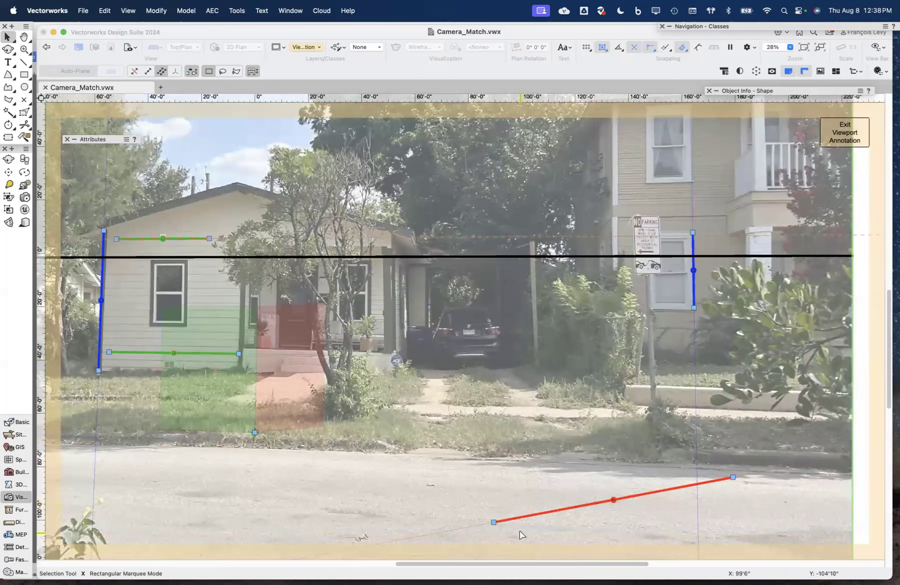
pyautogui.moveTo(493, 522); pyautogui.dragTo(398, 356)
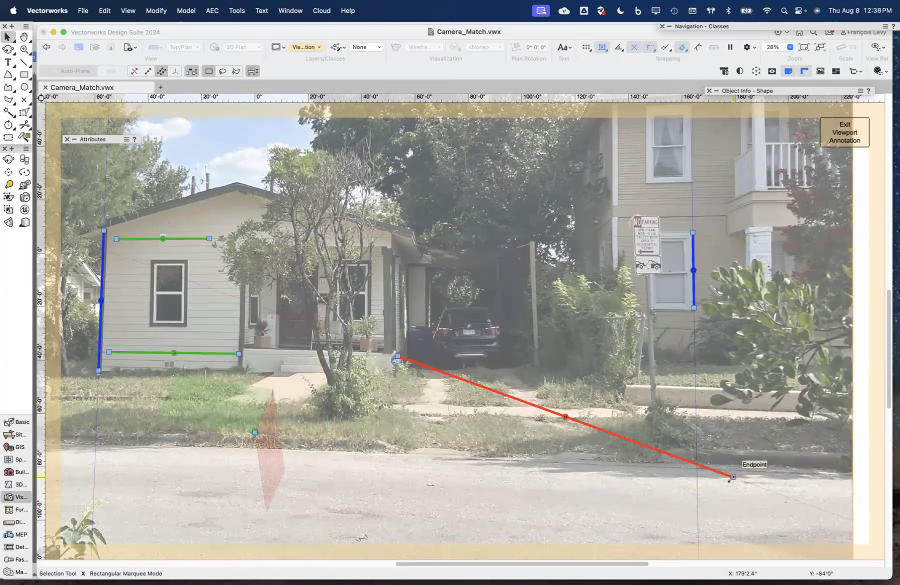
pyautogui.moveTo(733, 478); pyautogui.dragTo(408, 343)
# Move the upper red line from the sky onto the front house, running back from the porch's upper corner under the eave
pyautogui.scroll(-5, 510, 289)
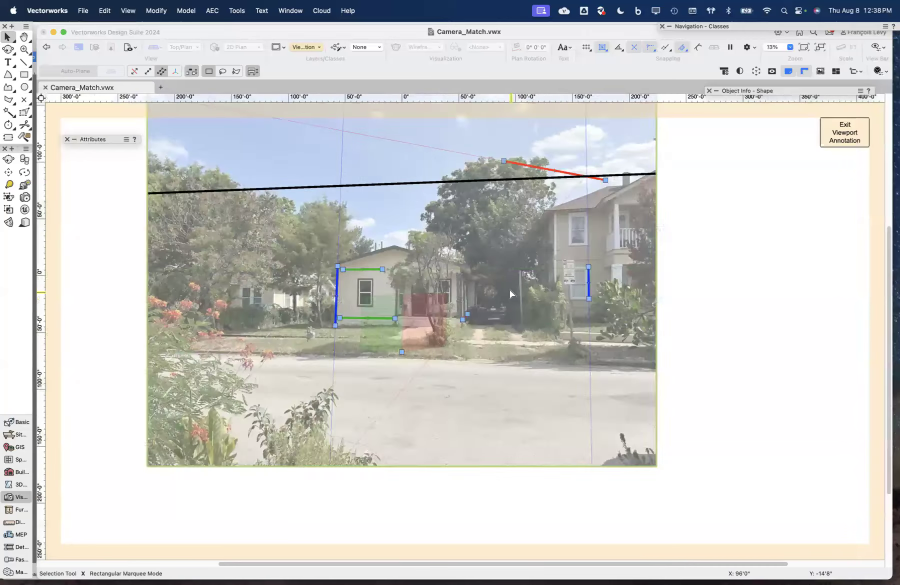
pyautogui.moveTo(505, 190); pyautogui.dragTo(471, 274)
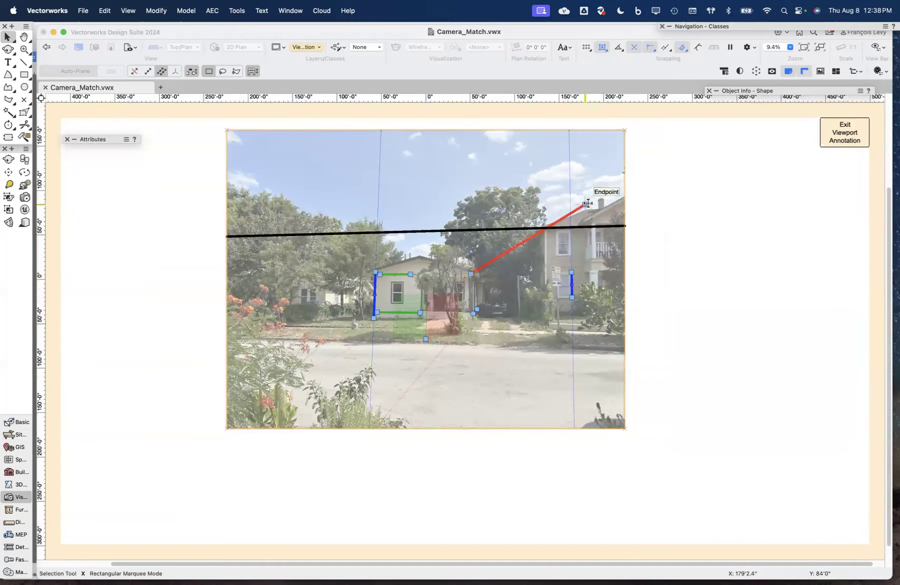
pyautogui.moveTo(585, 204); pyautogui.dragTo(478, 278)
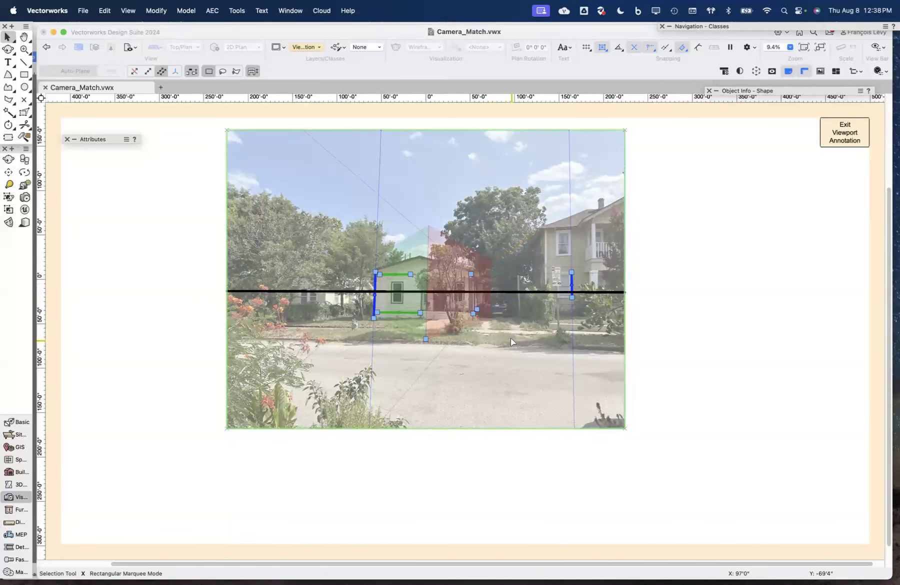
pyautogui.scroll(5, 487, 300)
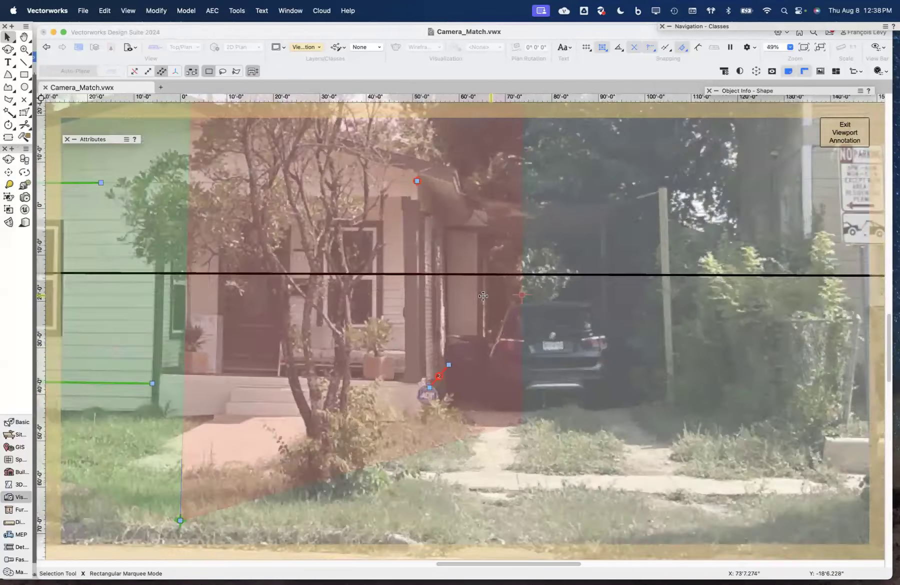
pyautogui.scroll(1, 483, 296)
pyautogui.click(431, 170)
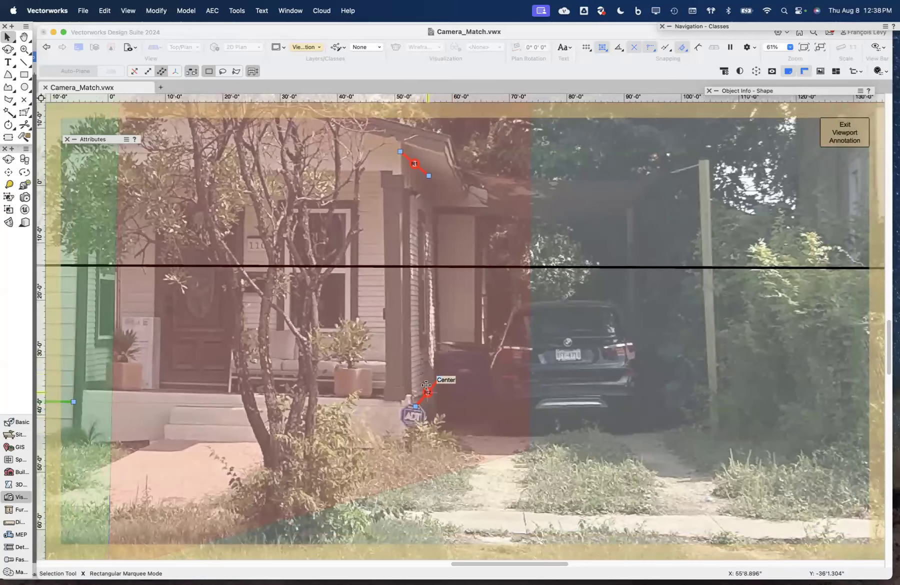
# Refine both ends of red line R2 so that it follows a siding joint on the house's side wall
pyautogui.scroll(9, 426, 385)
pyautogui.moveTo(326, 515); pyautogui.dragTo(295, 374)
pyautogui.moveTo(520, 290); pyautogui.dragTo(475, 266)
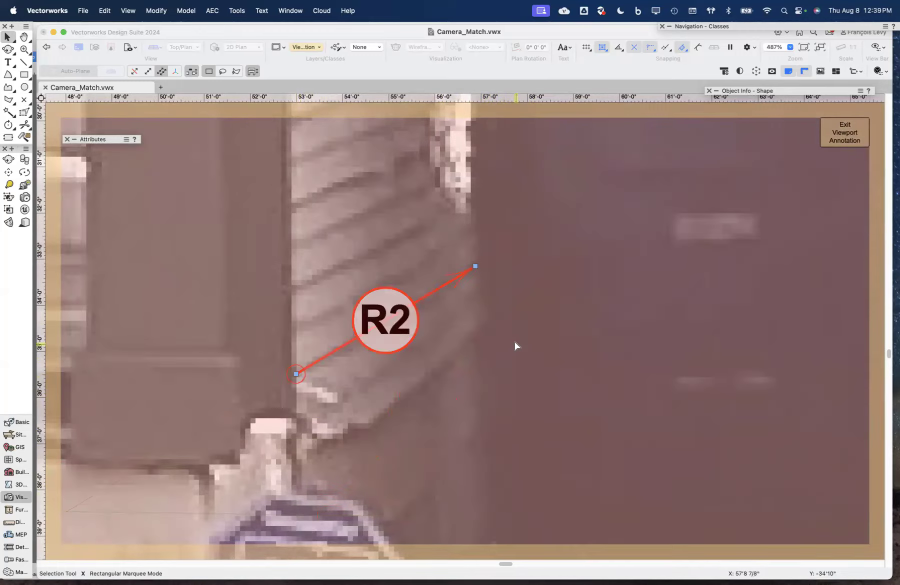
# Reposition both ends of red line R1 so that it follows the receding eave edge of the front house's roof
pyautogui.scroll(-3, 364, 377)
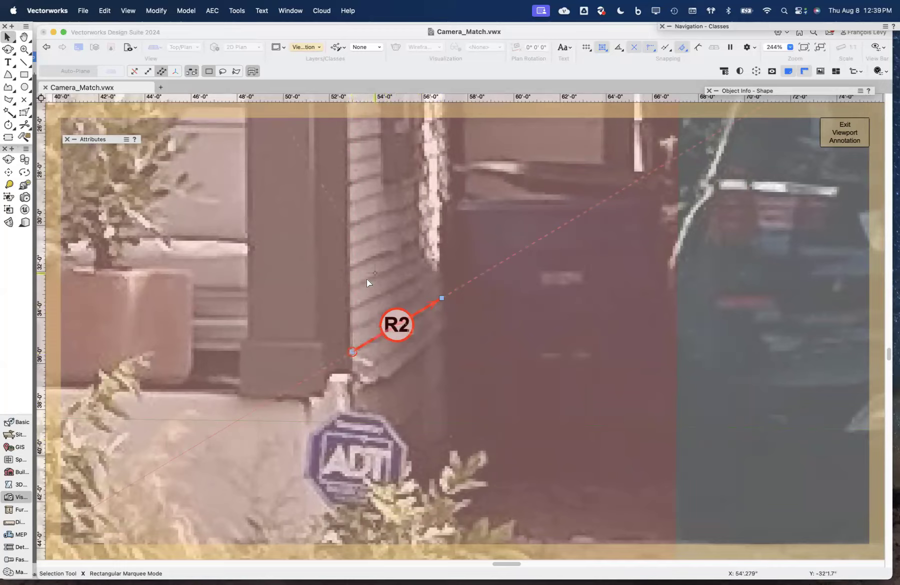
pyautogui.scroll(-3, 416, 255)
pyautogui.scroll(-1, 415, 253)
pyautogui.scroll(10, 416, 253)
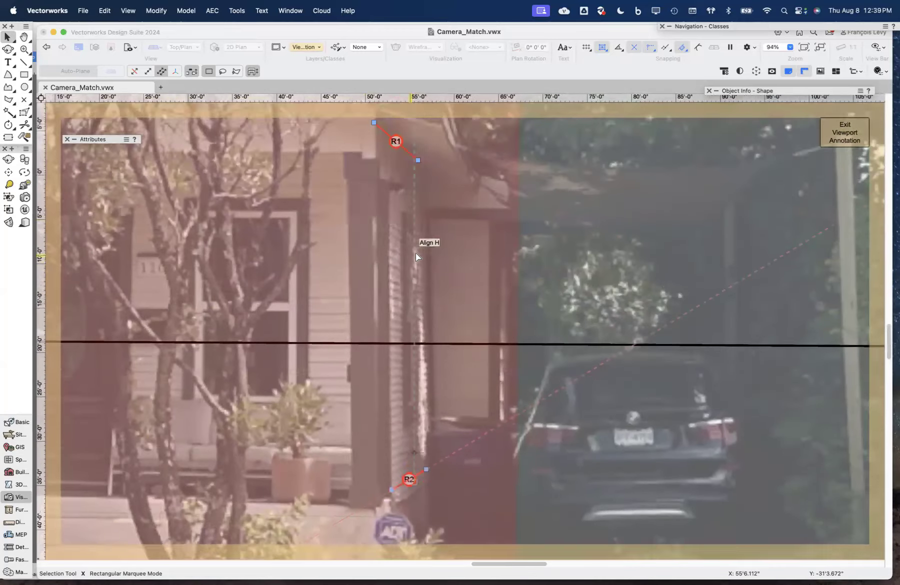
pyautogui.scroll(2, 397, 317)
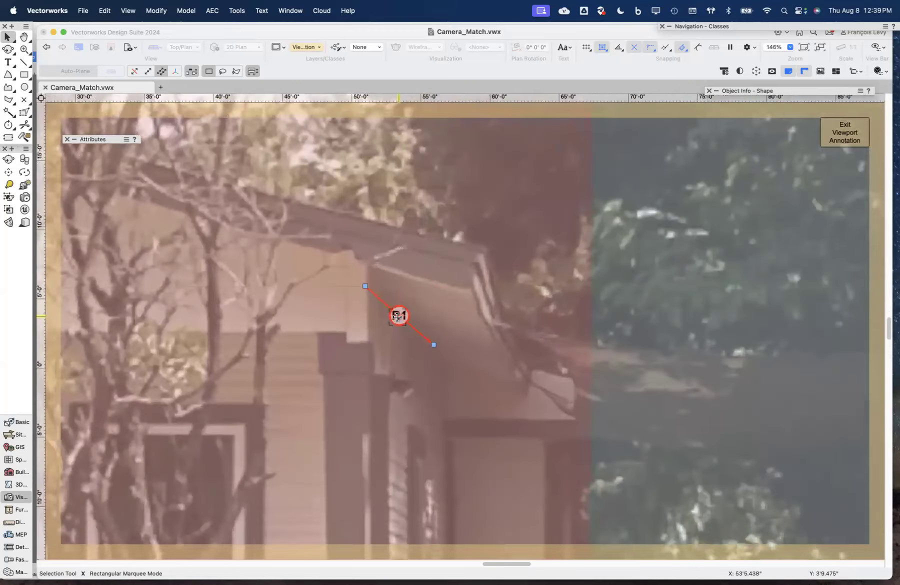
pyautogui.moveTo(366, 287); pyautogui.dragTo(466, 295)
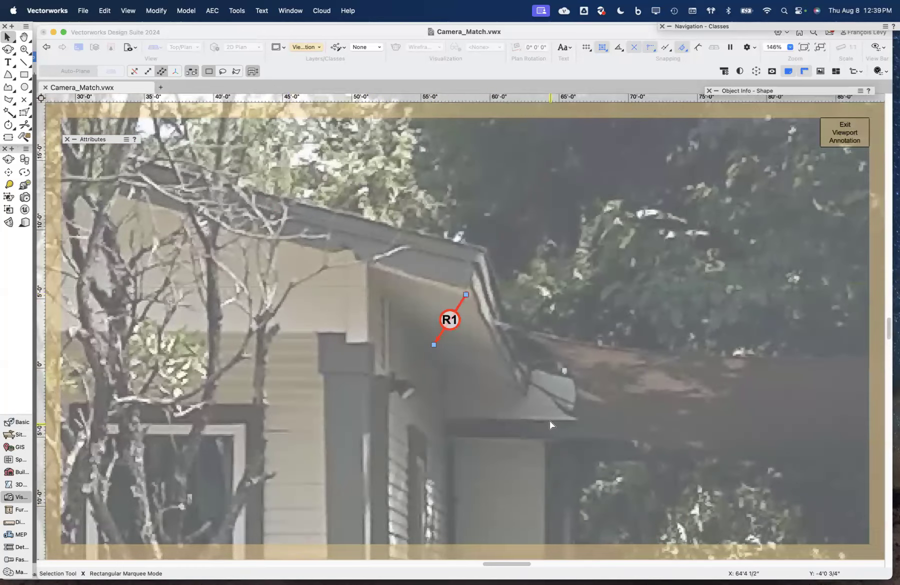
pyautogui.moveTo(432, 345); pyautogui.dragTo(525, 394)
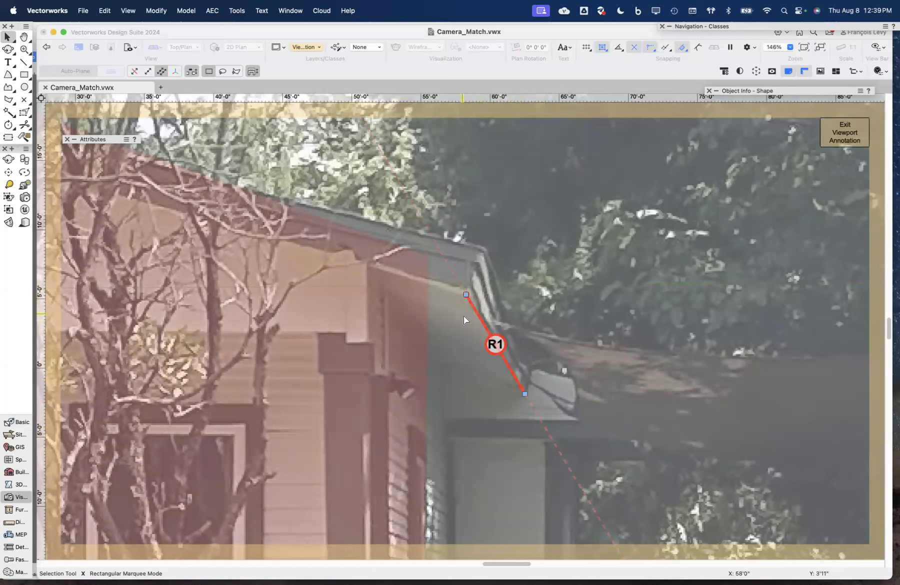
# Check the aligned red lines against the whole street photo and review the Camera Match object's display options
pyautogui.scroll(-15, 503, 400)
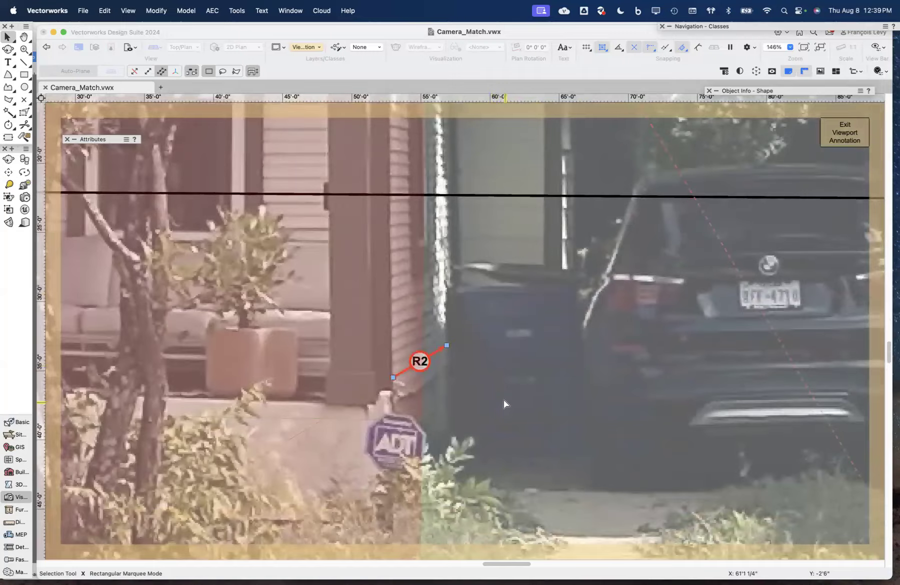
pyautogui.scroll(3, 503, 400)
pyautogui.scroll(-1, 503, 412)
pyautogui.scroll(-10, 503, 412)
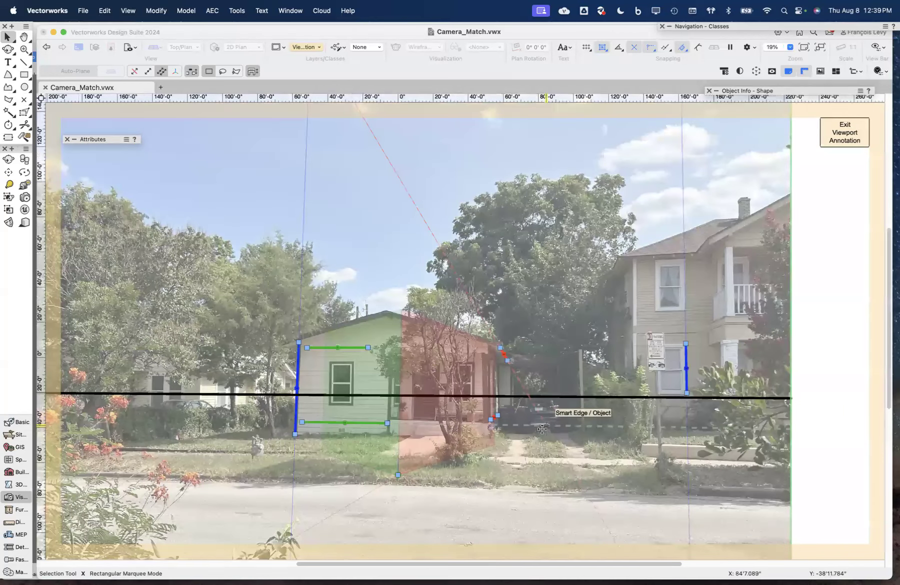
pyautogui.moveTo(753, 92)
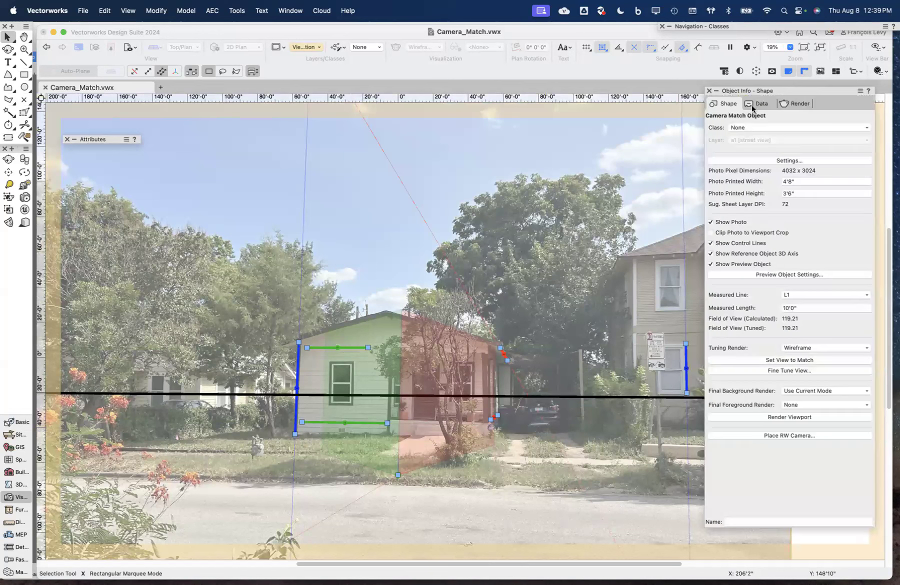
pyautogui.click(755, 256)
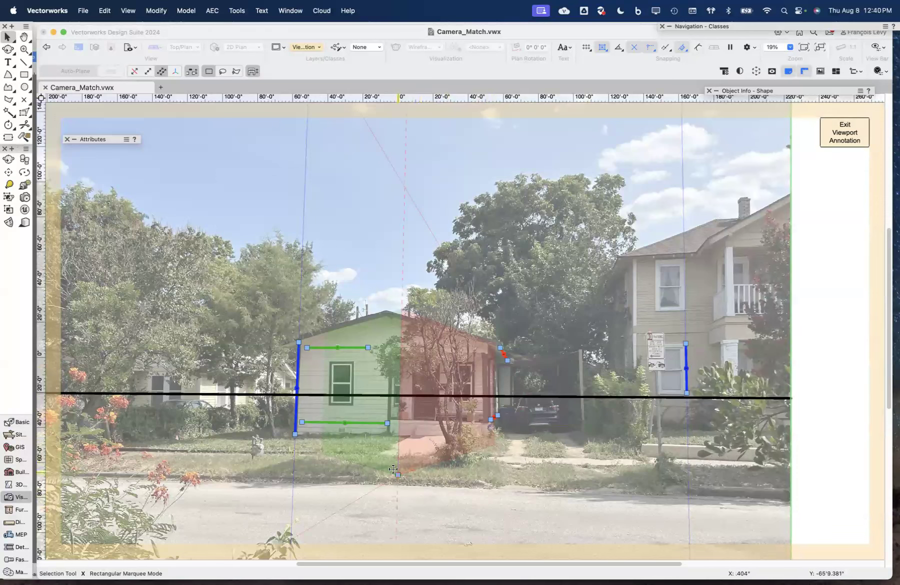
# Move the Camera Match object's reference origin from the street edge to the ground below the front house's porch corner
pyautogui.moveTo(398, 474); pyautogui.dragTo(494, 434)
pyautogui.scroll(8, 545, 457)
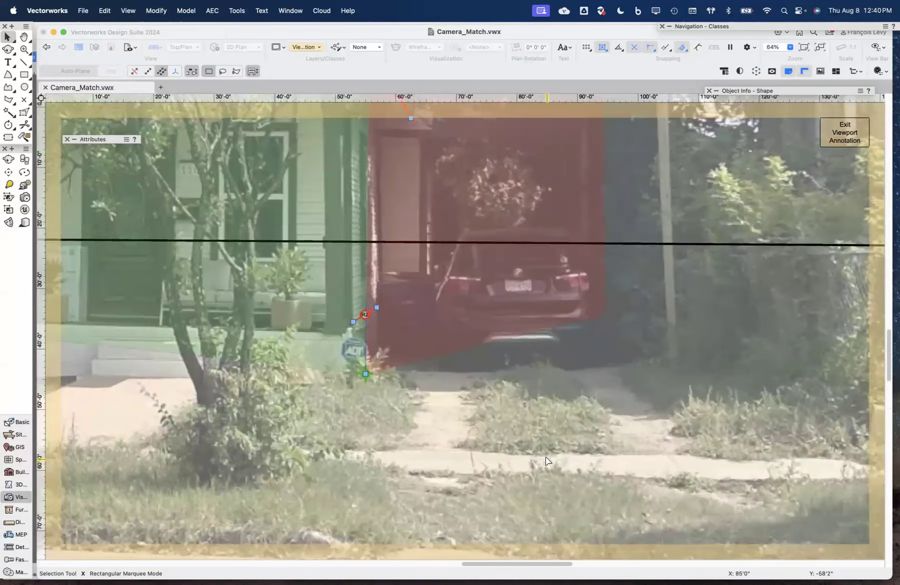
pyautogui.scroll(1, 546, 457)
pyautogui.hscroll(-1, 545, 457)
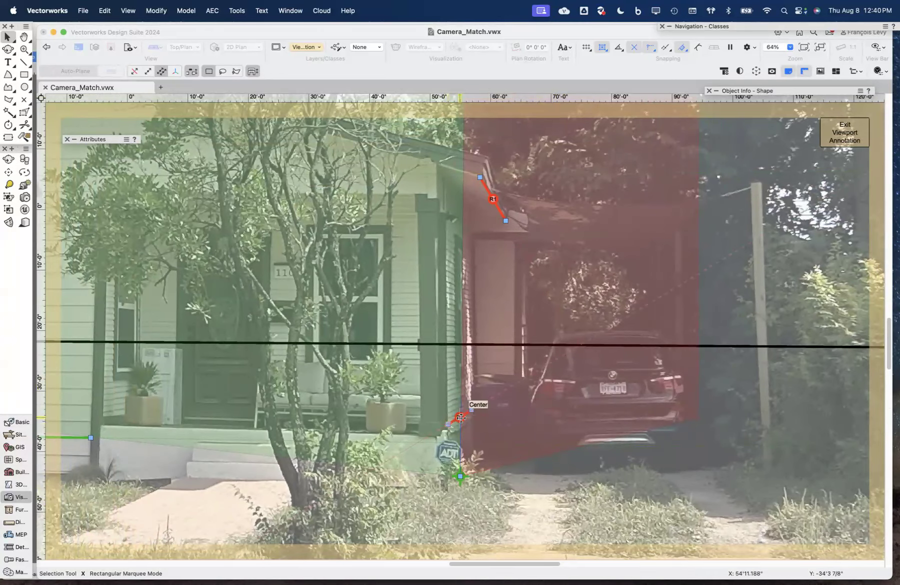
# Try to fine-tune the front endpoint of red line R2 where it meets the corner of the house's side wall
pyautogui.scroll(10, 460, 417)
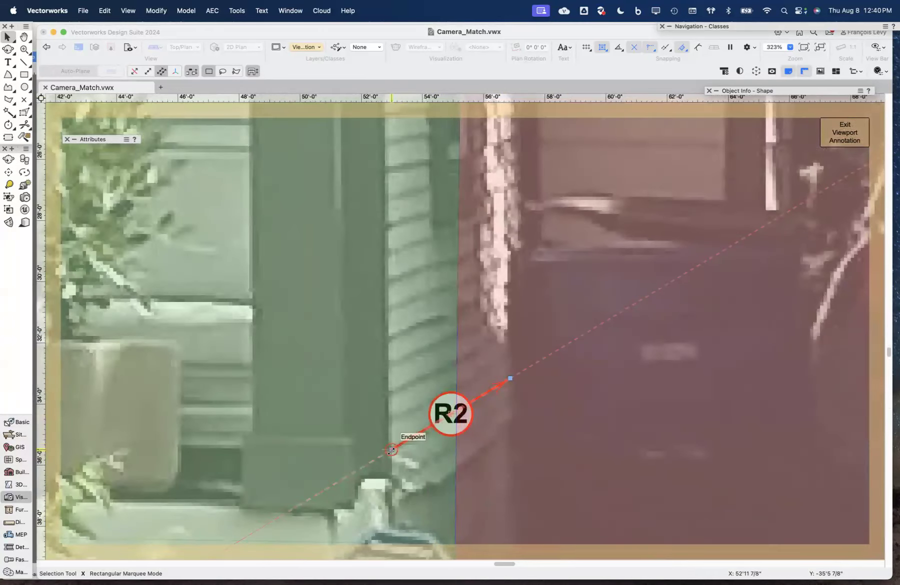
pyautogui.moveTo(390, 449); pyautogui.dragTo(390, 449)
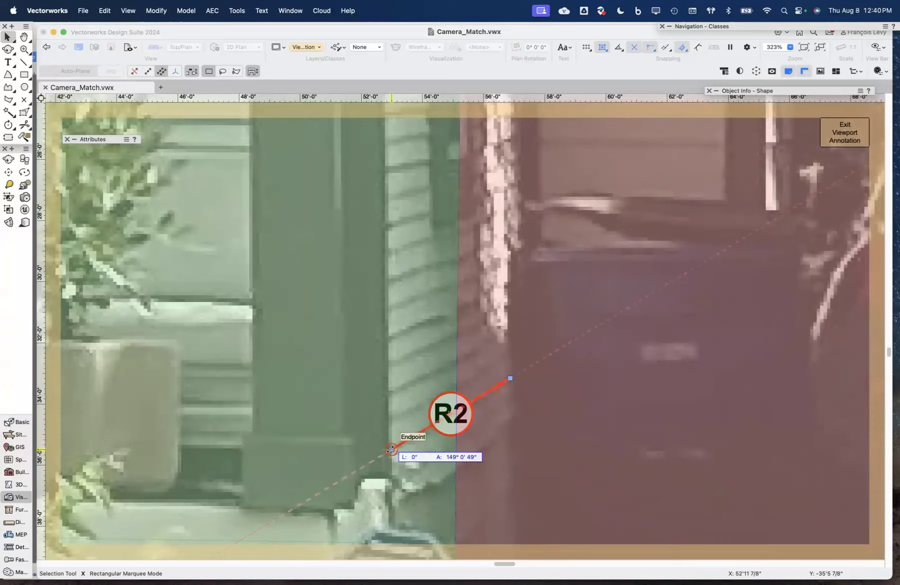
pyautogui.moveTo(390, 449); pyautogui.dragTo(391, 449)
pyautogui.scroll(-5, 415, 398)
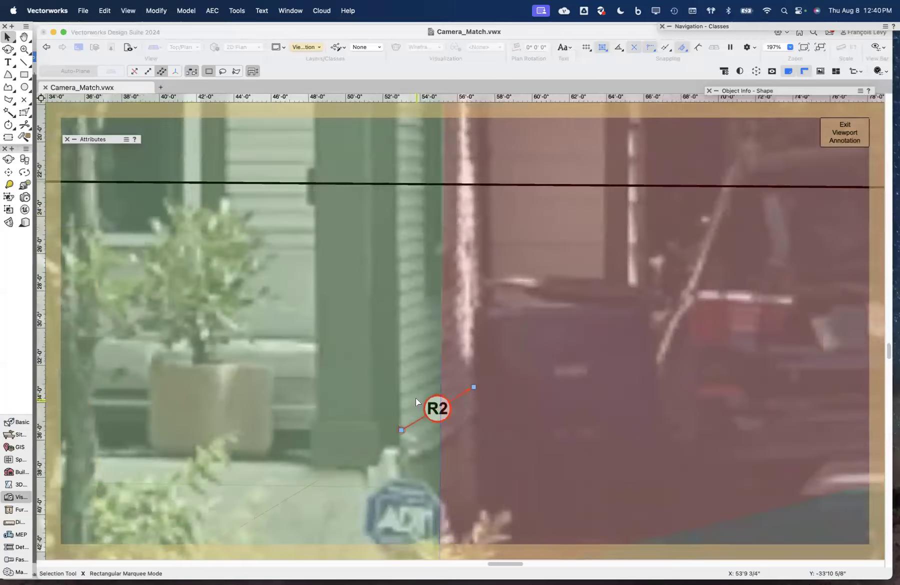
pyautogui.hscroll(5, 416, 398)
pyautogui.scroll(3, 415, 398)
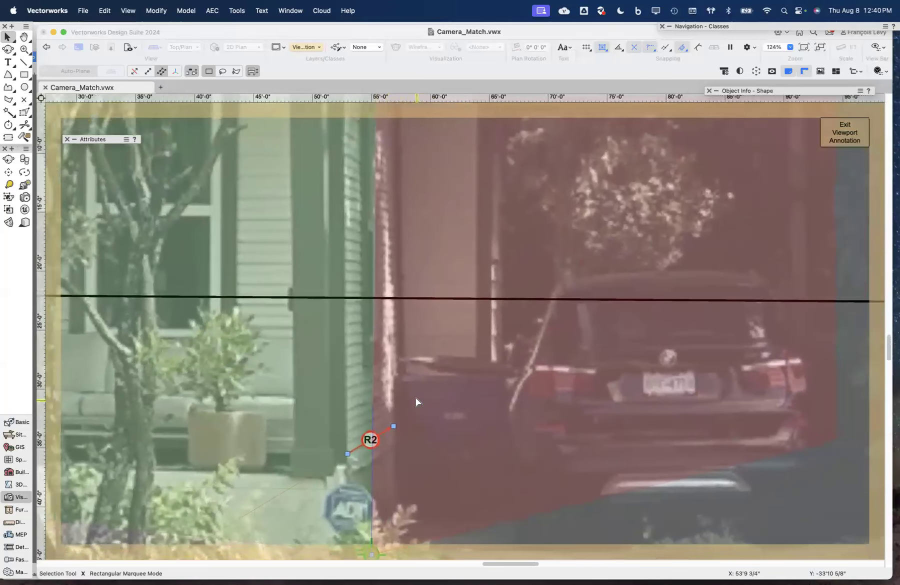
# Reposition the reference origin at the base of the front house's porch corner, just below the front end of red line R2
pyautogui.scroll(-4, 415, 398)
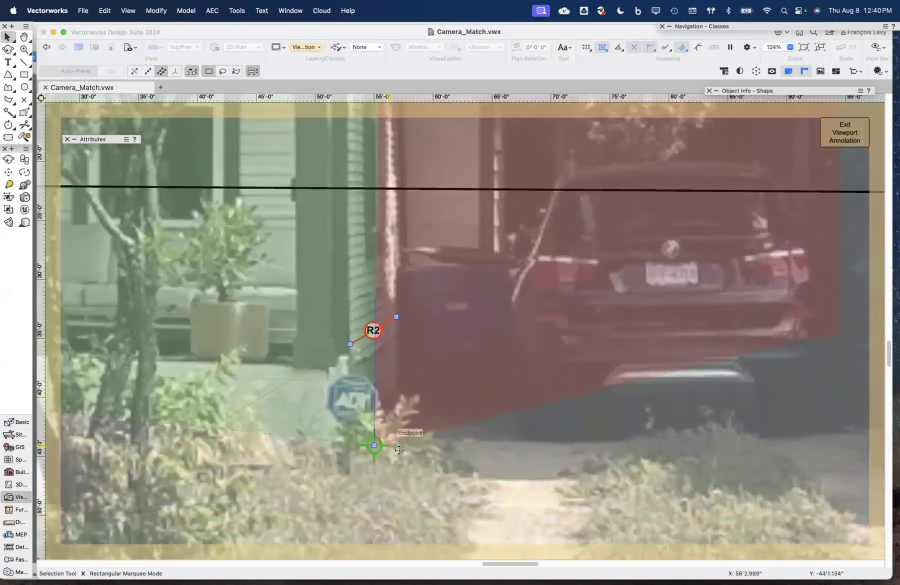
pyautogui.moveTo(375, 444); pyautogui.dragTo(358, 360)
pyautogui.scroll(4, 345, 357)
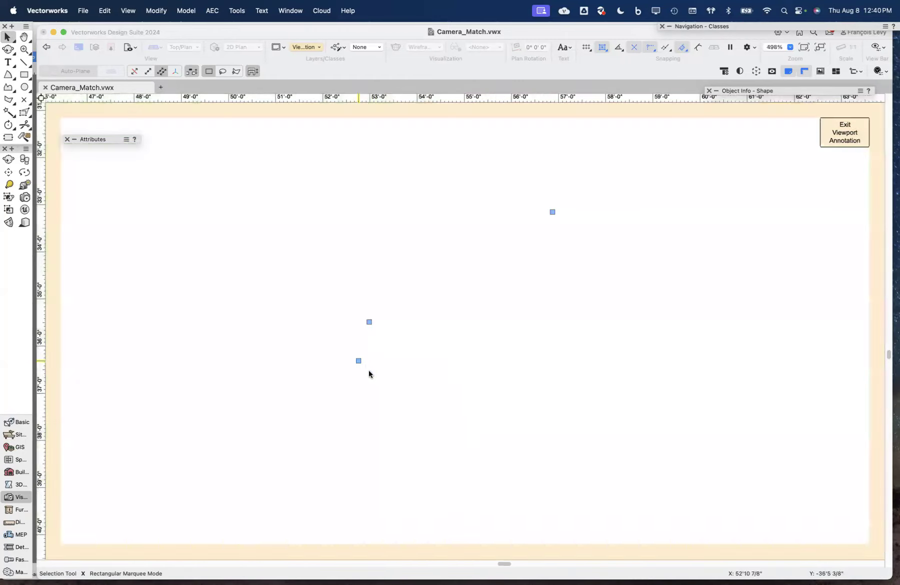
pyautogui.scroll(-4, 393, 395)
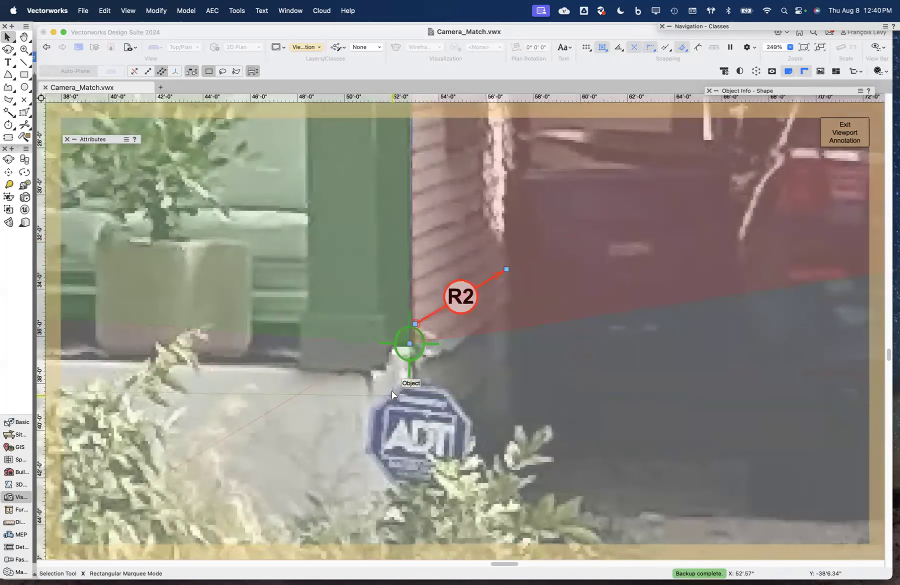
pyautogui.scroll(-1, 392, 395)
pyautogui.scroll(-1, 392, 395)
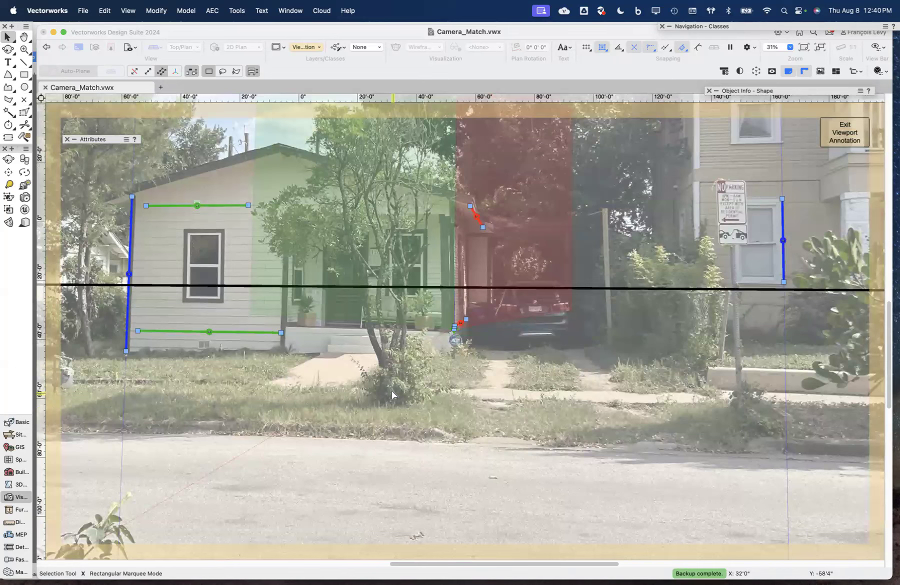
pyautogui.scroll(-1, 392, 395)
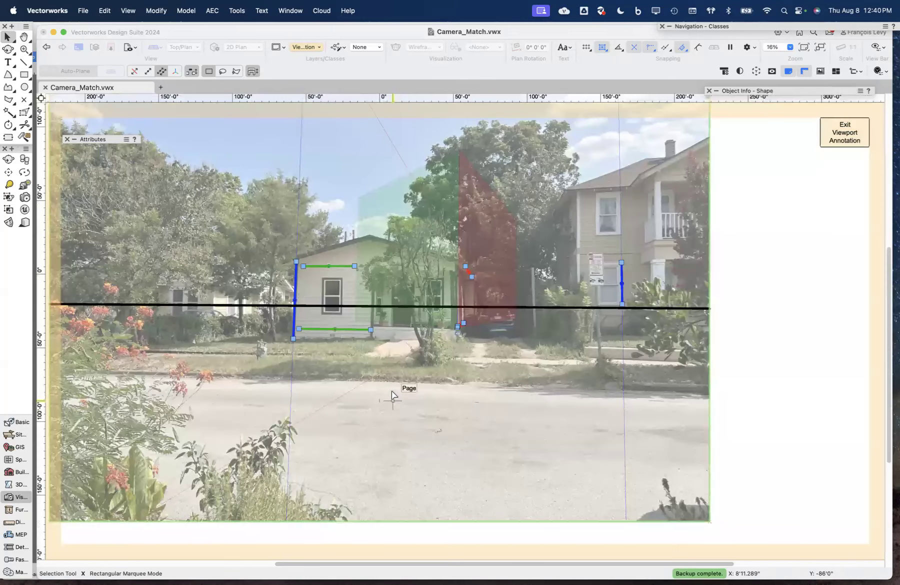
# Hide the Camera Match control lines to view the photo with only the preview object, and show the control lines again
pyautogui.moveTo(392, 392); pyautogui.dragTo(287, 435, button='middle')
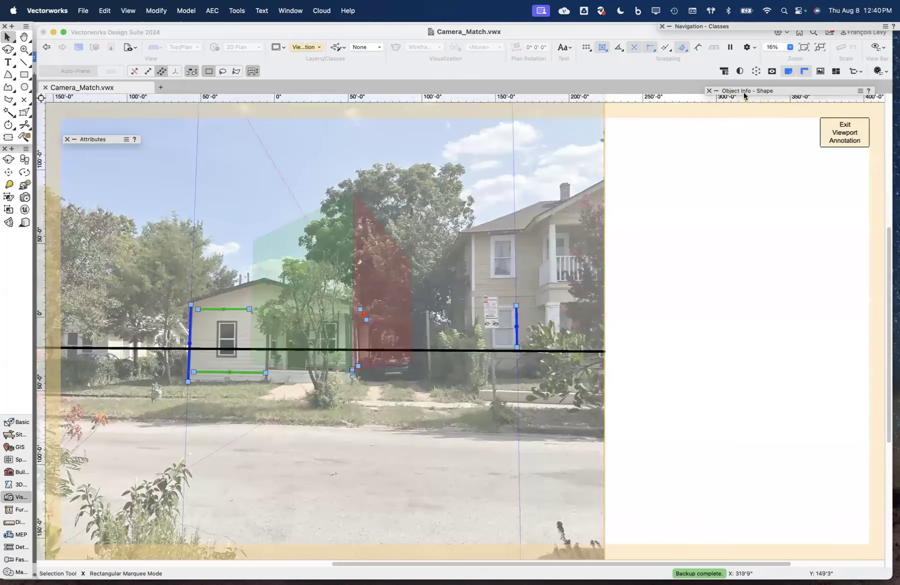
pyautogui.moveTo(743, 92)
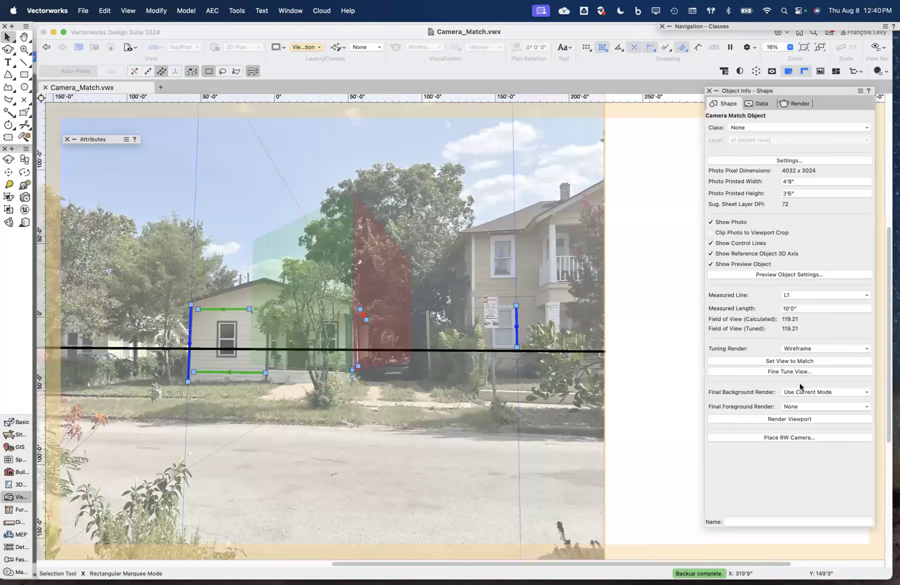
pyautogui.click(739, 243)
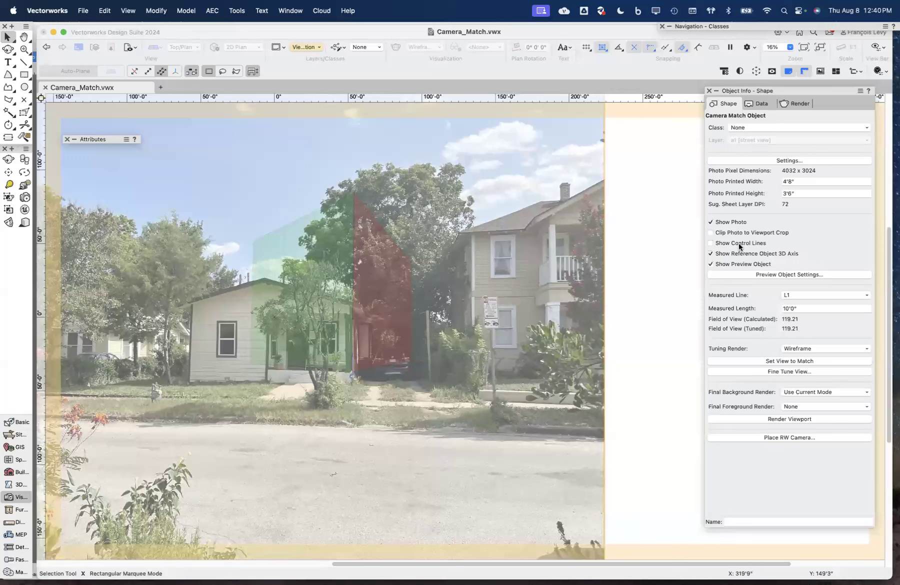
pyautogui.click(738, 244)
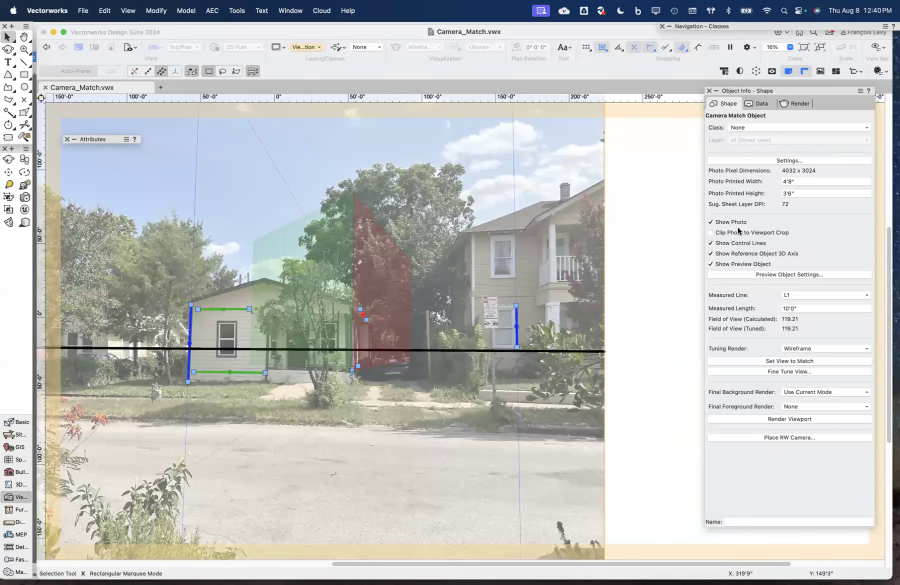
pyautogui.click(736, 256)
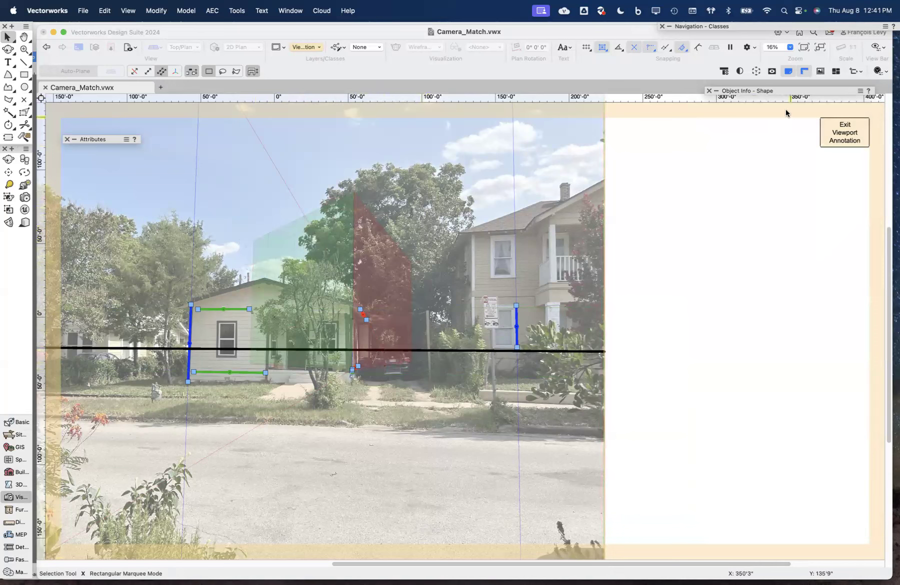
pyautogui.moveTo(753, 93)
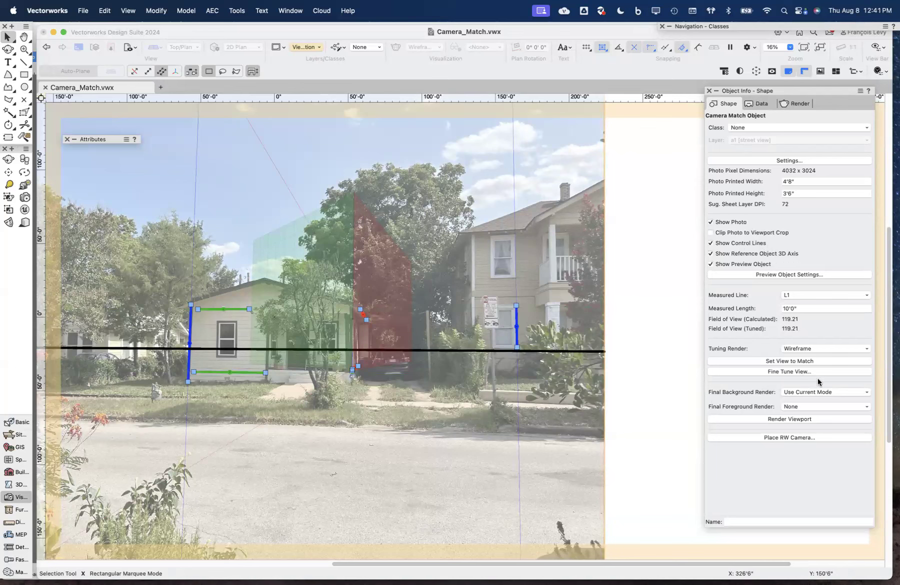
# Set the viewport's view to match the Camera Match lines and examine how the house model sits over the whole photo
pyautogui.click(795, 361)
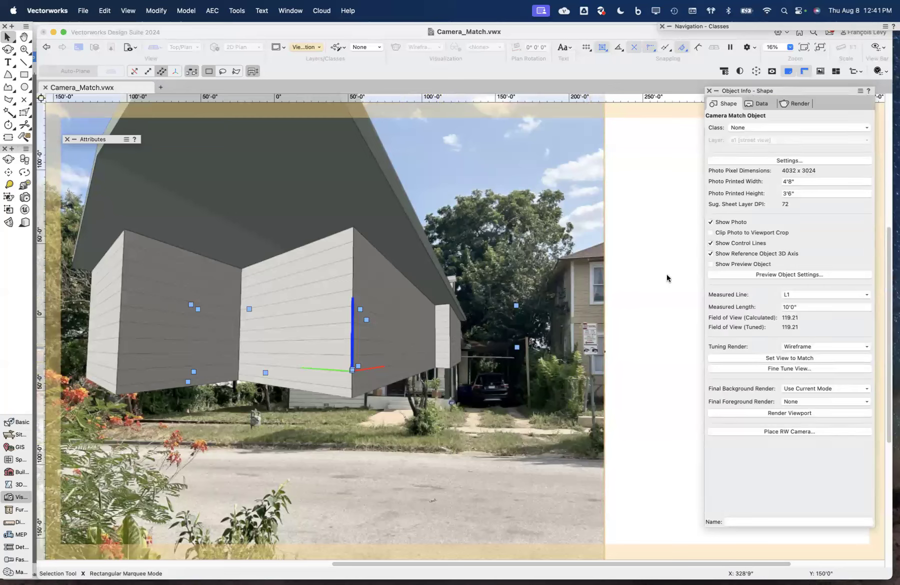
pyautogui.scroll(-5, 520, 317)
pyautogui.scroll(-2, 521, 317)
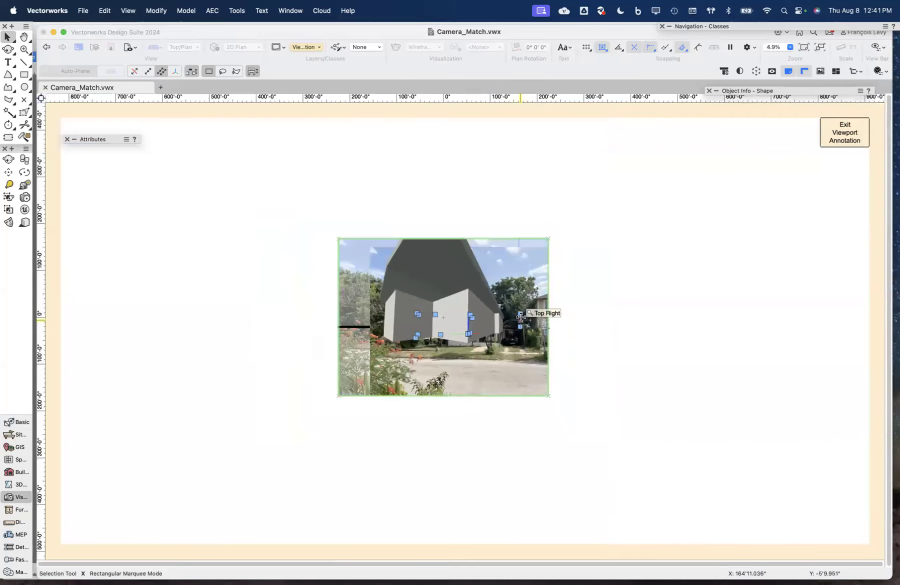
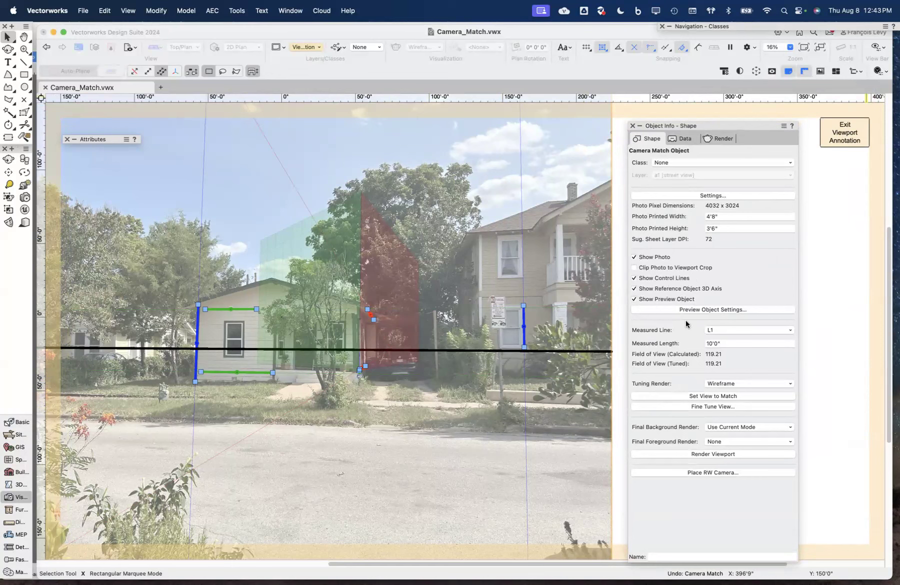
# Review the available Measured Line choices and look closely at the labelled control lines on the front house
pyautogui.click(727, 330)
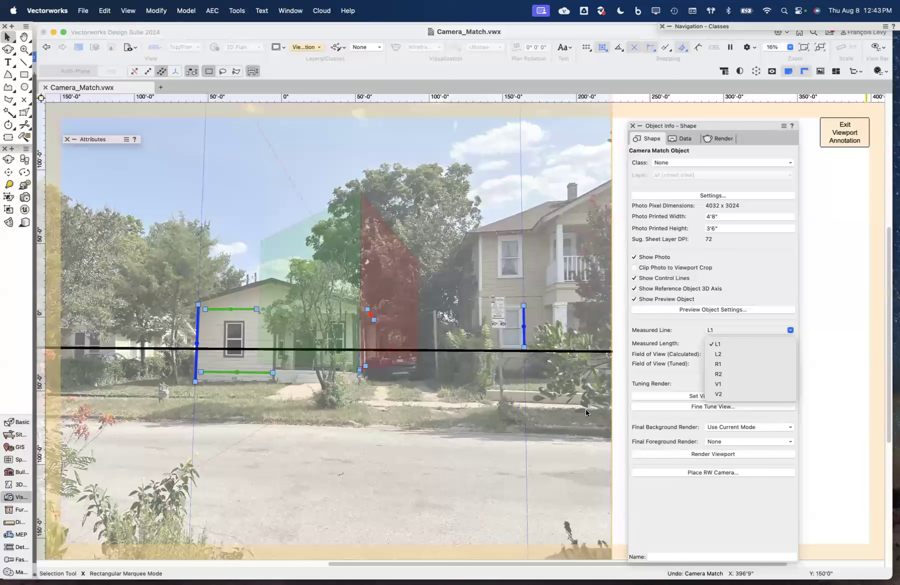
pyautogui.click(409, 399)
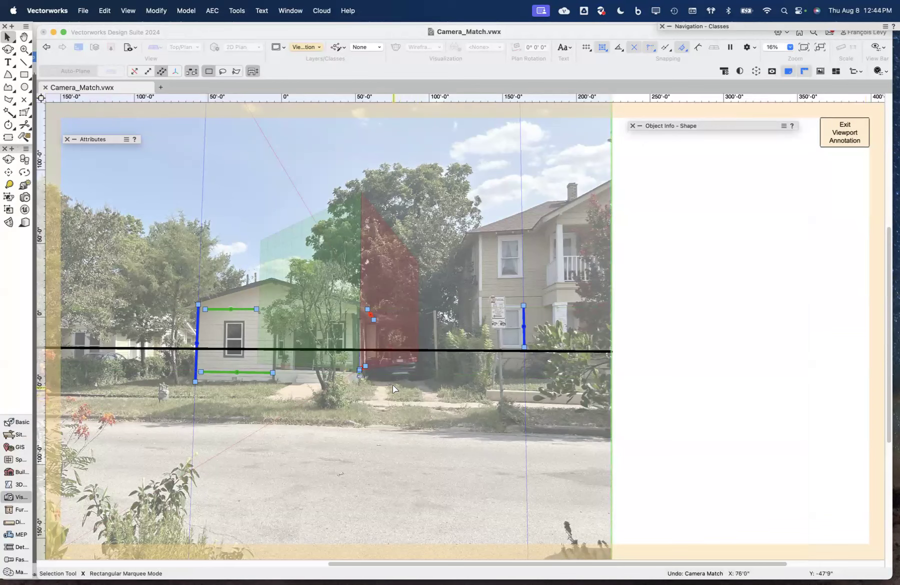
pyautogui.press('c')
pyautogui.moveTo(178, 292); pyautogui.dragTo(415, 404)
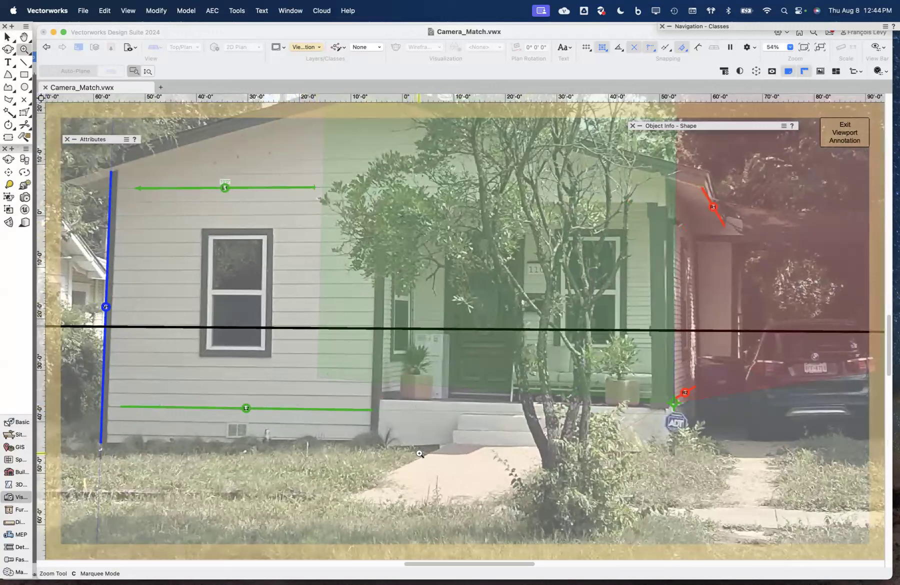
# Split the drawing area into two side-by-side view panes and activate the pane showing the 3D house model
pyautogui.click(128, 12)
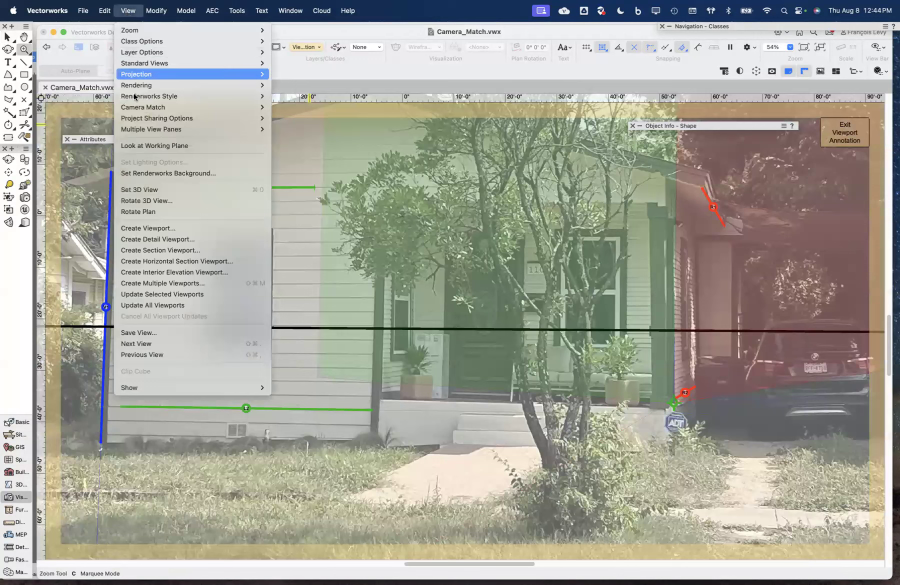
pyautogui.moveTo(140, 84)
pyautogui.moveTo(139, 113)
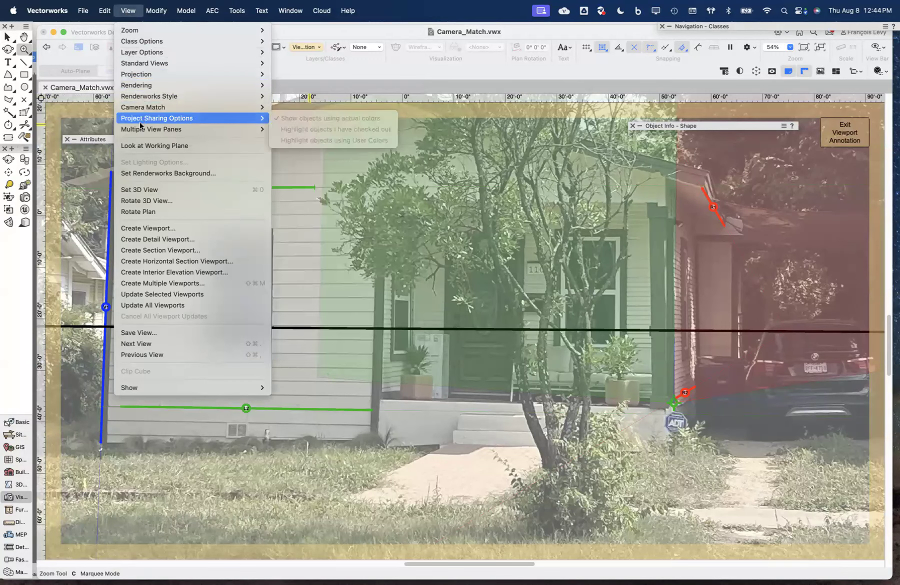
pyautogui.click(296, 132)
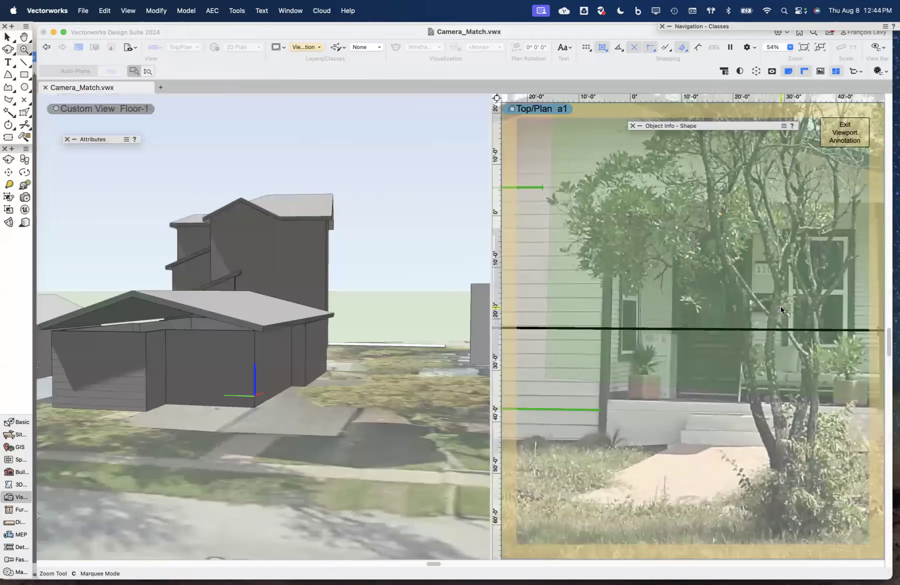
pyautogui.click(181, 407)
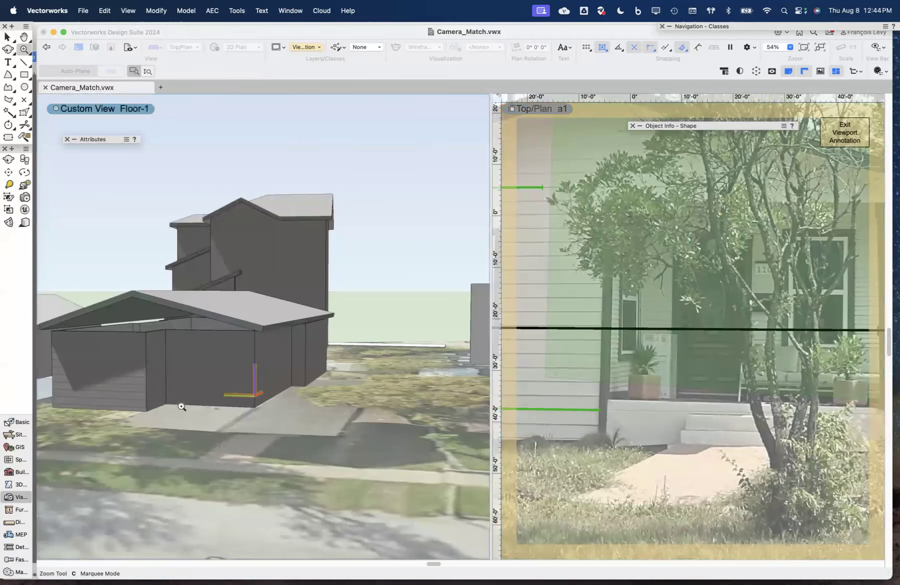
# Draw a rectangle on the front house model's projecting siding wall, snapped from its upper-left corner to its lower-right corner
pyautogui.press('4')
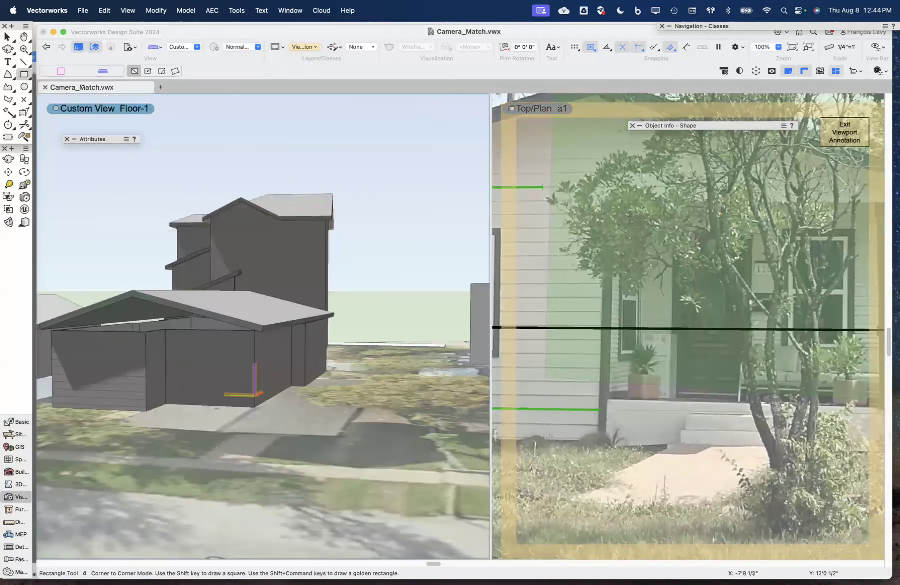
pyautogui.click(58, 74)
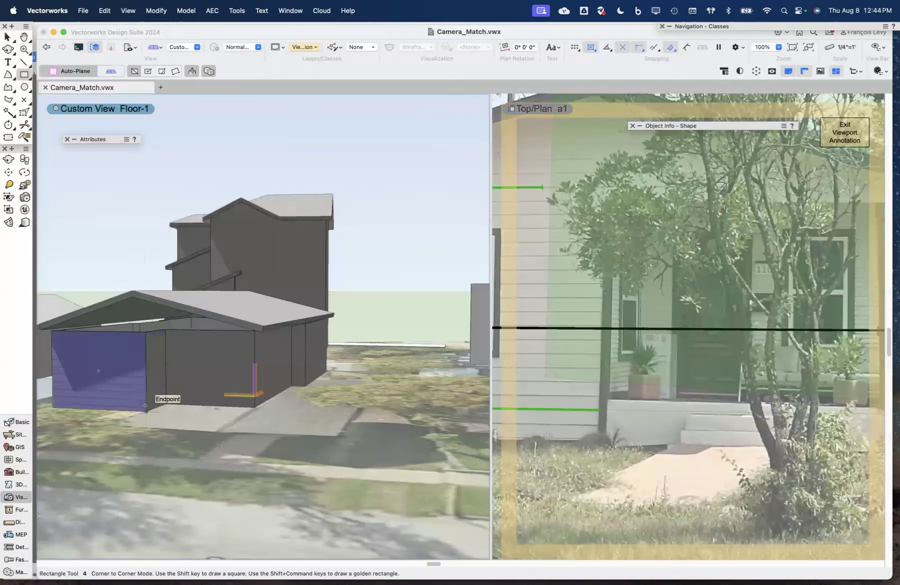
pyautogui.click(145, 409)
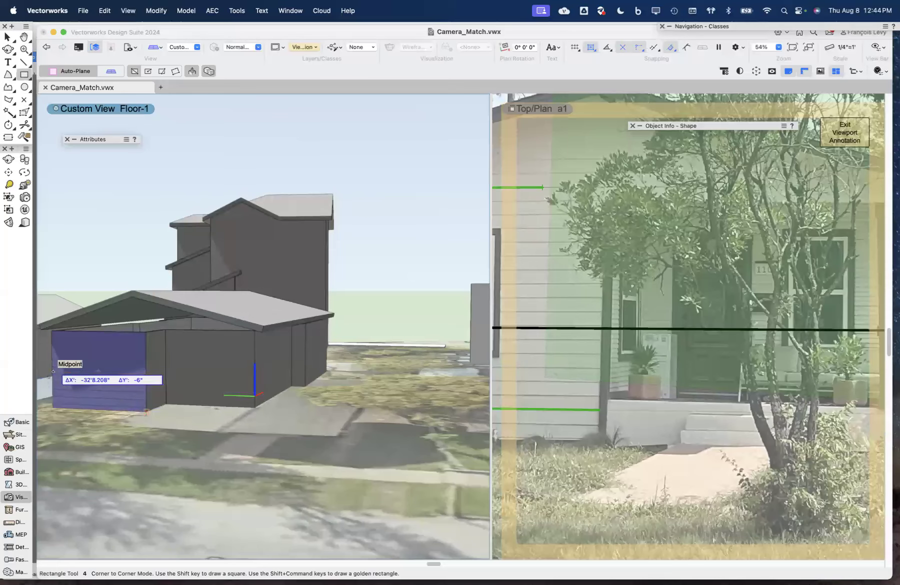
pyautogui.click(52, 371)
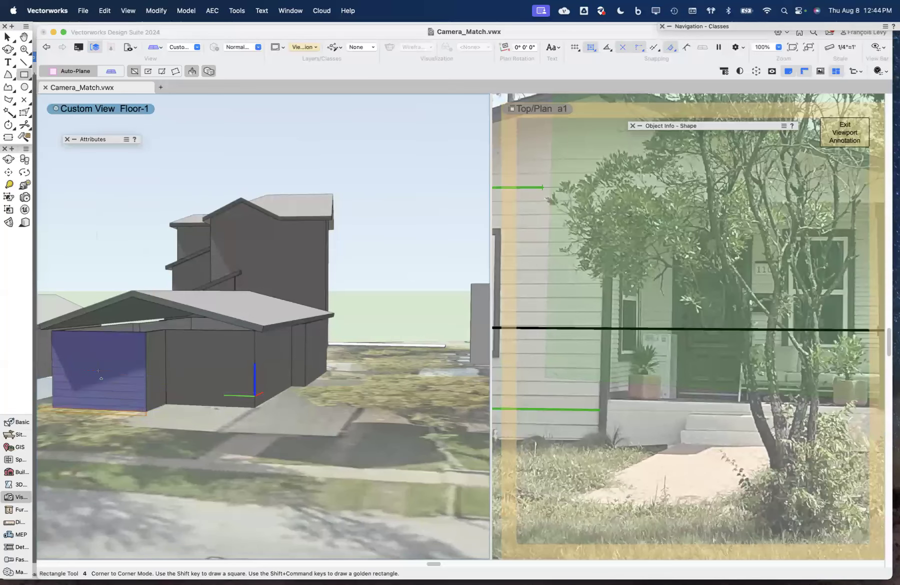
pyautogui.scroll(3, 65, 389)
pyautogui.scroll(4, 65, 389)
pyautogui.hscroll(-4, 65, 389)
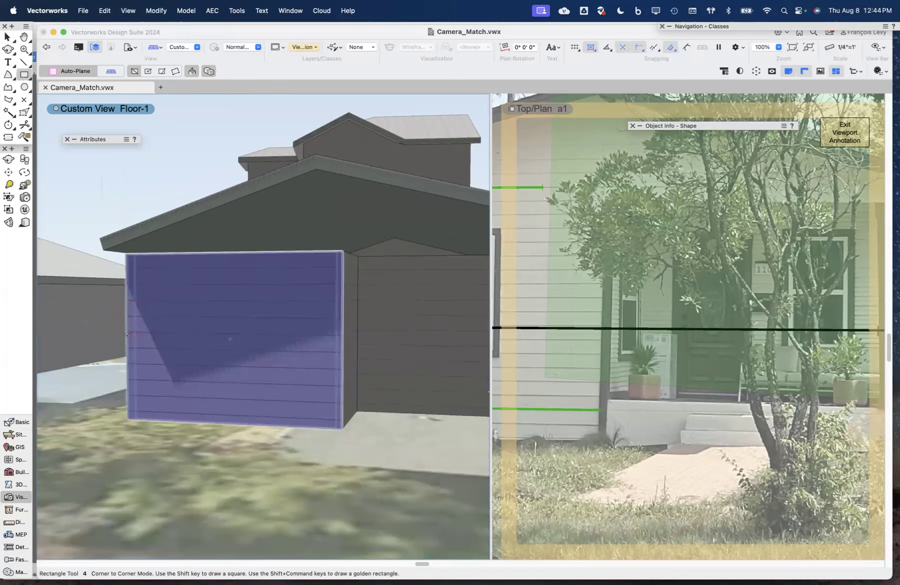
pyautogui.click(126, 257)
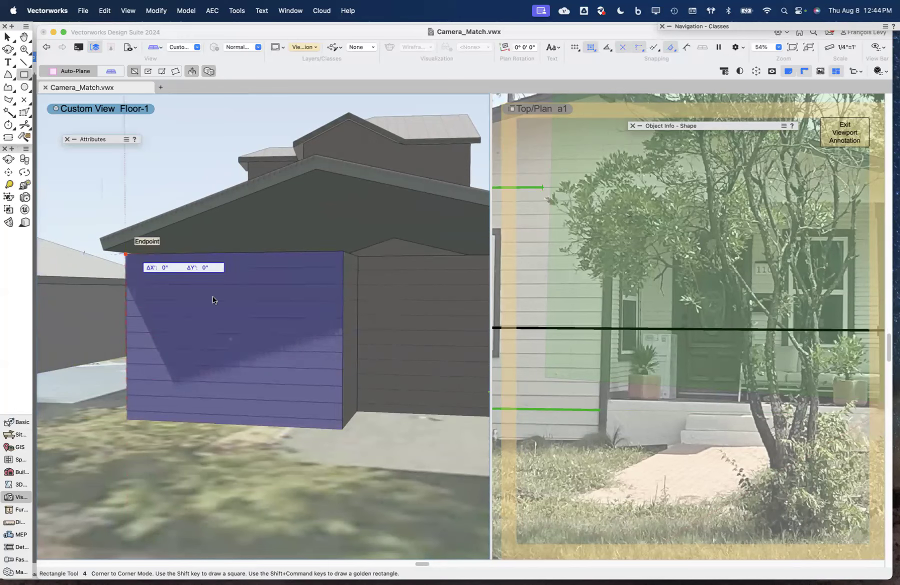
pyautogui.click(340, 429)
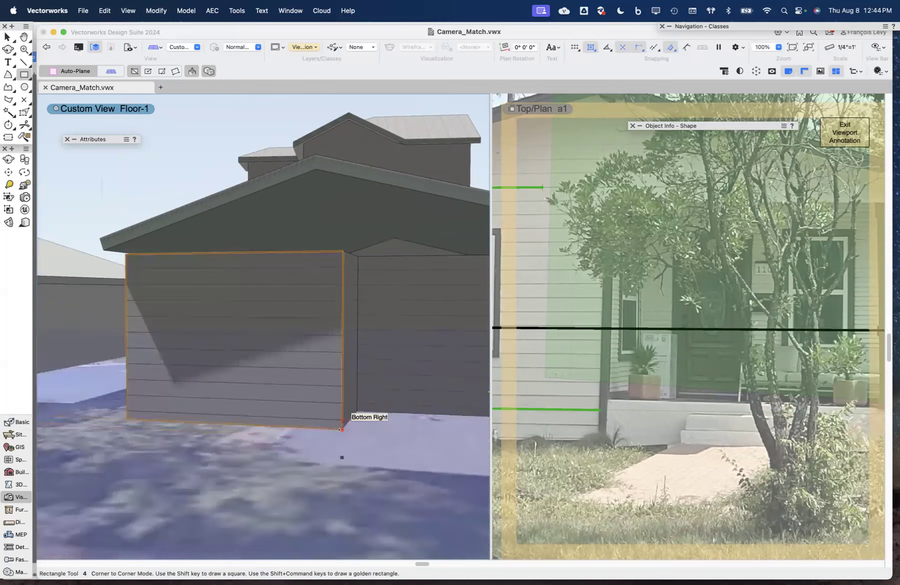
pyautogui.moveTo(715, 128)
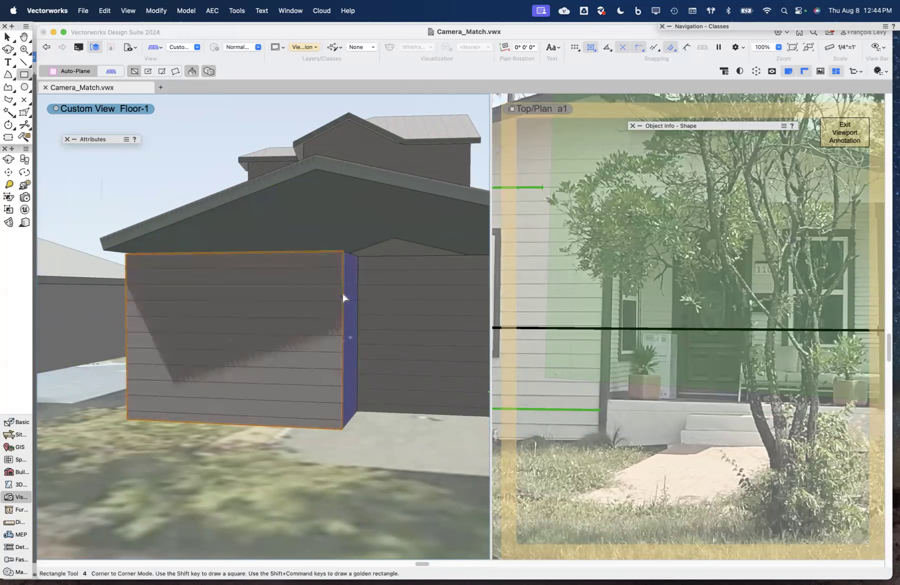
# Delete the measuring rectangle from the projecting siding wall and return to a single view pane showing the street photo annotation
pyautogui.press('Delete')
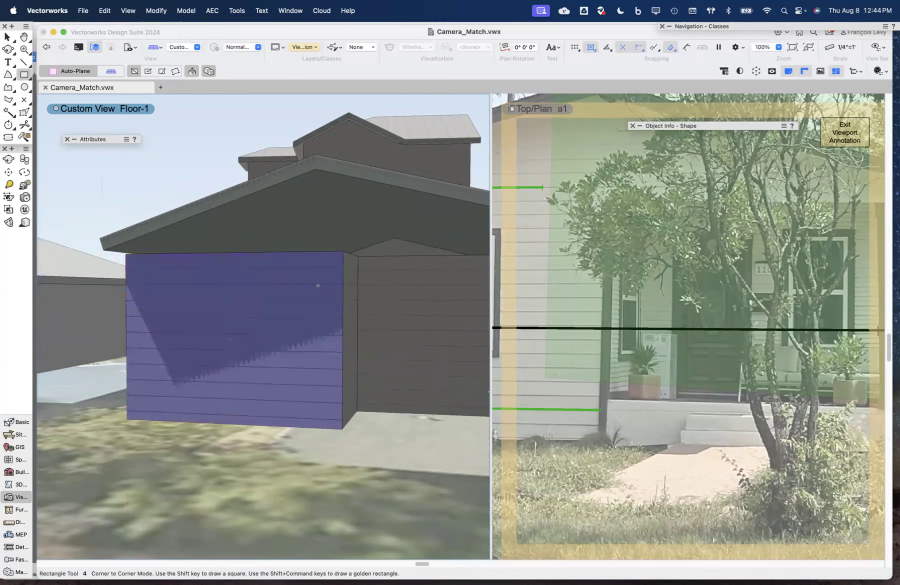
pyautogui.click(128, 11)
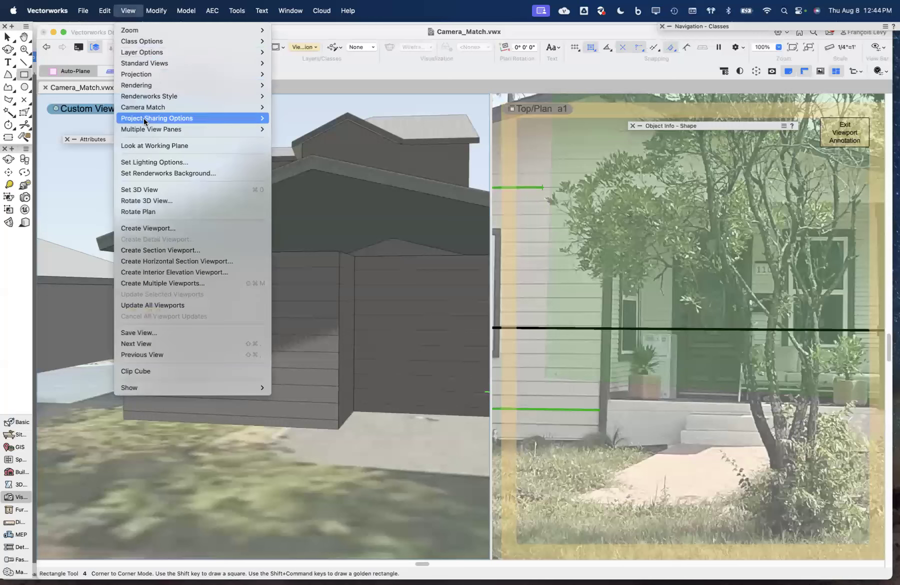
pyautogui.moveTo(155, 89)
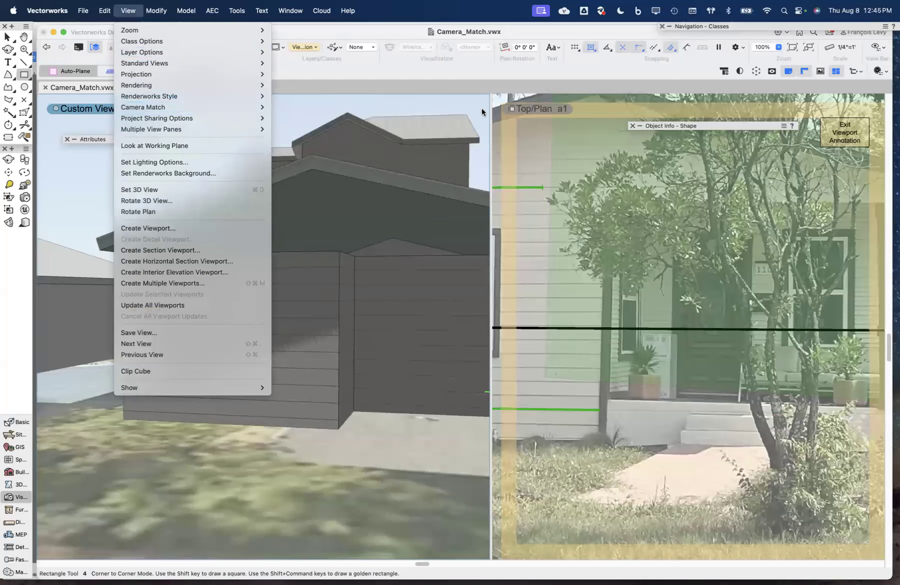
pyautogui.click(528, 113)
pyautogui.click(531, 109)
pyautogui.click(545, 118)
pyautogui.press('x')
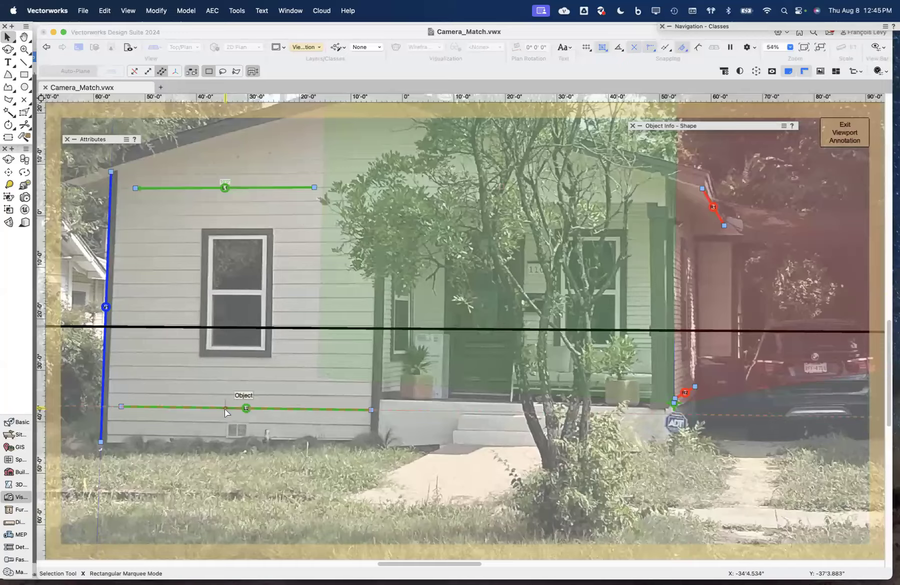
# Stretch control line L2 along the siding so it spans the front wall's full width, from the V1 corner line to the porch-side corner trim
pyautogui.scroll(1, 225, 407)
pyautogui.scroll(4, 224, 407)
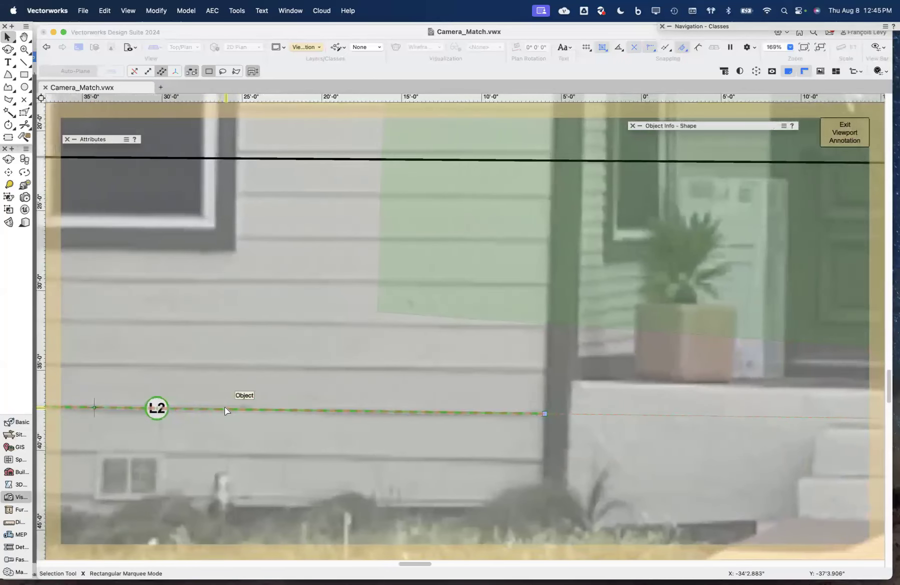
pyautogui.moveTo(537, 414); pyautogui.dragTo(556, 415)
pyautogui.hscroll(-15, 543, 448)
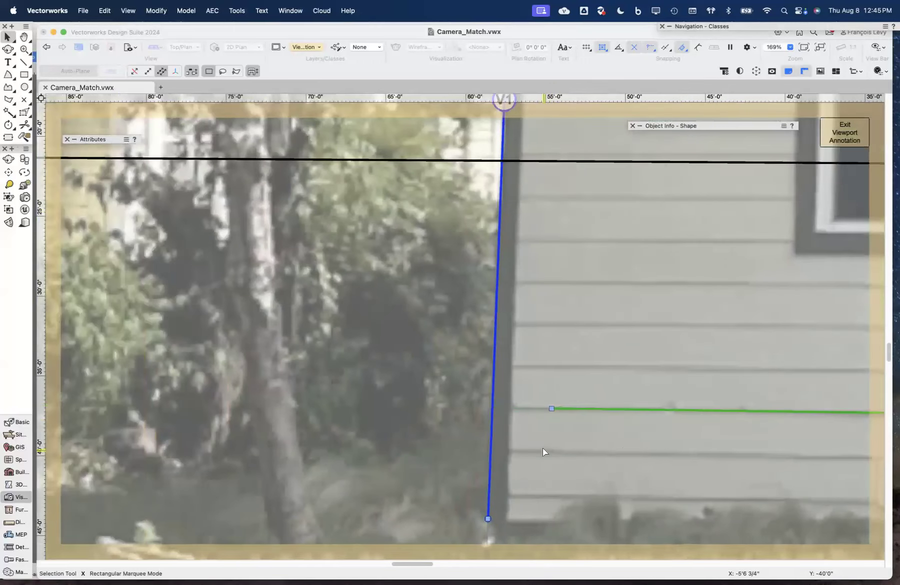
pyautogui.moveTo(551, 409); pyautogui.dragTo(494, 417)
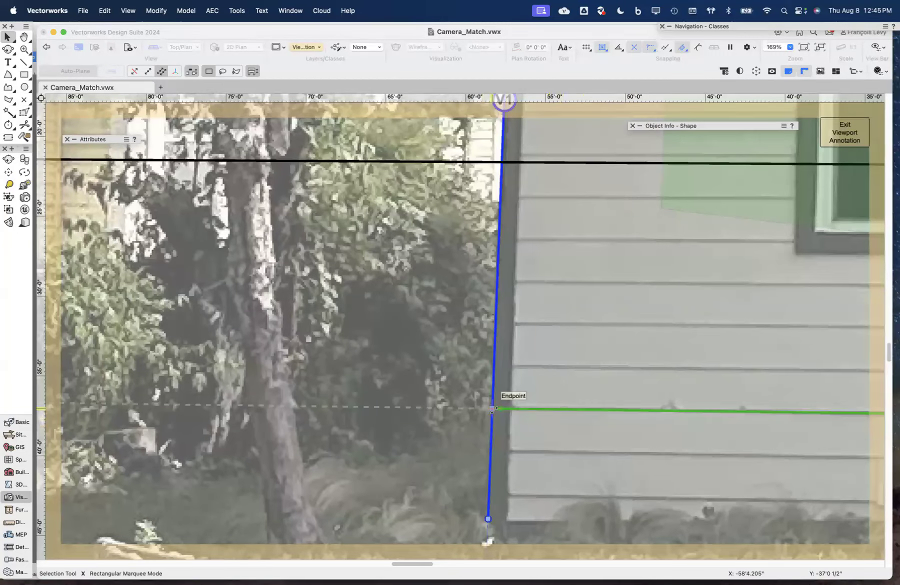
# Set the camera match's Measured Line to L2 and its Measured Length to 12'5.5"
pyautogui.hscroll(15, 826, 410)
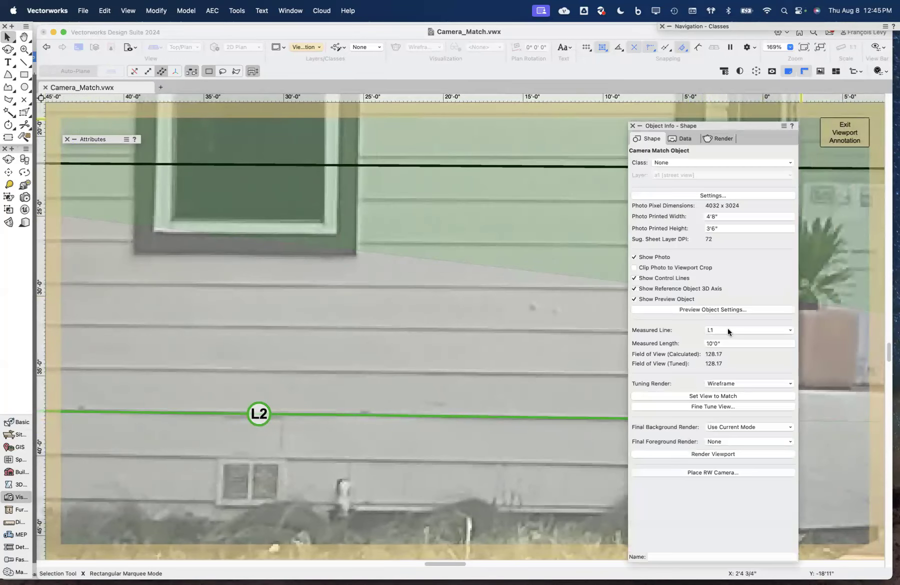
pyautogui.click(727, 331)
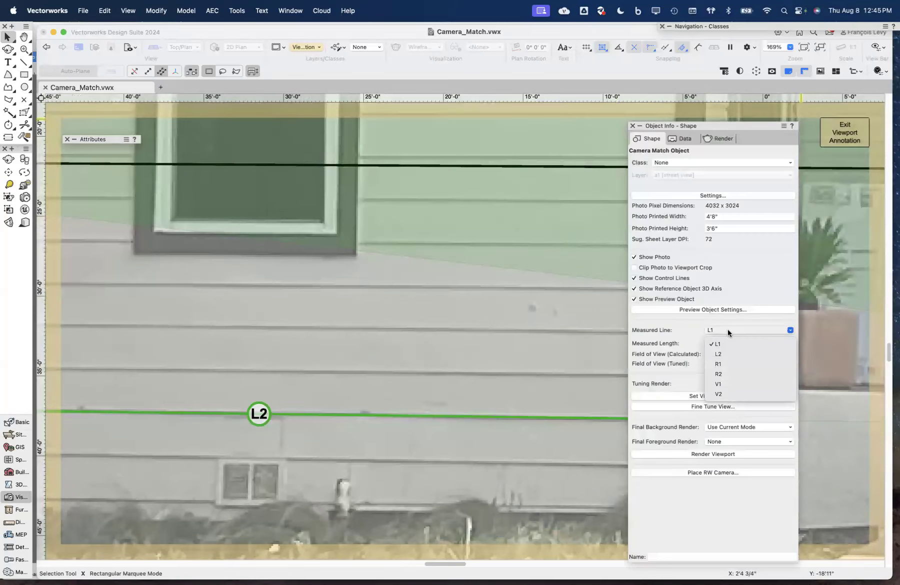
pyautogui.click(731, 353)
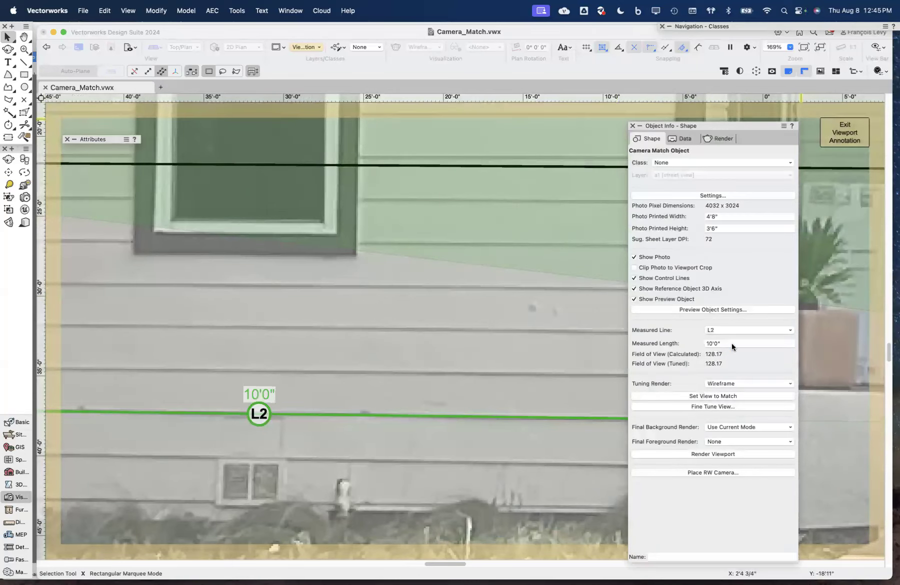
pyautogui.click(715, 343)
pyautogui.moveTo(715, 343); pyautogui.dragTo(676, 344)
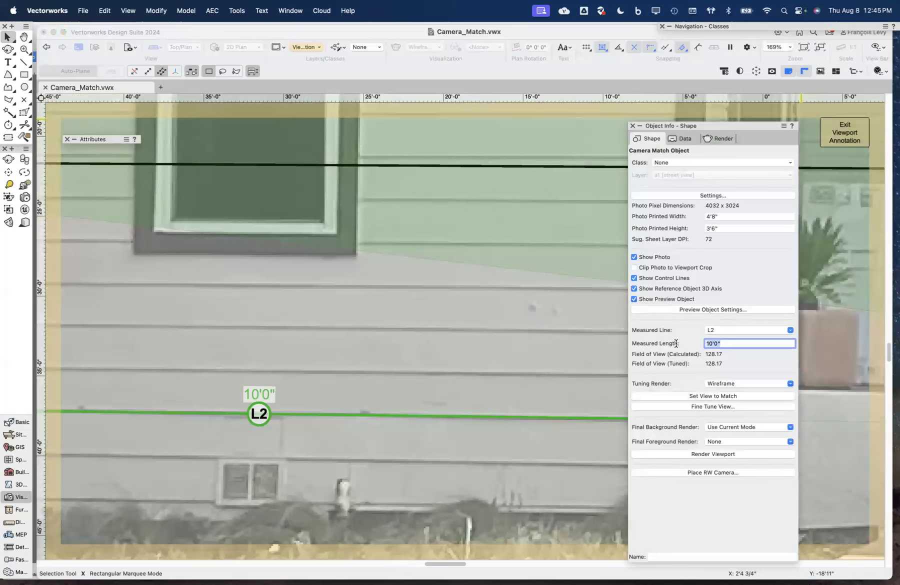
pyautogui.write("12'5.5")
pyautogui.press('Tab')
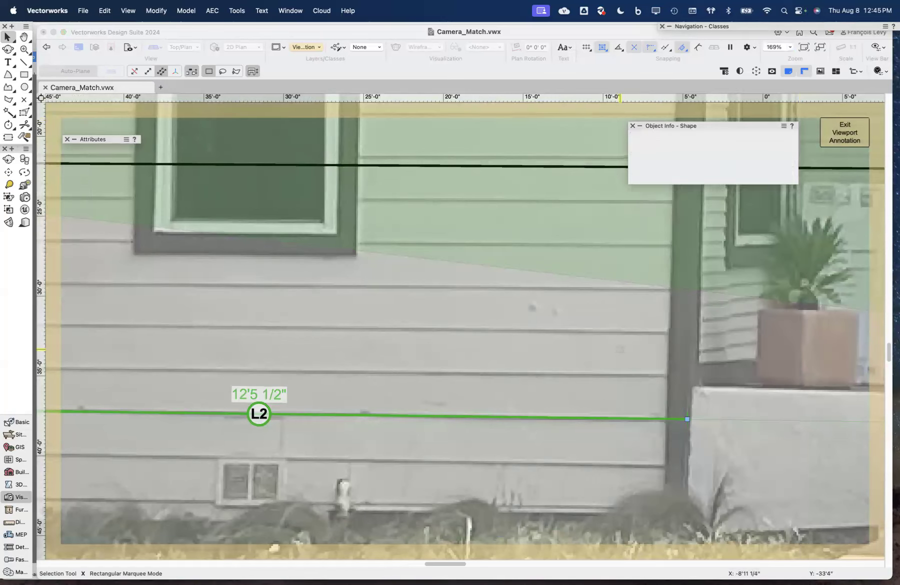
# Enable multiple view panes again to show the 3D house model beside the whole street photo
pyautogui.scroll(-7, 567, 361)
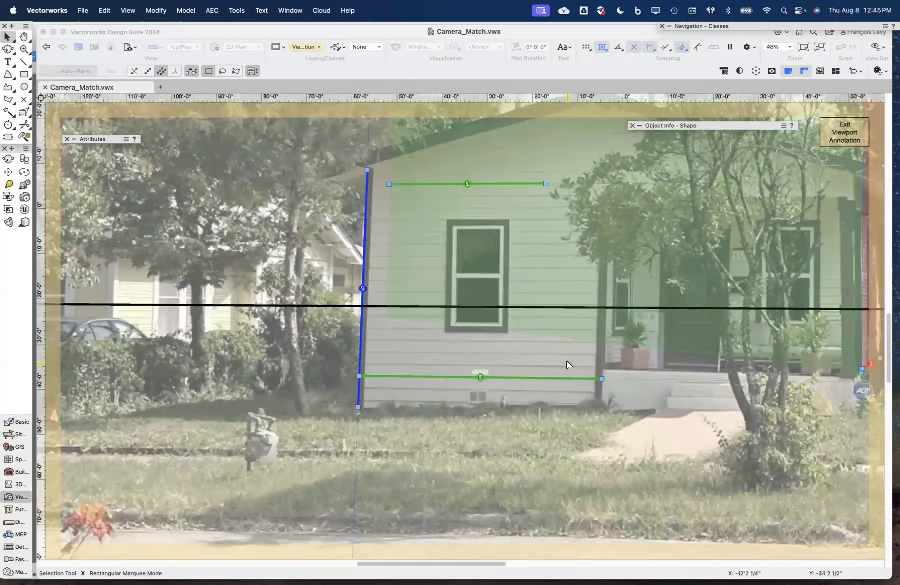
pyautogui.hscroll(8, 568, 361)
pyautogui.scroll(-6, 566, 360)
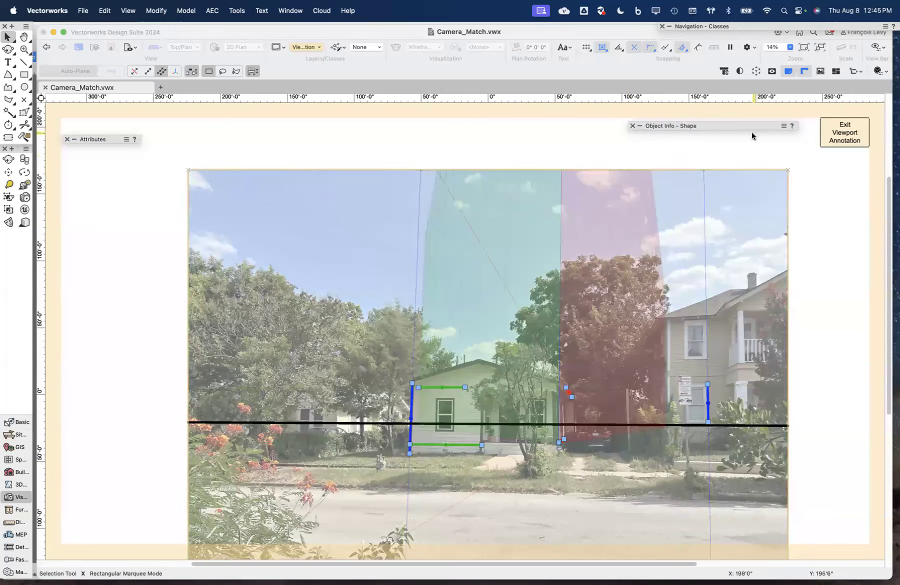
pyautogui.click(127, 11)
pyautogui.moveTo(150, 130)
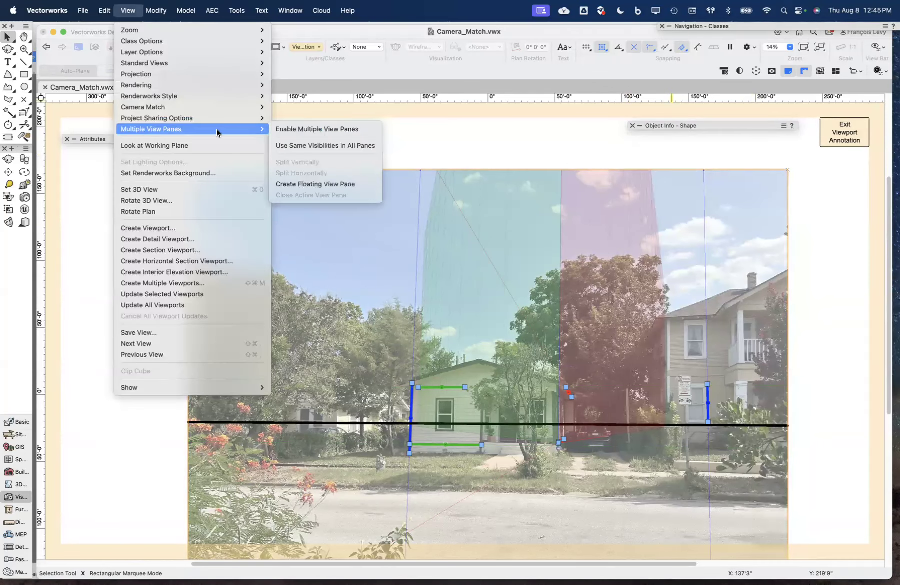
pyautogui.click(320, 129)
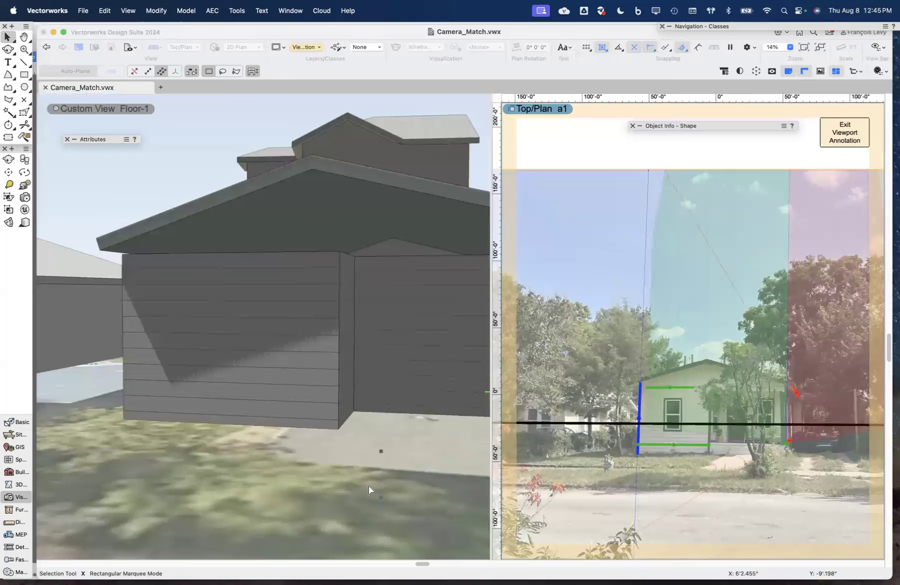
# Start a rectangle on the model's recessed porch wall, snapped to the wall's upper-left corner
pyautogui.hscroll(10, 351, 484)
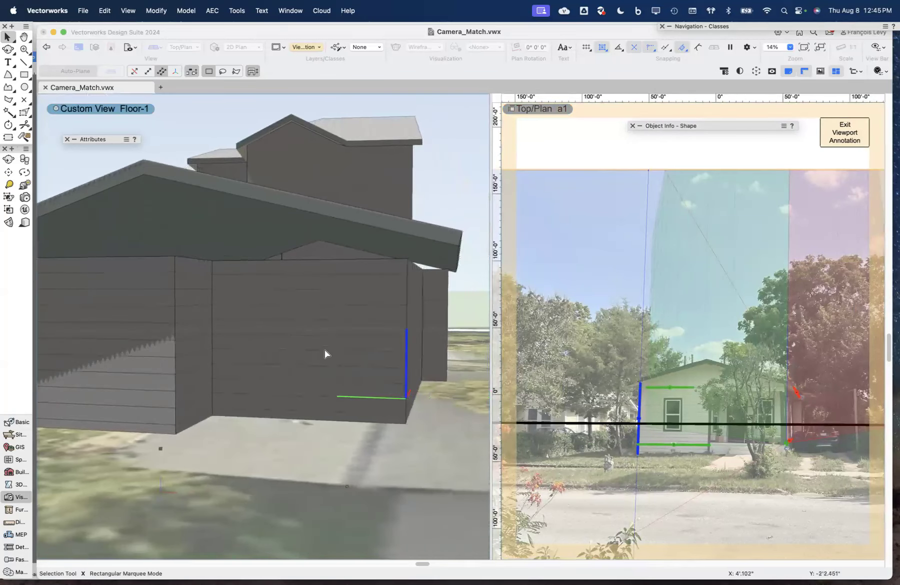
pyautogui.click(323, 356)
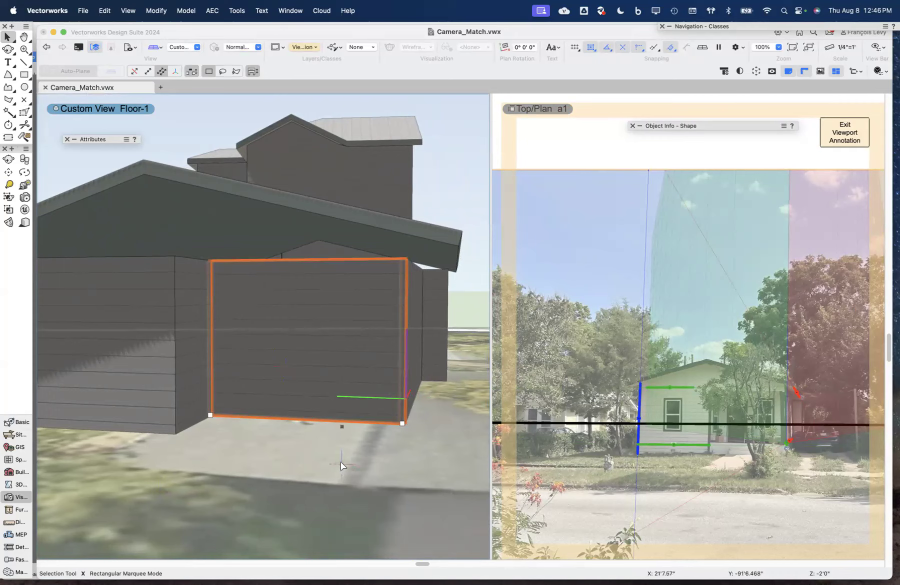
pyautogui.press('4')
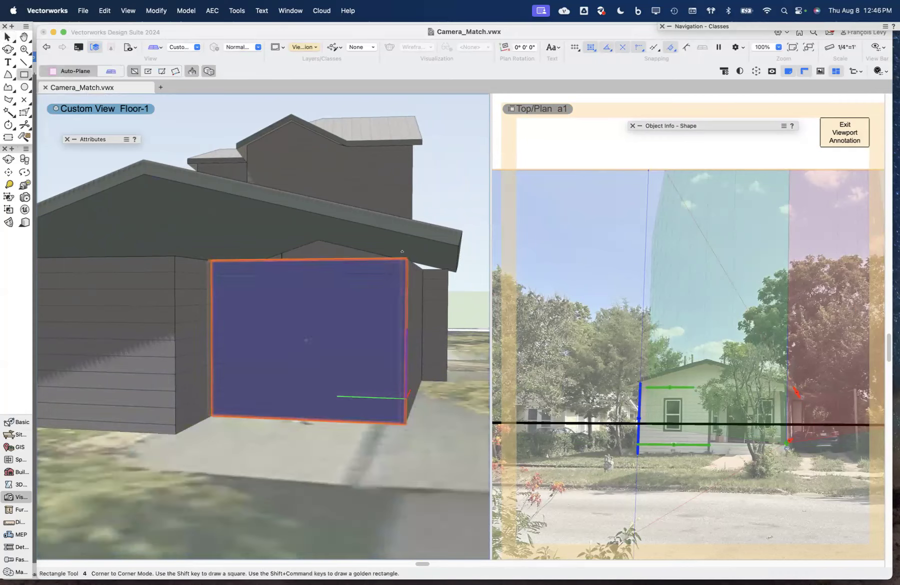
pyautogui.click(217, 260)
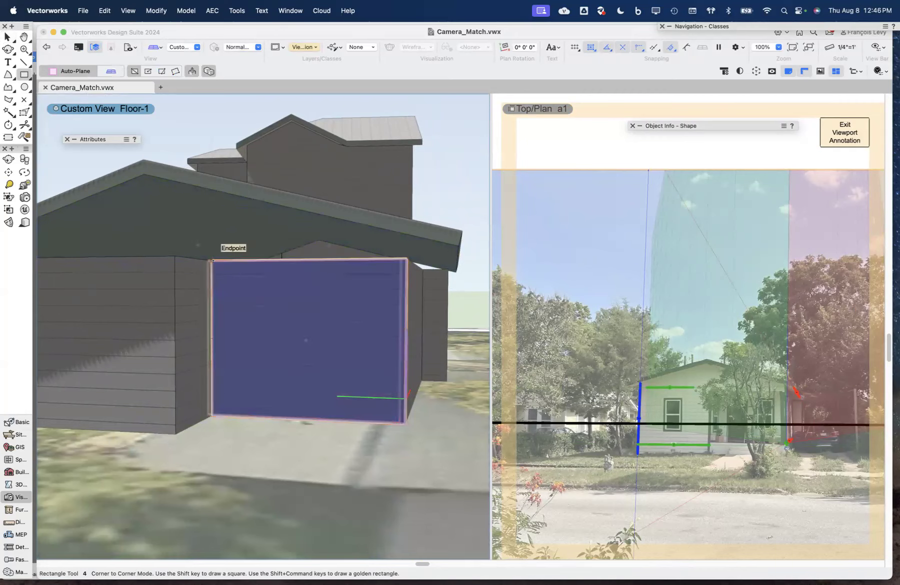
# Measure the width and height of the recessed front wall in the 3D model with the Rectangle tool
pyautogui.click(407, 425)
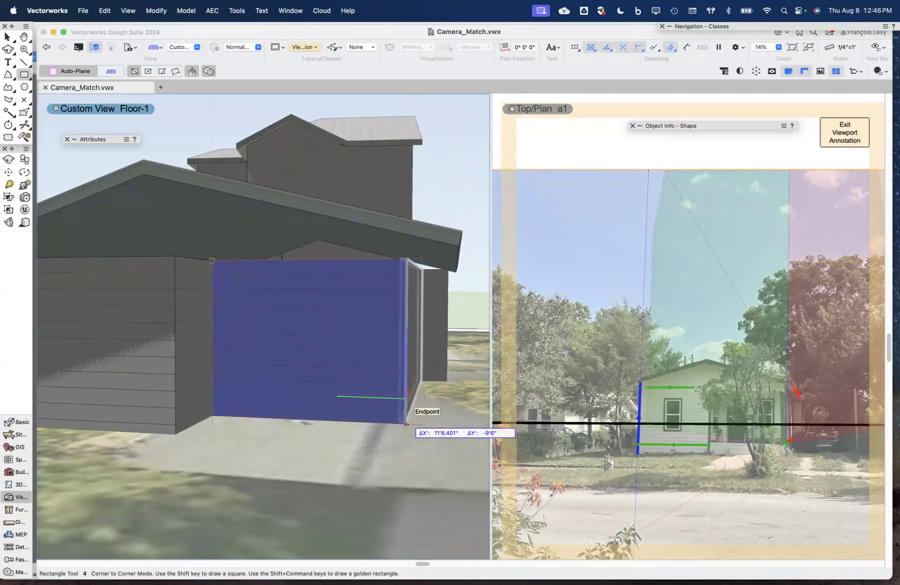
pyautogui.hscroll(5, 407, 424)
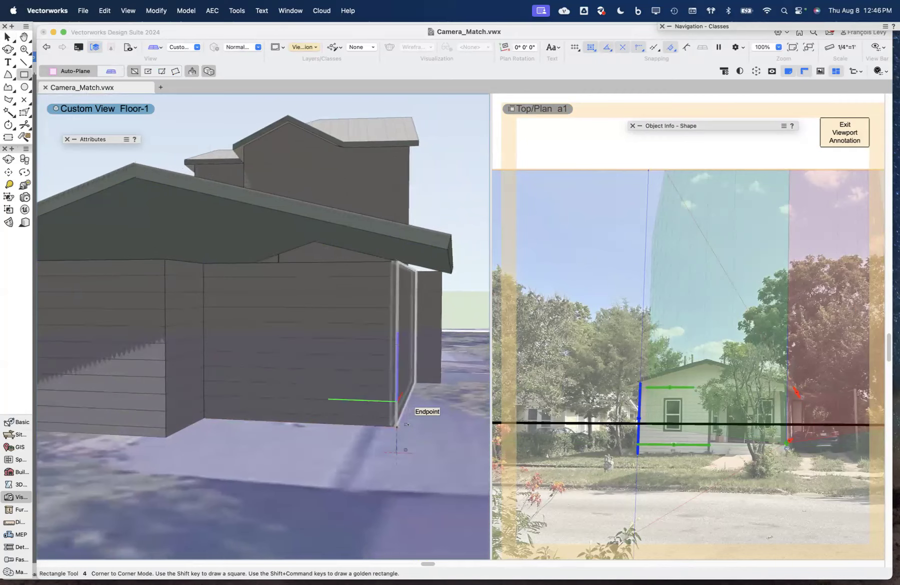
# Turn off multiple view panes so only the photo viewport annotation is shown, and activate the Selection tool
pyautogui.click(539, 271)
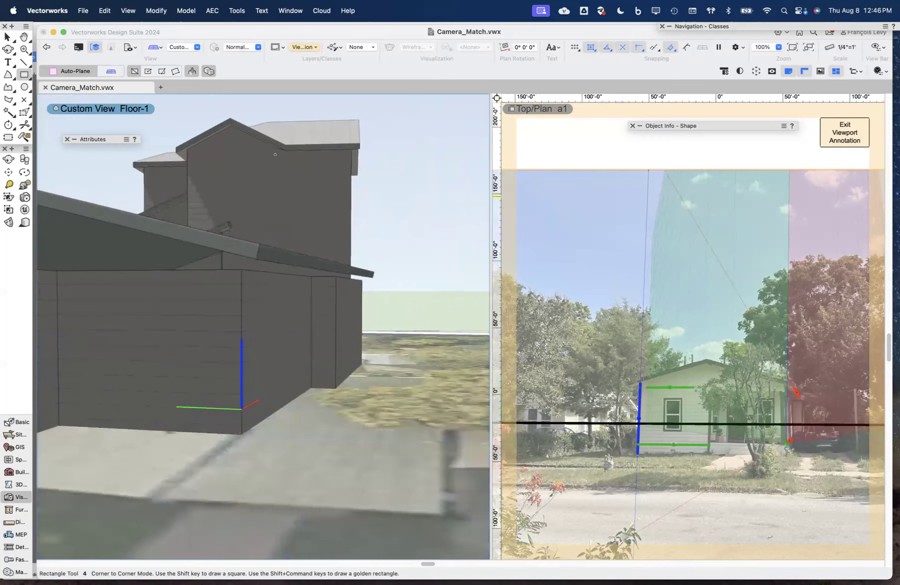
pyautogui.rightClick(552, 109)
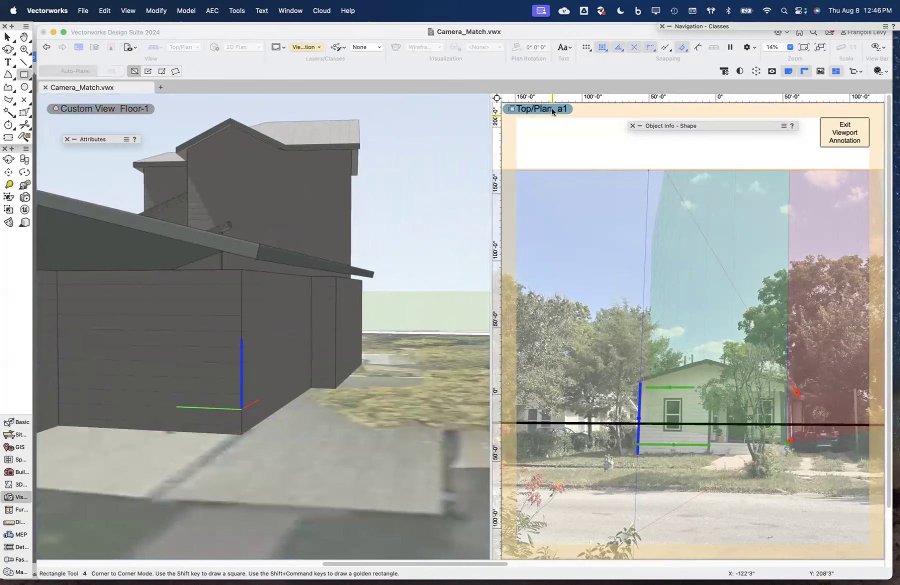
pyautogui.click(552, 110)
pyautogui.rightClick(551, 109)
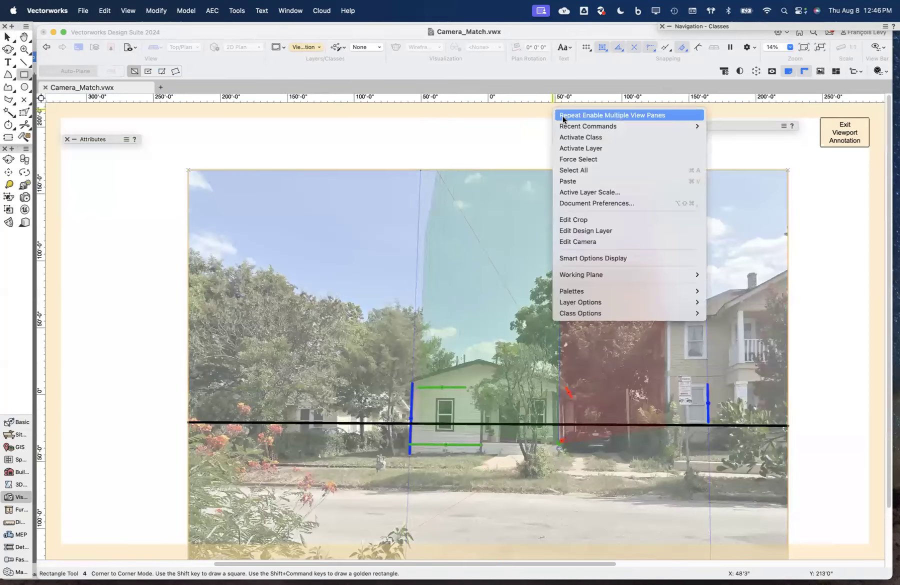
pyautogui.click(469, 132)
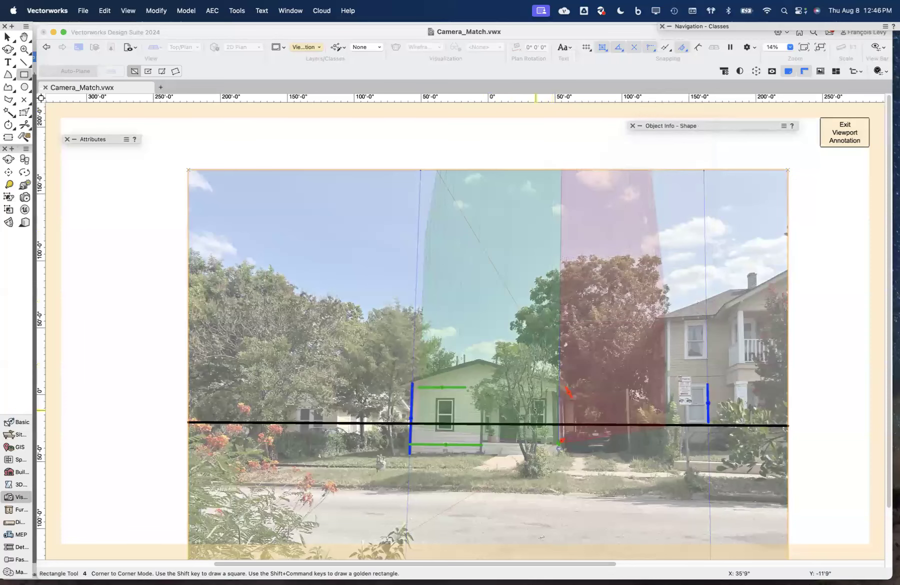
pyautogui.scroll(5, 530, 400)
pyautogui.press('x')
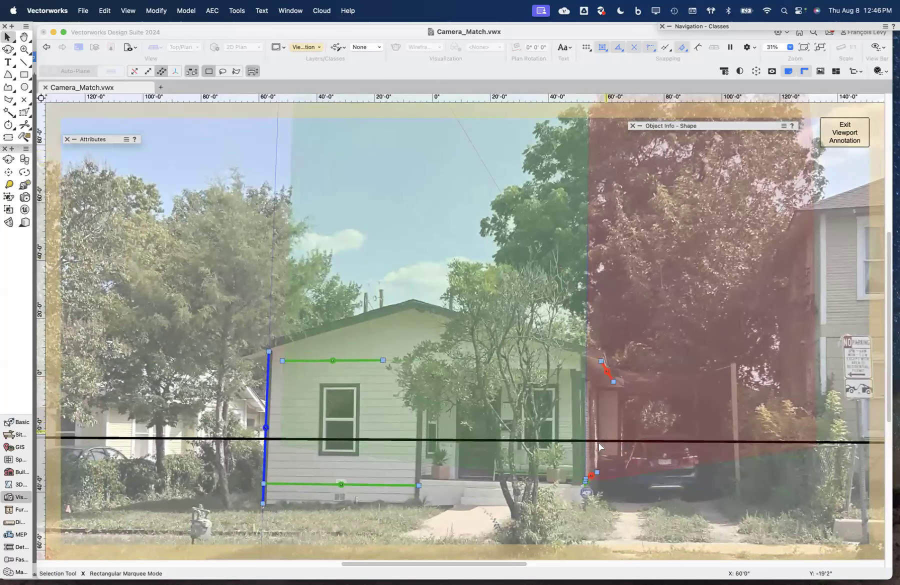
# Unconstrain the camera match preview object's dimensions, setting the left plane length to 11'8 and the plane height to 8'
pyautogui.moveTo(708, 128)
pyautogui.moveTo(665, 129)
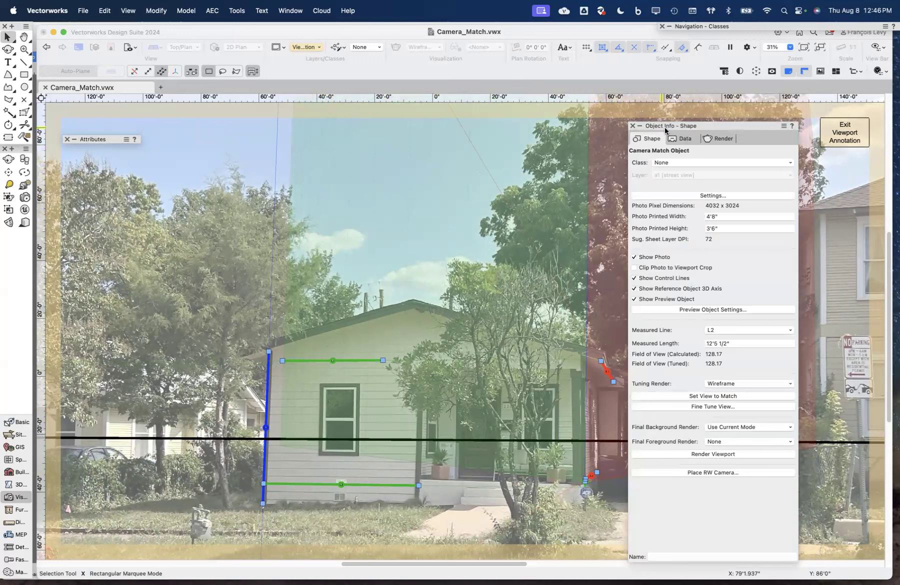
pyautogui.click(707, 310)
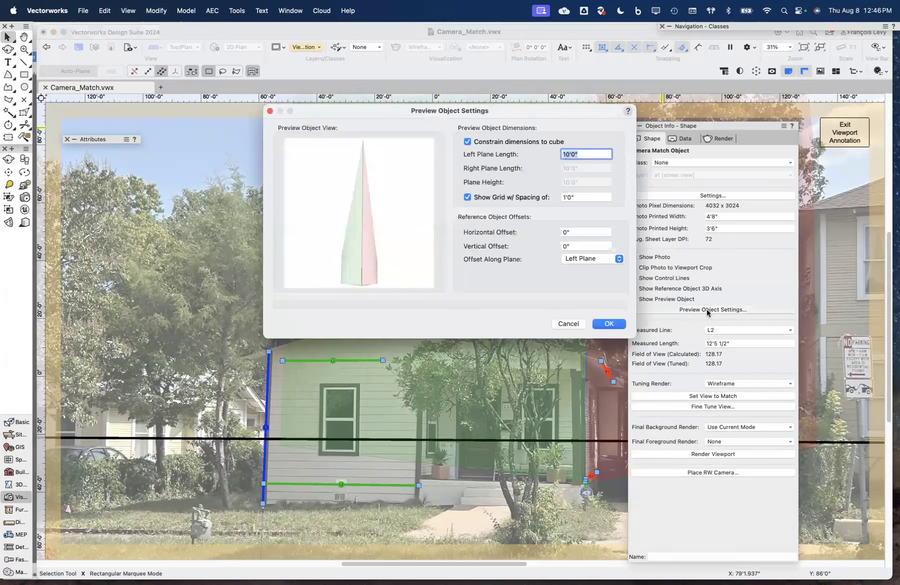
pyautogui.click(546, 142)
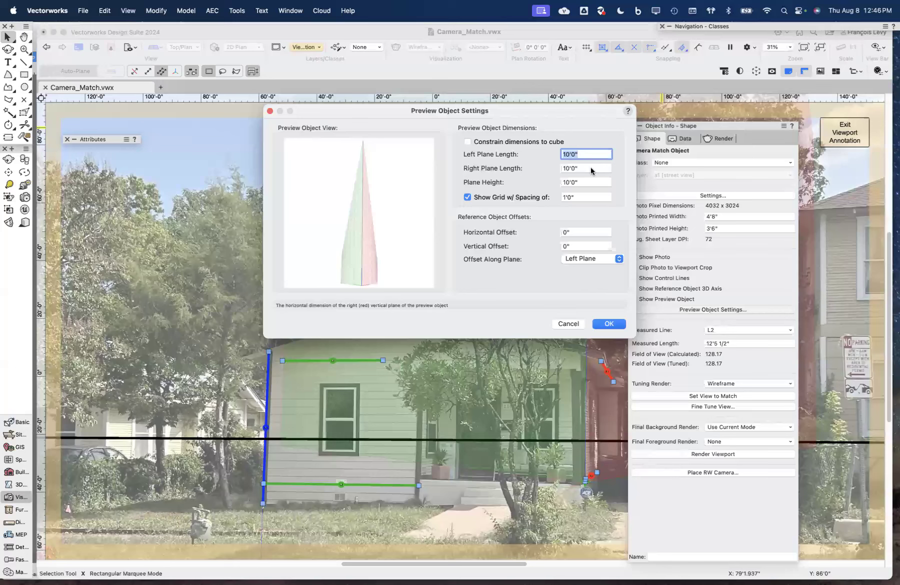
pyautogui.write('11')
pyautogui.write("'8")
pyautogui.press('Tab')
pyautogui.press('Tab')
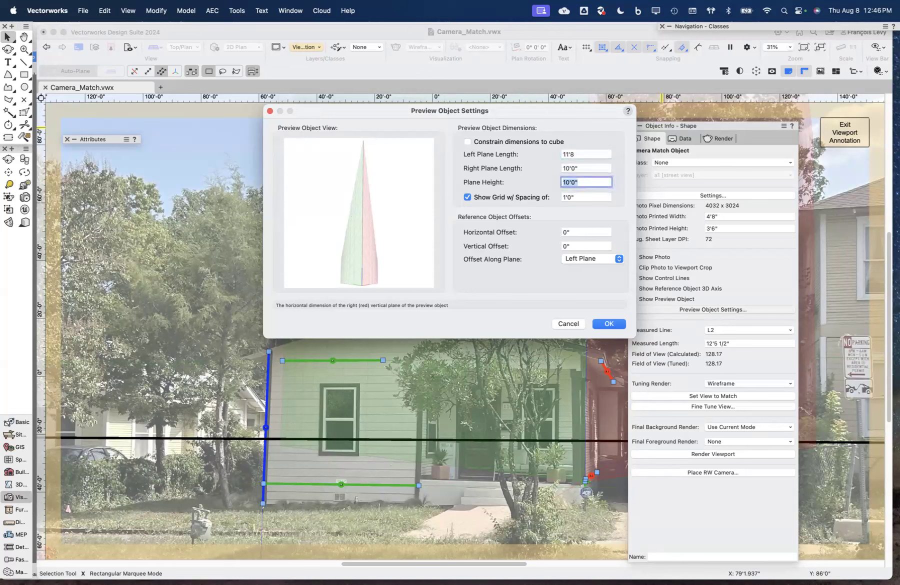
pyautogui.write('8')
pyautogui.press('Tab')
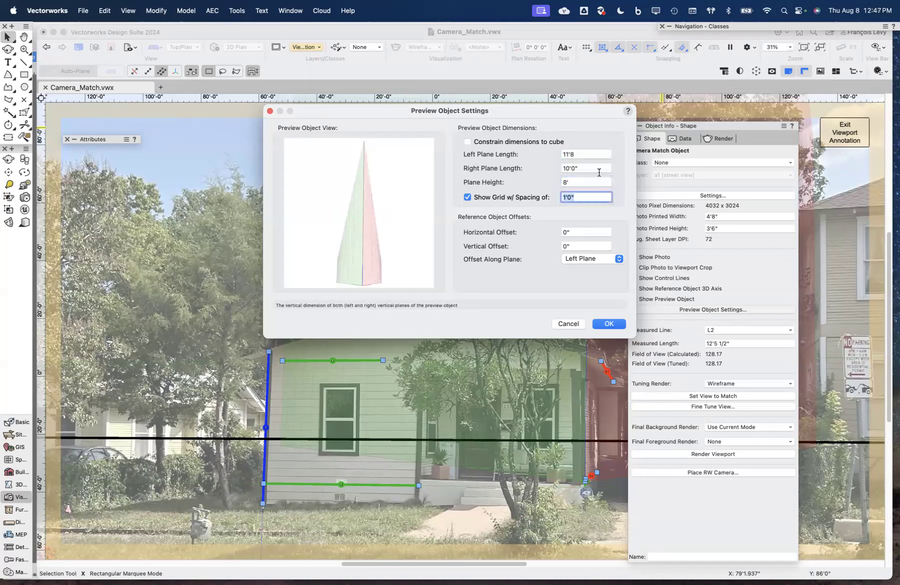
pyautogui.click(609, 324)
# Examine how the preview planes and control lines line up with the house front in the photo
pyautogui.hscroll(4, 556, 341)
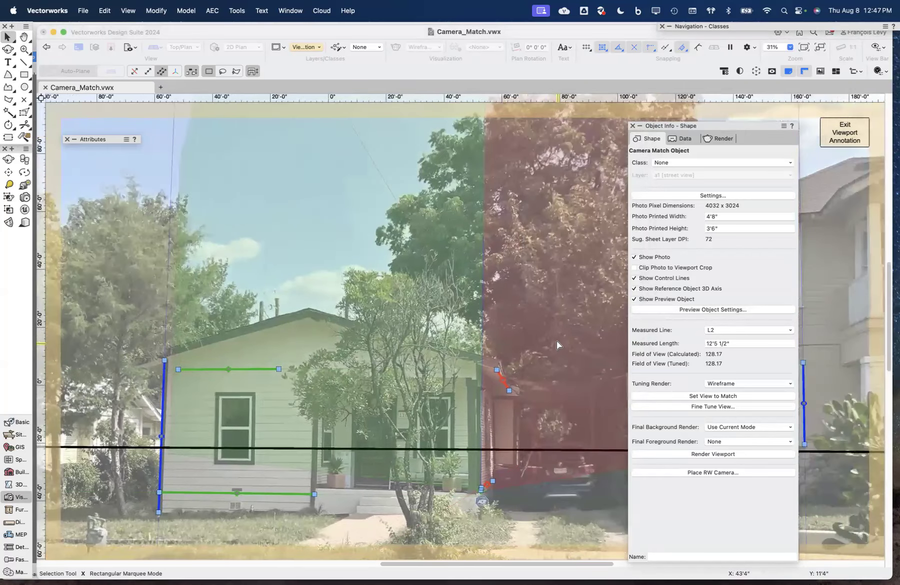
pyautogui.hscroll(2, 556, 341)
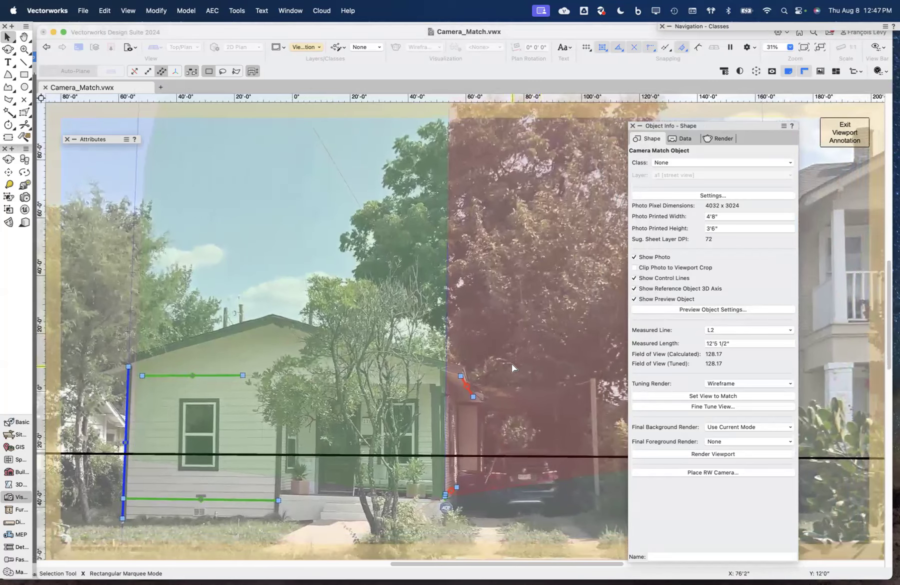
pyautogui.hscroll(1, 512, 368)
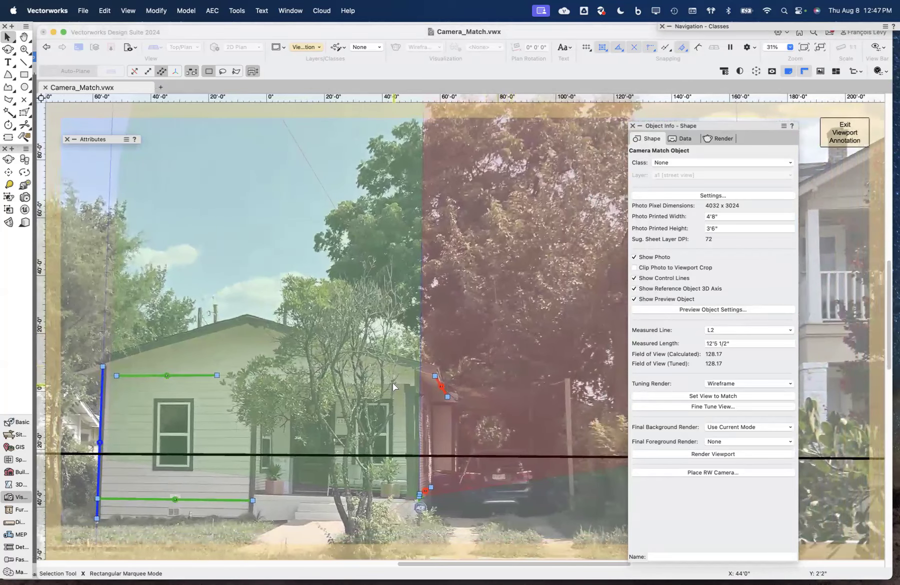
pyautogui.hscroll(-1, 393, 384)
pyautogui.scroll(-5, 392, 384)
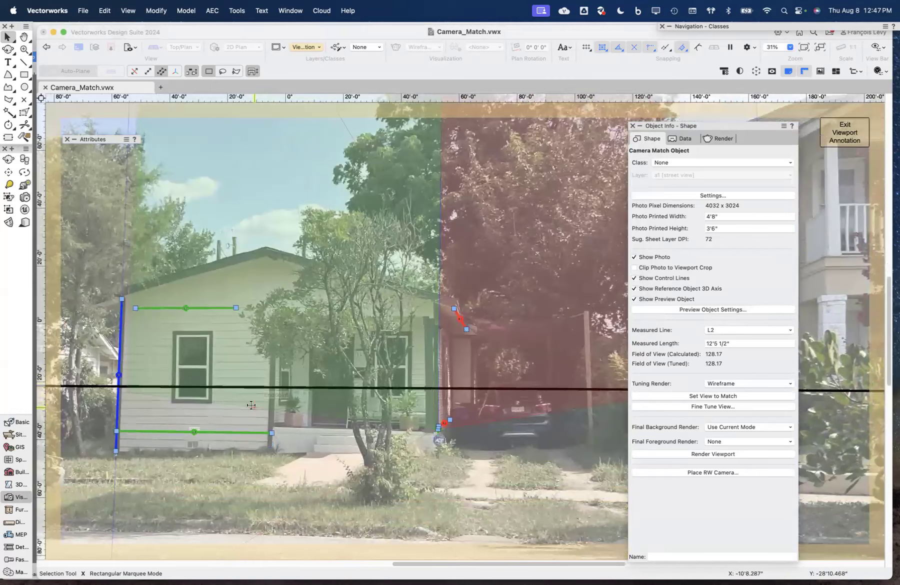
pyautogui.press('c')
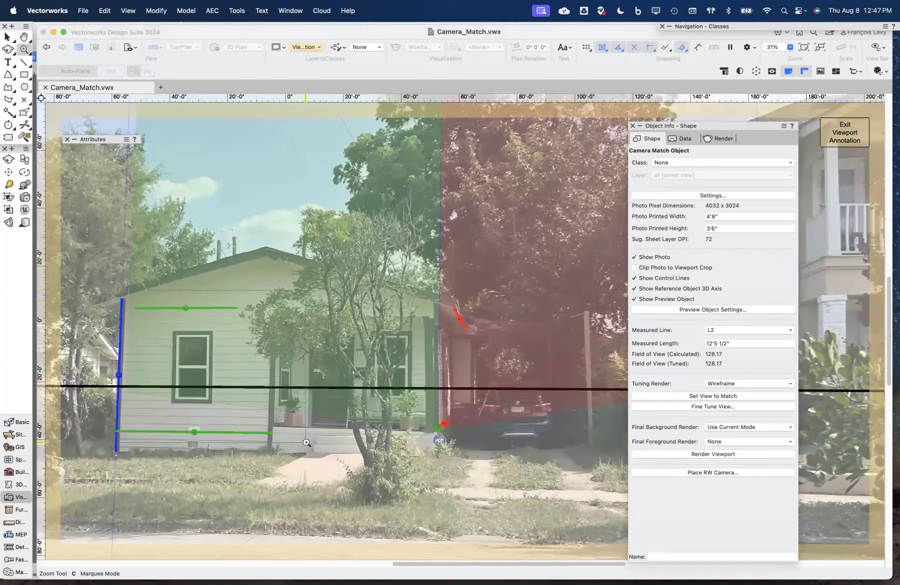
pyautogui.keyDown('alt'); pyautogui.scroll(5, 300, 434); pyautogui.keyUp('alt')
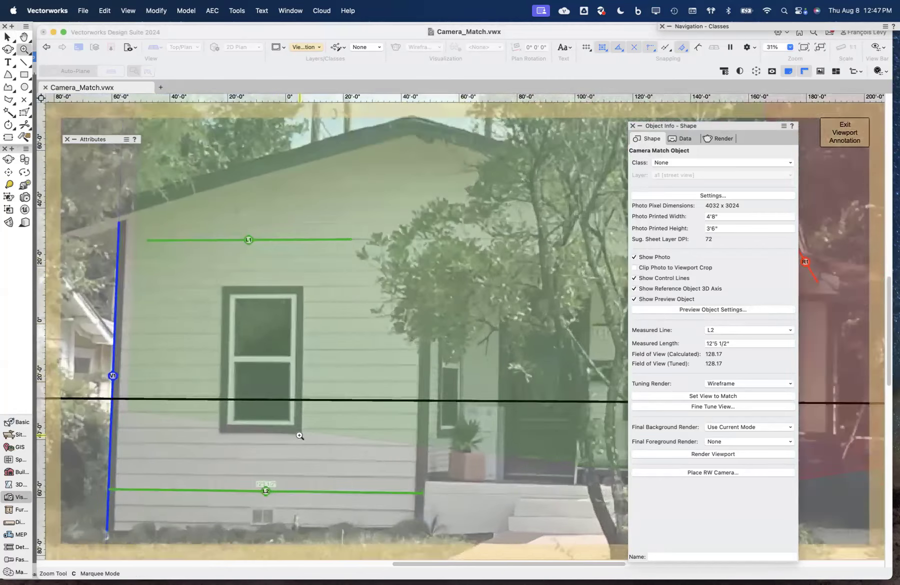
pyautogui.keyDown('alt'); pyautogui.scroll(-8, 300, 434); pyautogui.keyUp('alt')
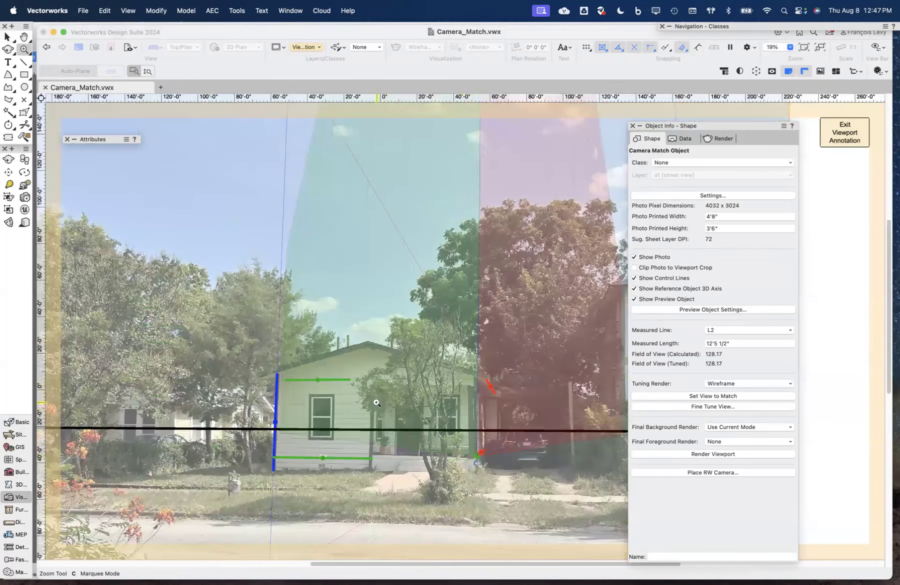
# Nudge the porch-side endpoint of control line L2 to the siding joint at the corner trim, with snapping suspended
pyautogui.keyDown('alt'); pyautogui.scroll(10, 336, 452); pyautogui.keyUp('alt')
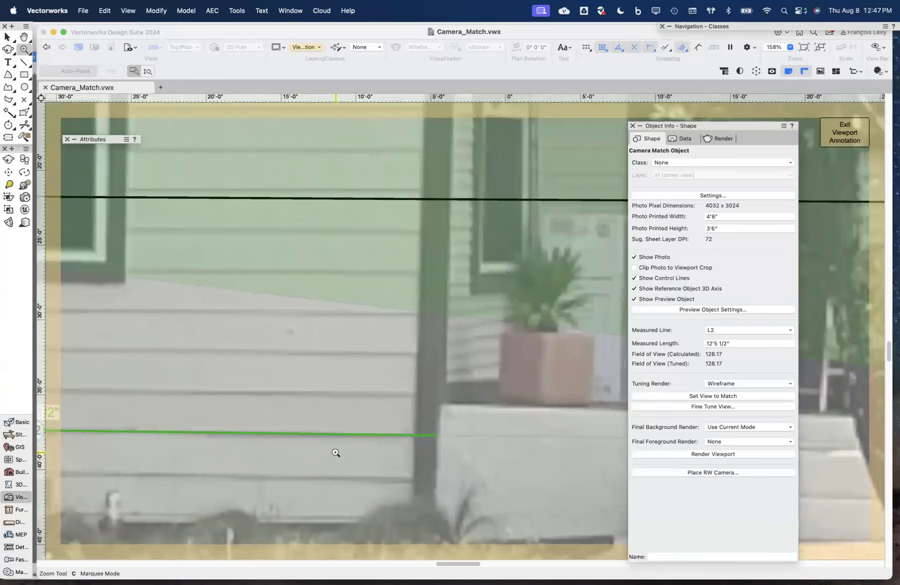
pyautogui.press('x')
pyautogui.click(415, 433)
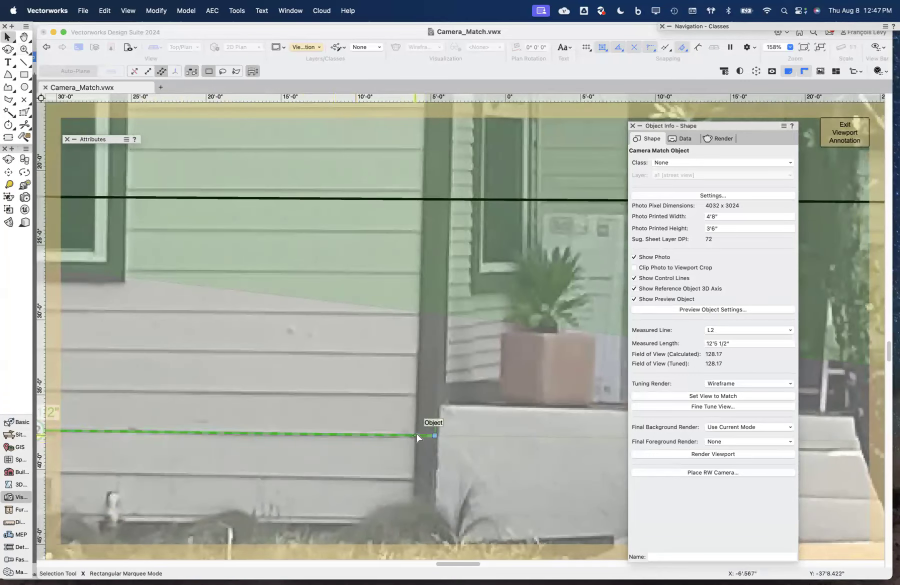
pyautogui.hscroll(-10, 360, 457)
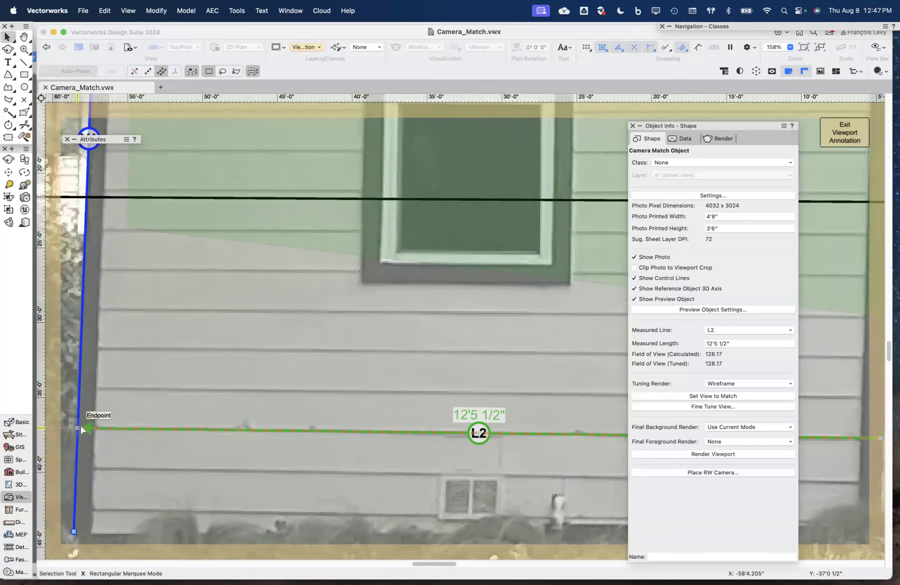
pyautogui.keyDown('alt'); pyautogui.scroll(5, 181, 431); pyautogui.keyUp('alt')
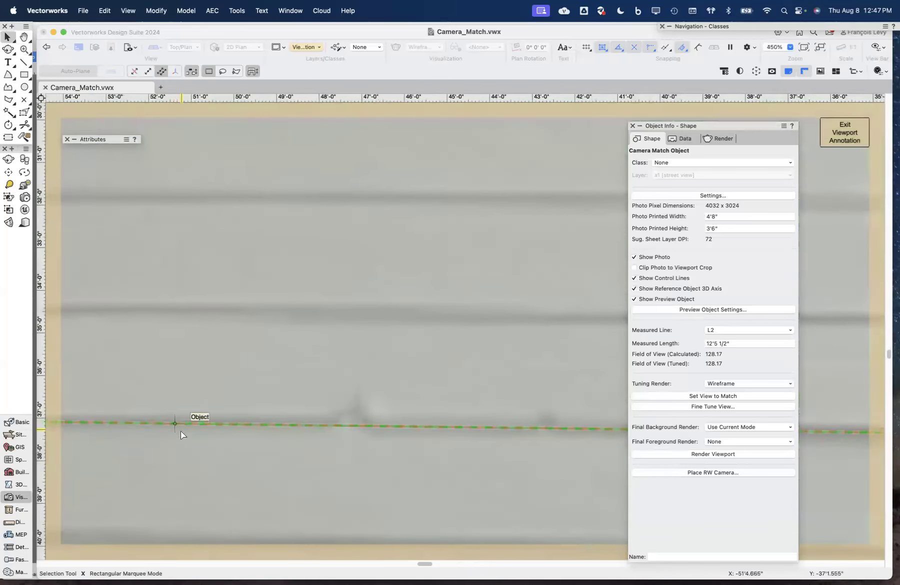
pyautogui.hscroll(10, 181, 431)
pyautogui.hscroll(15, 183, 451)
pyautogui.hscroll(-6, 183, 450)
pyautogui.hscroll(2, 185, 450)
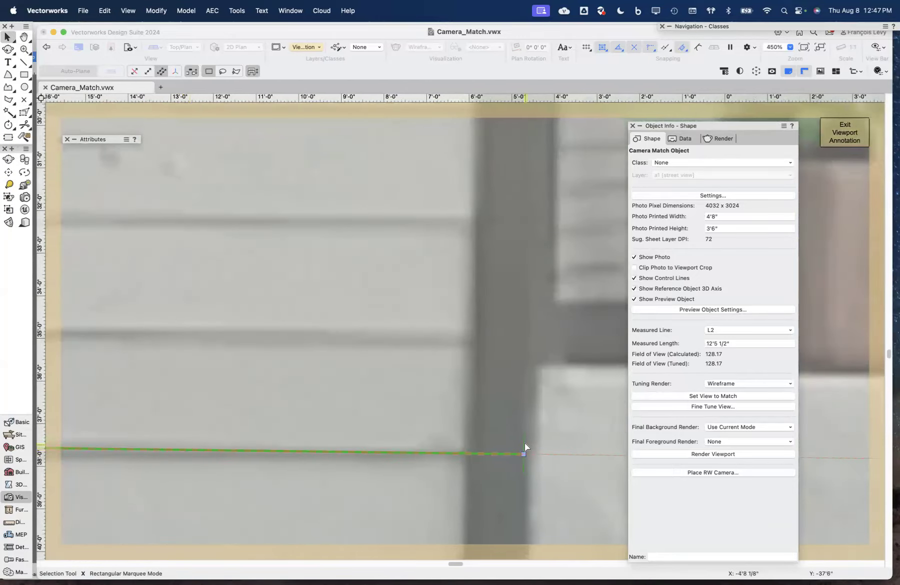
pyautogui.moveTo(525, 454); pyautogui.dragTo(524, 456)
pyautogui.press('`')
# Check control line L2 along the siding joint and fine-tune its porch-side endpoint again at closer range
pyautogui.hscroll(-20, 424, 503)
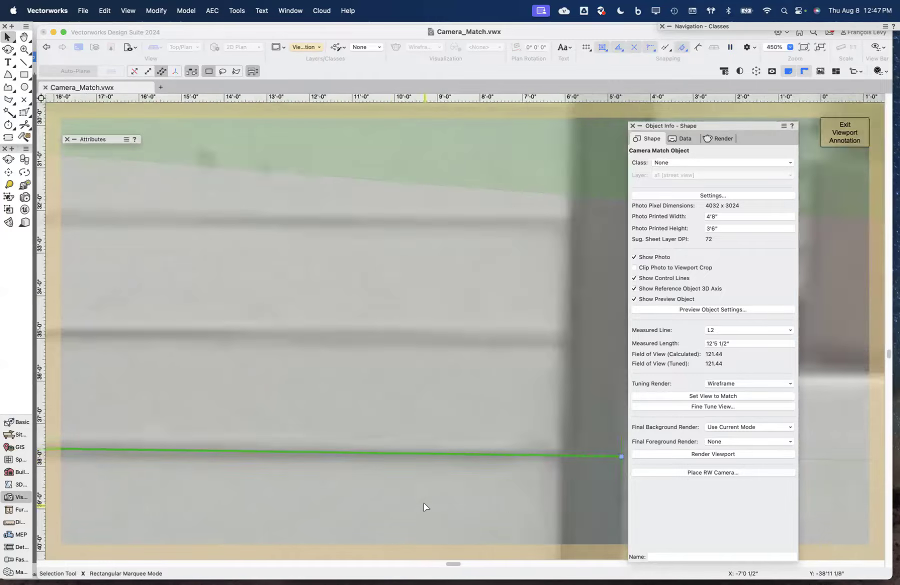
pyautogui.hscroll(-20, 424, 503)
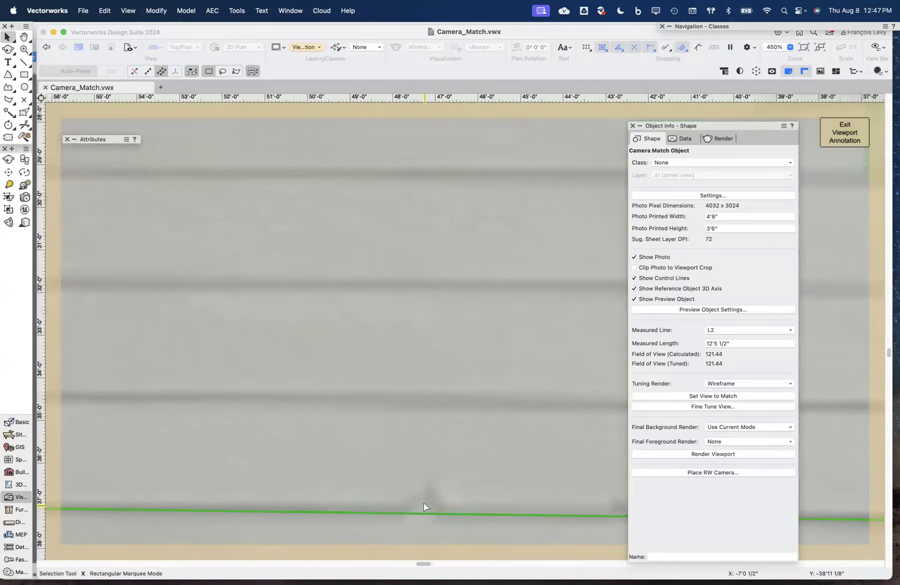
pyautogui.hscroll(20, 423, 502)
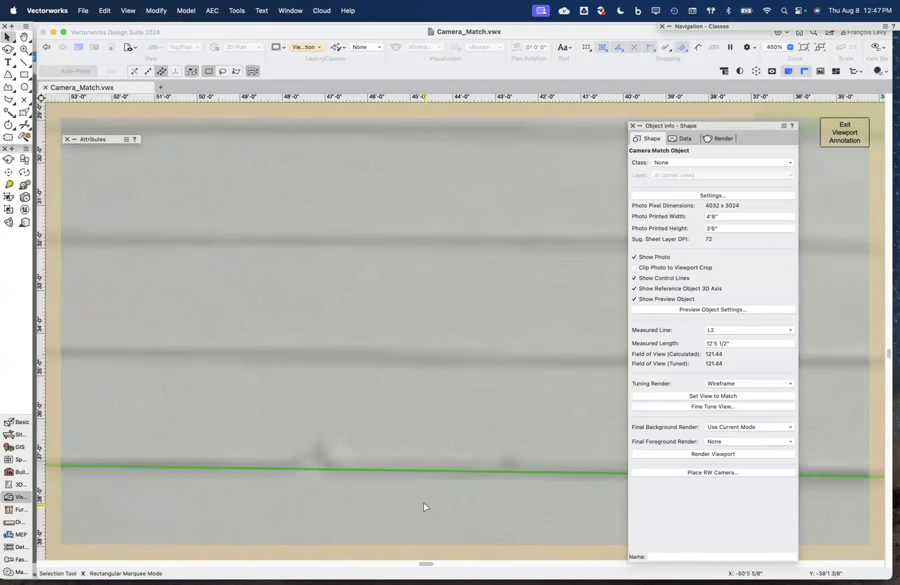
pyautogui.hscroll(20, 423, 503)
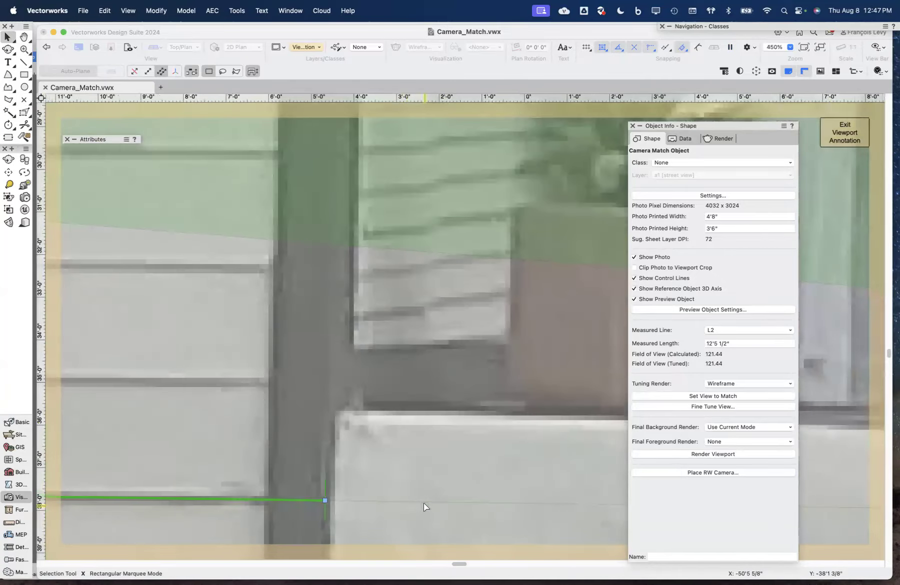
pyautogui.scroll(5, 325, 500)
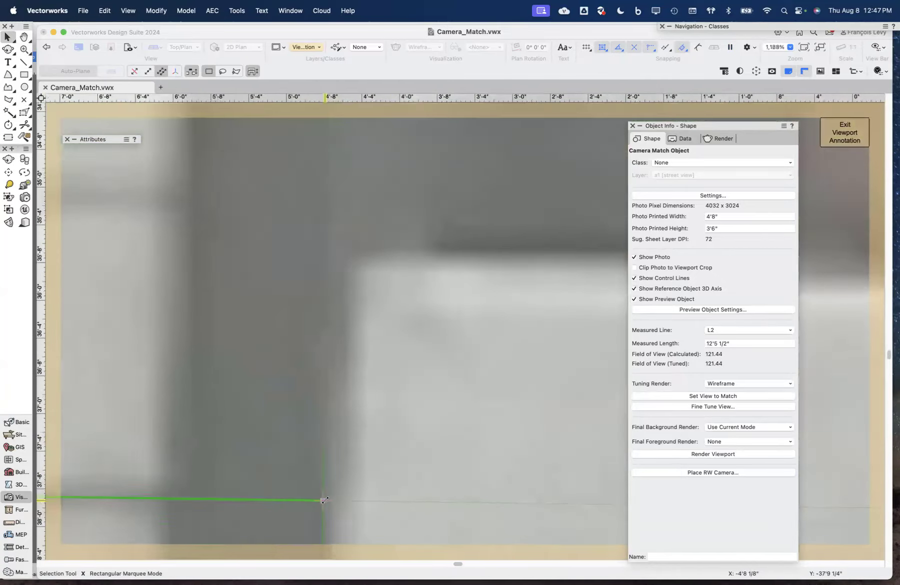
pyautogui.moveTo(325, 500); pyautogui.dragTo(323, 505)
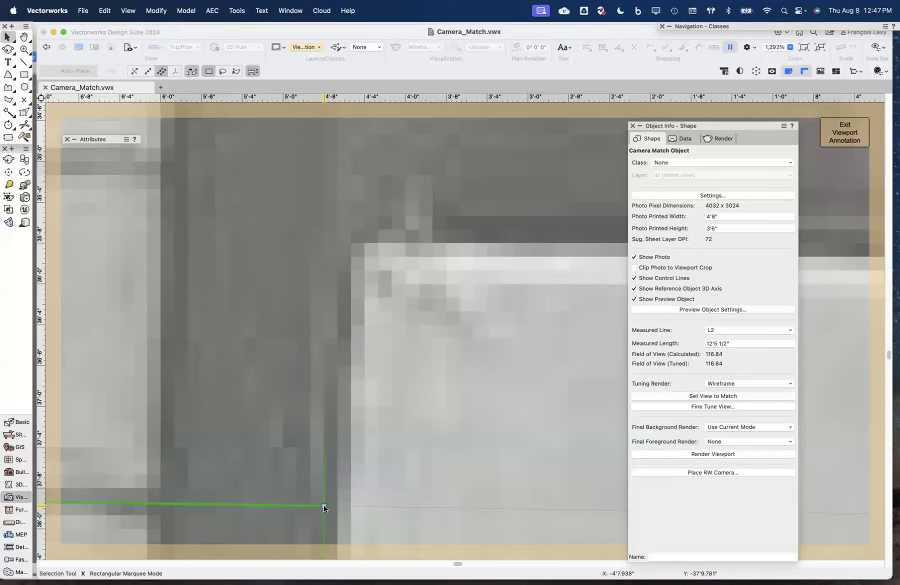
# Examine the height and extent of the preview planes against the roof, walls and porch in the photo
pyautogui.scroll(-5, 321, 346)
pyautogui.scroll(-6, 320, 346)
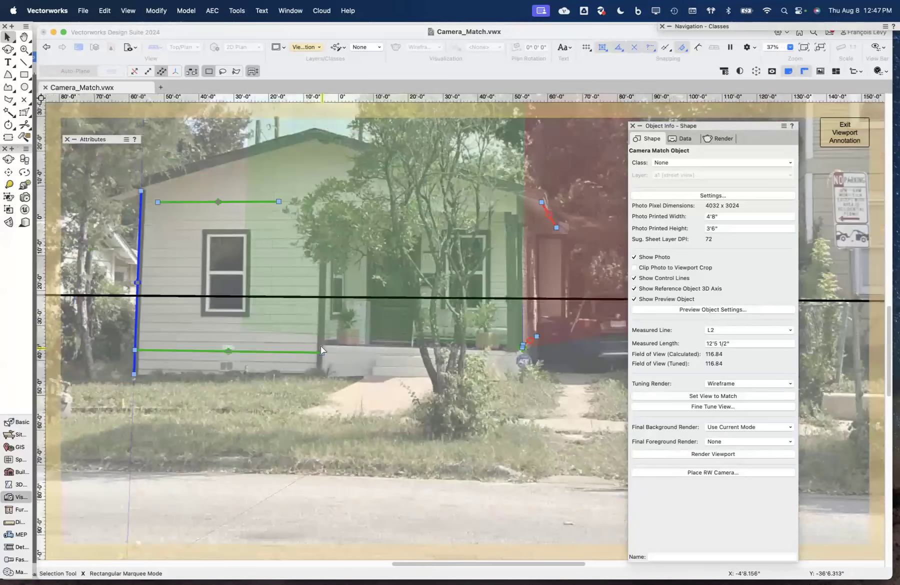
pyautogui.scroll(5, 321, 349)
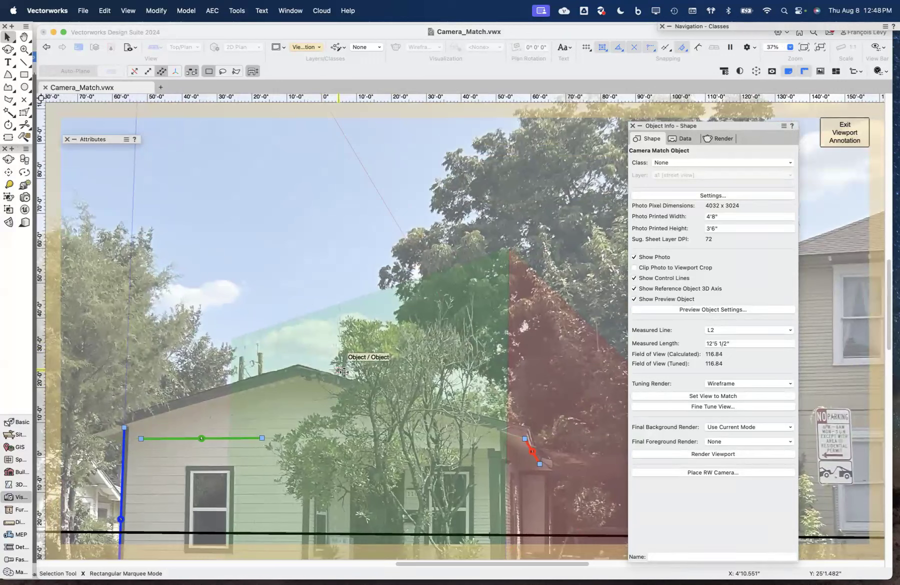
pyautogui.scroll(-4, 293, 389)
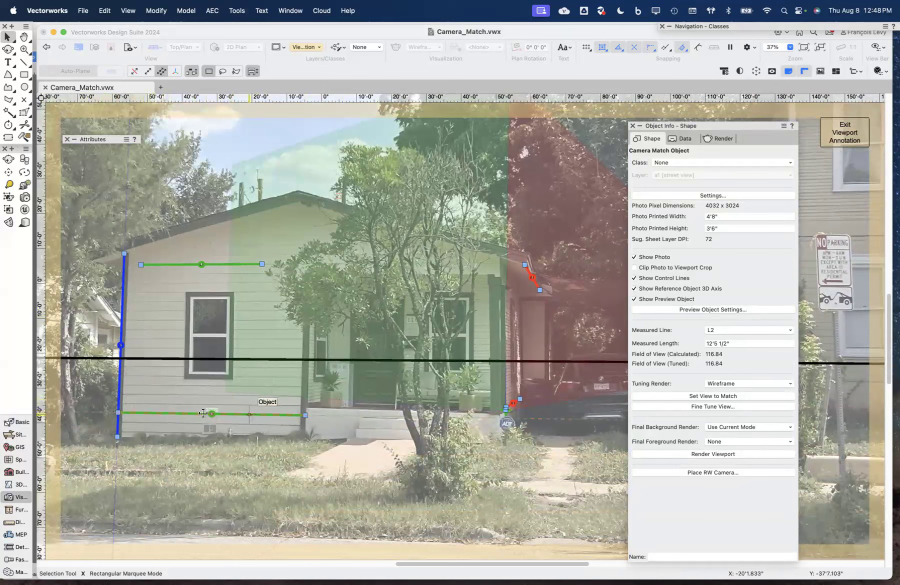
pyautogui.scroll(1, 291, 396)
pyautogui.hscroll(1, 291, 396)
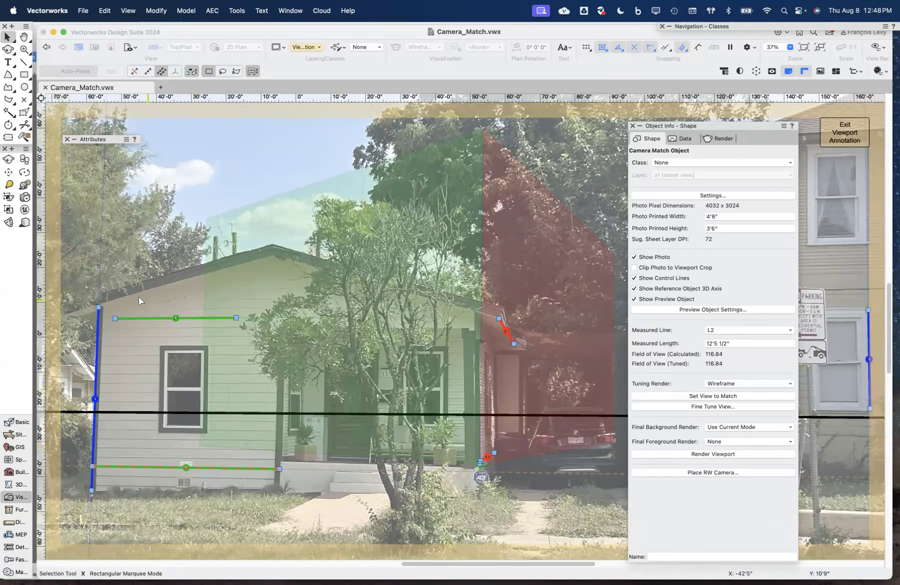
# Check control line L1 along the upper siding joint and nudge its outer endpoint, nearest the house's corner trim, onto the joint with snapping suspended
pyautogui.scroll(5, 136, 318)
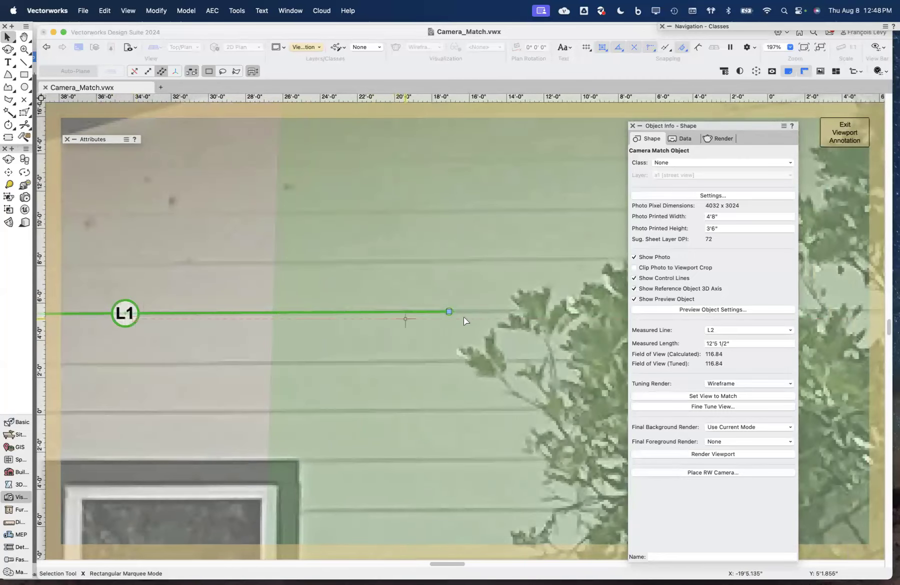
pyautogui.scroll(6, 447, 312)
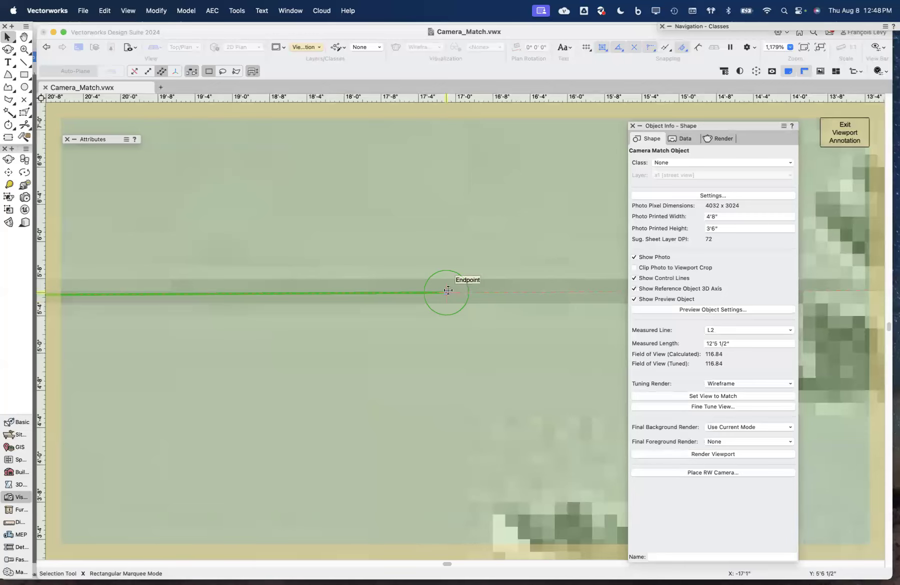
pyautogui.scroll(-5, 446, 292)
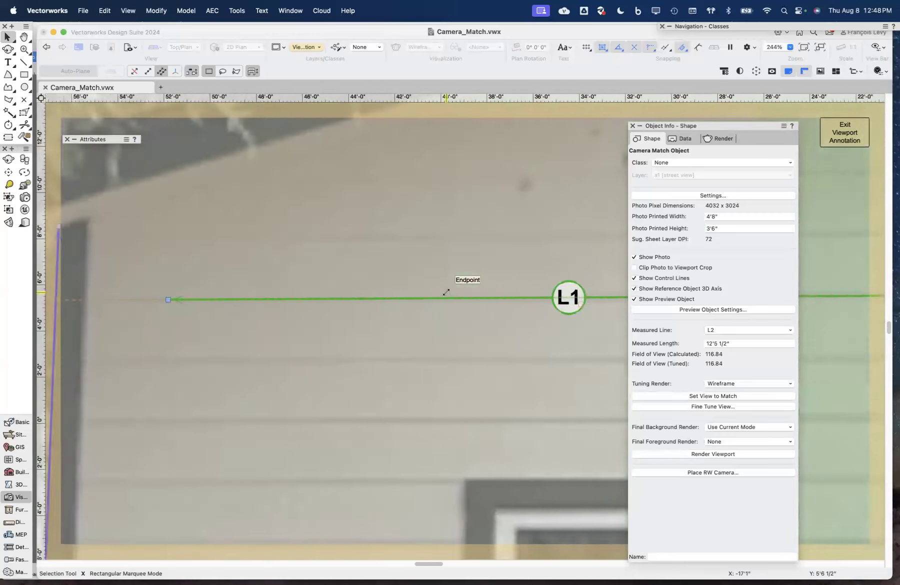
pyautogui.scroll(6, 384, 298)
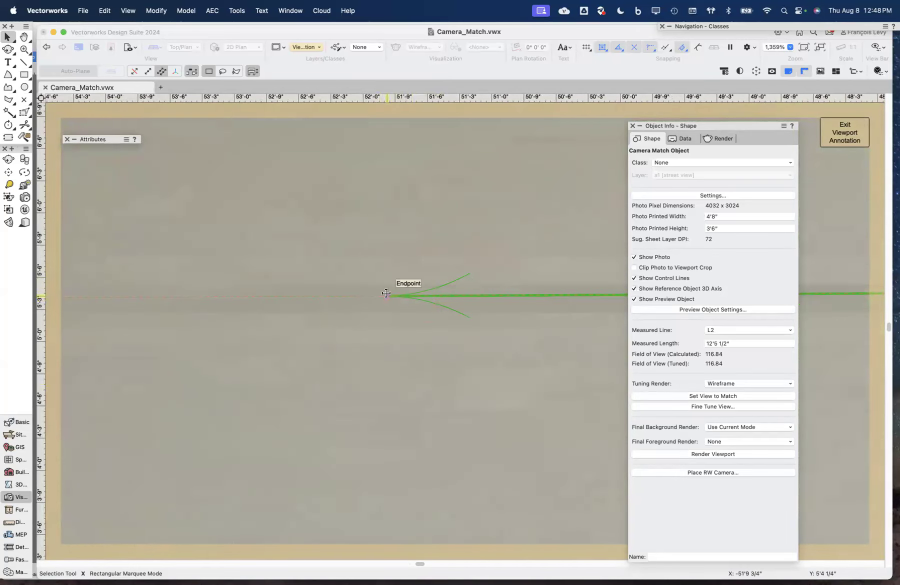
pyautogui.moveTo(386, 295); pyautogui.dragTo(370, 298)
pyautogui.press('`')
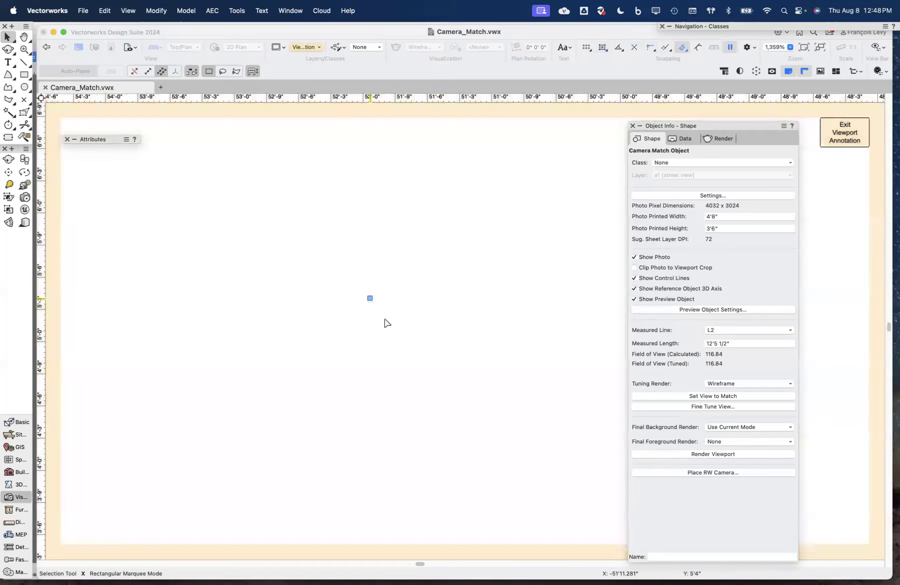
pyautogui.press('super+2')
pyautogui.press('super+2')
pyautogui.press('super+2')
pyautogui.press('super+2')
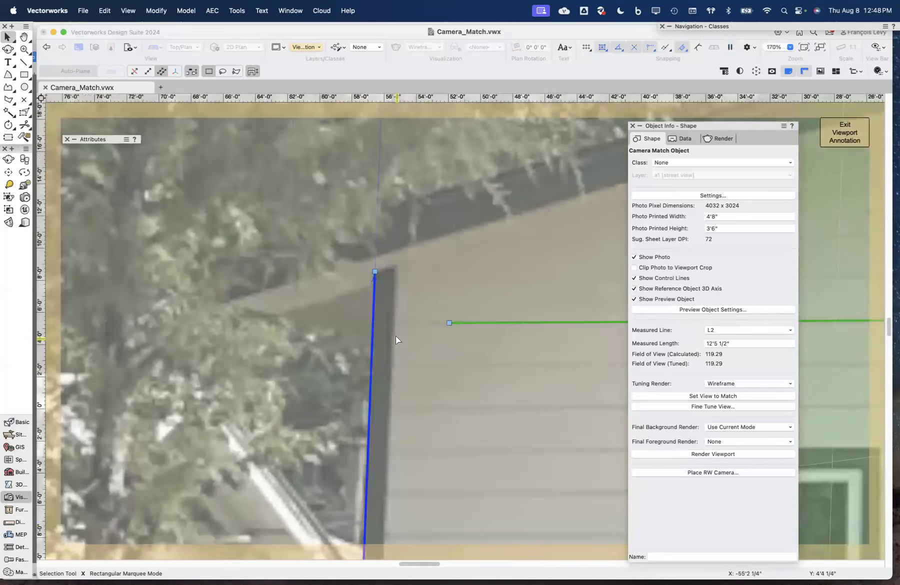
# Try to align control line R1 with the outer edge of the side eave by moving both of its endpoints
pyautogui.press('Right')
pyautogui.hscroll(10, 395, 336)
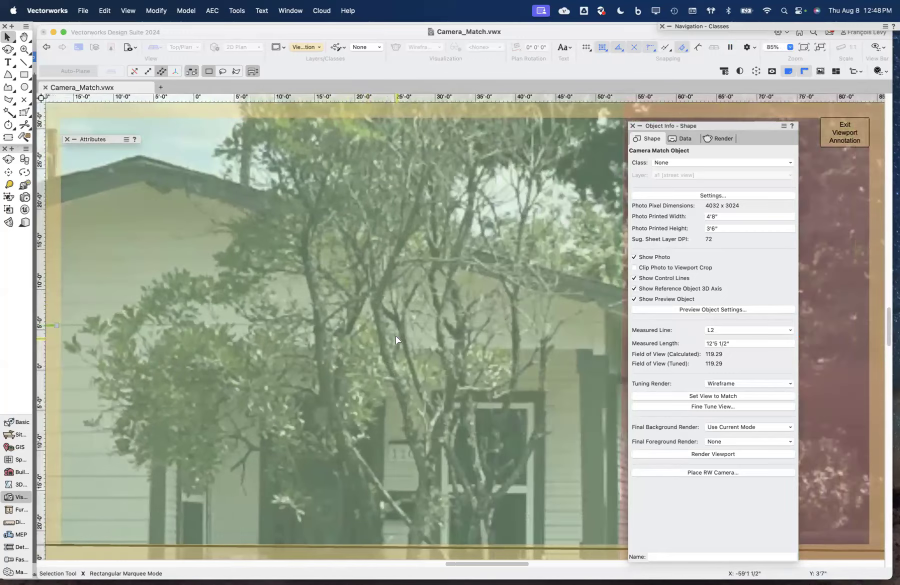
pyautogui.hscroll(3, 395, 336)
pyautogui.hscroll(5, 394, 336)
pyautogui.scroll(-8, 395, 336)
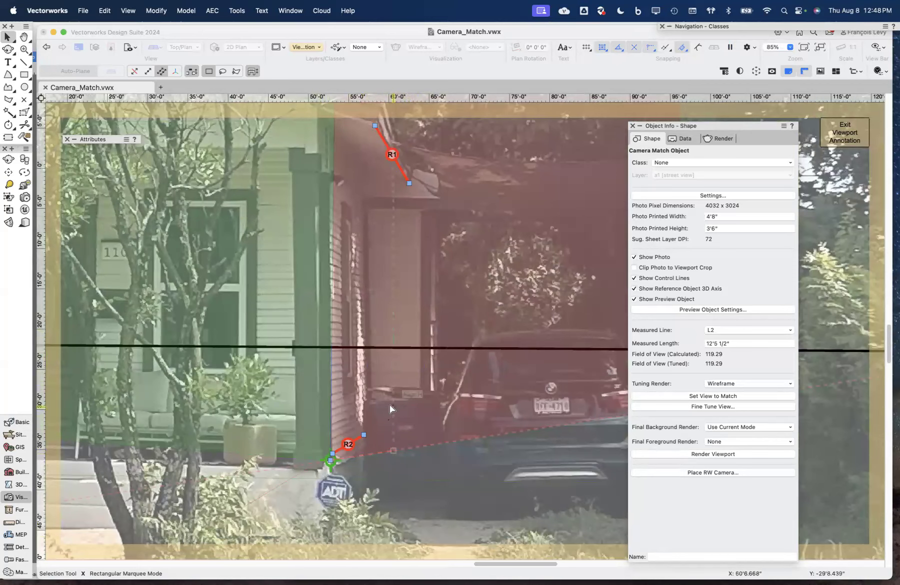
pyautogui.hscroll(5, 397, 395)
pyautogui.scroll(2, 396, 395)
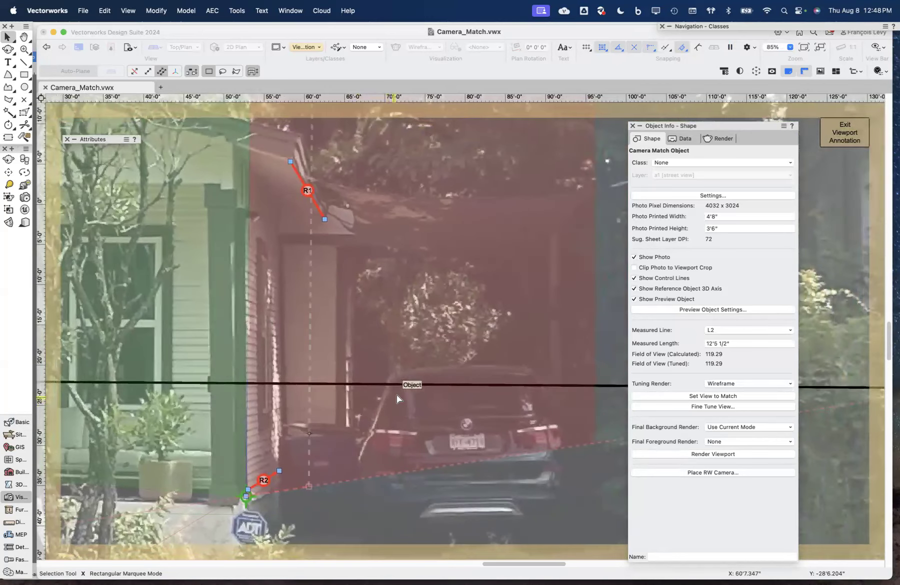
pyautogui.scroll(5, 292, 174)
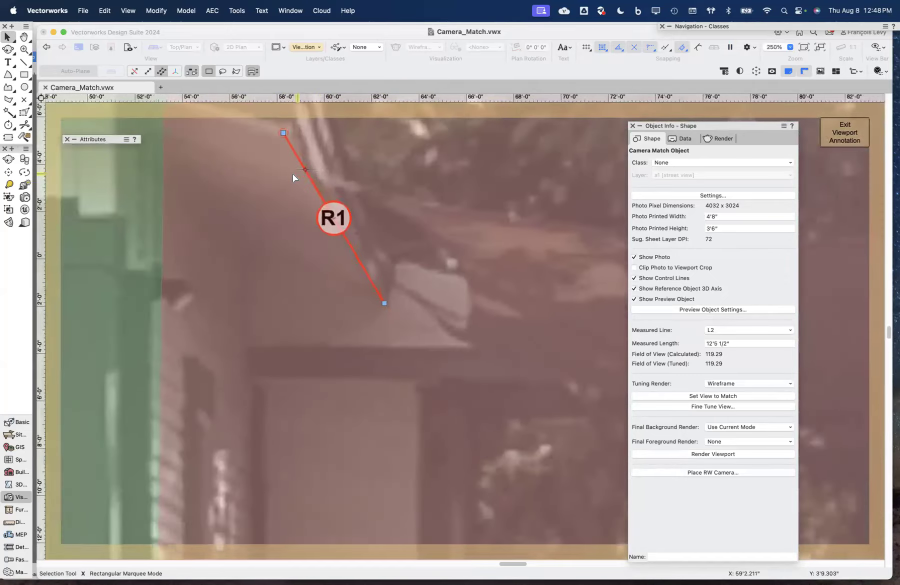
pyautogui.scroll(6, 292, 173)
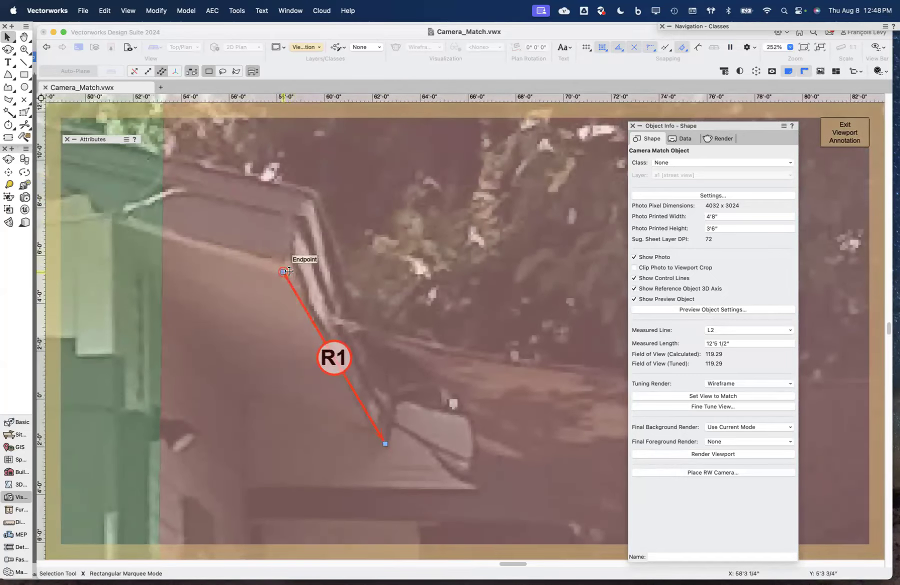
pyautogui.moveTo(283, 272); pyautogui.dragTo(300, 221)
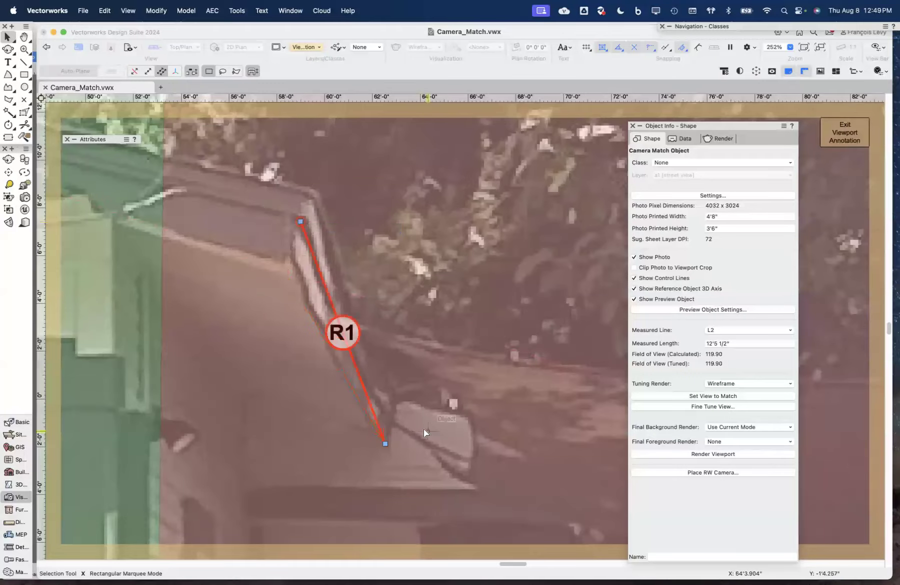
pyautogui.moveTo(386, 444); pyautogui.dragTo(389, 418)
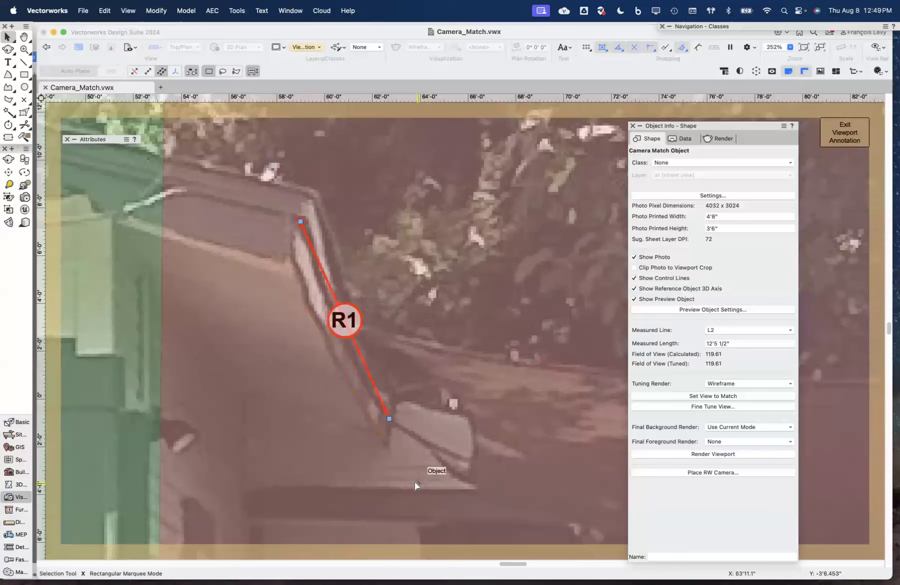
pyautogui.click(390, 419)
pyautogui.scroll(2, 389, 419)
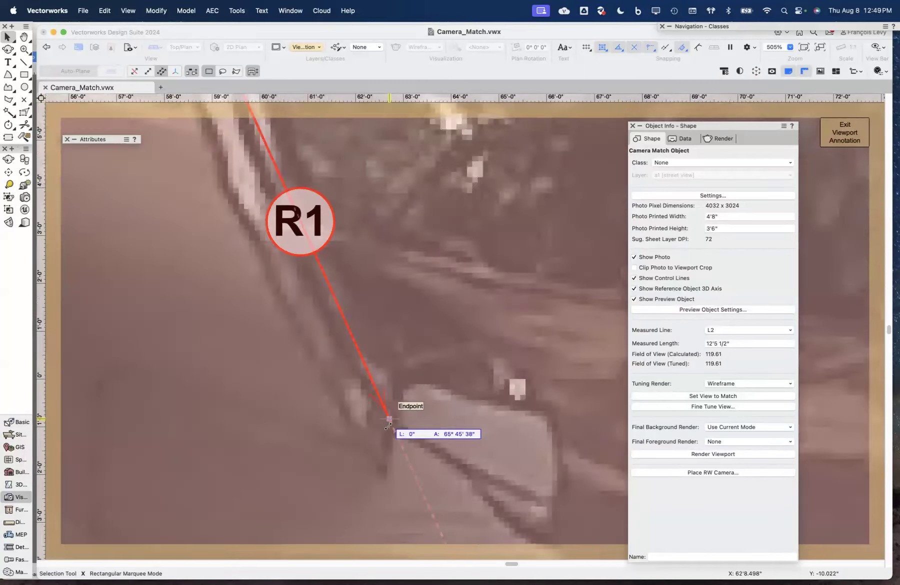
pyautogui.scroll(6, 394, 423)
pyautogui.hscroll(-2, 394, 422)
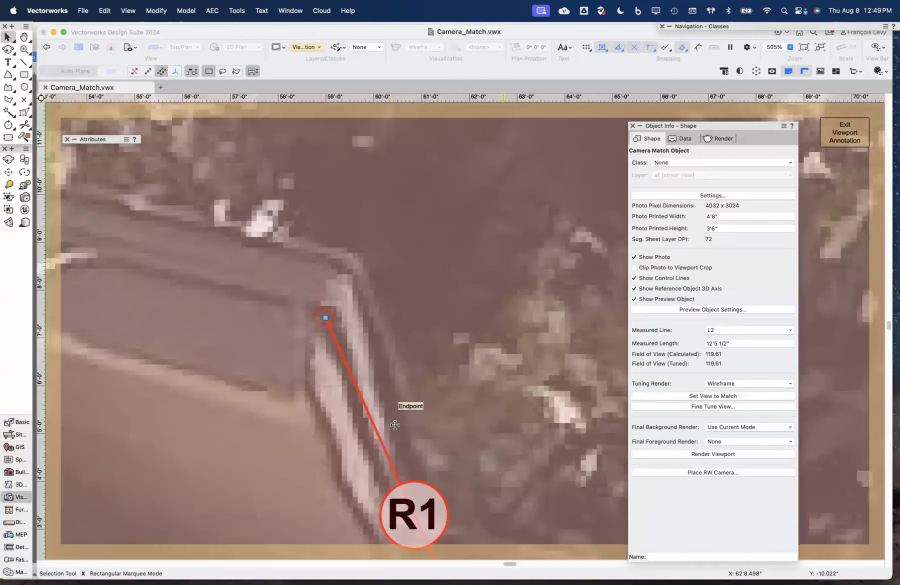
# Reposition control line R1 underneath the side eave, starting at the top of the porch corner and running back across the soffit
pyautogui.scroll(-2, 395, 425)
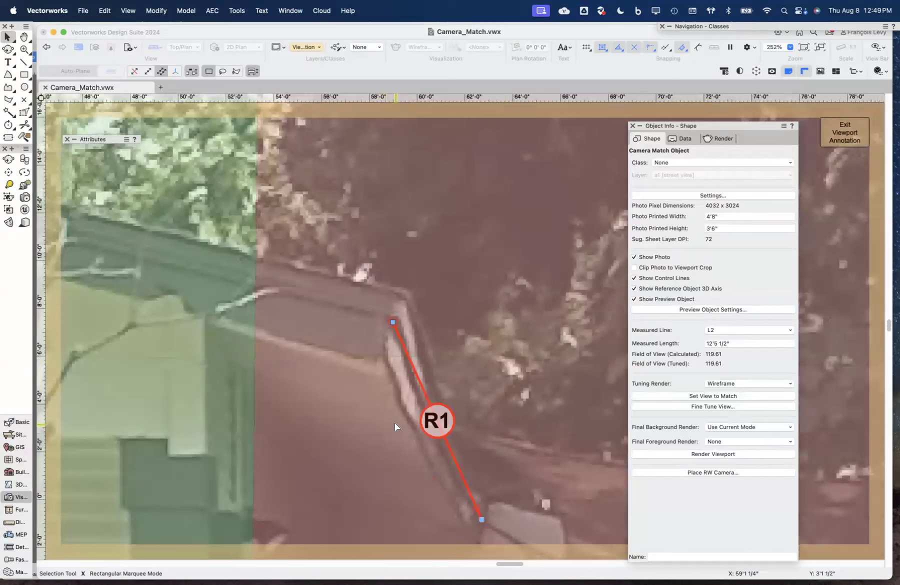
pyautogui.scroll(-2, 394, 423)
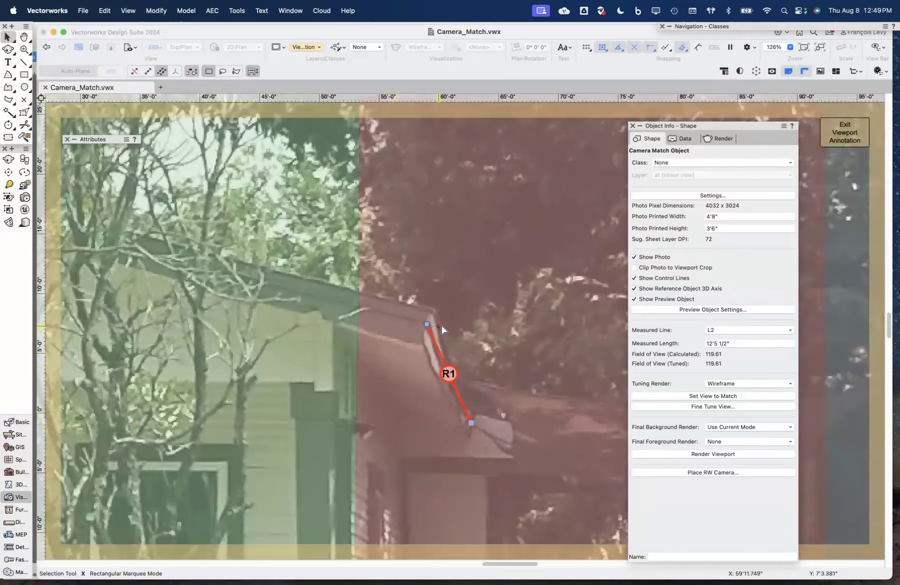
pyautogui.moveTo(426, 324); pyautogui.dragTo(301, 381)
pyautogui.scroll(4, 342, 365)
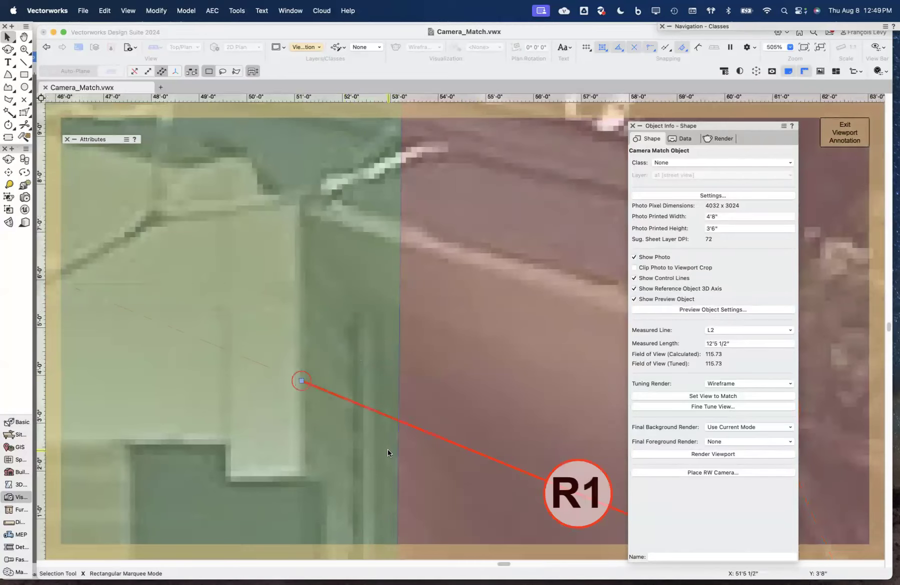
pyautogui.scroll(-3, 387, 453)
pyautogui.hscroll(5, 387, 454)
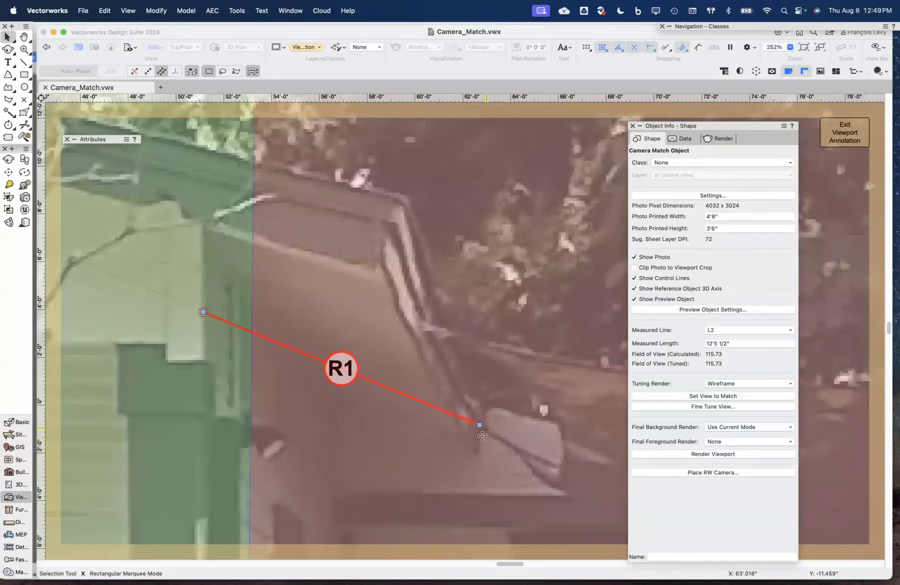
pyautogui.moveTo(478, 423); pyautogui.dragTo(337, 404)
pyautogui.moveTo(202, 312); pyautogui.dragTo(196, 226)
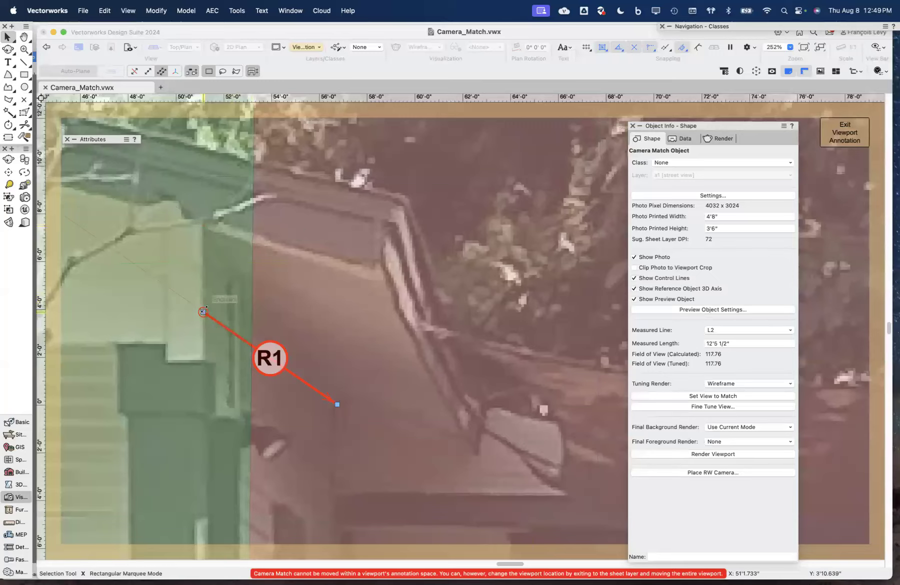
pyautogui.moveTo(203, 312); pyautogui.dragTo(203, 229)
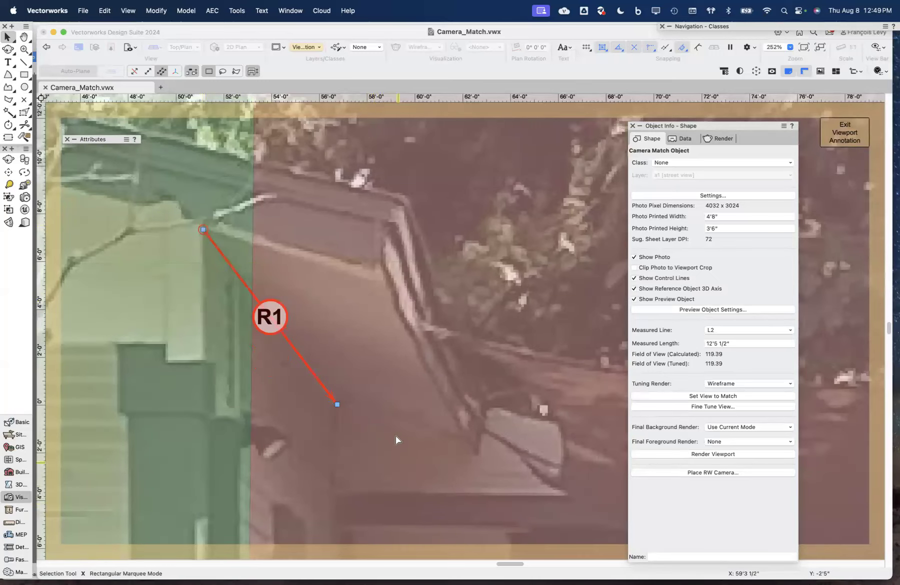
# Move both endpoints of control line R2 up the side wall, from the porch corner edge to the far siding edge, and fine-tune the far endpoint
pyautogui.scroll(-10, 403, 419)
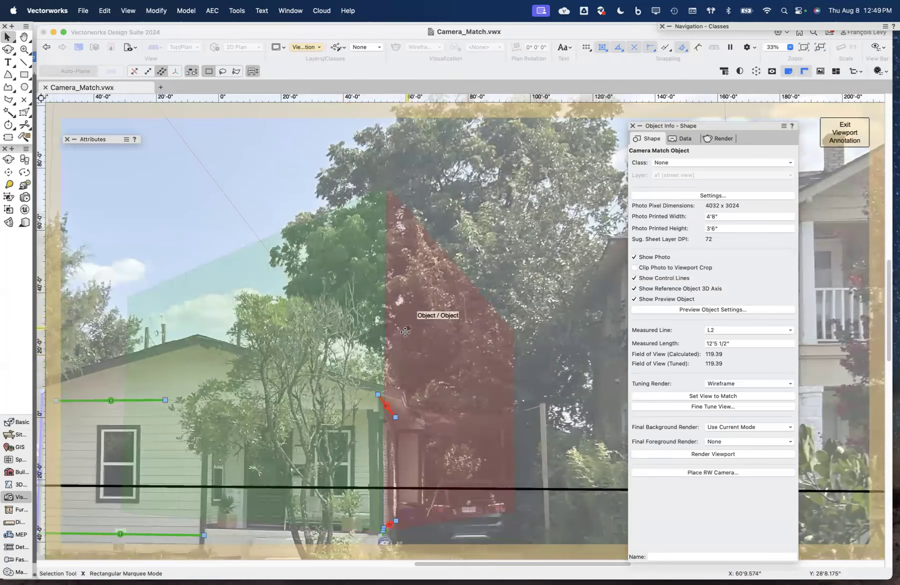
pyautogui.scroll(-6, 420, 406)
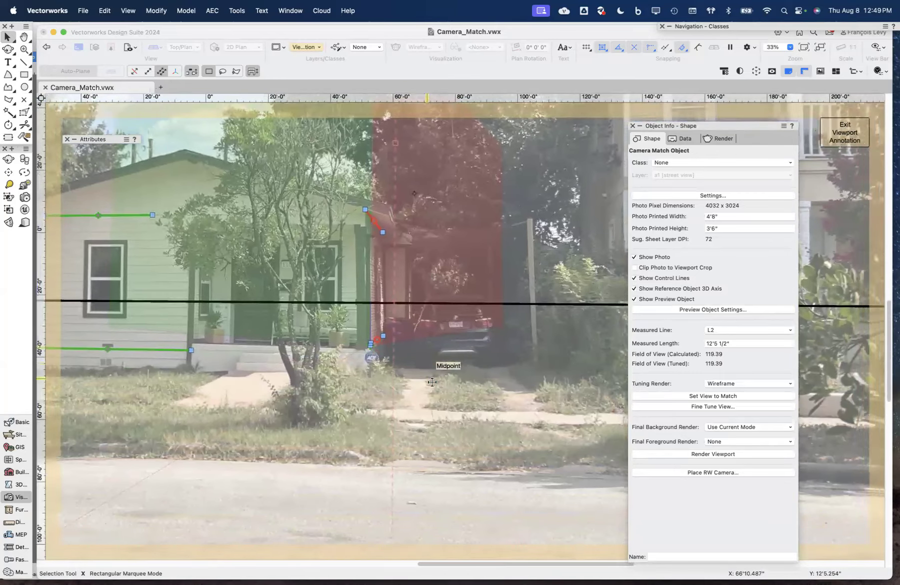
pyautogui.hscroll(3, 432, 382)
pyautogui.scroll(1, 432, 382)
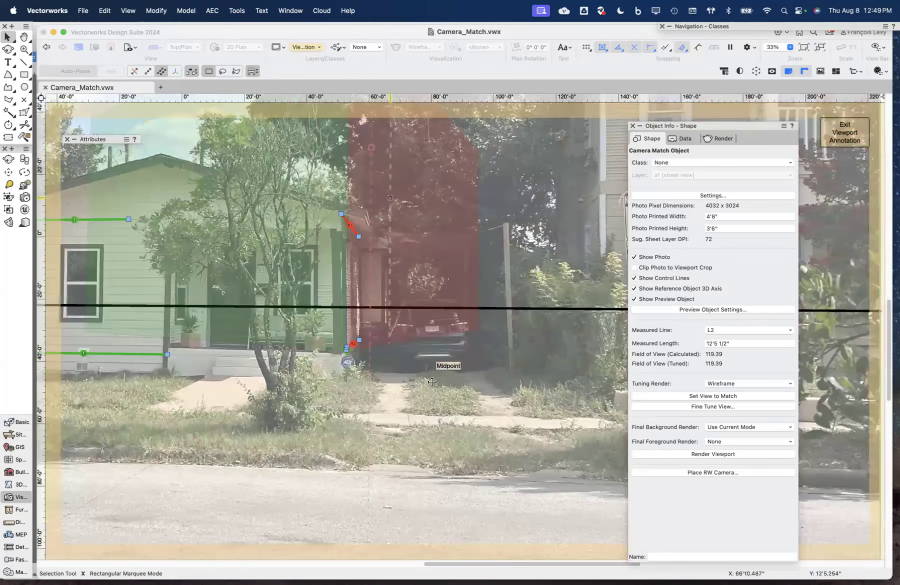
pyautogui.press('c')
pyautogui.moveTo(389, 315); pyautogui.dragTo(334, 377)
pyautogui.scroll(4, 335, 376)
pyautogui.hscroll(5, 335, 376)
pyautogui.press('x')
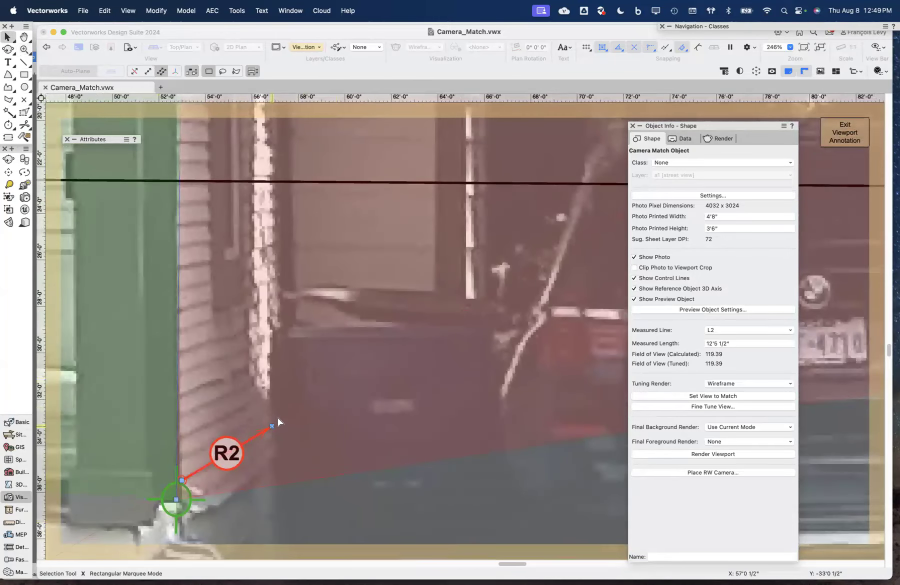
pyautogui.scroll(1, 311, 460)
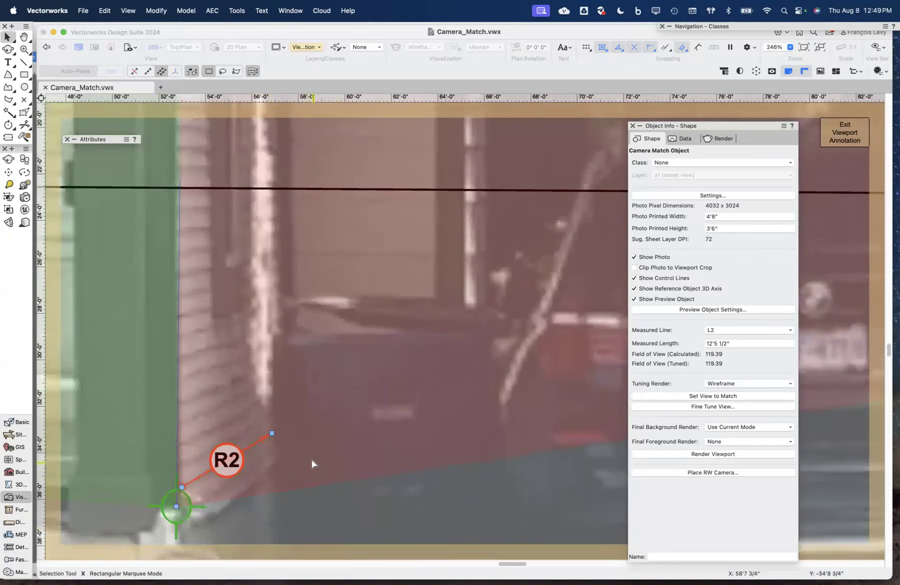
pyautogui.moveTo(272, 432); pyautogui.dragTo(281, 280)
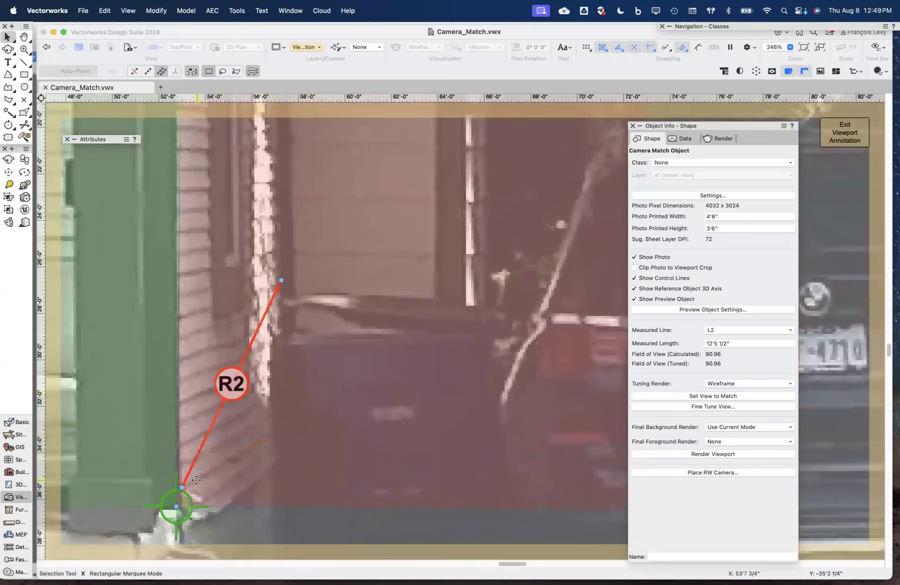
pyautogui.moveTo(182, 485); pyautogui.dragTo(178, 317)
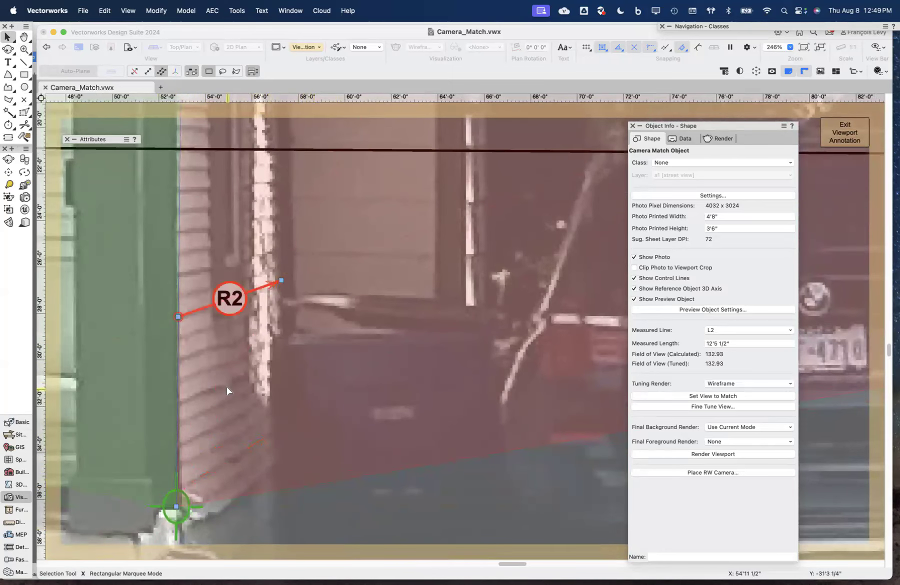
pyautogui.moveTo(282, 276); pyautogui.dragTo(281, 294)
# Examine how the preview planes and horizon fit the whole photo with R1 and R2 repositioned, including the neighbouring house's vertical control line
pyautogui.scroll(5, 281, 280)
pyautogui.scroll(-5, 286, 303)
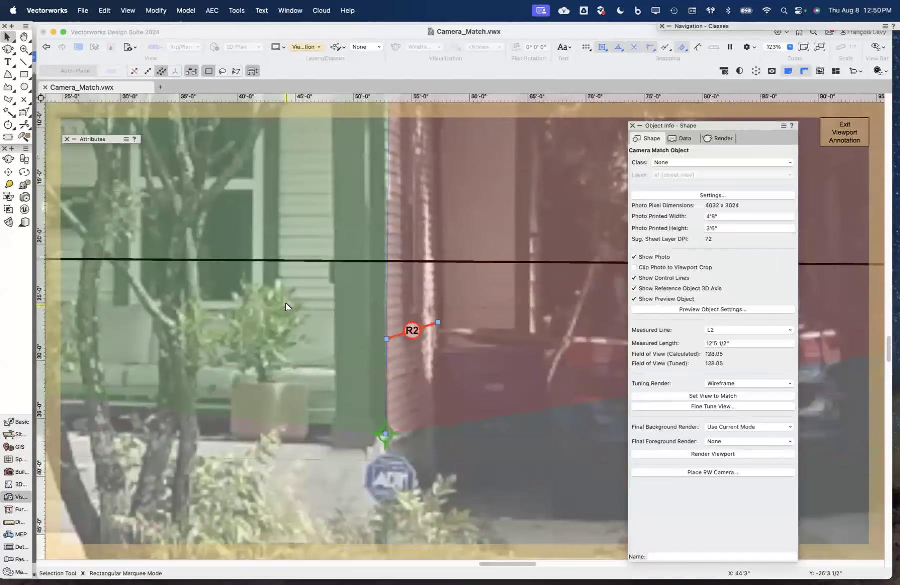
pyautogui.scroll(3, 286, 303)
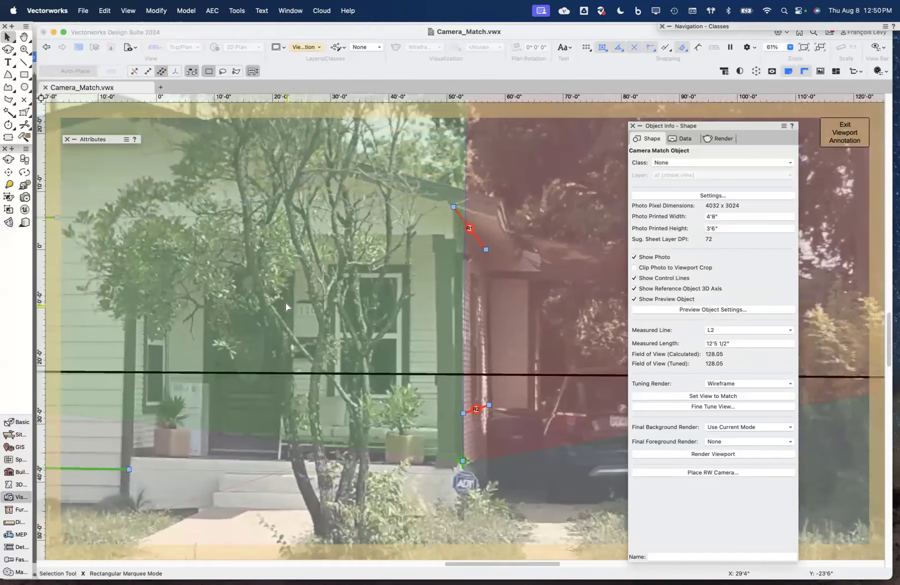
pyautogui.scroll(-3, 286, 303)
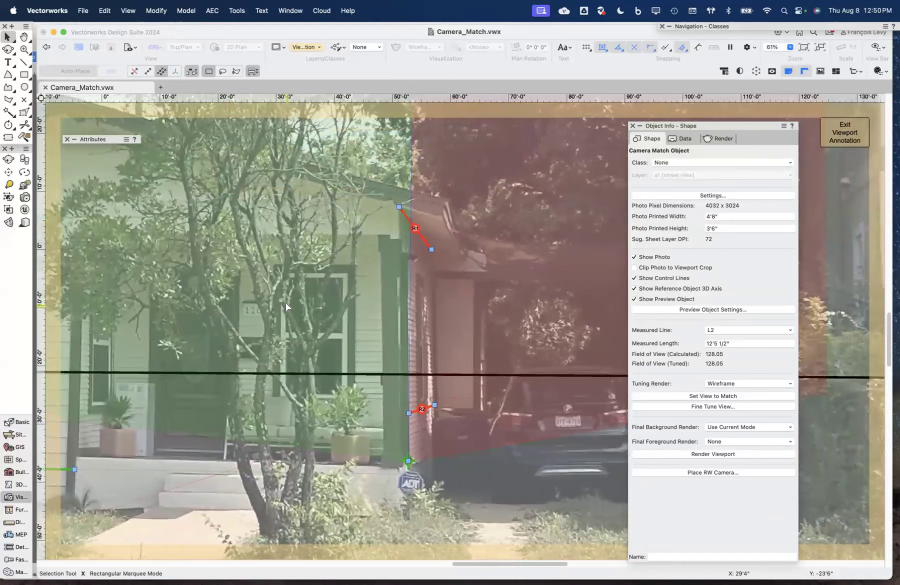
pyautogui.scroll(-2, 286, 303)
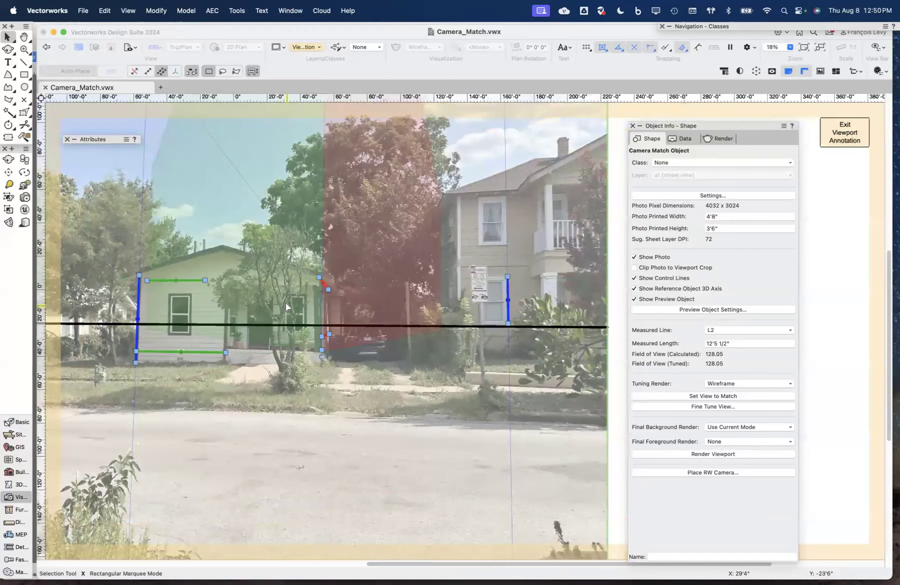
pyautogui.scroll(-2, 285, 303)
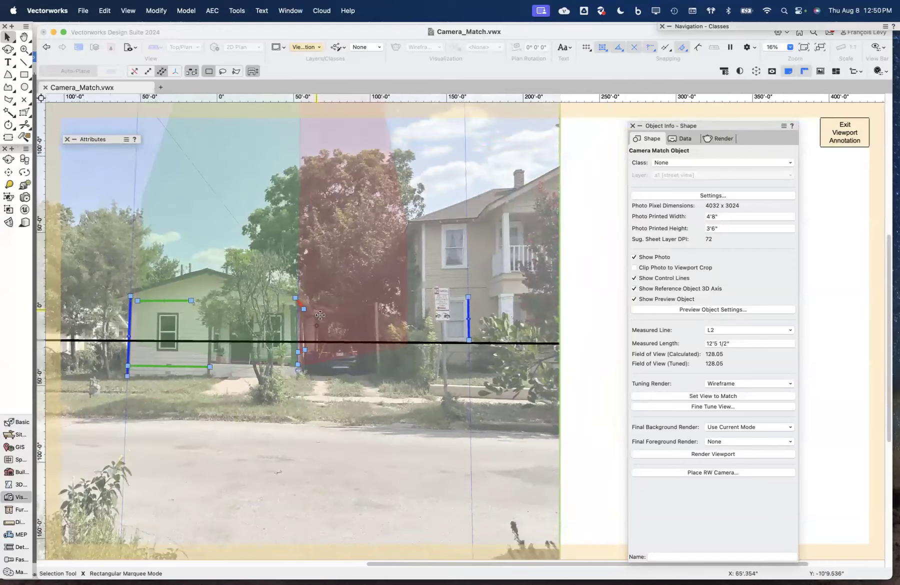
pyautogui.scroll(-2, 320, 315)
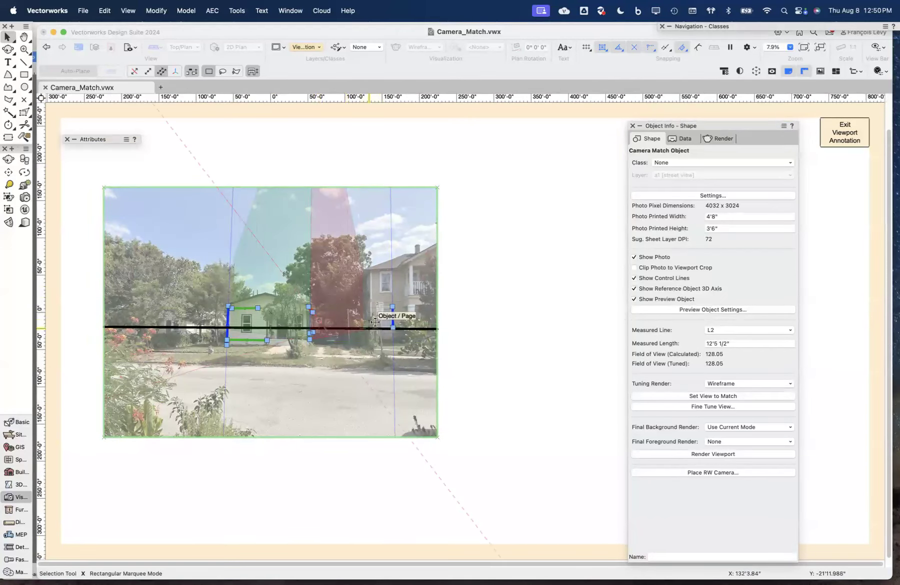
pyautogui.scroll(3, 375, 322)
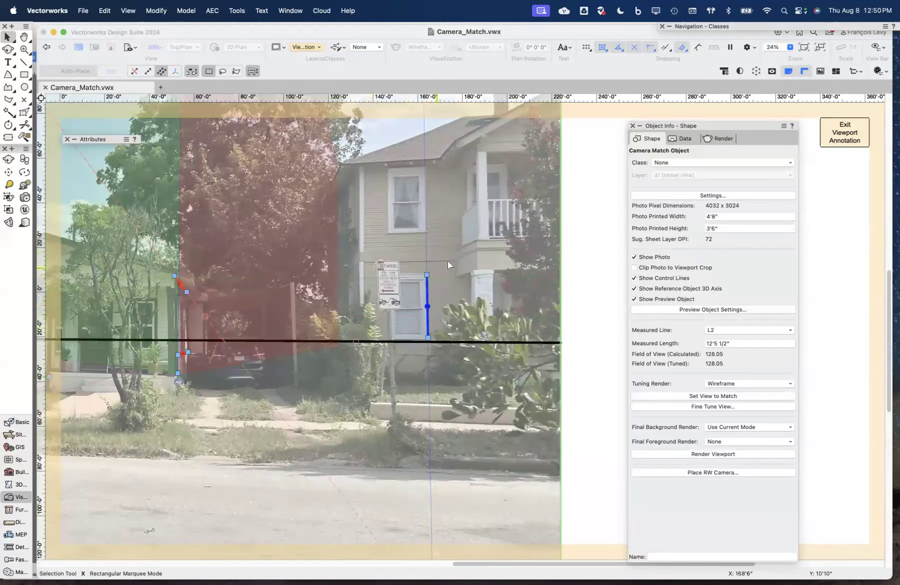
# Move both endpoints of the neighbouring house's vertical control line onto the white corner trim of its upper storey
pyautogui.scroll(5, 352, 254)
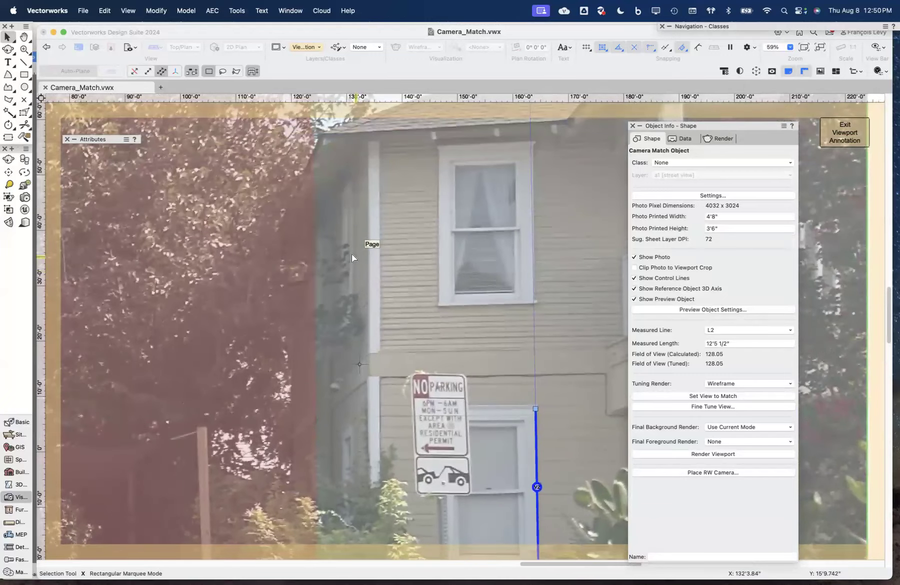
pyautogui.click(535, 409)
pyautogui.moveTo(535, 408); pyautogui.dragTo(431, 157)
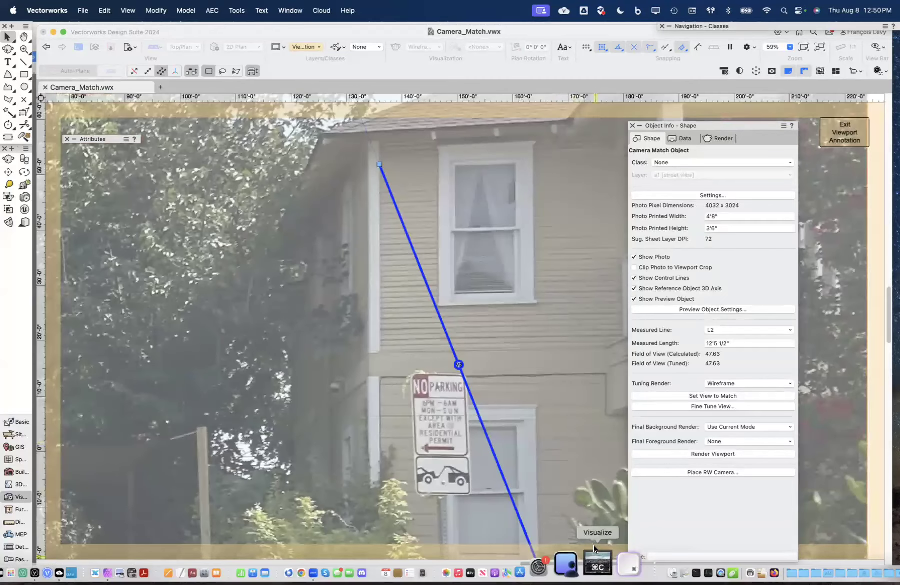
pyautogui.scroll(-5, 537, 420)
pyautogui.moveTo(538, 420); pyautogui.dragTo(380, 203)
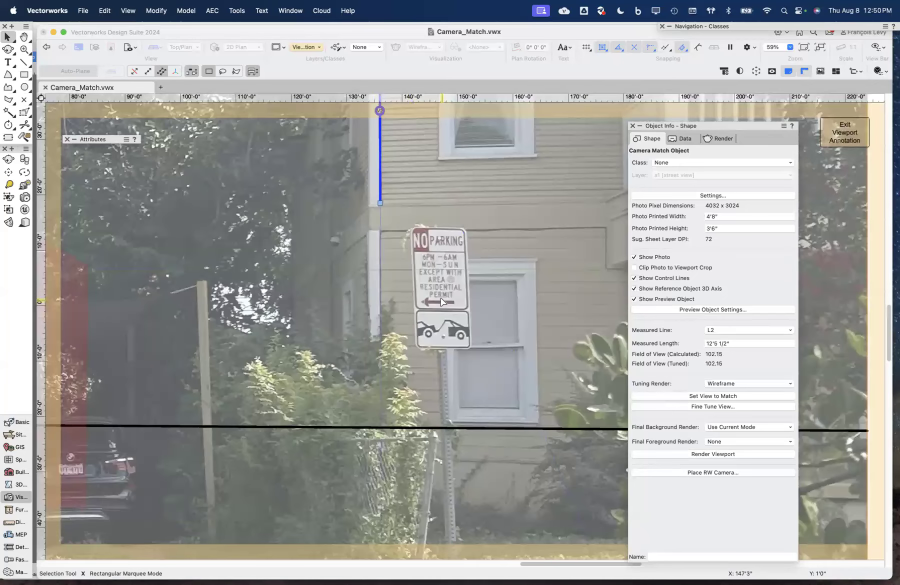
# Move both endpoints of control line R1 down to the top of the side wall, from the porch corner to the far siding edge
pyautogui.scroll(-5, 402, 201)
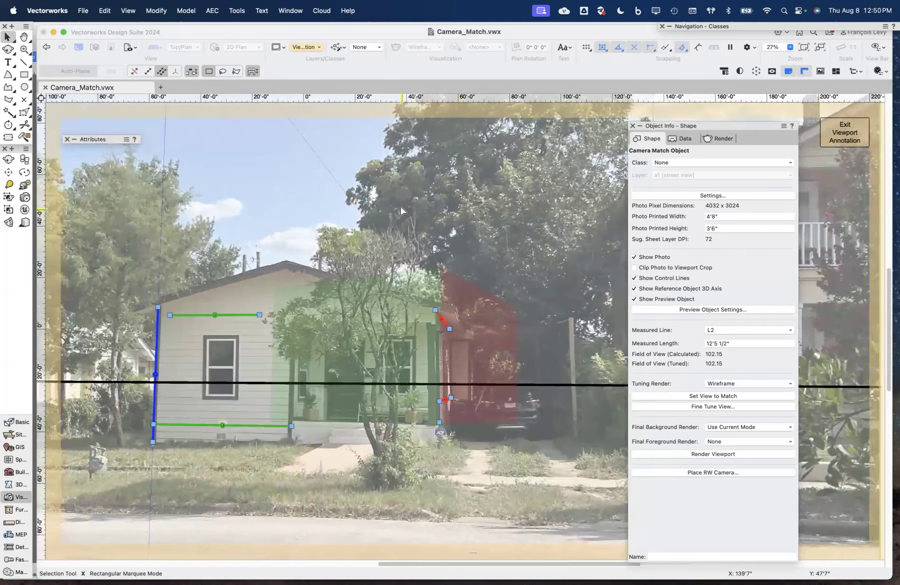
pyautogui.hscroll(10, 401, 207)
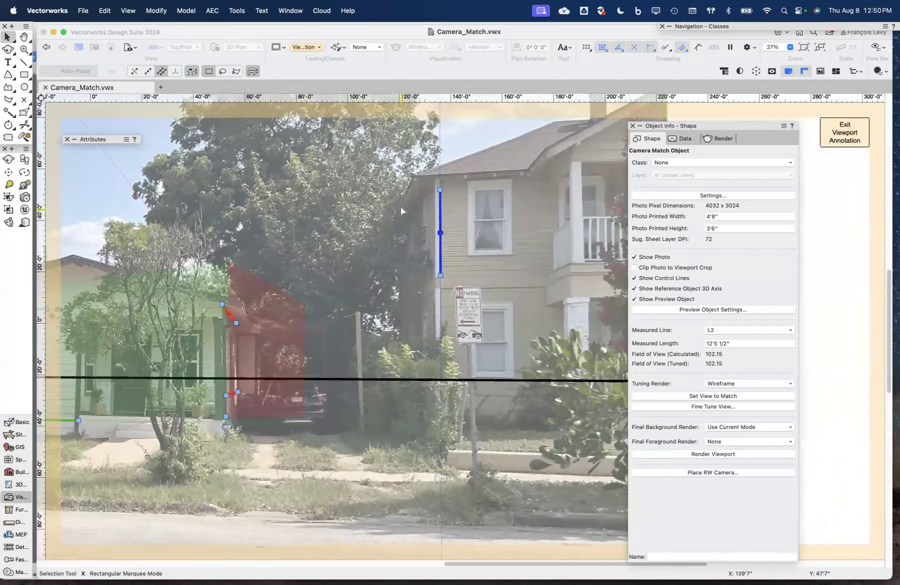
pyautogui.hscroll(-5, 401, 206)
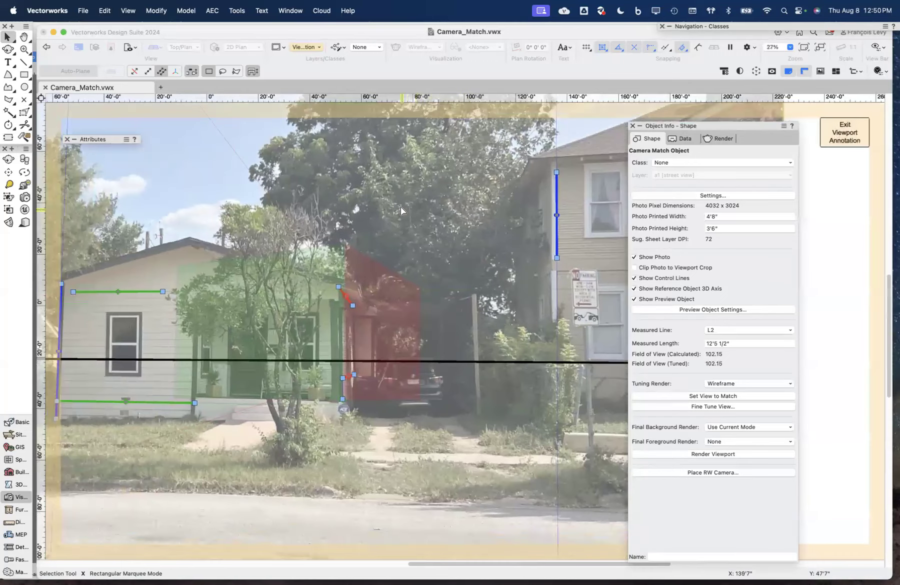
pyautogui.hscroll(-4, 401, 207)
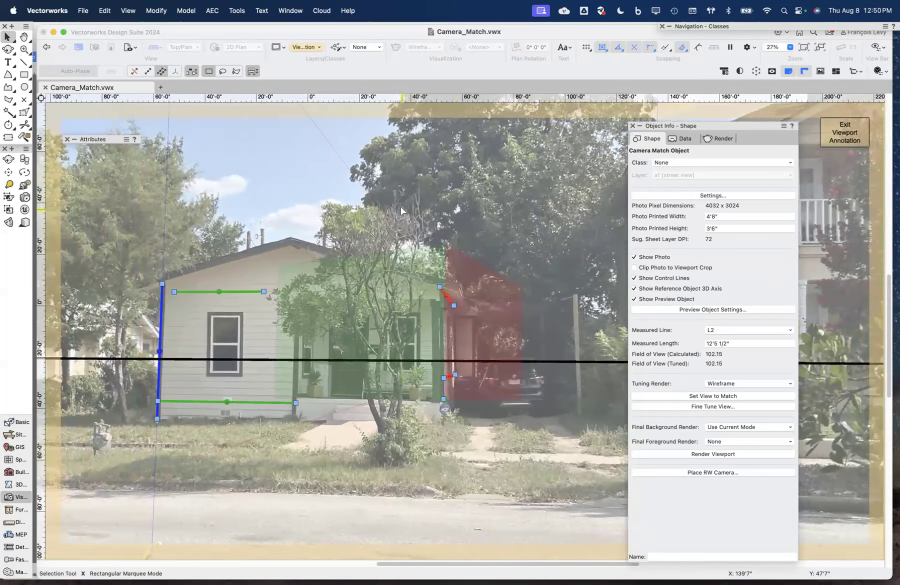
pyautogui.hscroll(2, 514, 347)
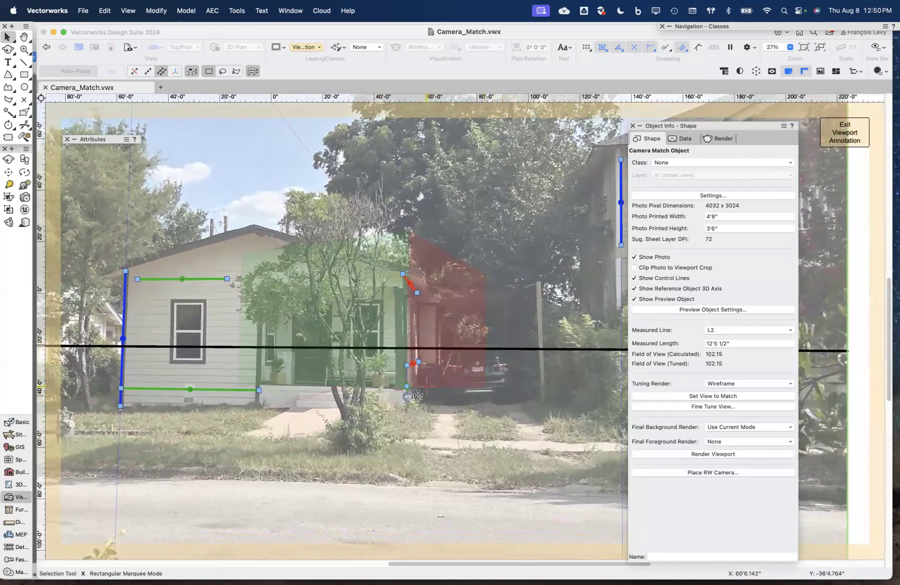
pyautogui.scroll(2, 438, 418)
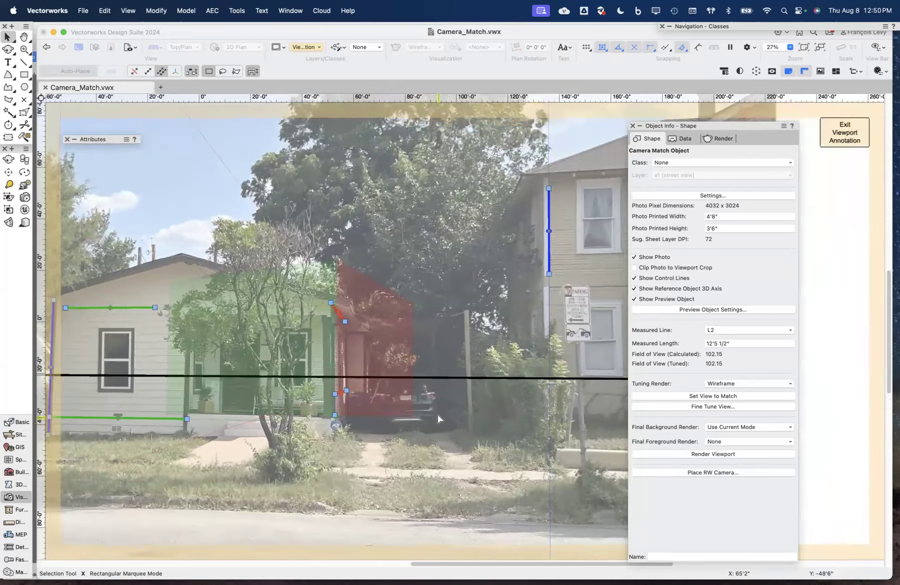
pyautogui.scroll(4, 367, 382)
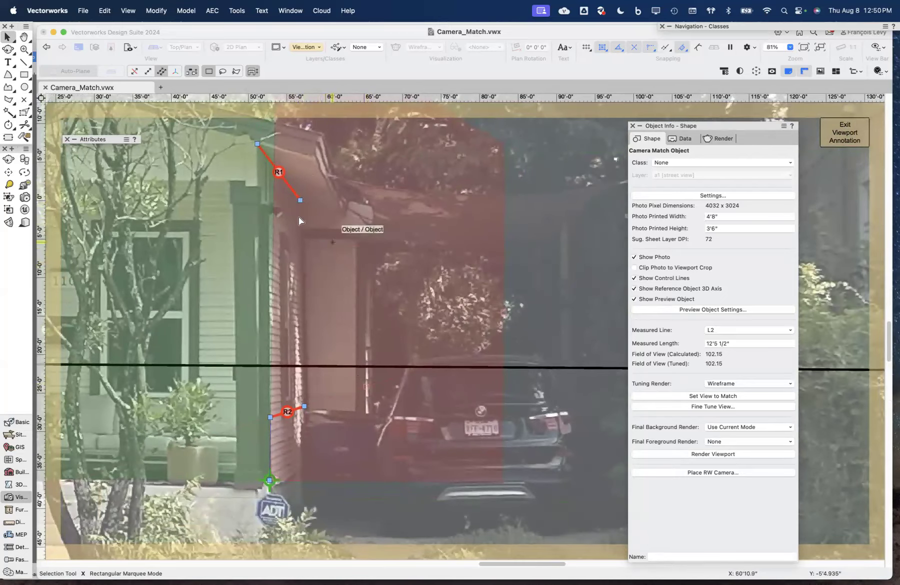
pyautogui.scroll(5, 289, 210)
pyautogui.scroll(-2, 339, 251)
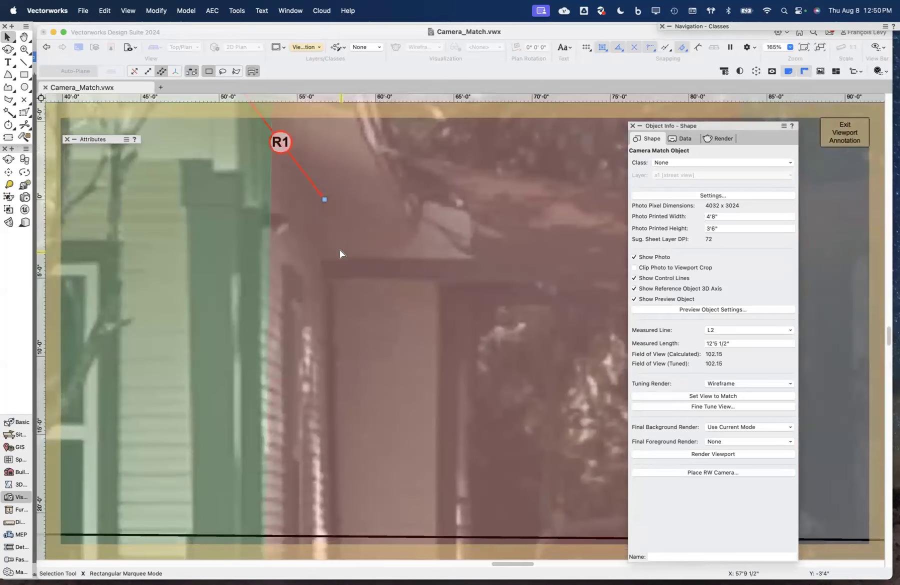
pyautogui.moveTo(324, 199); pyautogui.dragTo(325, 306)
pyautogui.scroll(3, 240, 108)
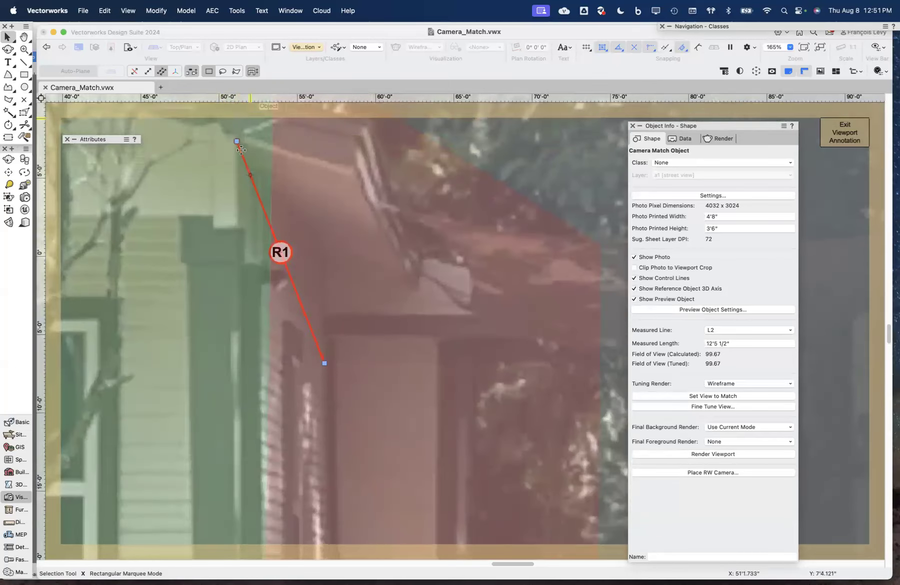
pyautogui.moveTo(237, 141); pyautogui.dragTo(260, 301)
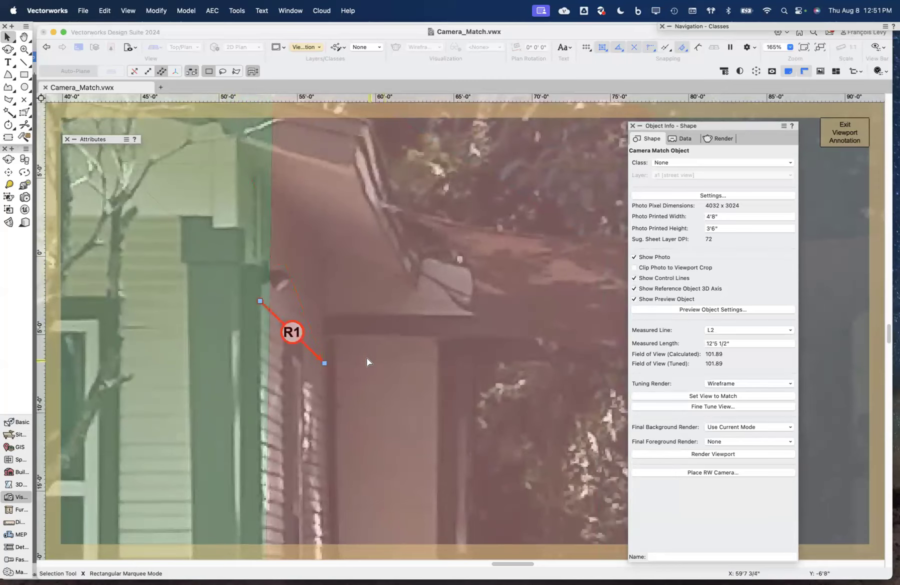
# Fine-tune control line R1 by raising its far endpoint slightly along the siding edge, keeping the near endpoint at the porch corner
pyautogui.scroll(5, 302, 323)
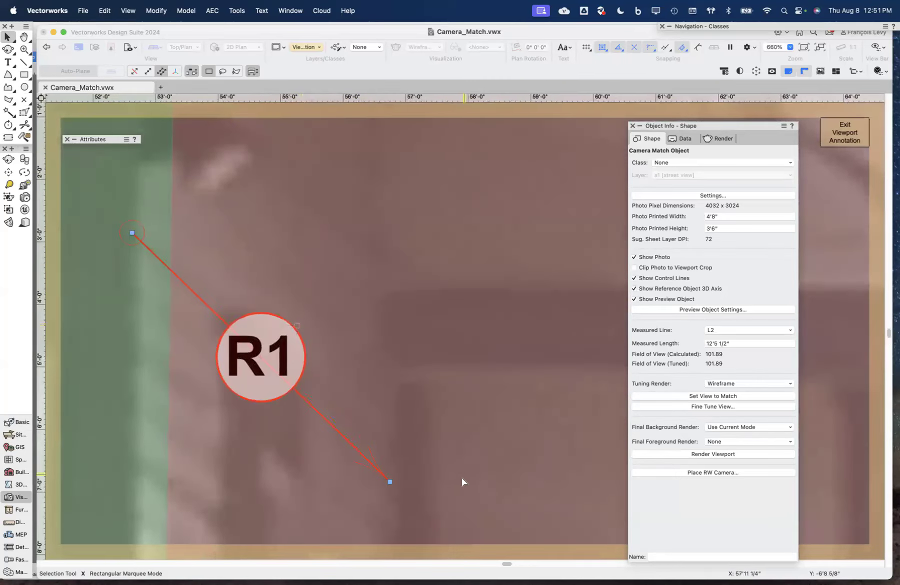
pyautogui.moveTo(389, 482); pyautogui.dragTo(390, 450)
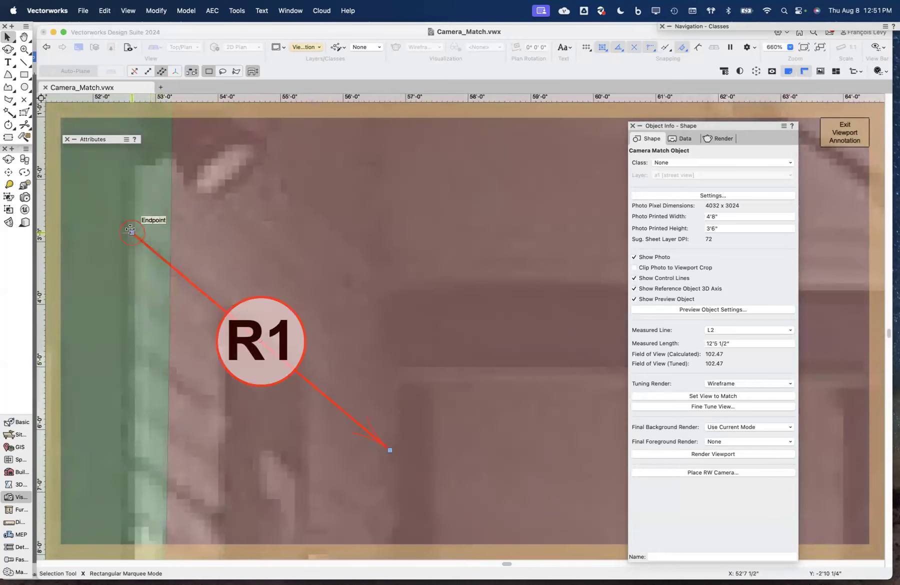
pyautogui.moveTo(133, 233); pyautogui.dragTo(131, 233)
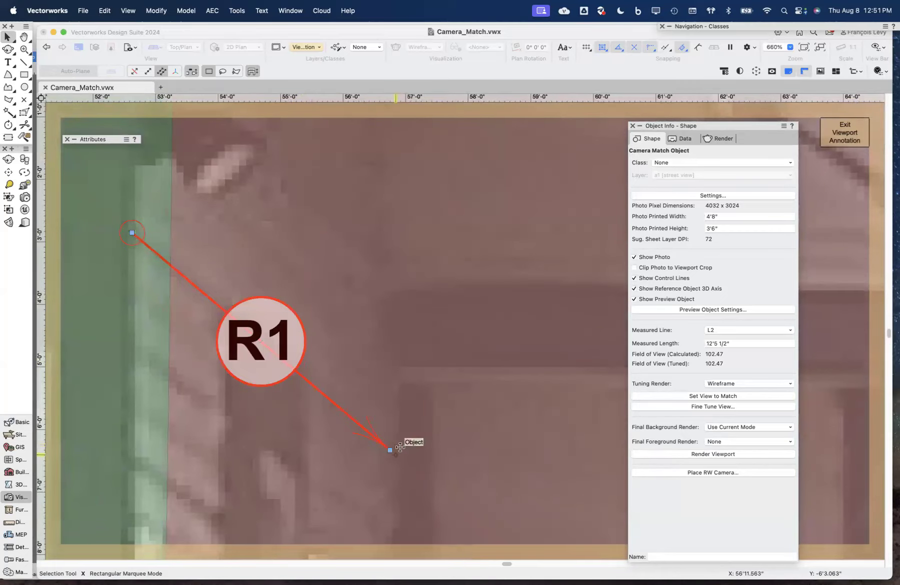
# Examine how the preview planes, horizon and control lines fit both houses across the photo with R1 adjusted
pyautogui.scroll(-5, 381, 457)
pyautogui.scroll(-10, 381, 458)
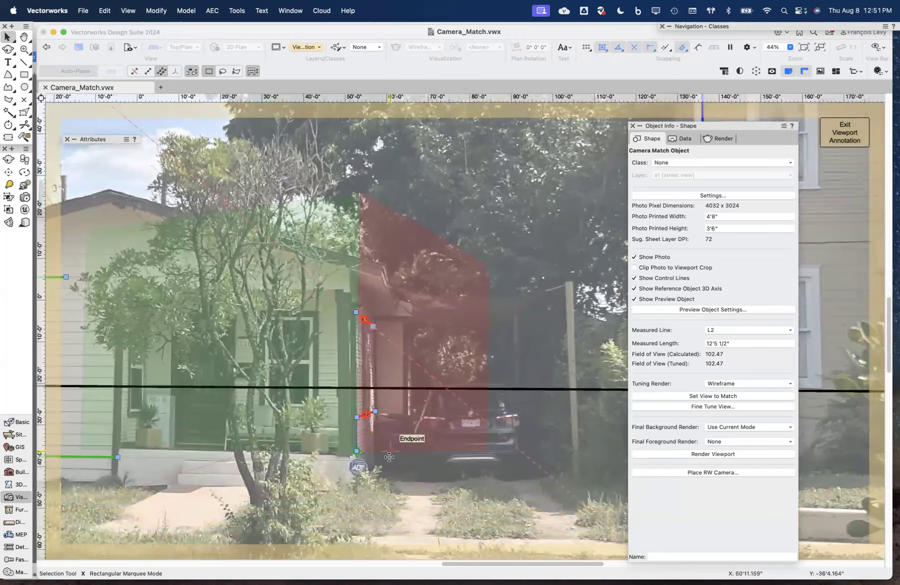
pyautogui.scroll(-3, 389, 457)
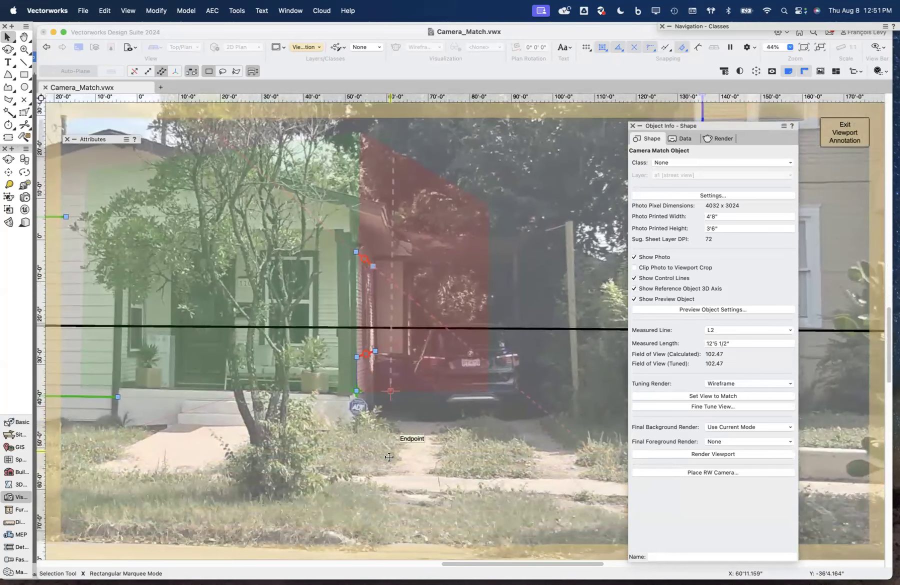
pyautogui.hscroll(-5, 389, 457)
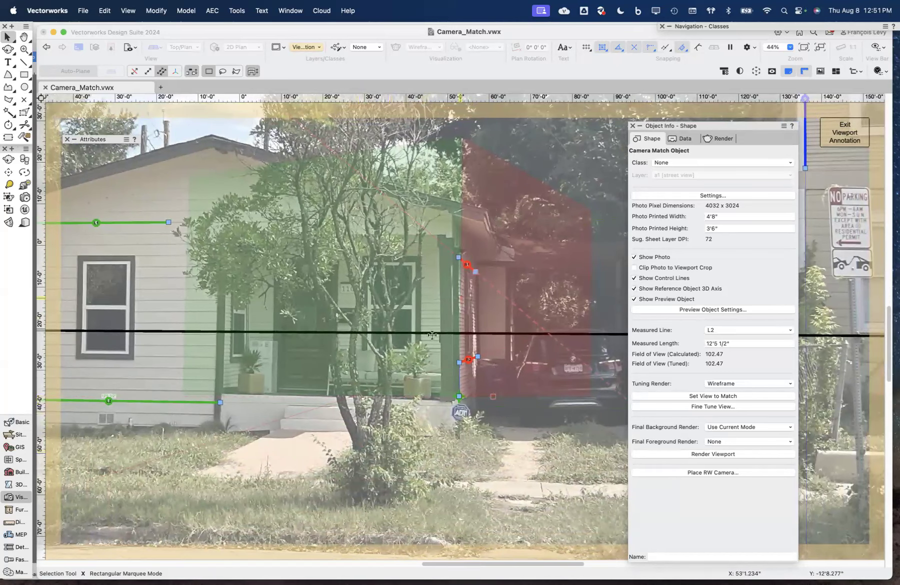
pyautogui.scroll(-2, 442, 297)
pyautogui.scroll(-1, 442, 297)
pyautogui.hscroll(6, 442, 298)
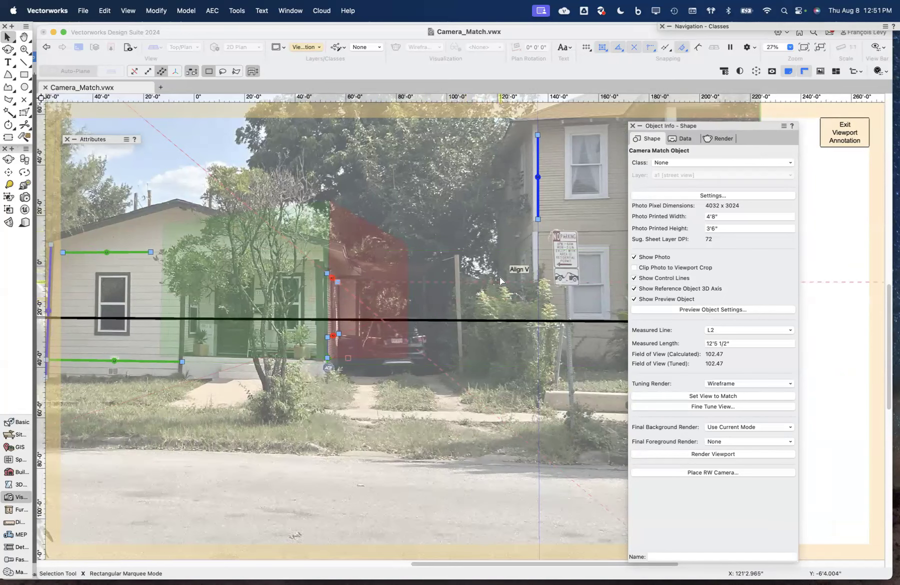
pyautogui.hscroll(-6, 294, 386)
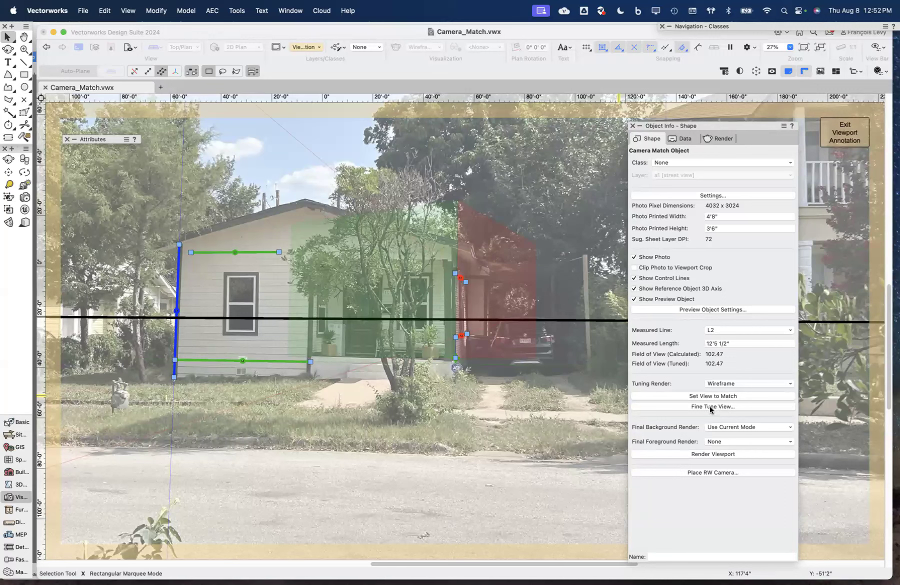
# Leave the Fine Tune View settings without changes and set the viewport's view to match the control lines
pyautogui.click(710, 407)
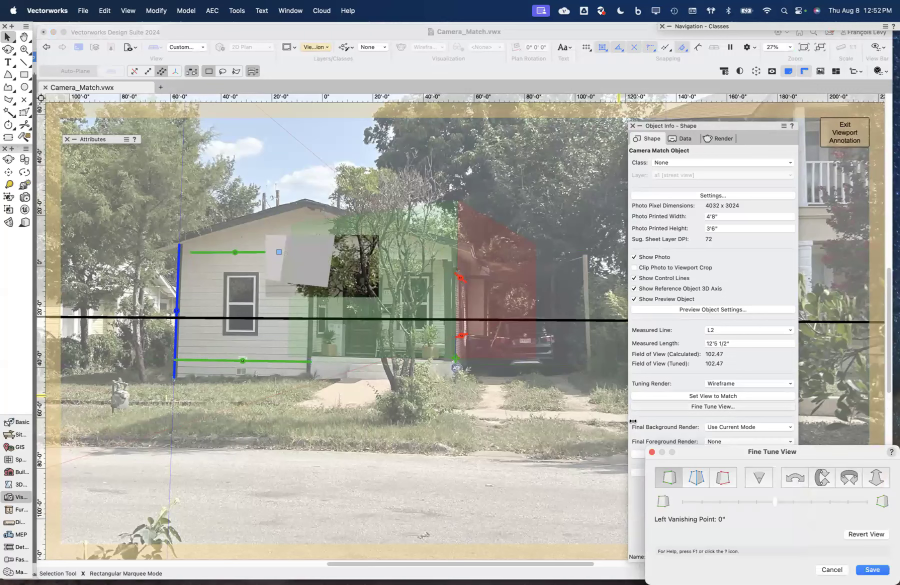
pyautogui.click(835, 570)
pyautogui.click(736, 390)
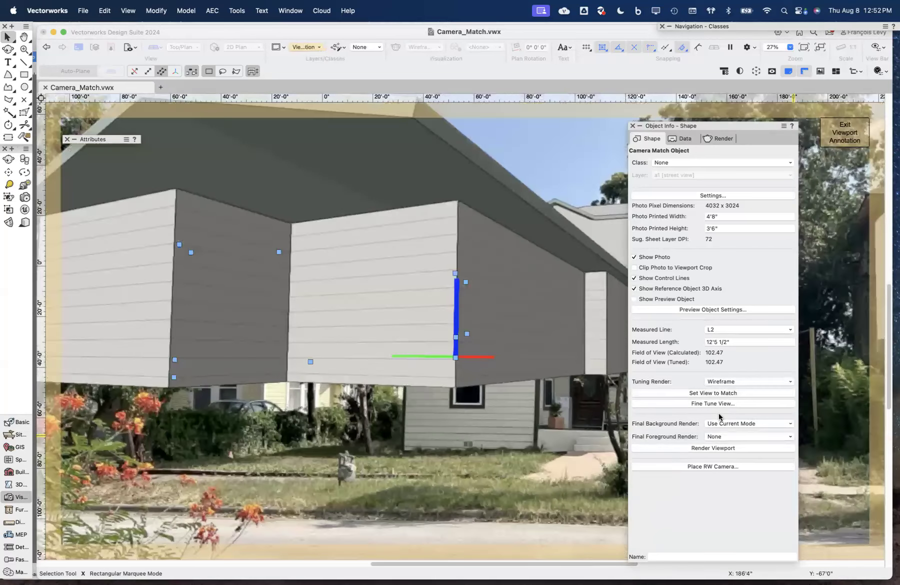
pyautogui.scroll(-2, 529, 331)
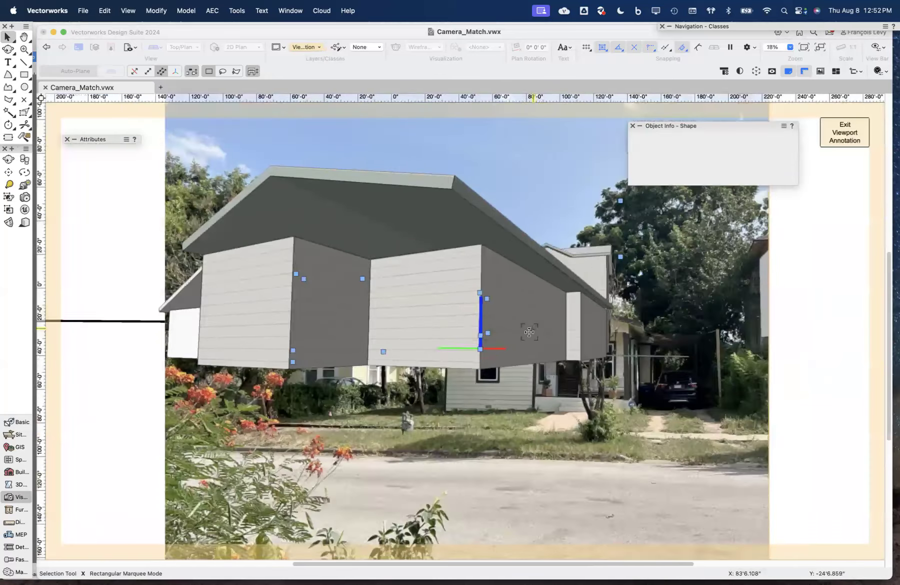
pyautogui.scroll(-1, 529, 332)
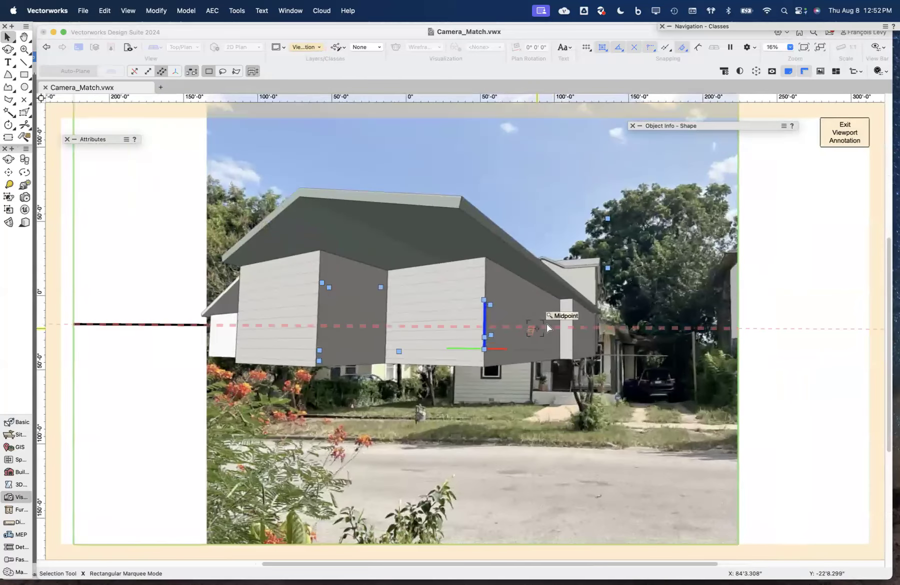
# Fine-tune the matched view by reducing the right vanishing point distance to about 996'7" and save the adjustment
pyautogui.moveTo(742, 126)
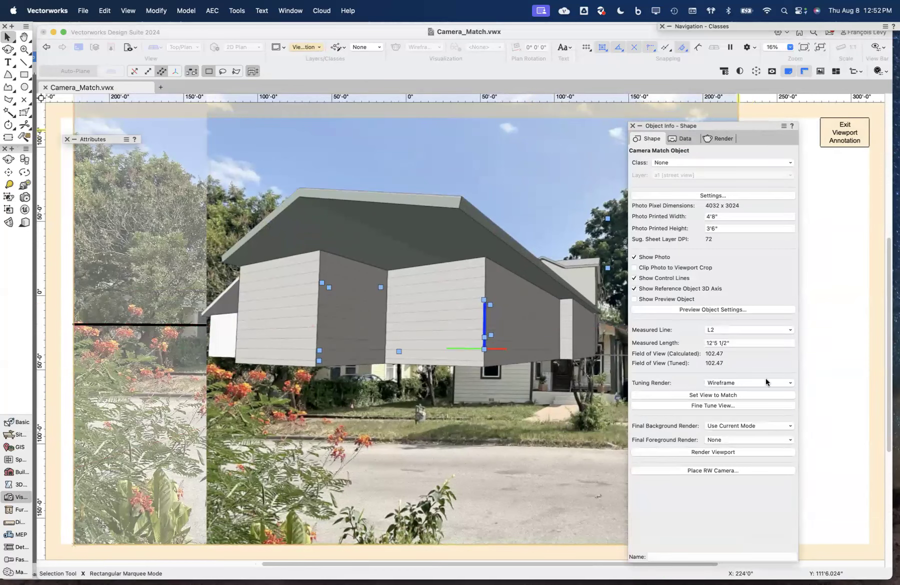
pyautogui.click(742, 404)
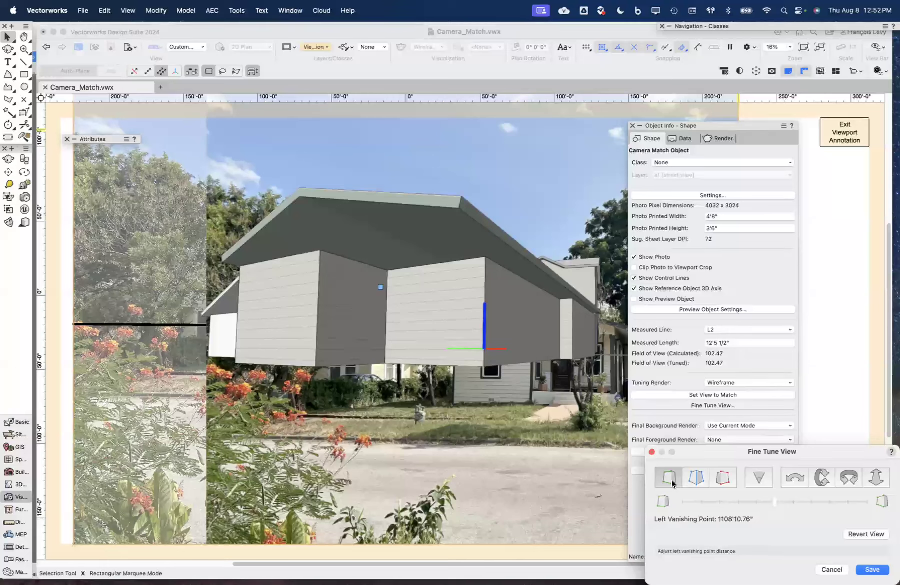
pyautogui.click(724, 479)
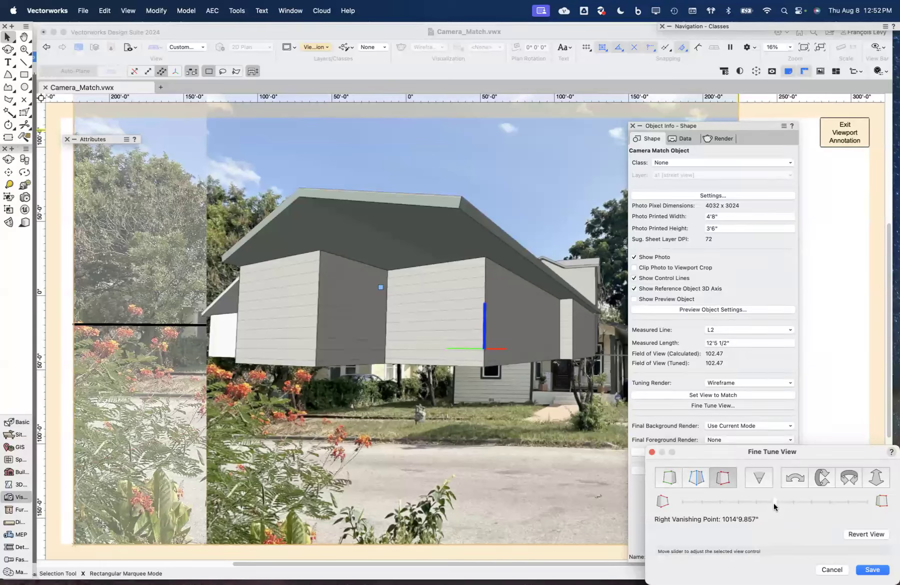
pyautogui.moveTo(773, 502); pyautogui.dragTo(768, 502)
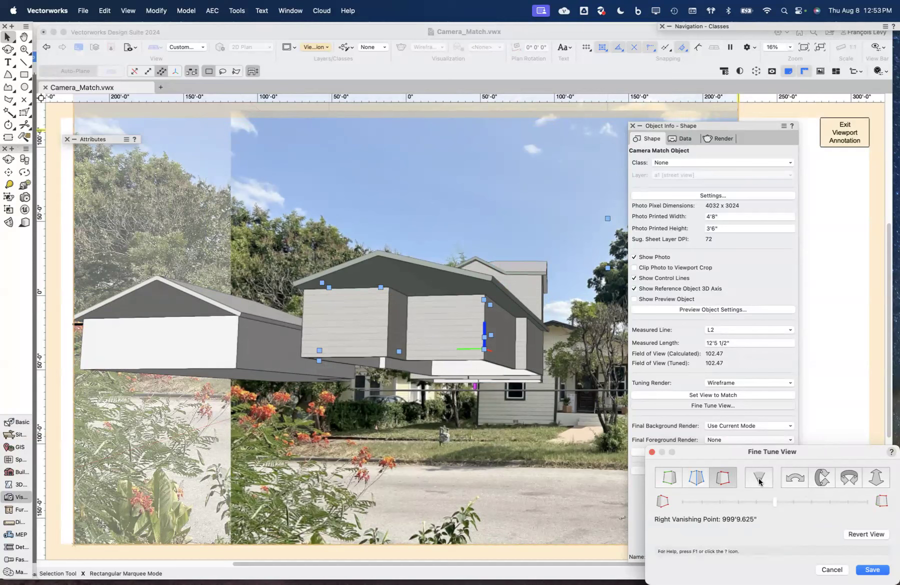
pyautogui.click(700, 479)
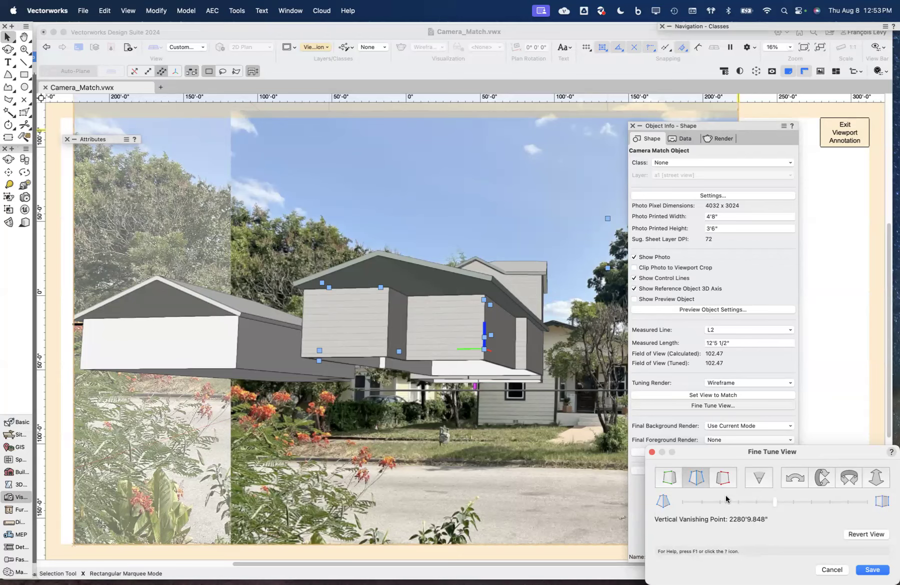
pyautogui.click(723, 478)
pyautogui.moveTo(776, 502); pyautogui.dragTo(772, 502)
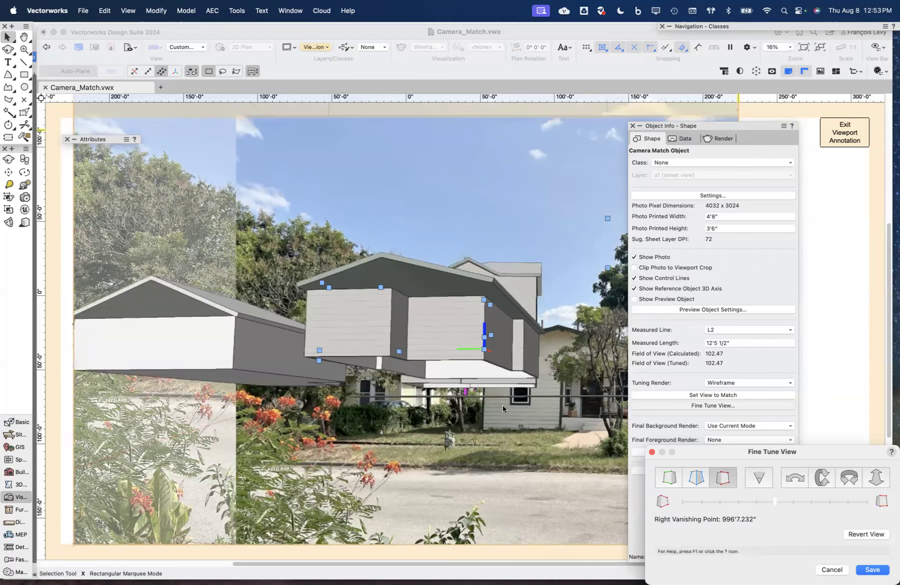
pyautogui.moveTo(686, 128); pyautogui.dragTo(883, 88)
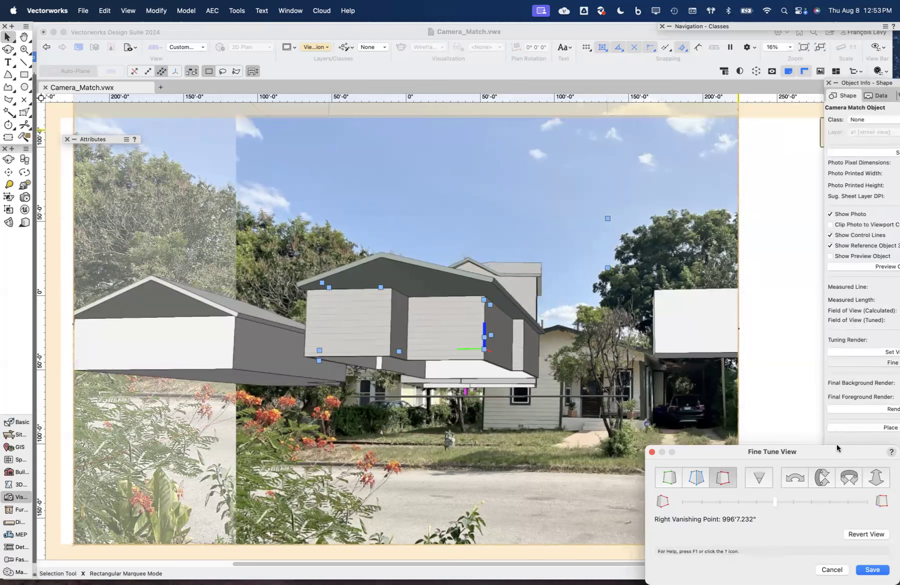
pyautogui.click(880, 570)
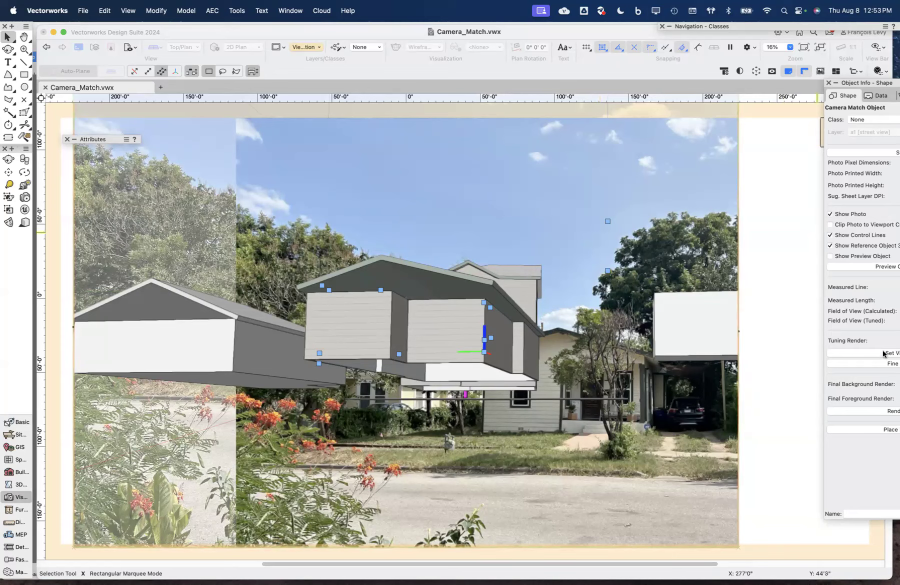
# Move the object properties palette off the photo and exit the viewport annotation
pyautogui.moveTo(868, 86); pyautogui.dragTo(748, 107)
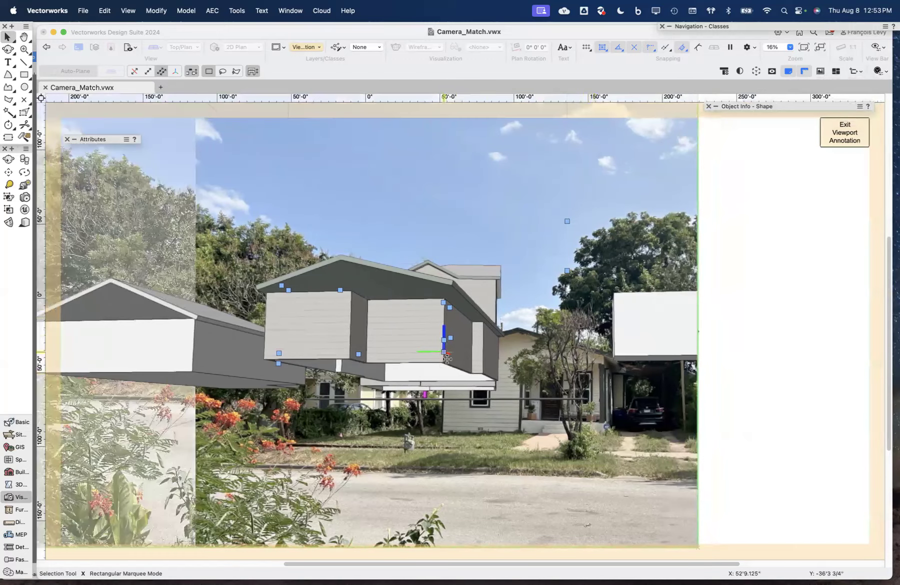
pyautogui.click(842, 125)
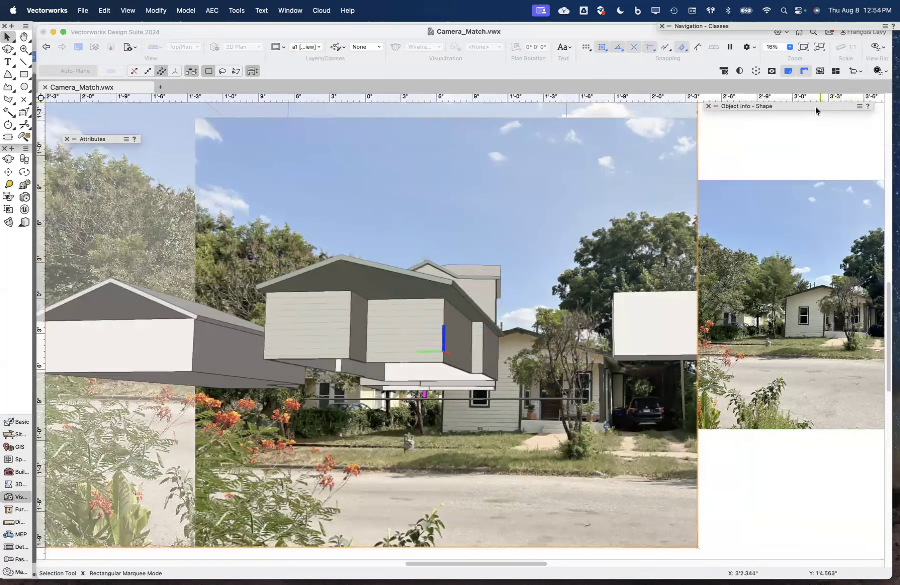
# Update the street-view viewport on the sheet layer with the saved tuned view
pyautogui.click(788, 272)
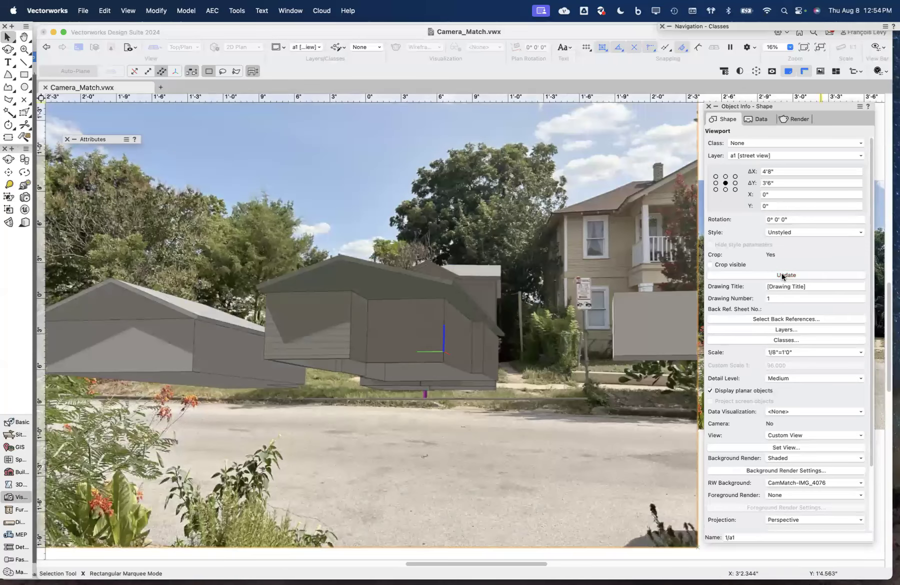
pyautogui.click(491, 430)
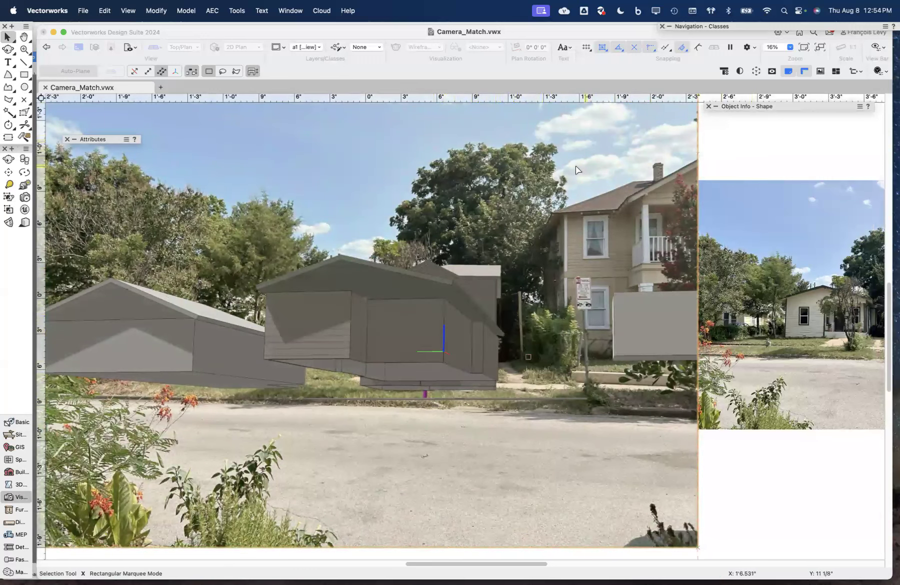
pyautogui.click(575, 170)
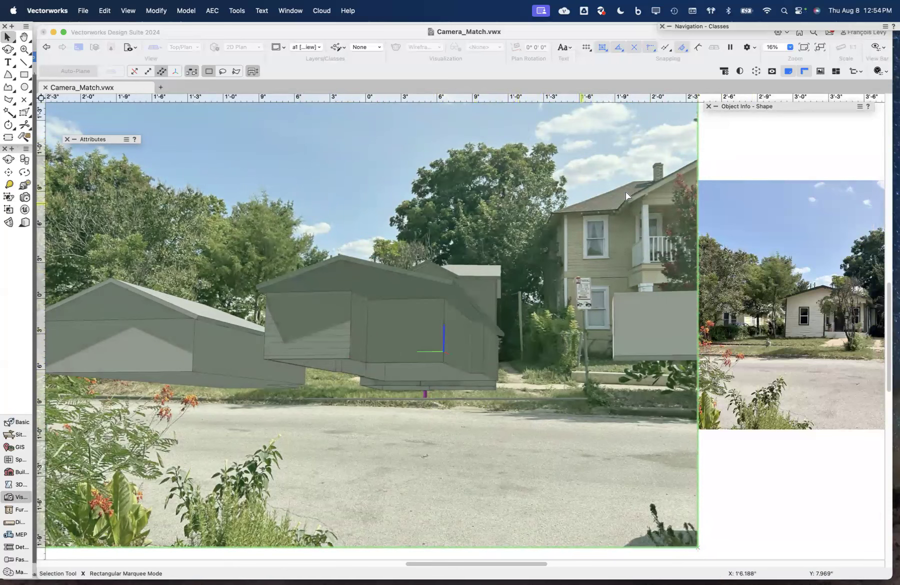
# Open the street-view viewport's annotations for editing and display the Camera Match object's properties
pyautogui.moveTo(751, 106)
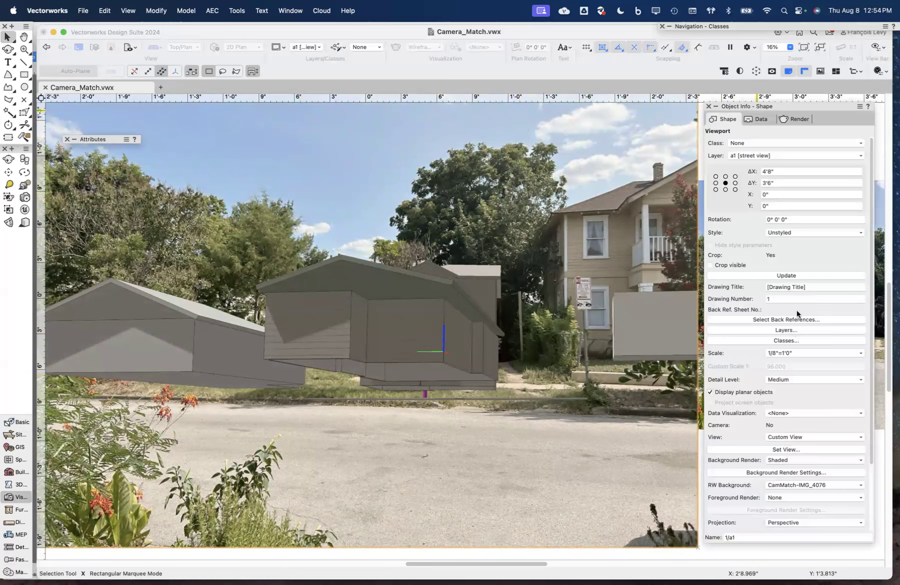
pyautogui.doubleClick(566, 269)
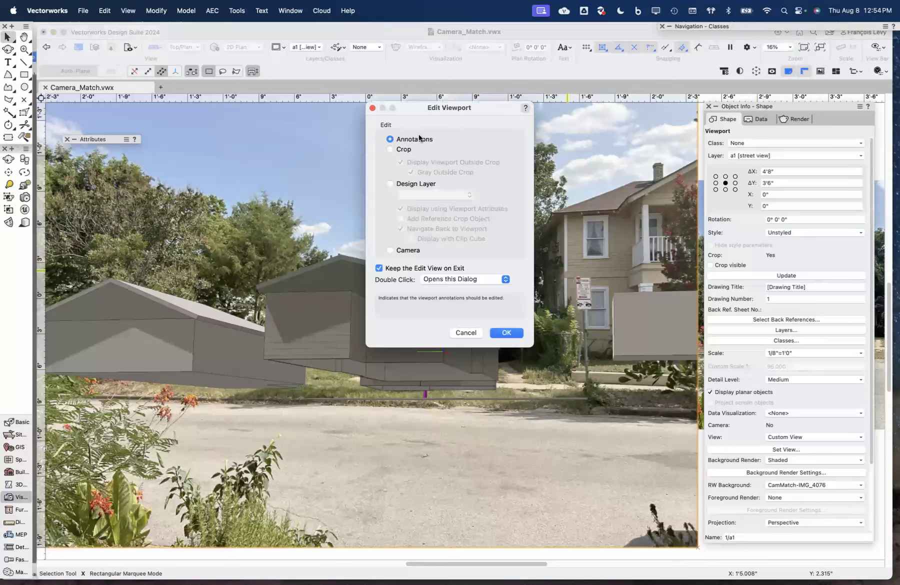
pyautogui.click(512, 333)
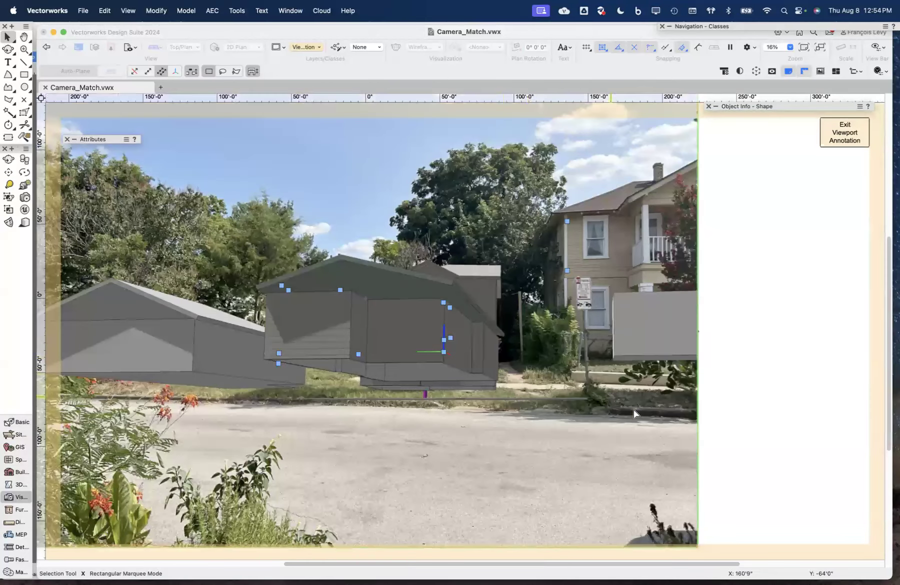
pyautogui.moveTo(768, 108)
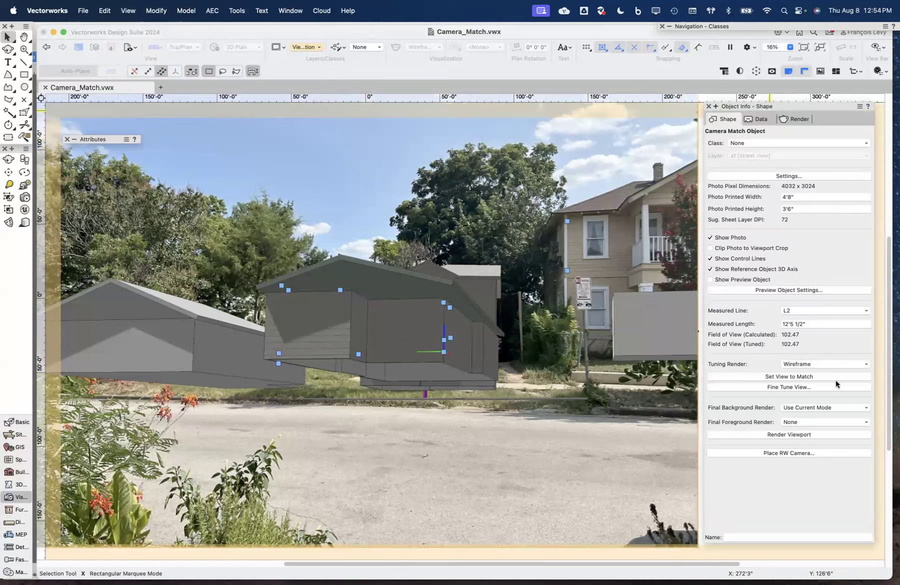
# Fine-tune the matched view by widening the camera's field of view to about 103.35°
pyautogui.click(806, 386)
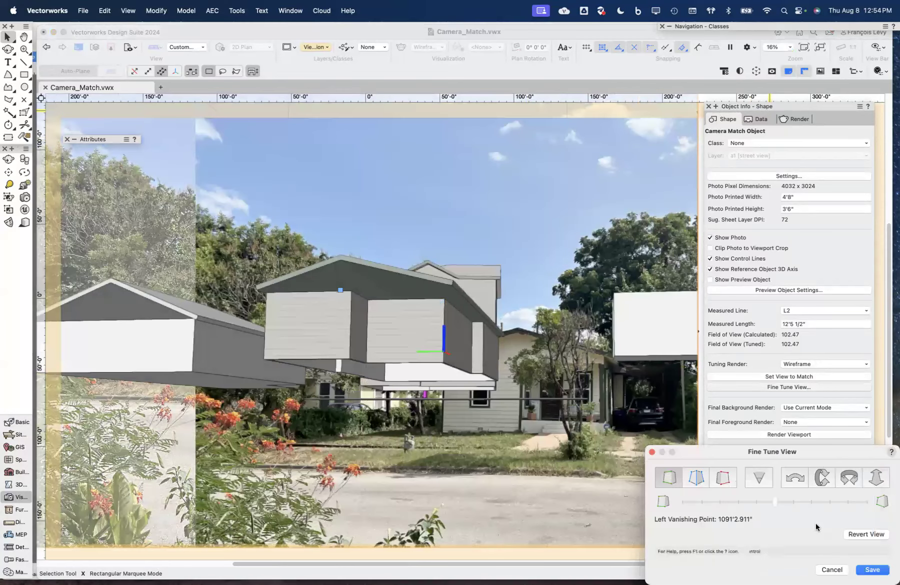
pyautogui.click(757, 475)
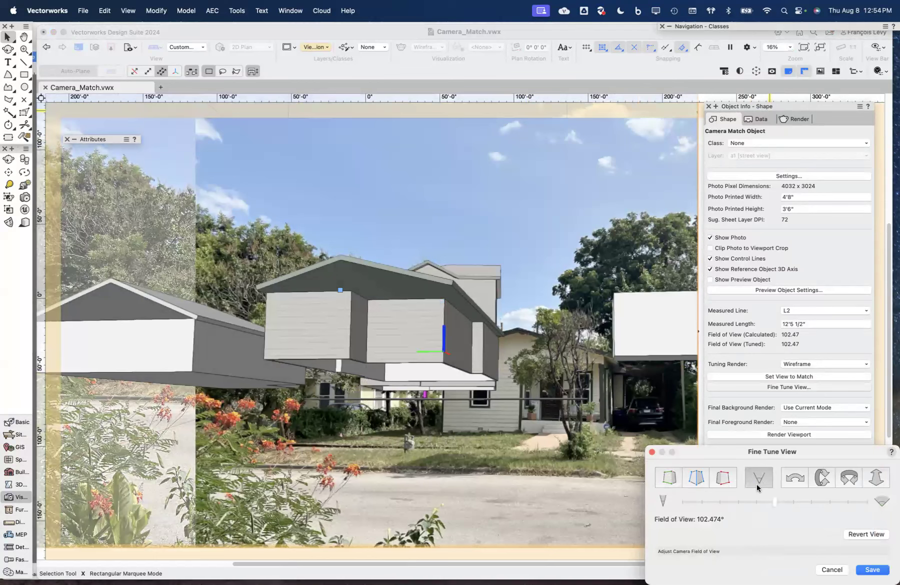
pyautogui.click(774, 500)
pyautogui.moveTo(779, 498); pyautogui.dragTo(790, 500)
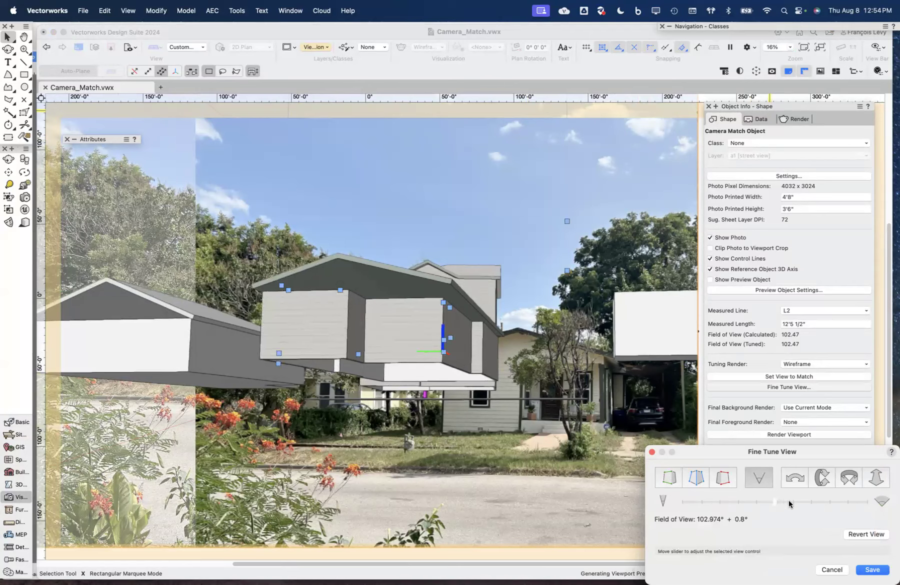
pyautogui.click(766, 500)
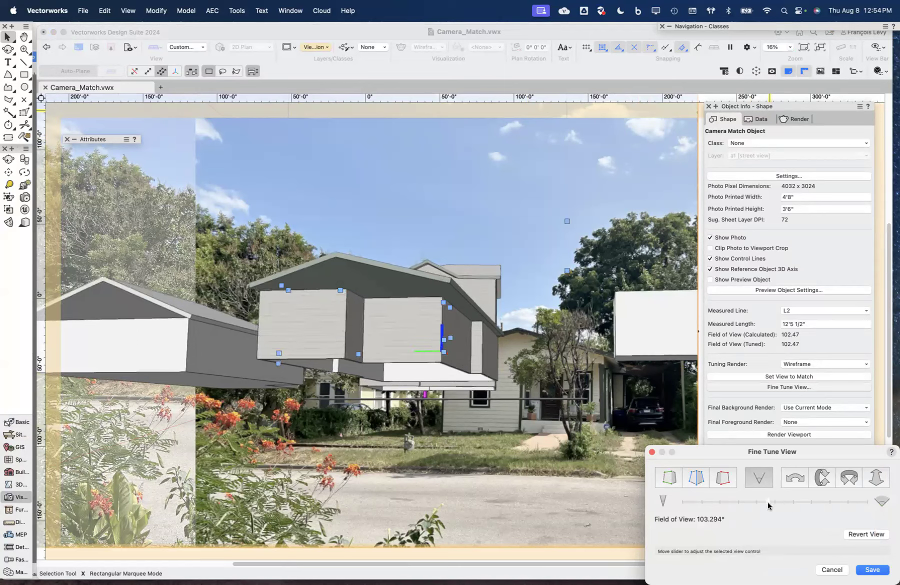
pyautogui.click(776, 499)
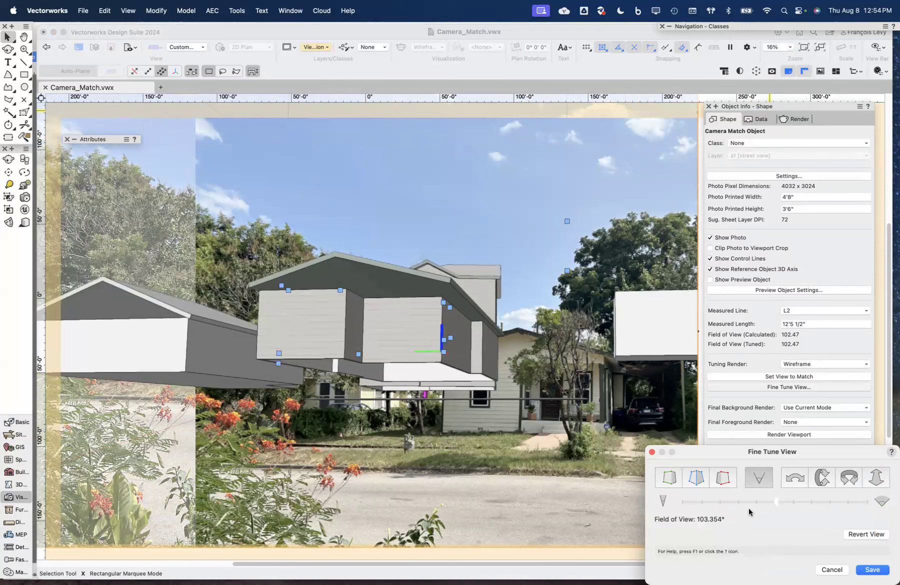
# Fine-tune the right vanishing point distance to about 1080'11" so the model's base meets the street
pyautogui.click(724, 483)
pyautogui.click(790, 500)
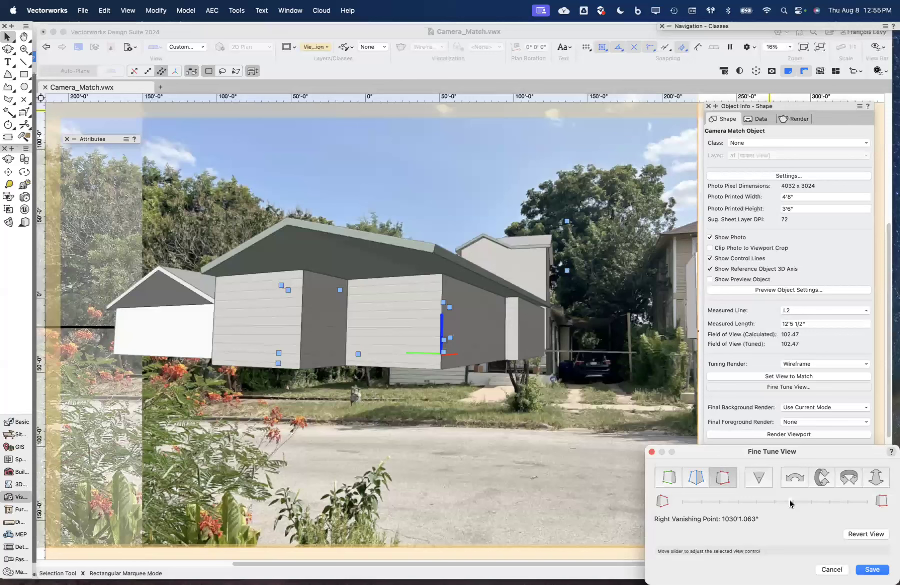
pyautogui.moveTo(789, 501); pyautogui.dragTo(776, 503)
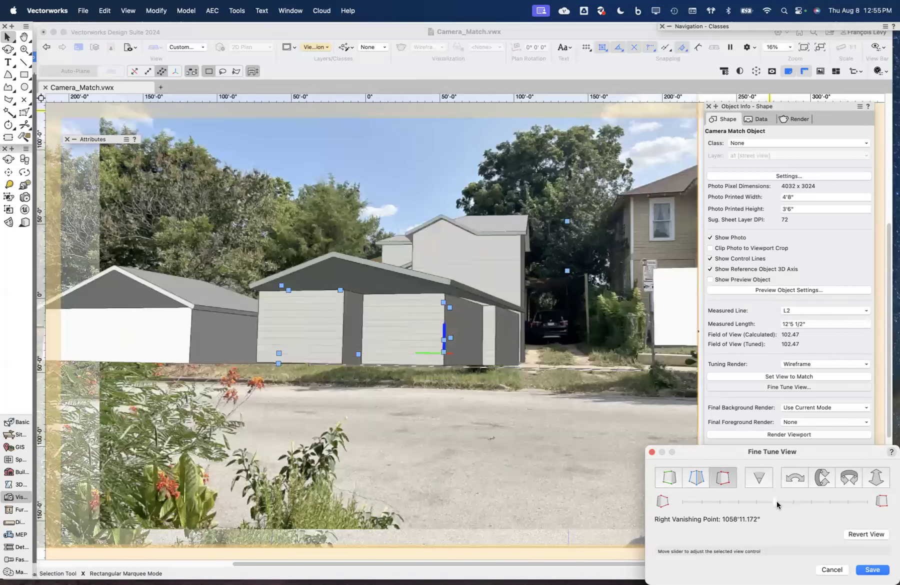
pyautogui.click(784, 502)
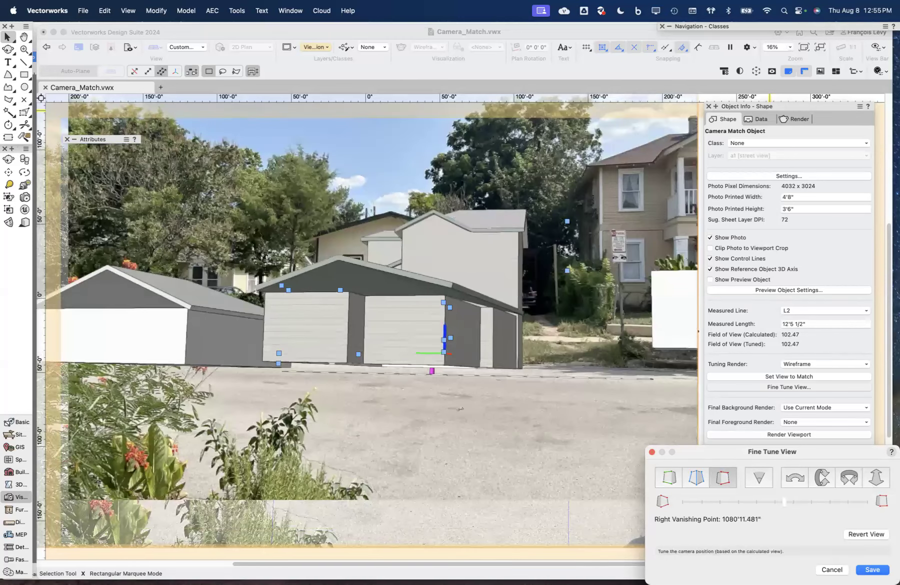
# Try different camera distances from the reference point, ending at about 101'3"
pyautogui.click(878, 478)
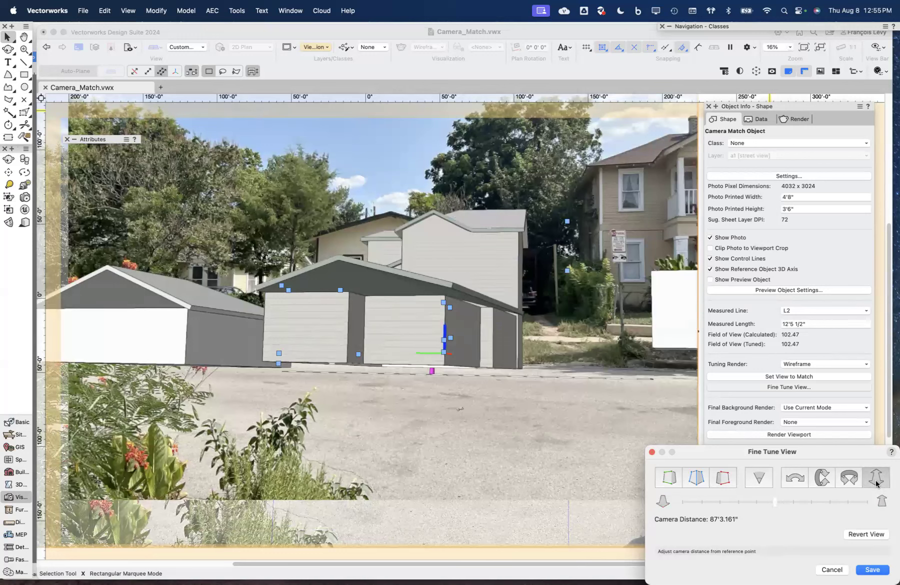
pyautogui.click(739, 503)
pyautogui.click(800, 502)
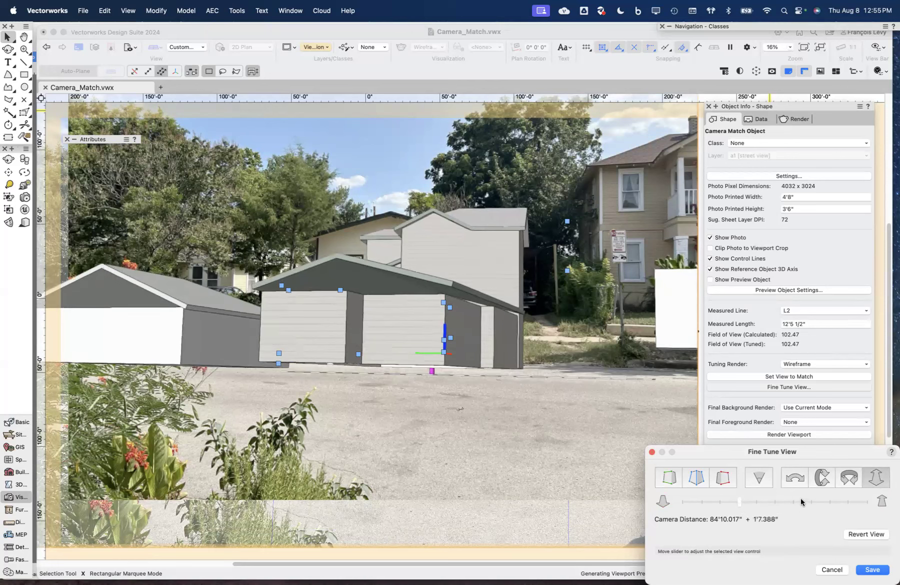
pyautogui.click(835, 501)
pyautogui.click(845, 500)
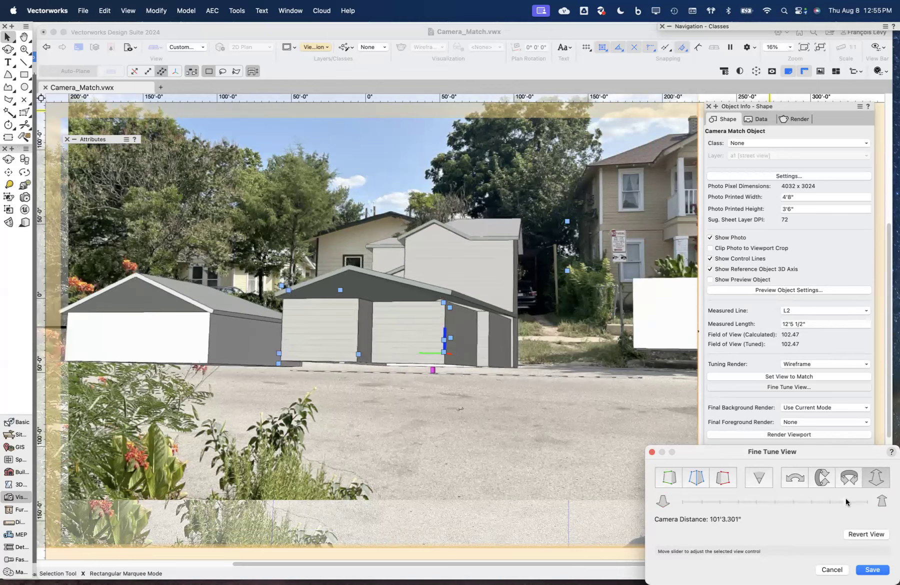
pyautogui.click(845, 501)
# Try different camera tilts about the reference point, ending at about 0.1°
pyautogui.click(797, 477)
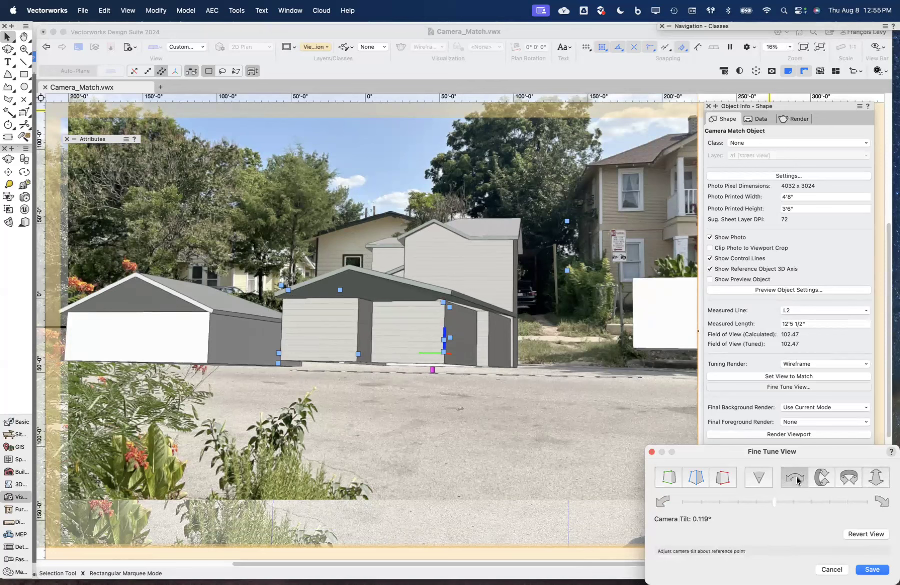
pyautogui.click(745, 501)
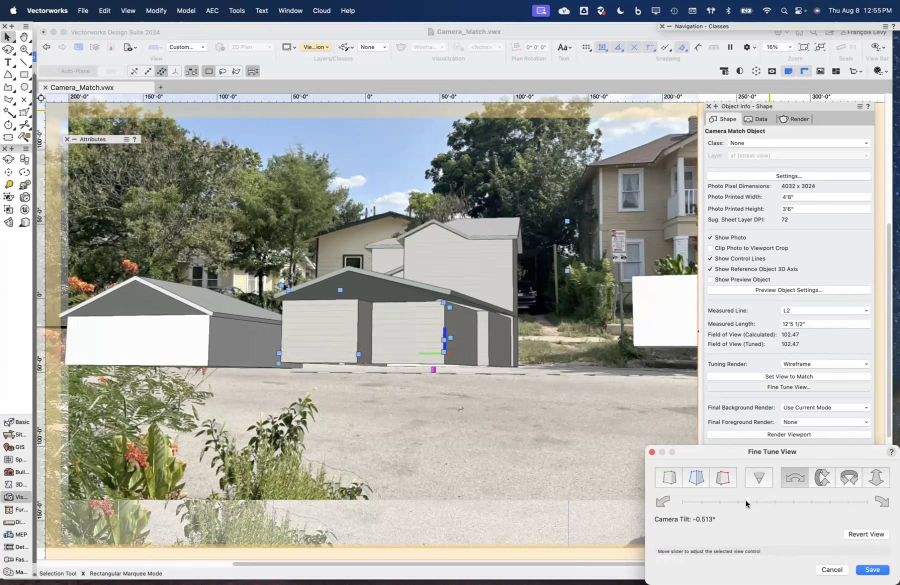
pyautogui.click(806, 502)
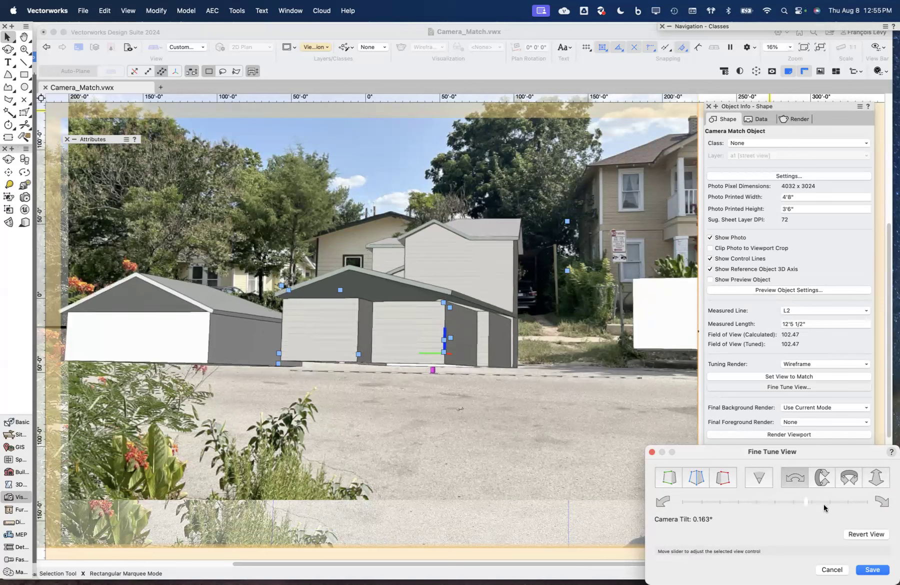
pyautogui.click(772, 501)
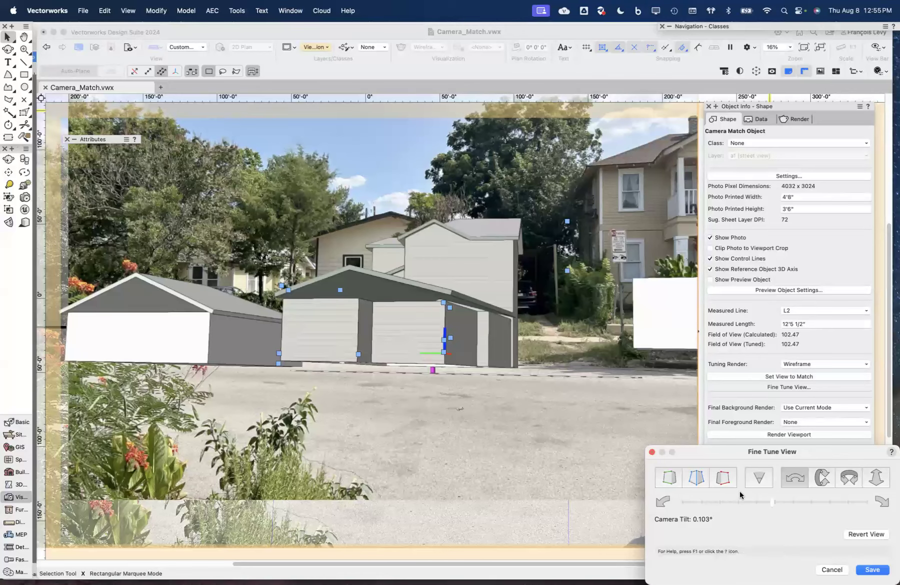
# Try a right vanishing point distance of about 1112'9", then revert the view and discard the fine-tuning changes
pyautogui.click(723, 478)
pyautogui.click(781, 501)
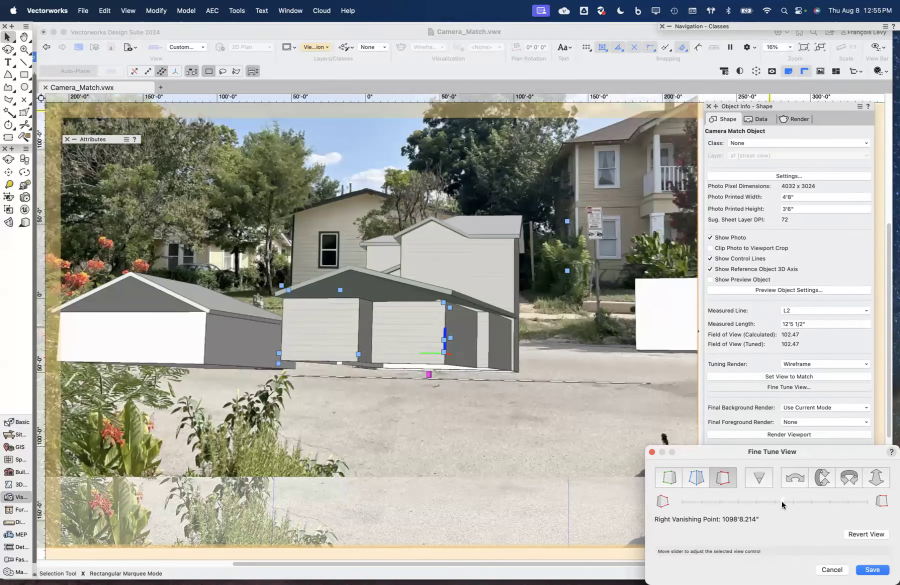
pyautogui.click(783, 503)
pyautogui.moveTo(784, 502)
pyautogui.mouseDown()
pyautogui.moveTo(742, 511)
pyautogui.moveTo(782, 505)
pyautogui.mouseUp()
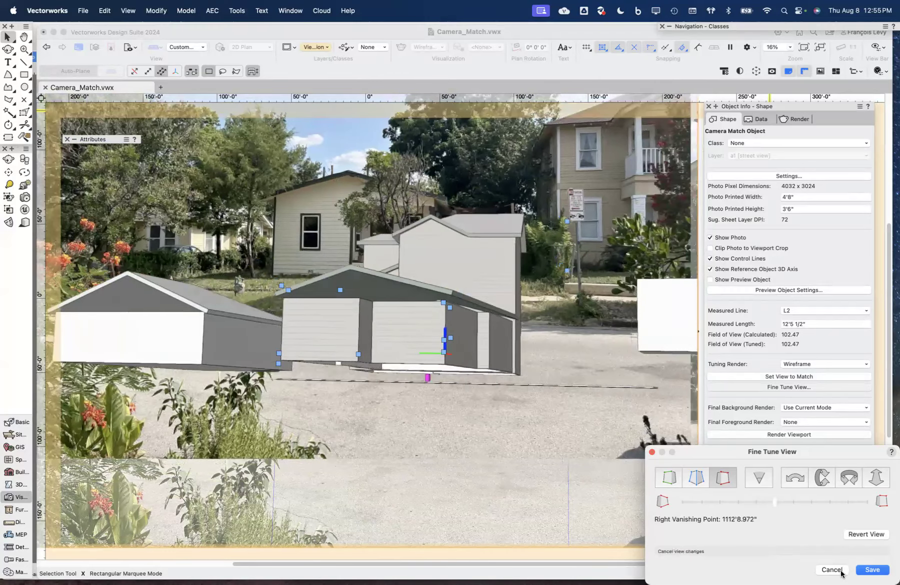
pyautogui.click(863, 532)
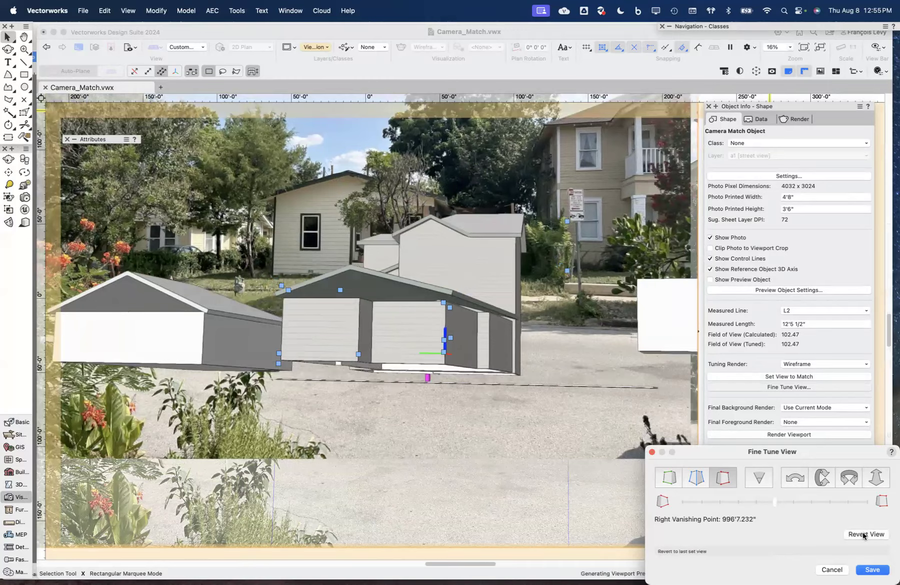
pyautogui.click(830, 569)
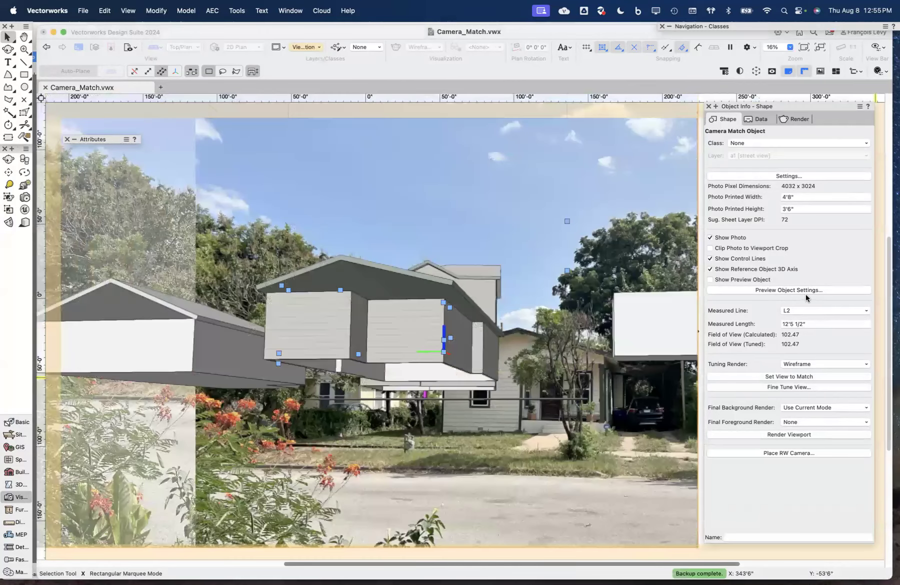
# Reset the tuned view to the calculated camera match and render the viewport
pyautogui.click(801, 378)
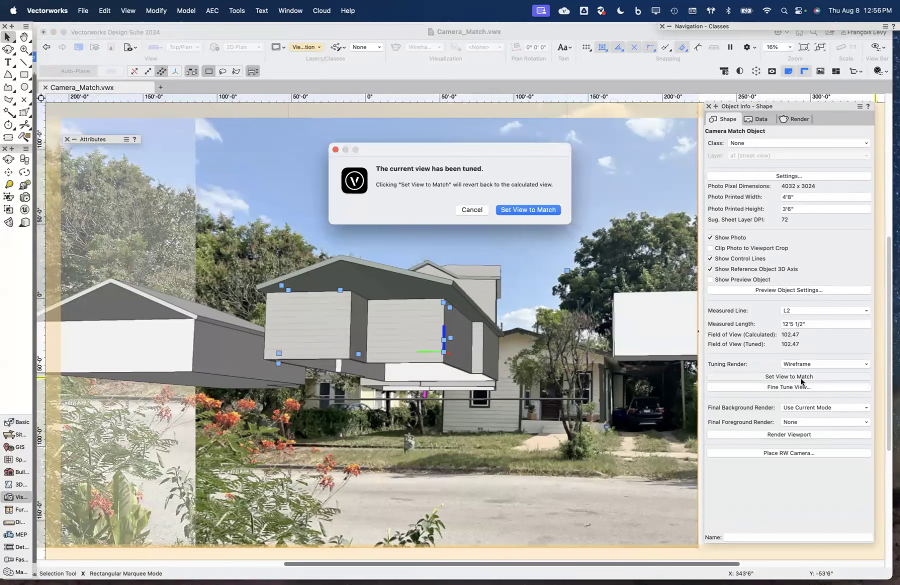
pyautogui.click(532, 214)
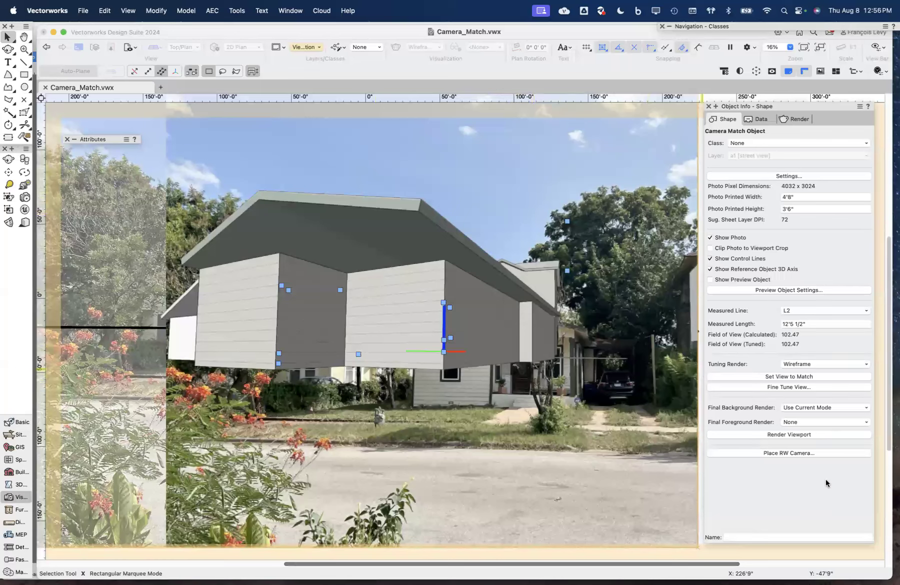
pyautogui.click(820, 435)
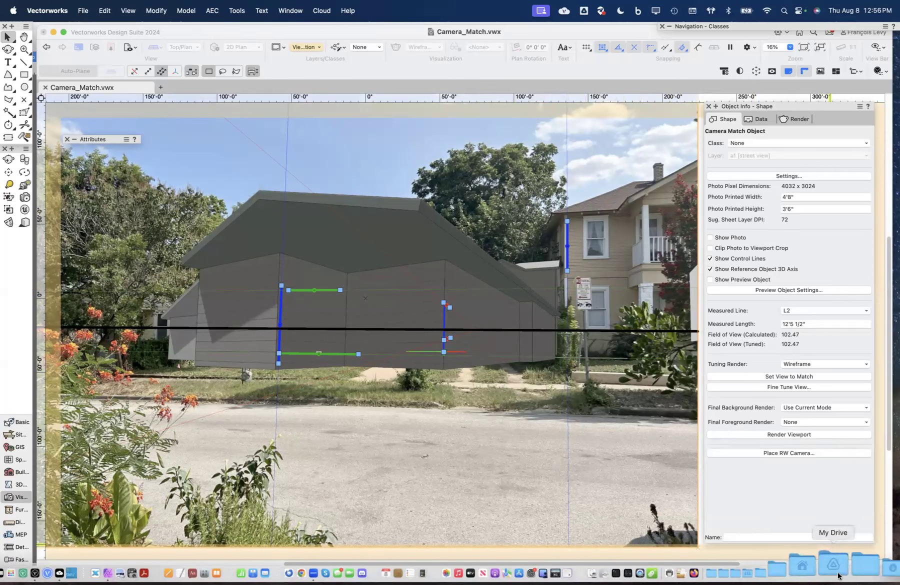
# Open the file ADU model.vwx from the Guadalupe Appeal project folder in My Drive
pyautogui.click(833, 563)
pyautogui.moveTo(829, 476)
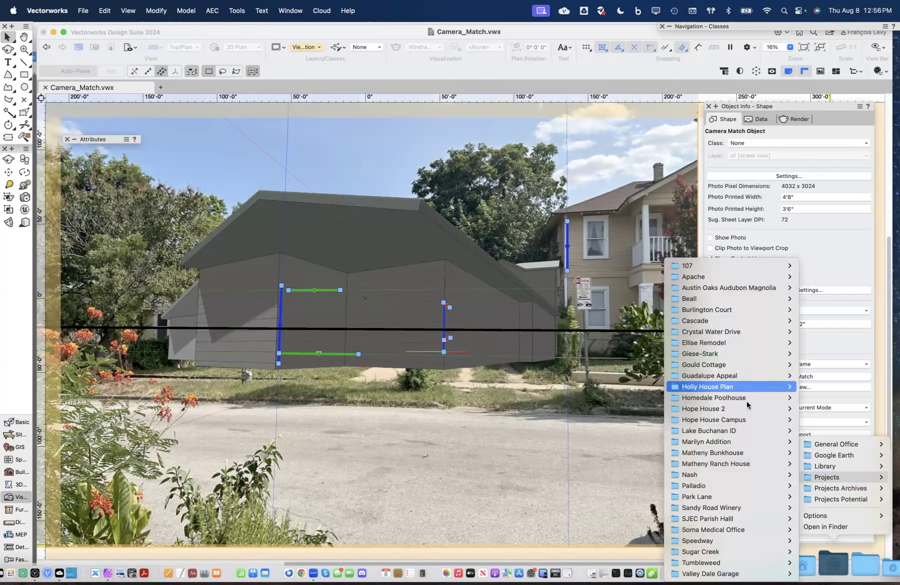
pyautogui.moveTo(739, 375)
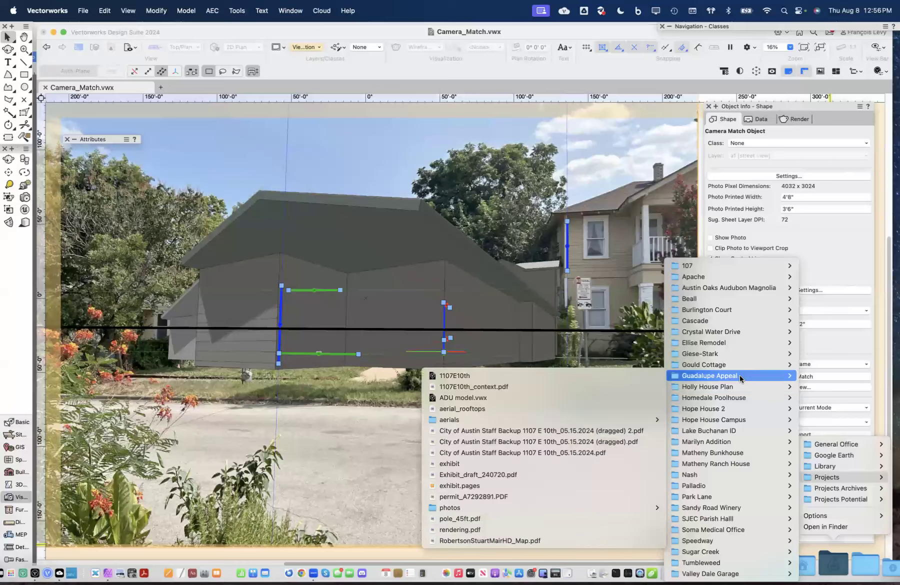
pyautogui.click(553, 397)
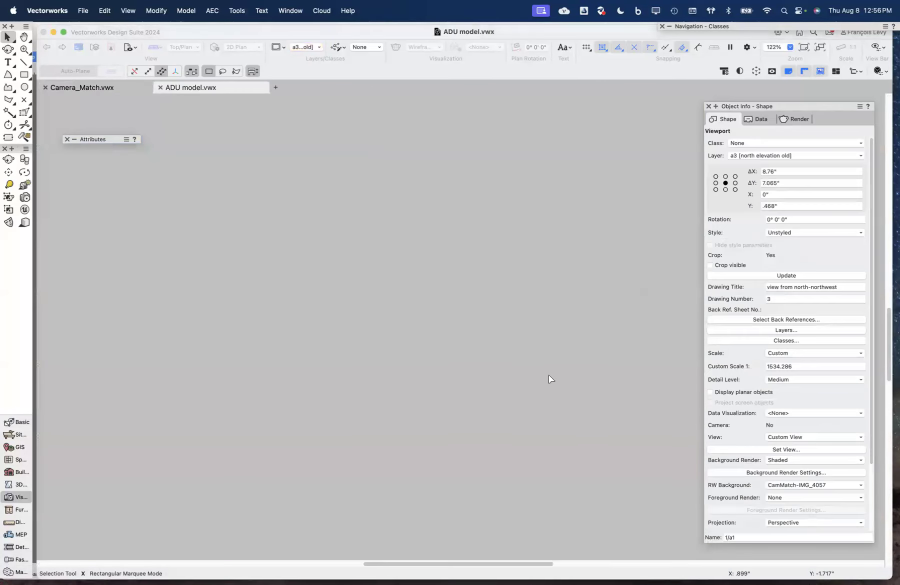
# Open the annotations of the viewport showing the projected view of the proposed ADU for editing
pyautogui.scroll(-3, 486, 324)
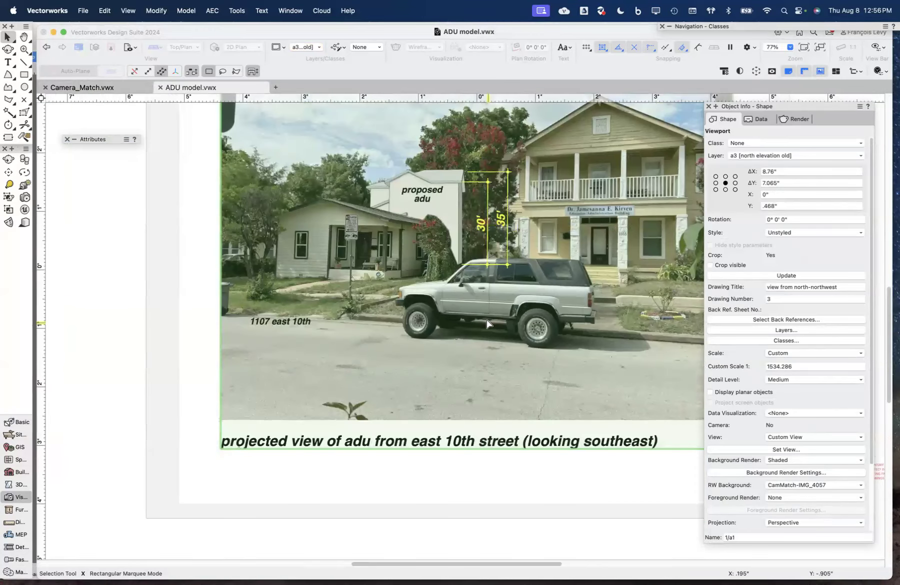
pyautogui.doubleClick(581, 300)
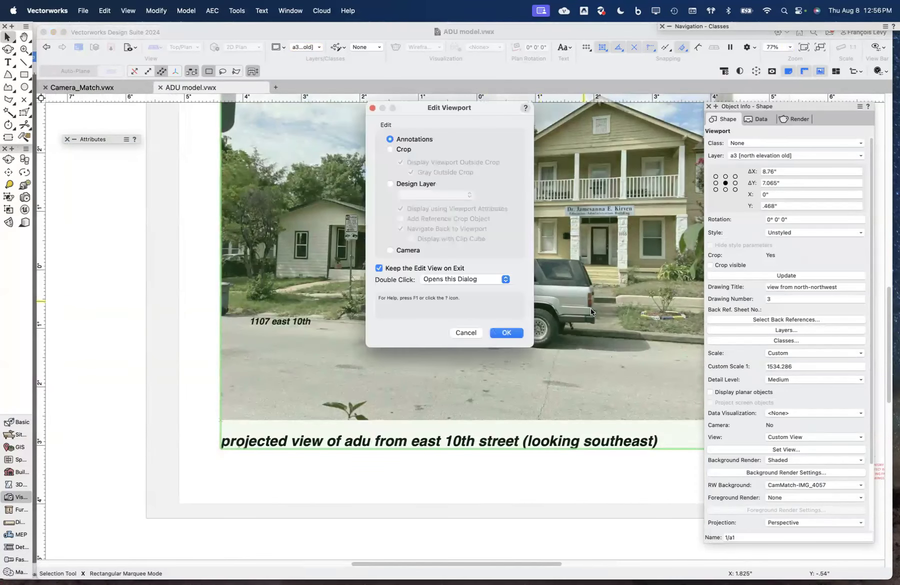
pyautogui.click(511, 333)
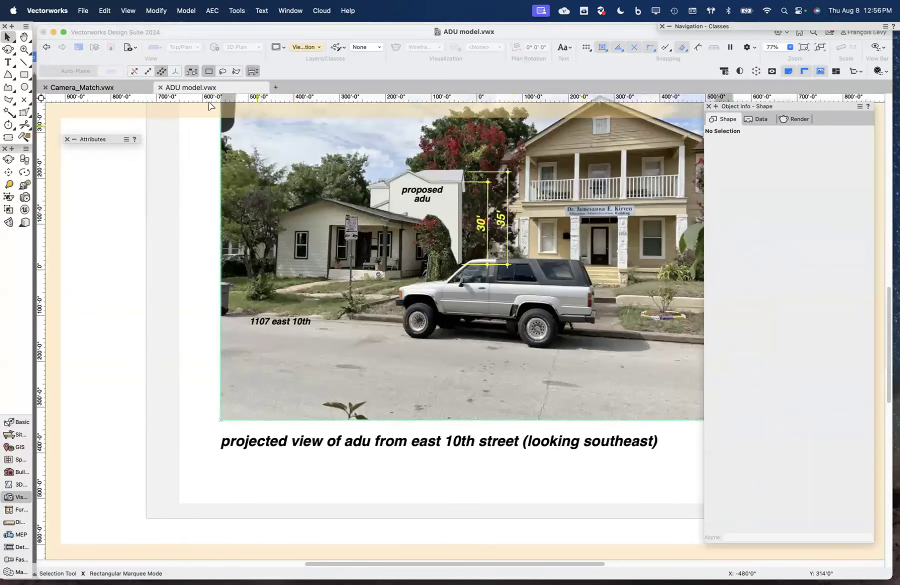
# Leave the viewport annotations and view sheet layers a2 [south elevation] and a1 [north elevation]
pyautogui.press('super+bracketright')
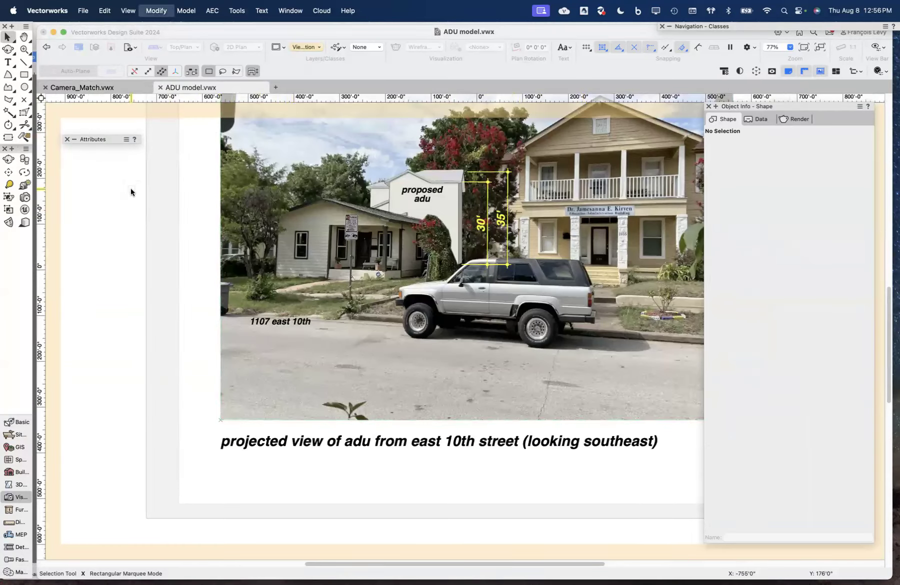
pyautogui.click(314, 47)
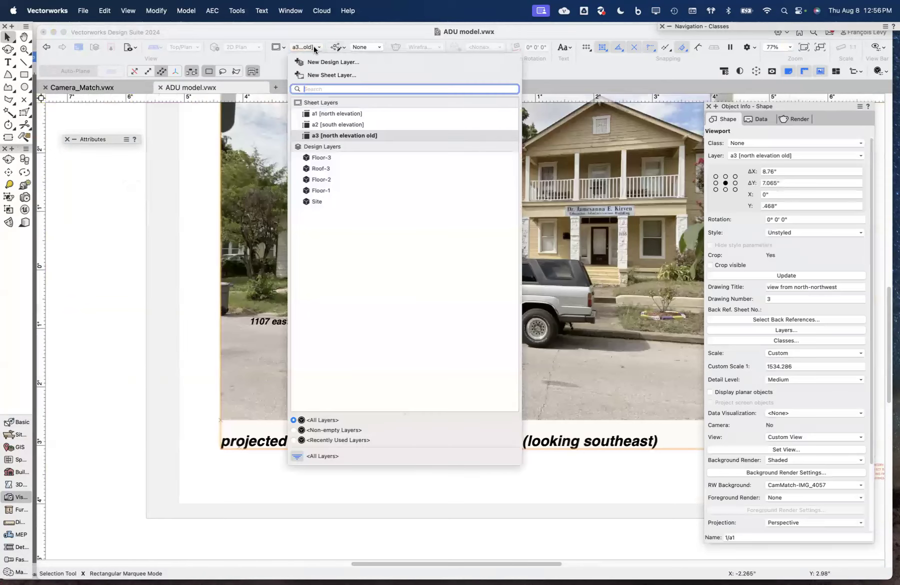
pyautogui.click(331, 125)
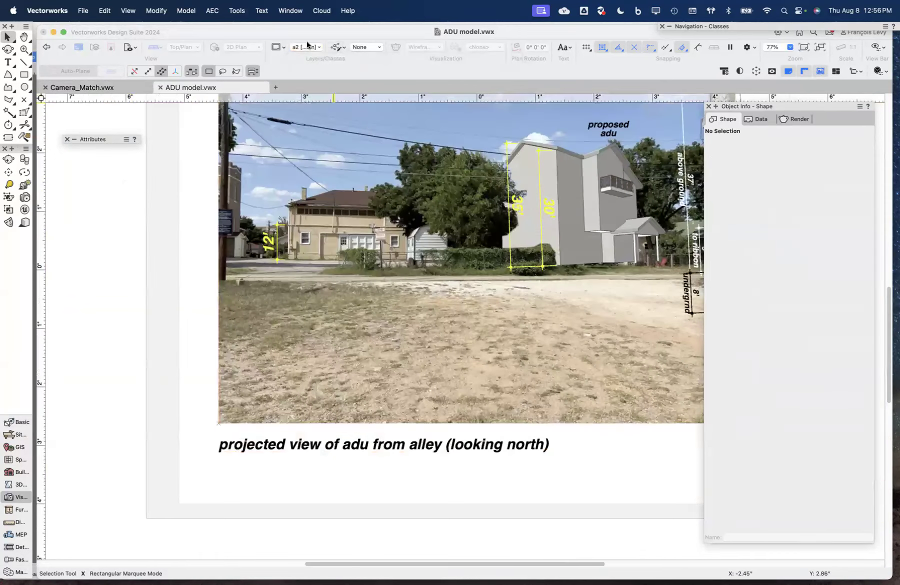
pyautogui.click(308, 47)
pyautogui.click(330, 114)
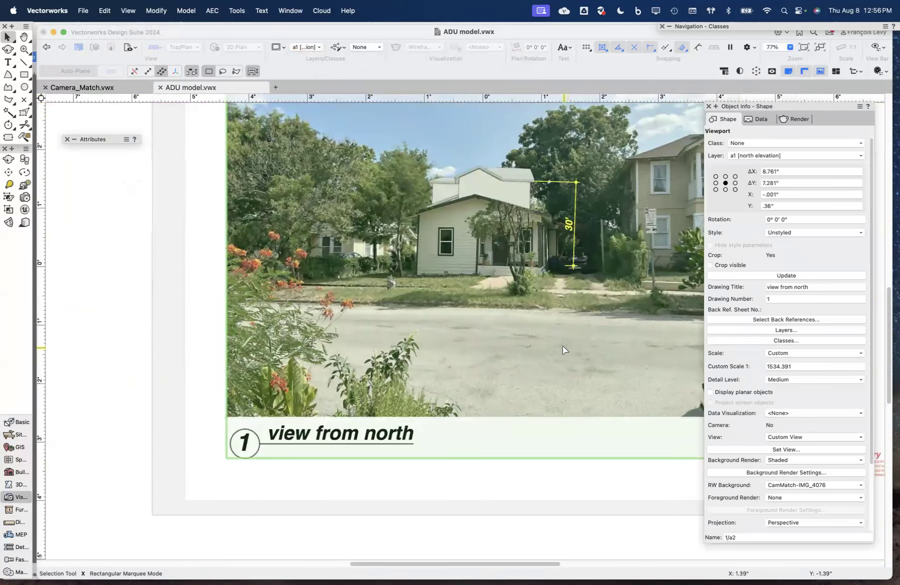
# Open the annotations of the "view from north" viewport for editing and select its Camera Match object
pyautogui.doubleClick(539, 363)
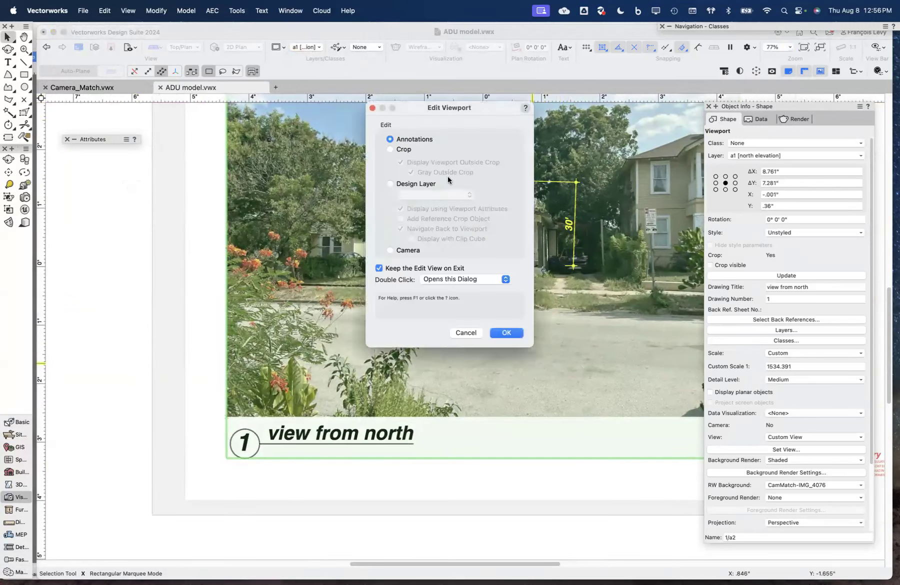
pyautogui.click(505, 333)
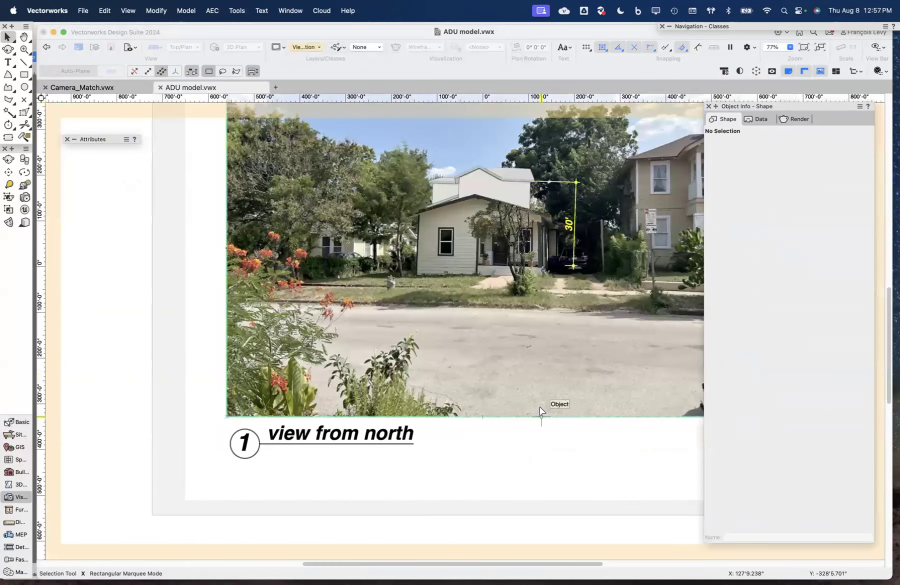
pyautogui.hscroll(5, 539, 407)
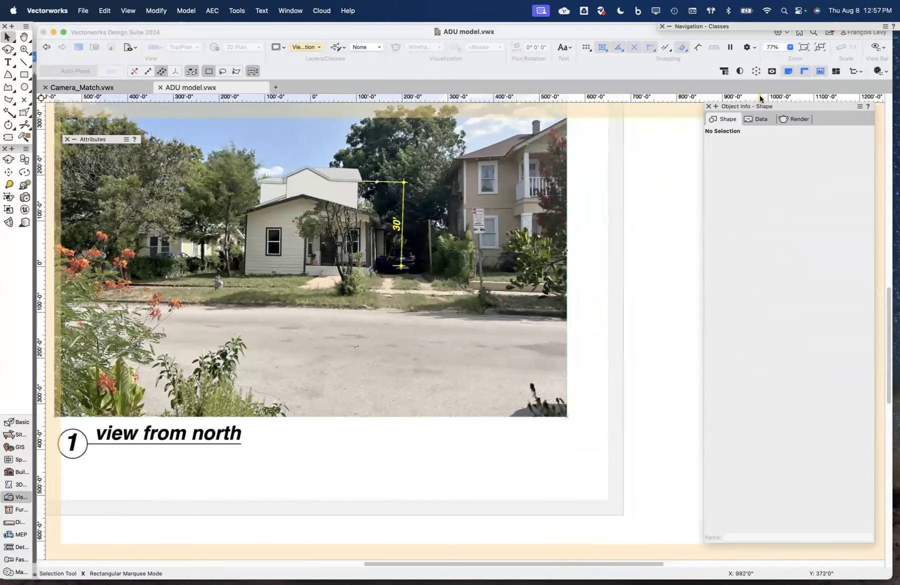
pyautogui.click(567, 197)
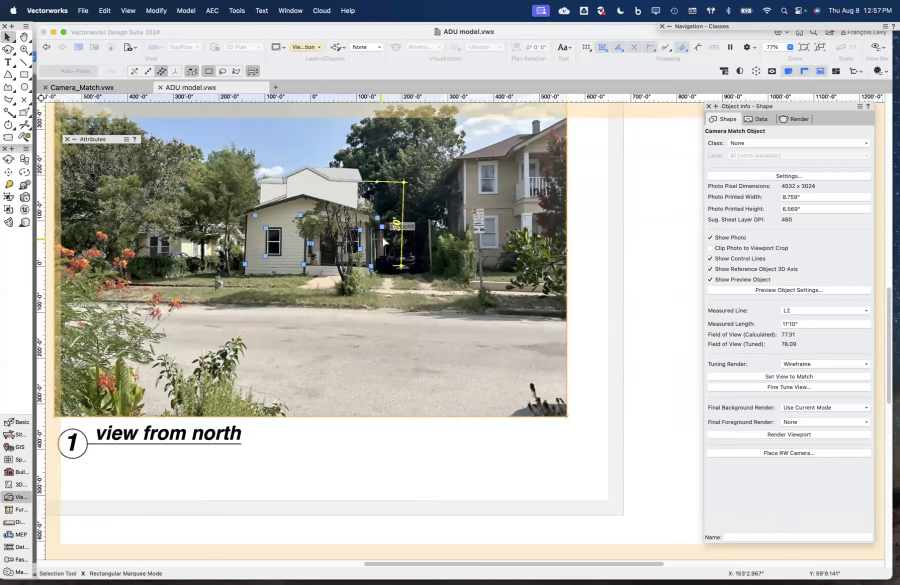
pyautogui.scroll(5, 254, 246)
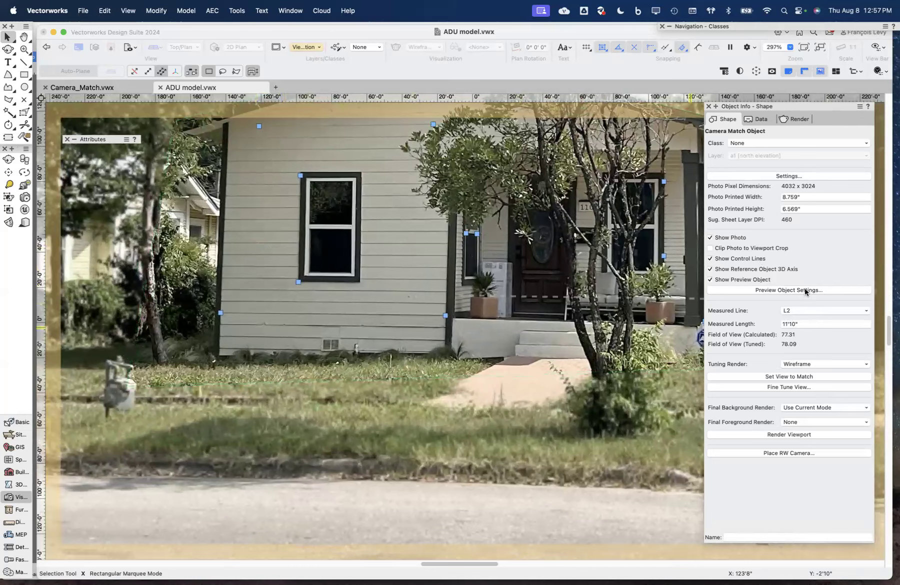
# Toggle the Camera Match control lines off and on again, and examine the mask outline around the small house
pyautogui.moveTo(87, 140)
pyautogui.click(744, 260)
pyautogui.click(744, 259)
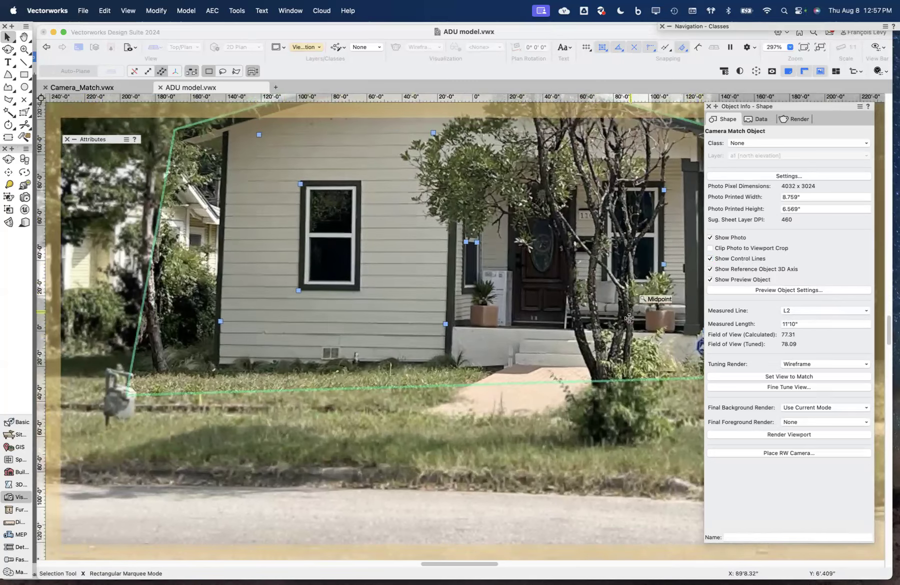
pyautogui.scroll(2, 629, 318)
pyautogui.hscroll(6, 629, 318)
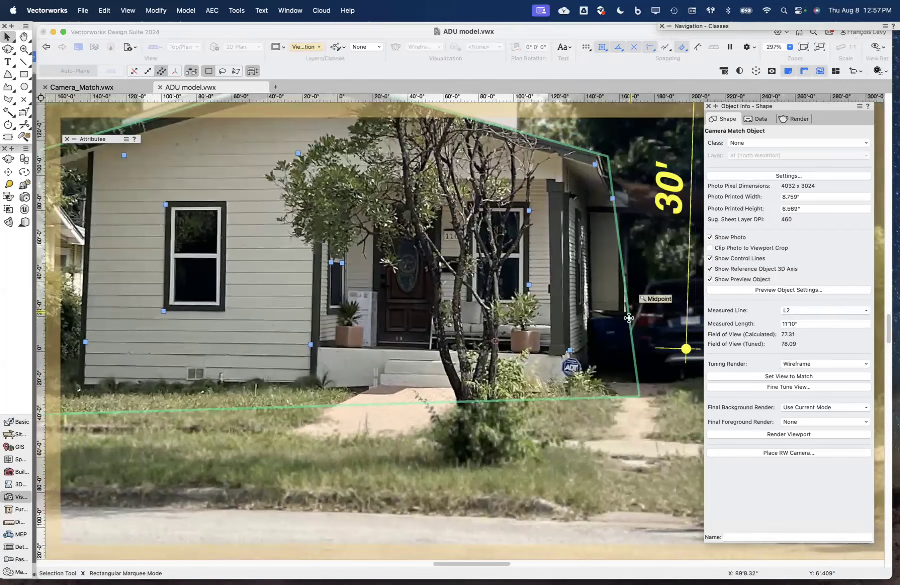
pyautogui.hscroll(-2, 629, 318)
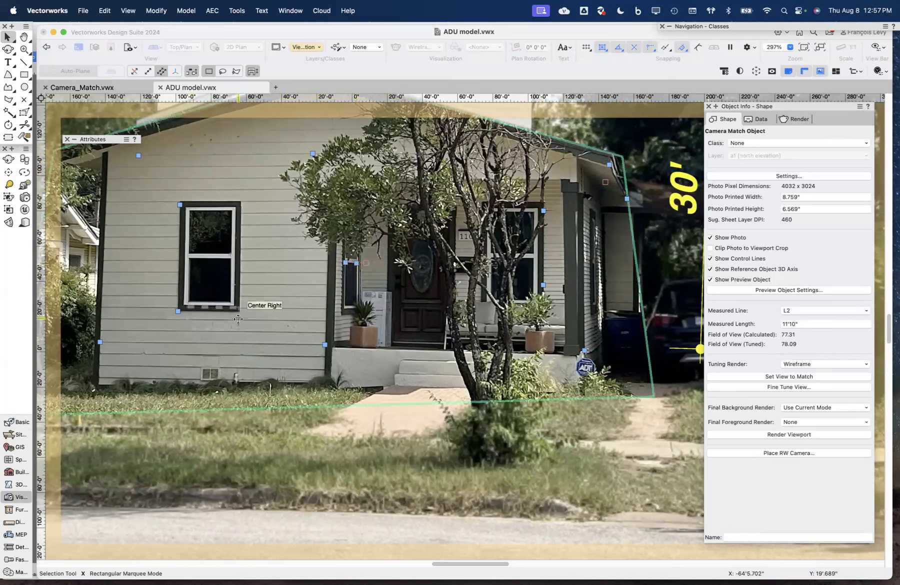
pyautogui.scroll(5, 238, 318)
pyautogui.hscroll(-3, 238, 318)
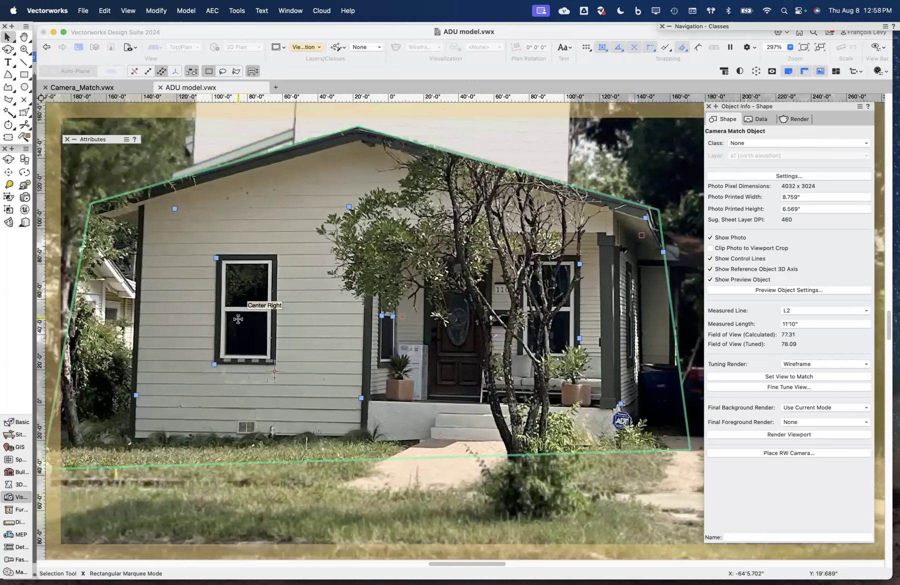
# Delete the Camera Match mask that surrounds the small house in the photo
pyautogui.click(619, 420)
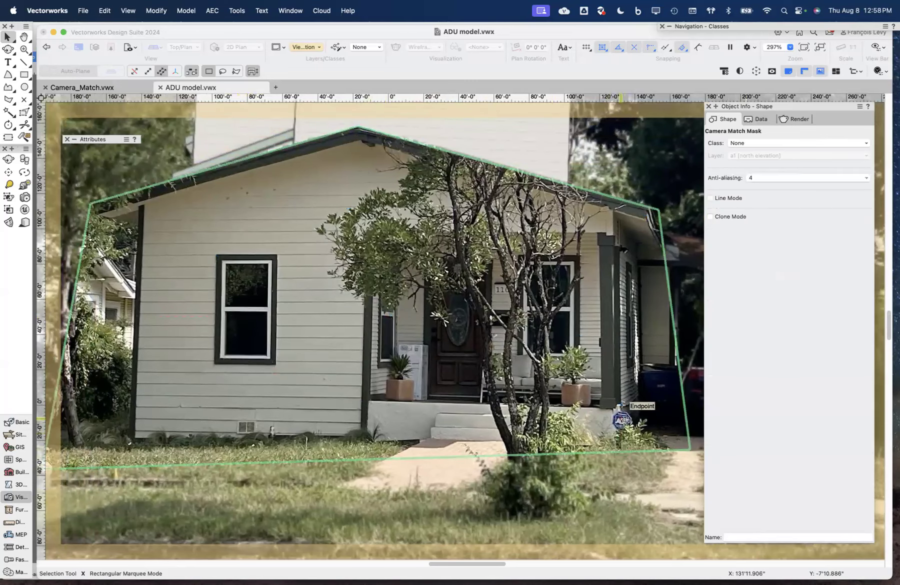
pyautogui.press('Delete')
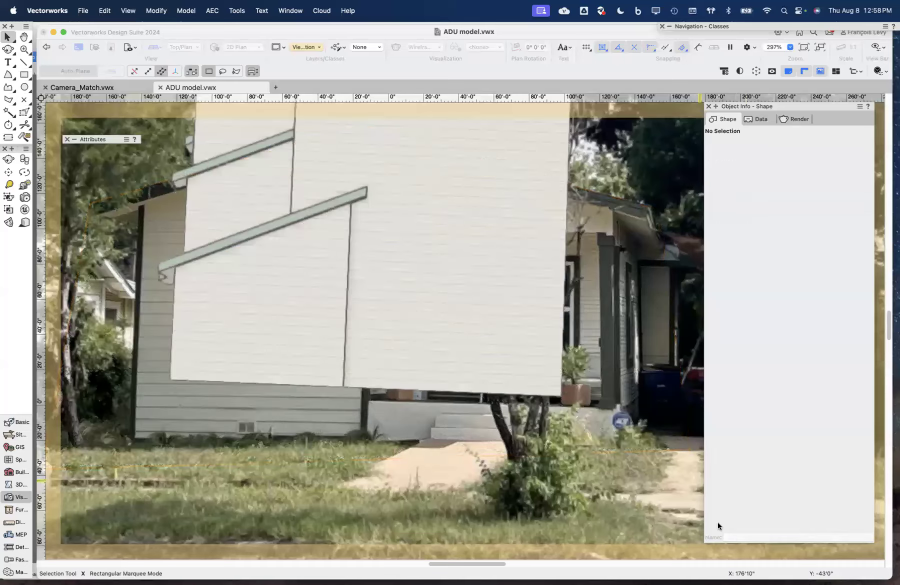
pyautogui.keyDown('alt'); pyautogui.scroll(-4, 587, 412); pyautogui.keyUp('alt')
pyautogui.keyDown('alt'); pyautogui.scroll(-3, 587, 412); pyautogui.keyUp('alt')
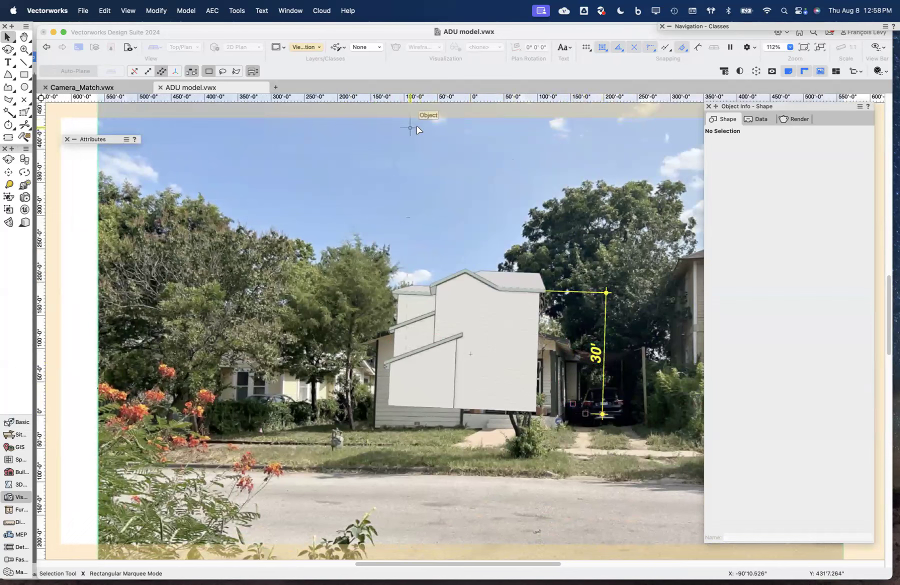
# Draw a closed Camera Match mask along the small house's roofline and around its front, with snapping suspended and the model shown see-through
pyautogui.click(8, 223)
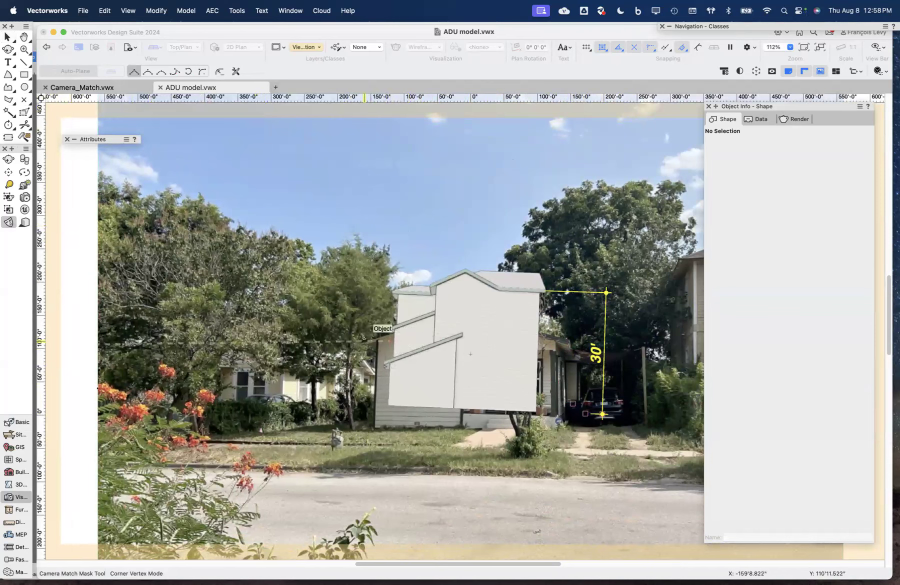
pyautogui.scroll(3, 364, 338)
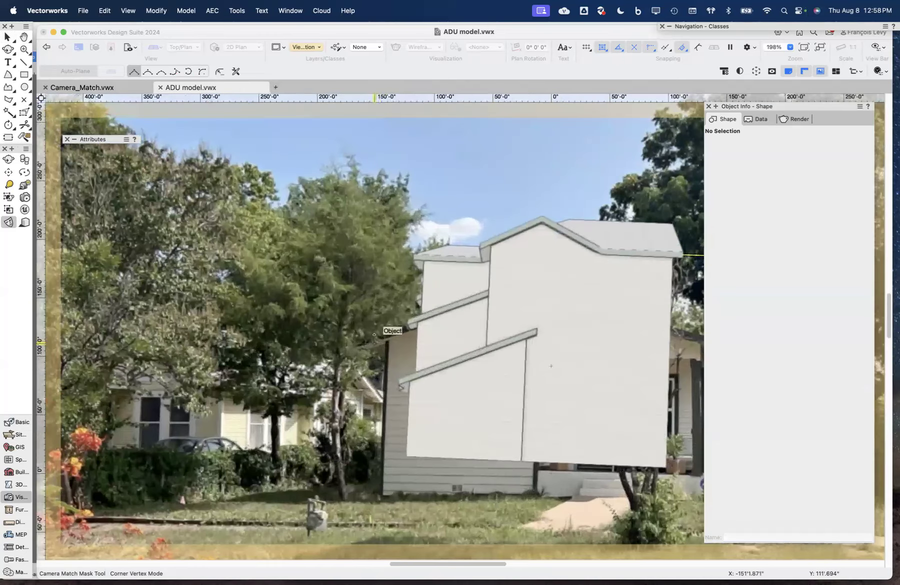
pyautogui.press('b')
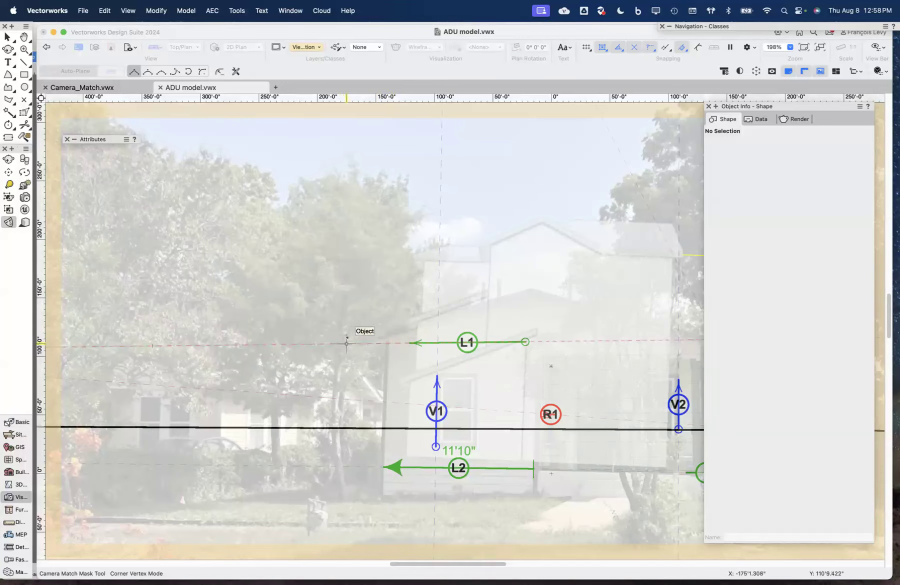
pyautogui.press('`')
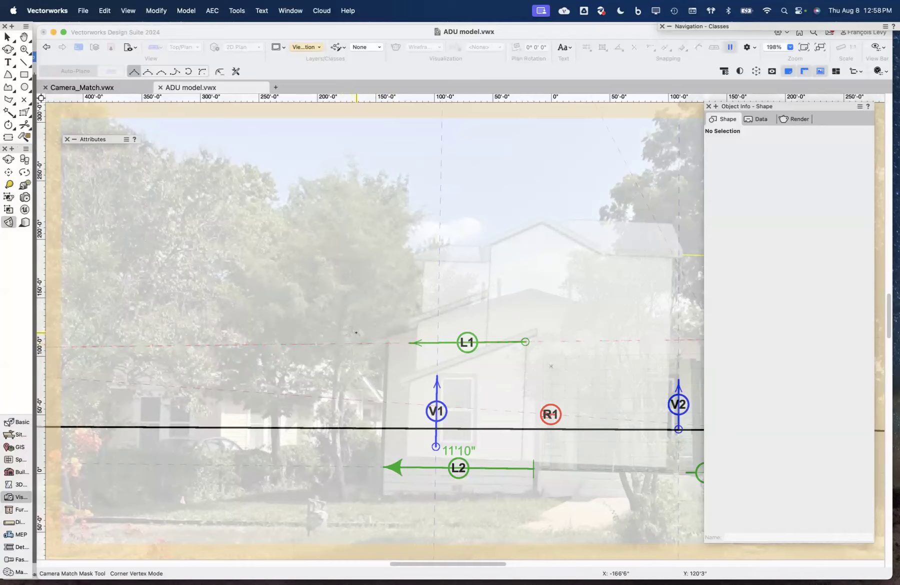
pyautogui.click(367, 338)
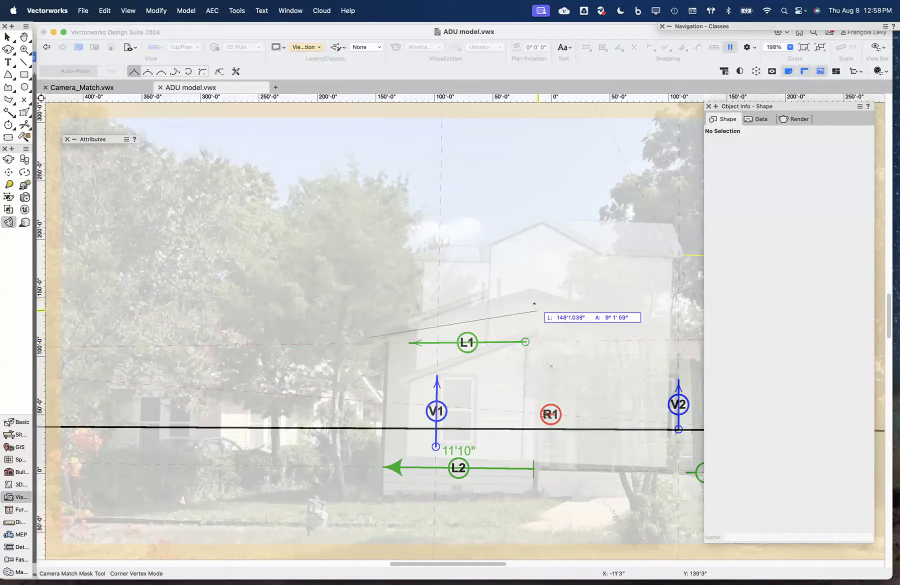
pyautogui.click(532, 289)
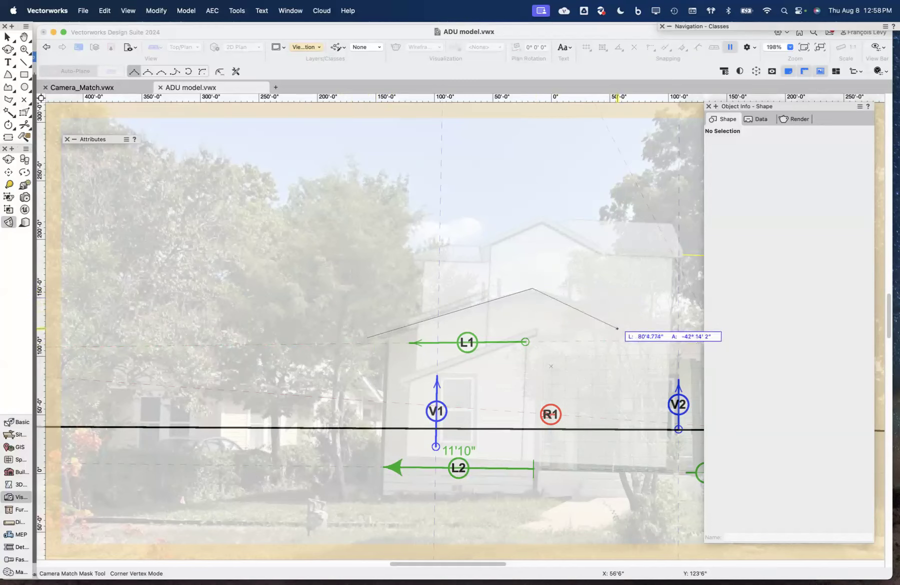
pyautogui.hscroll(5, 625, 337)
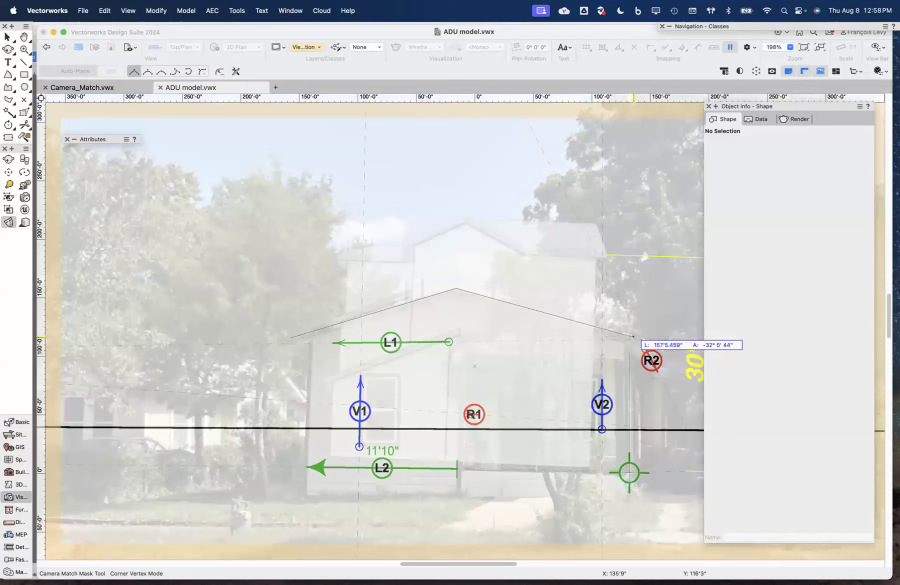
pyautogui.click(633, 337)
pyautogui.click(631, 472)
pyautogui.click(423, 525)
pyautogui.click(254, 487)
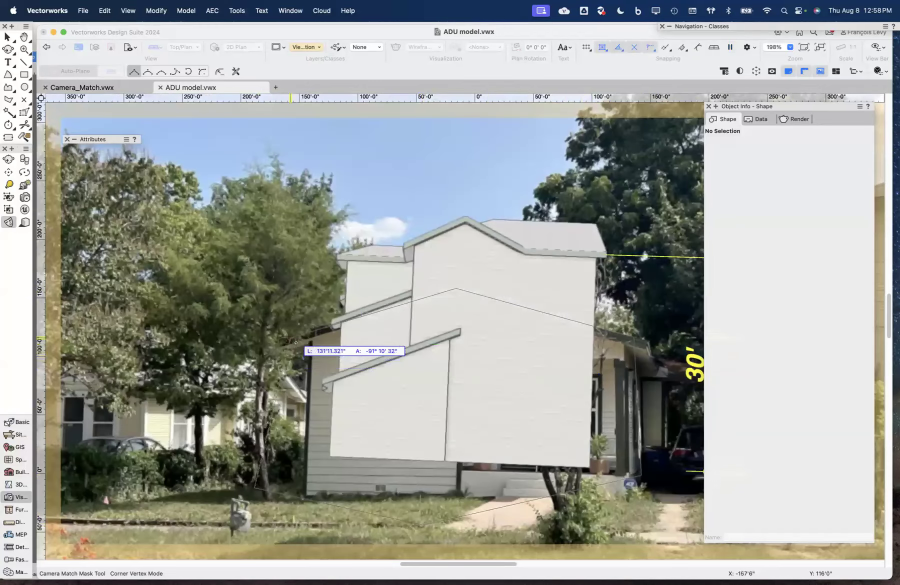
pyautogui.doubleClick(290, 339)
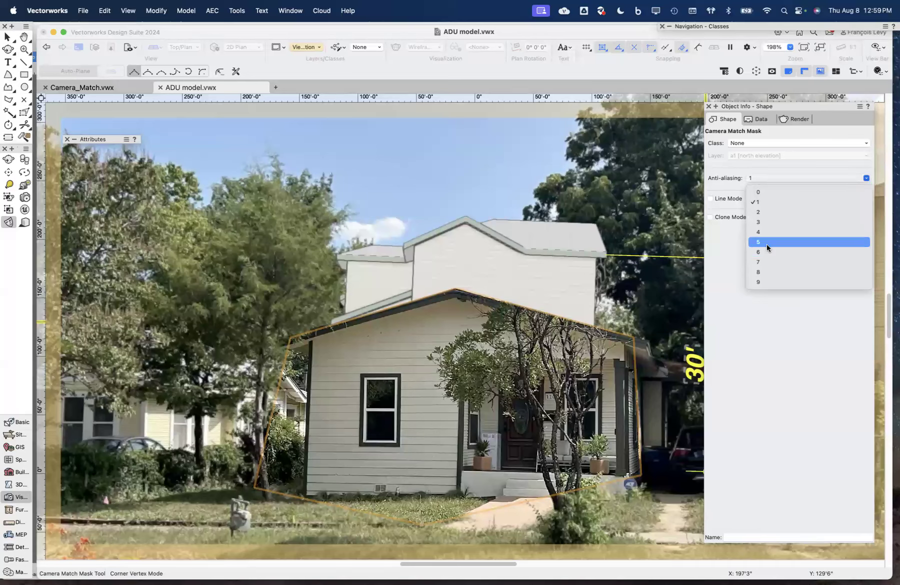
# Try an anti-aliasing value of 5 for the new mask, and set it to 3
pyautogui.click(766, 244)
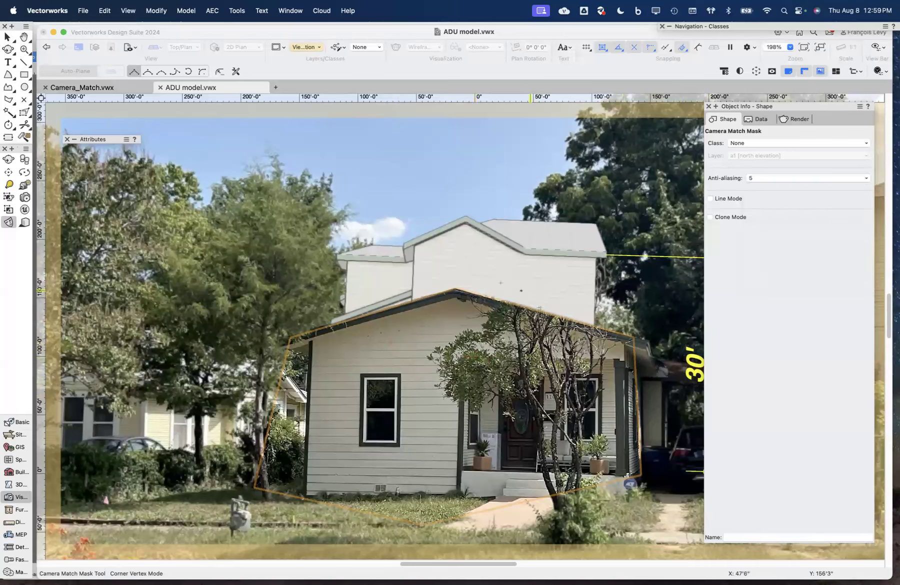
pyautogui.click(764, 178)
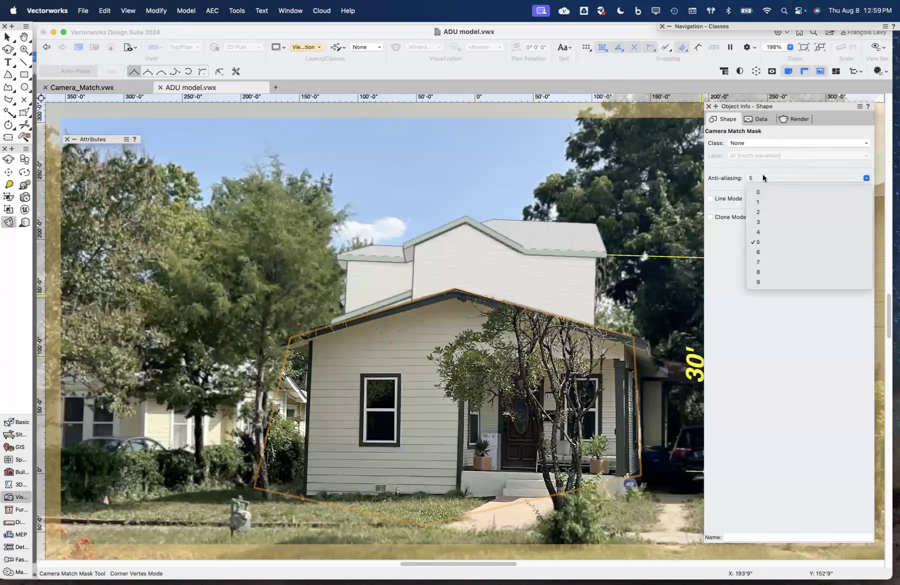
pyautogui.click(760, 221)
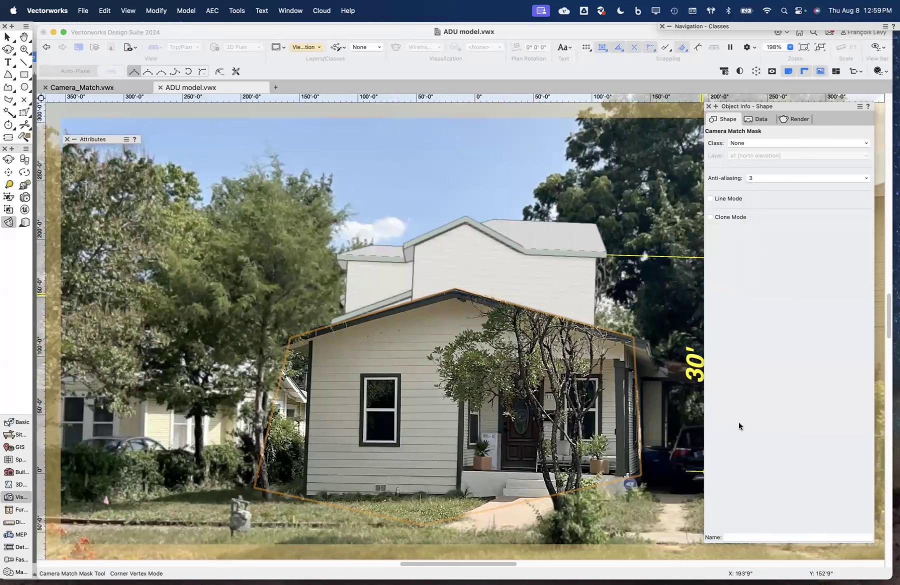
# Delete all objects in the viewport's annotations, leave the annotation editing and update the viewport
pyautogui.press('x')
pyautogui.press('super+a')
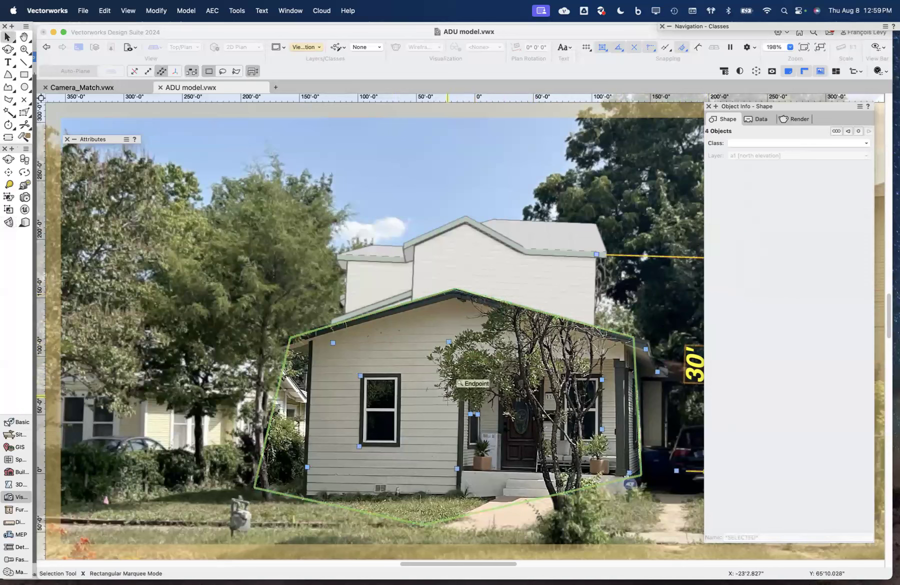
pyautogui.press('Delete')
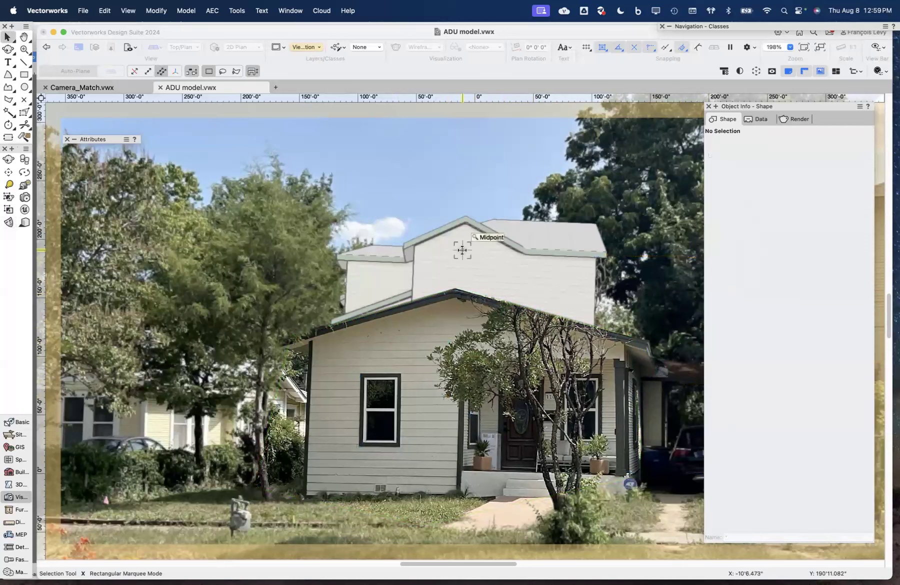
pyautogui.press('super+bracketright')
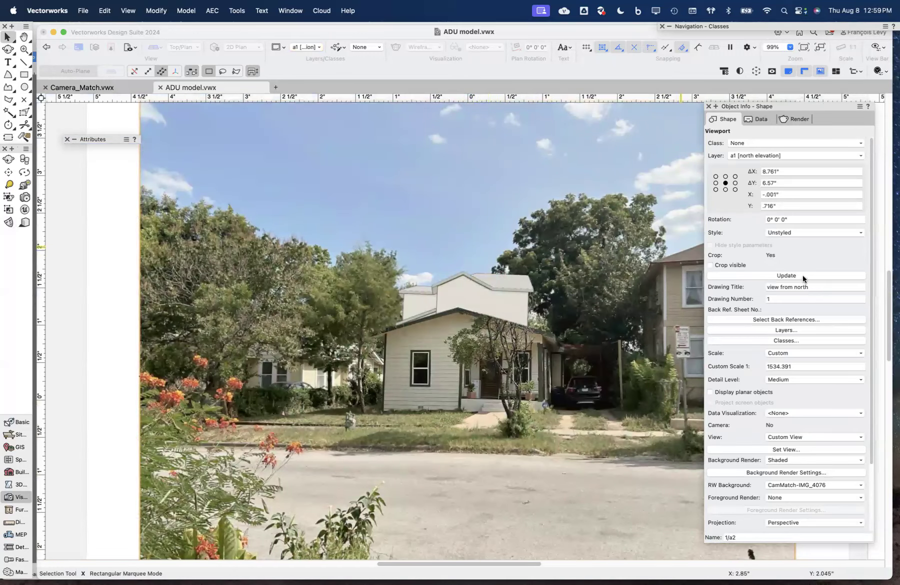
pyautogui.click(803, 276)
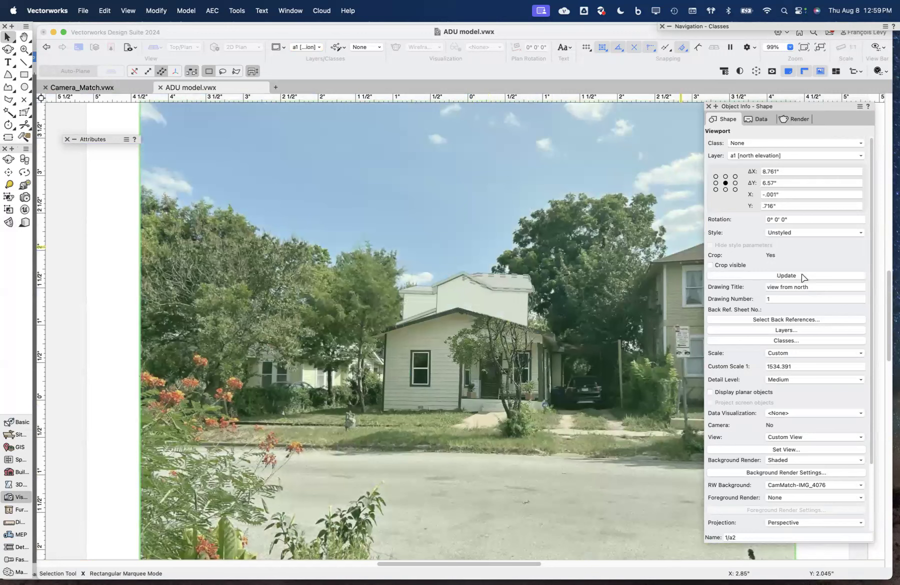
# Switch to the Camera_Match.vwx file and keep the Camera Match object's tuning render set to Wireframe
pyautogui.click(132, 87)
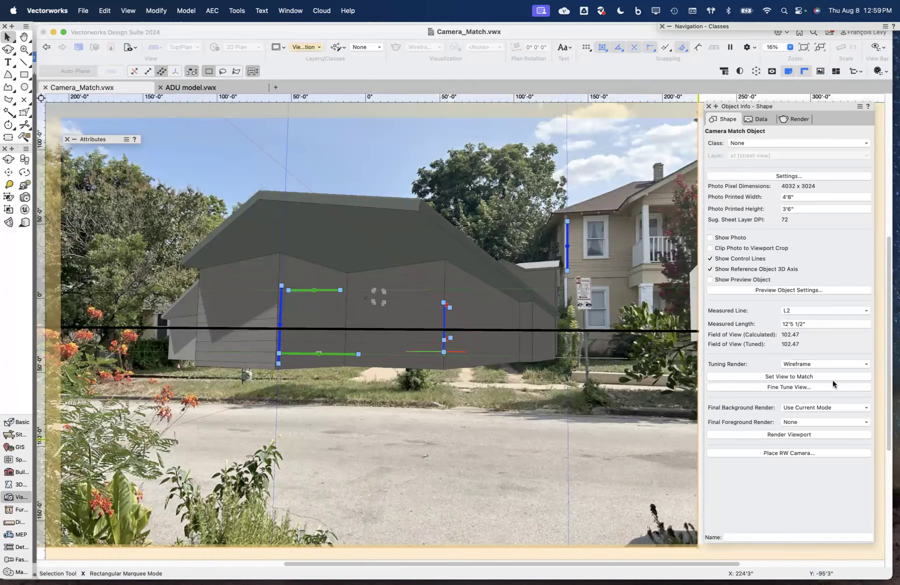
pyautogui.click(817, 367)
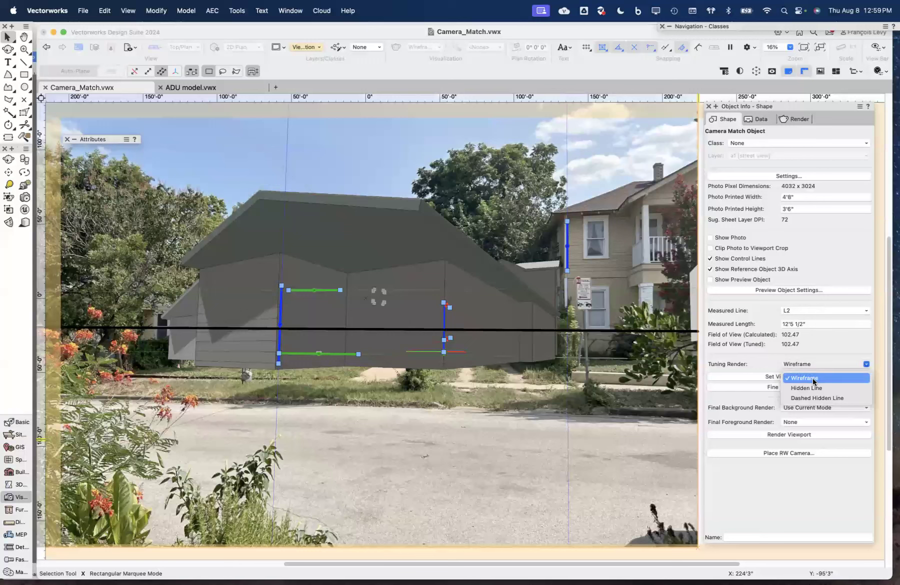
pyautogui.click(813, 378)
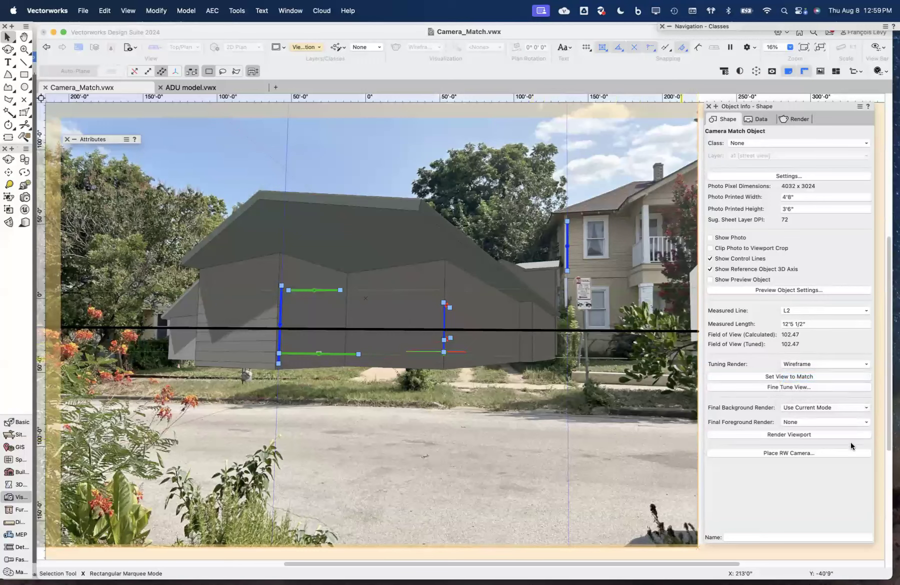
# Set the Camera Match object's final background render to Wireframe and show the photo
pyautogui.click(810, 409)
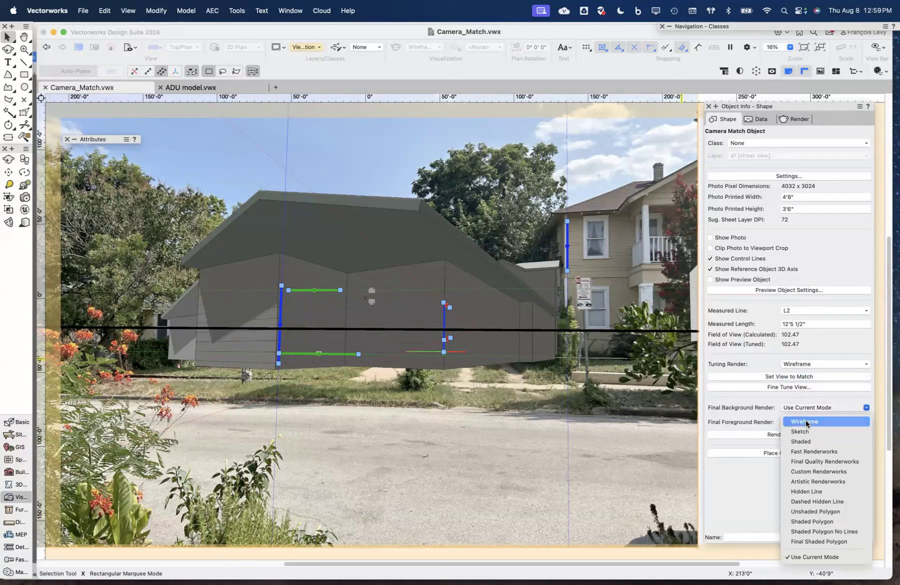
pyautogui.click(804, 422)
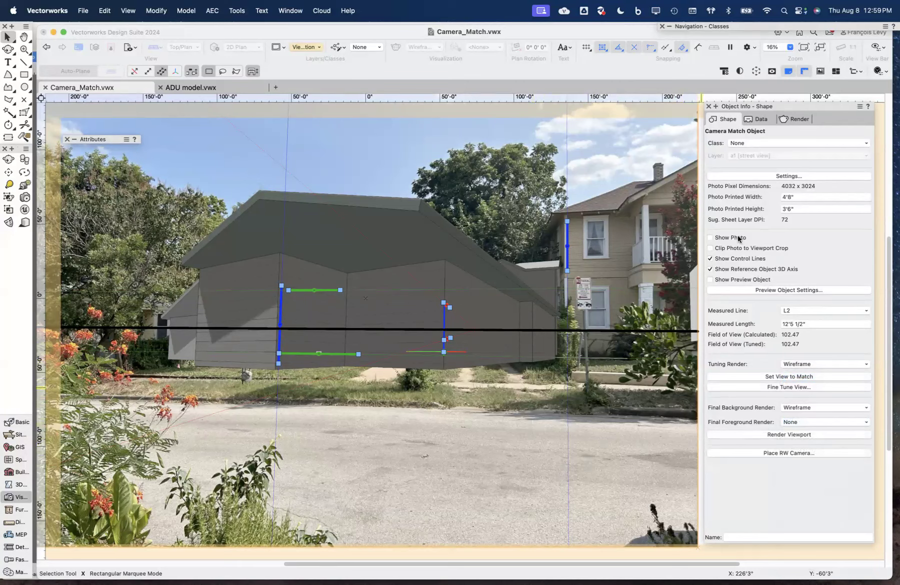
pyautogui.click(710, 238)
# Move the outer end of control line R2 to the upper left glass corner of the narrow window beside the porch door
pyautogui.scroll(2, 492, 398)
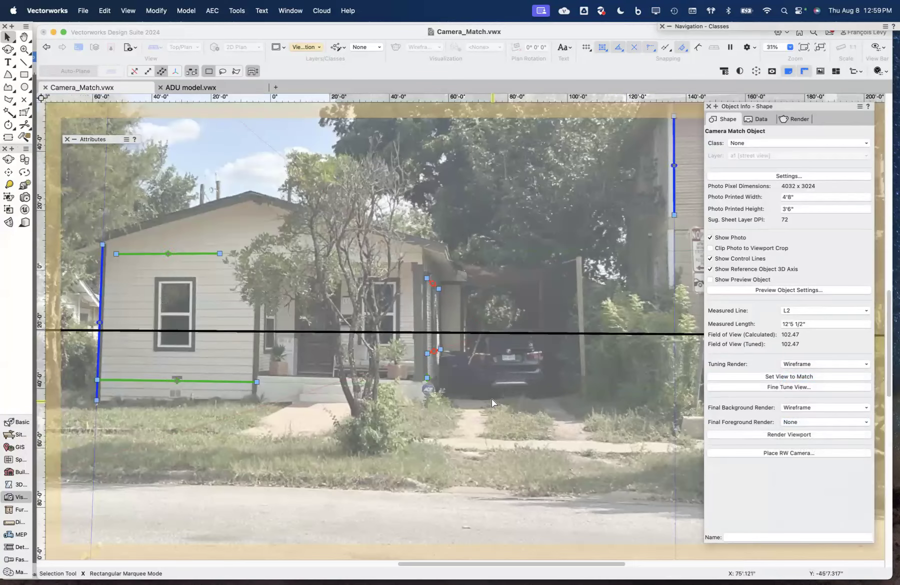
pyautogui.scroll(4, 491, 399)
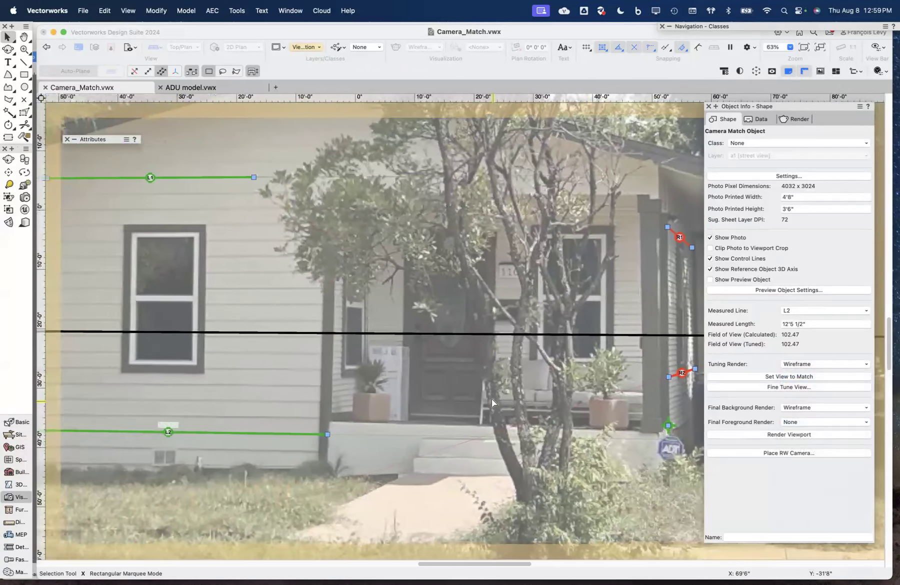
pyautogui.hscroll(2, 491, 399)
pyautogui.hscroll(2, 620, 381)
pyautogui.moveTo(620, 381); pyautogui.dragTo(293, 303)
pyautogui.scroll(8, 294, 312)
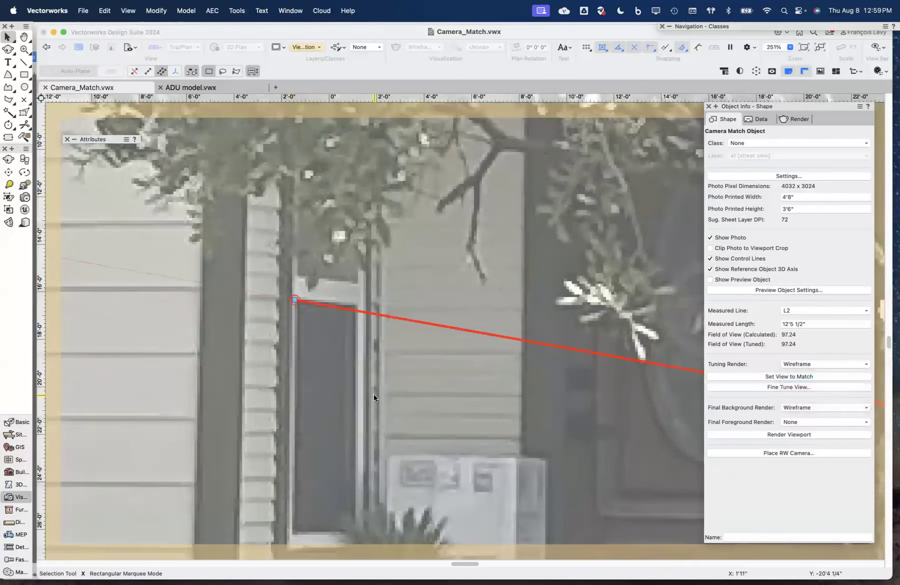
# Place R2's other end on the upper right corner of the same narrow window, with snapping suspended
pyautogui.scroll(-8, 373, 394)
pyautogui.hscroll(5, 373, 398)
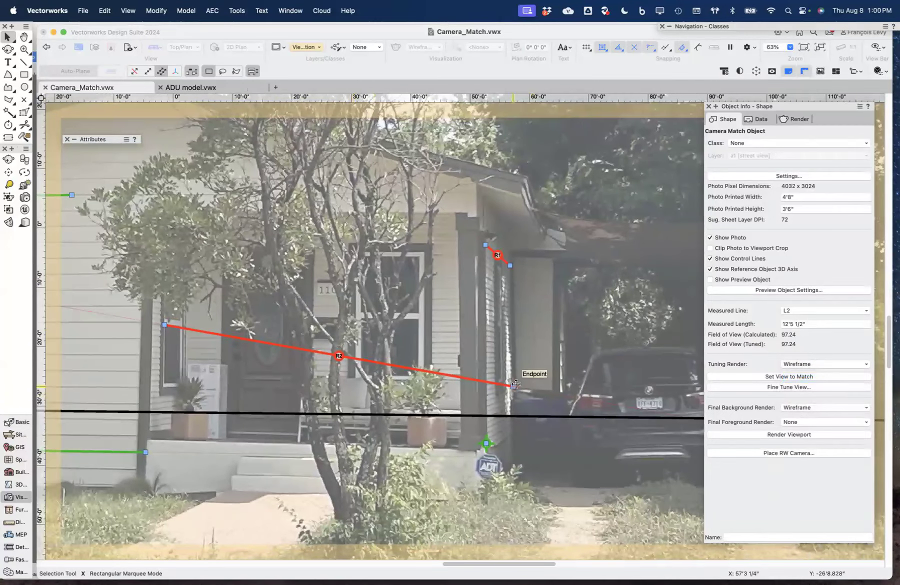
pyautogui.scroll(8, 195, 315)
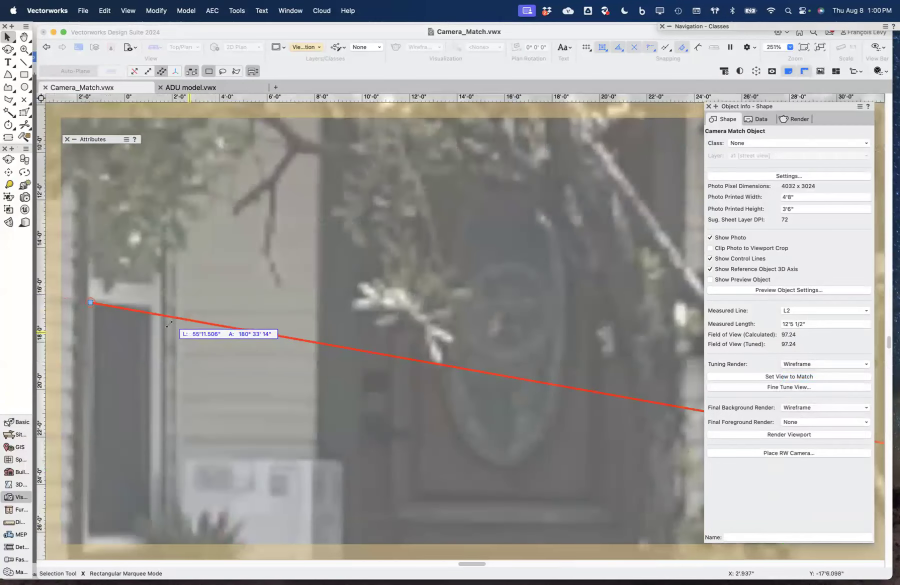
pyautogui.press('`')
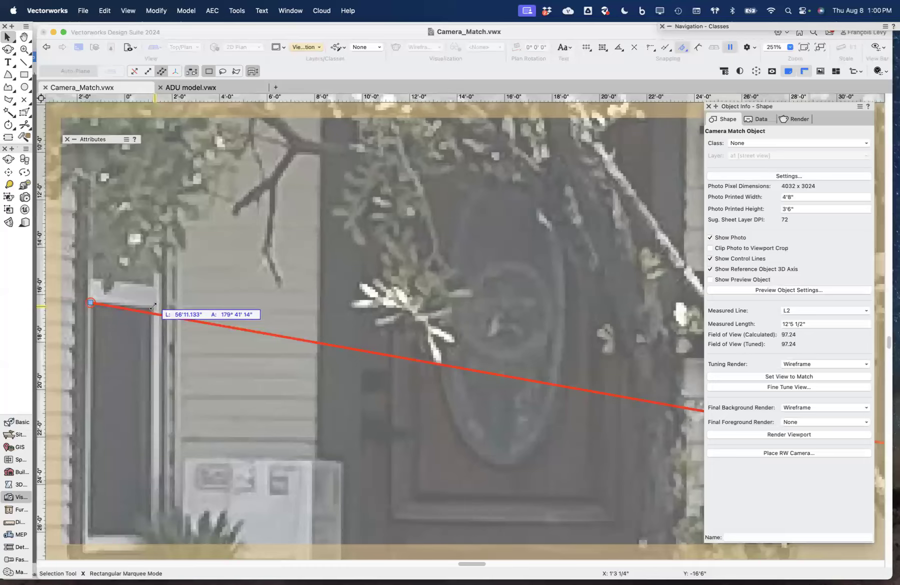
pyautogui.click(152, 307)
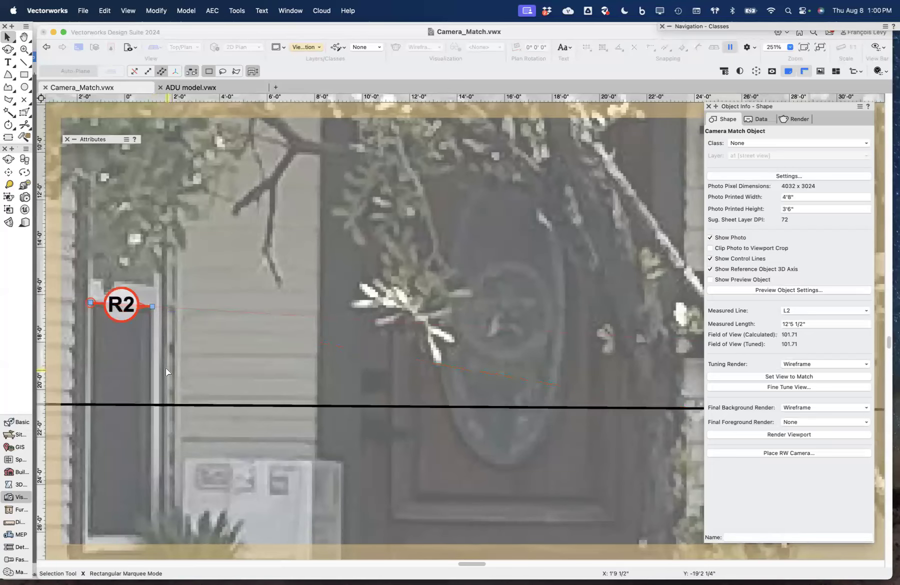
pyautogui.press('`')
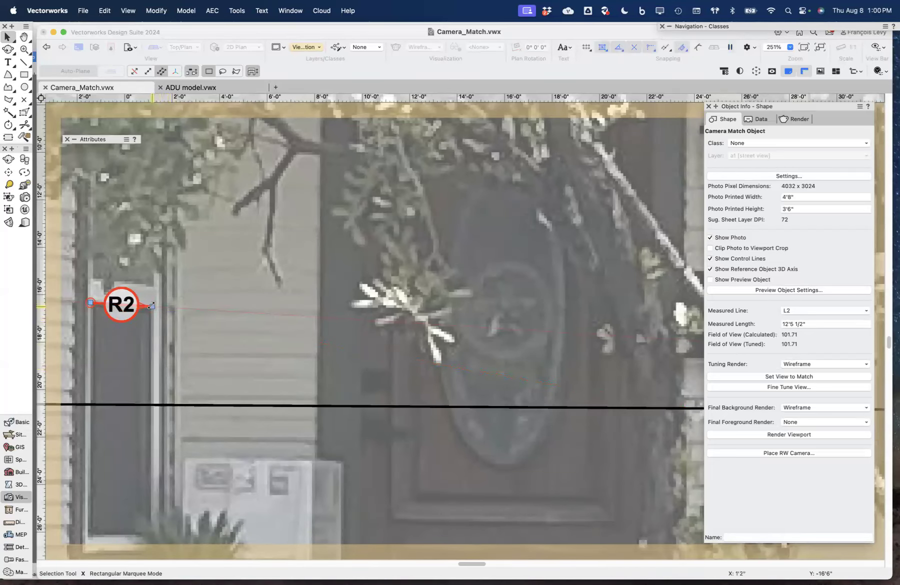
# Fine-tune R2's right end at pixel level so it sits on the narrow window's upper right corner
pyautogui.scroll(8, 462, 317)
pyautogui.scroll(-10, 219, 308)
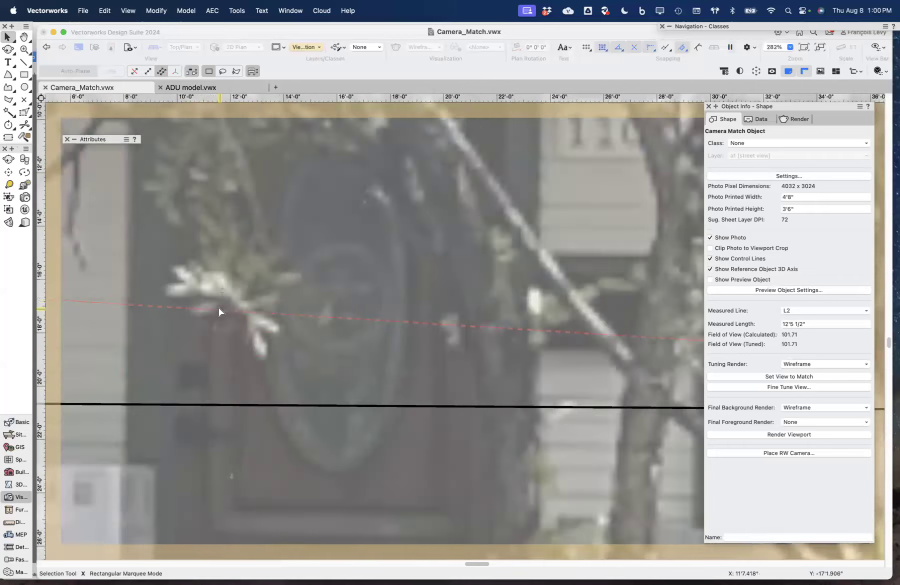
pyautogui.scroll(12, 94, 307)
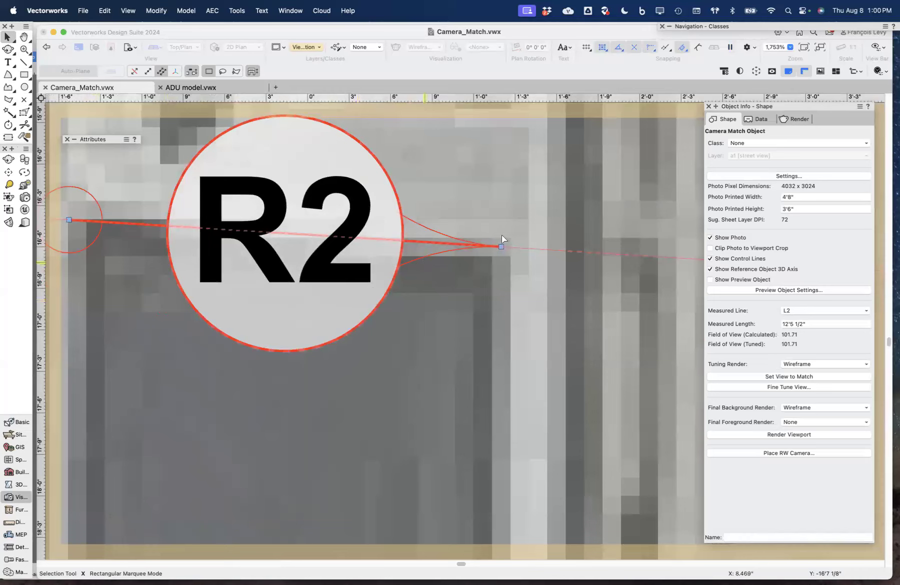
pyautogui.moveTo(500, 245); pyautogui.dragTo(495, 254)
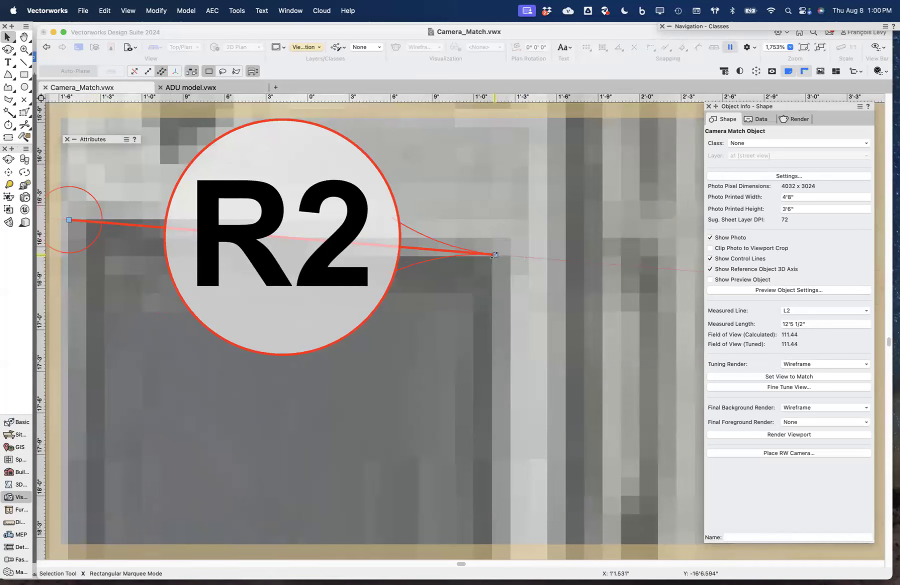
pyautogui.moveTo(495, 255); pyautogui.dragTo(500, 249)
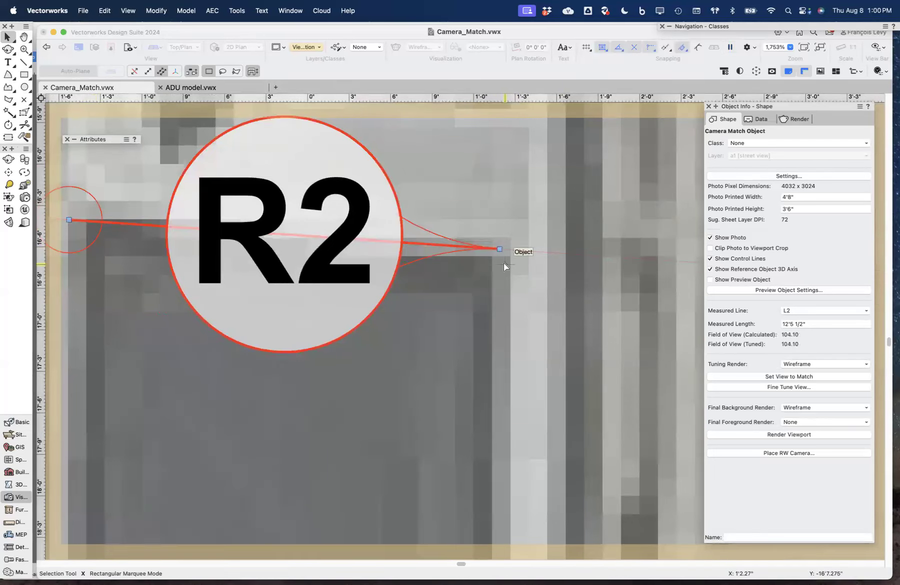
# Reposition control line R1 along the house's side eave edge, from the front roof corner to the far end, with snapping suspended
pyautogui.scroll(-5, 503, 263)
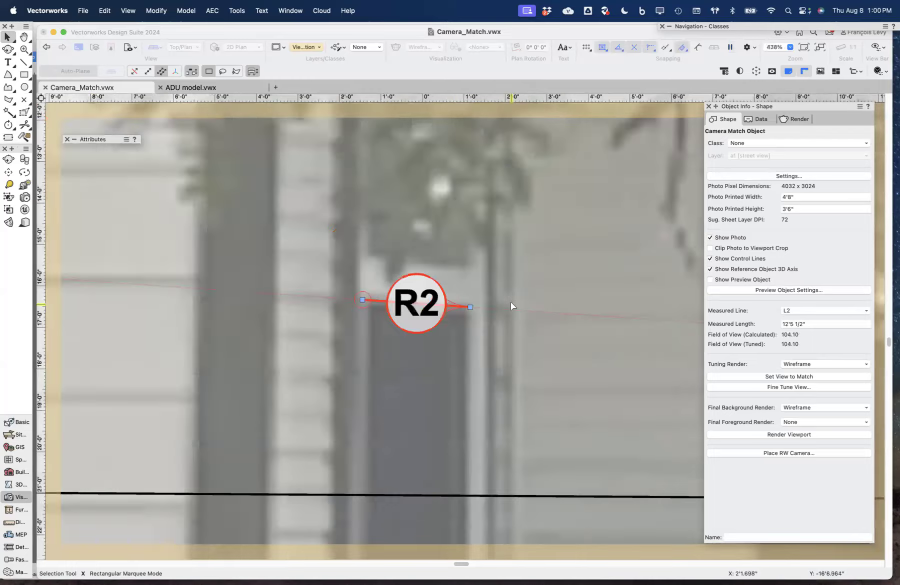
pyautogui.scroll(-5, 511, 303)
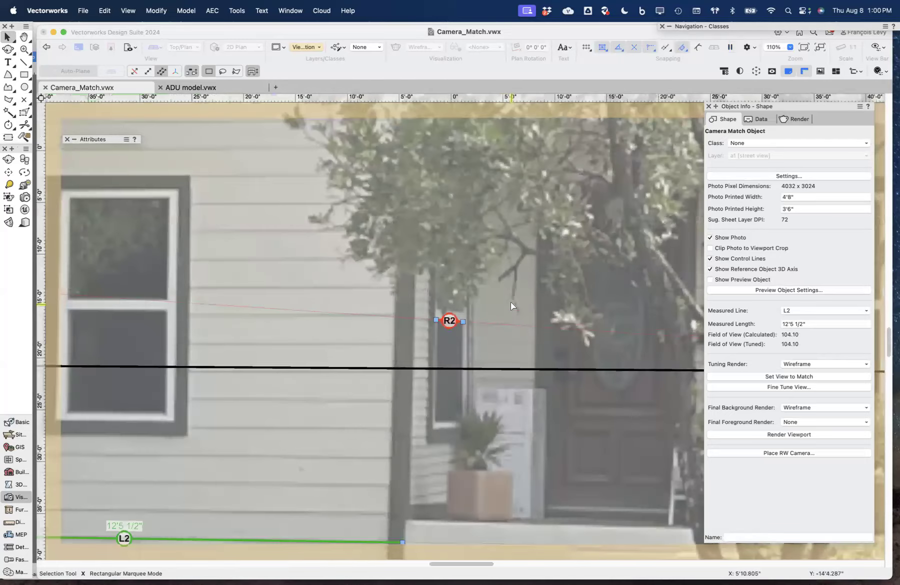
pyautogui.scroll(-2, 511, 302)
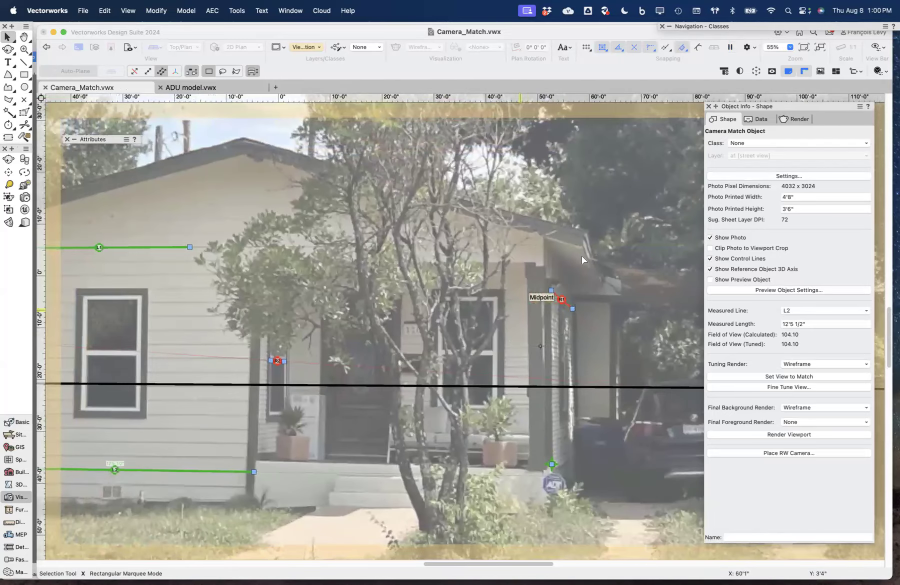
pyautogui.scroll(5, 628, 343)
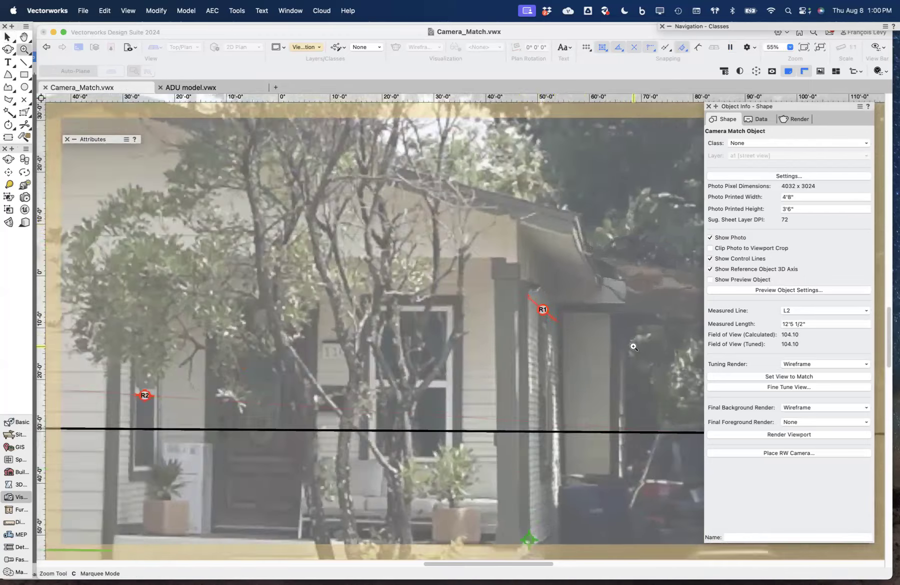
pyautogui.moveTo(334, 355); pyautogui.dragTo(441, 194)
pyautogui.press('`')
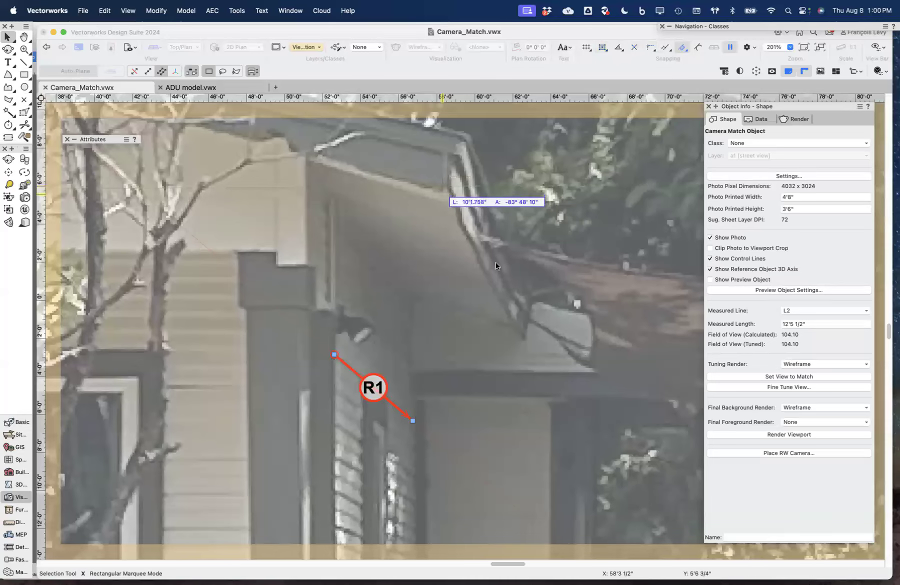
pyautogui.moveTo(413, 421); pyautogui.dragTo(534, 352)
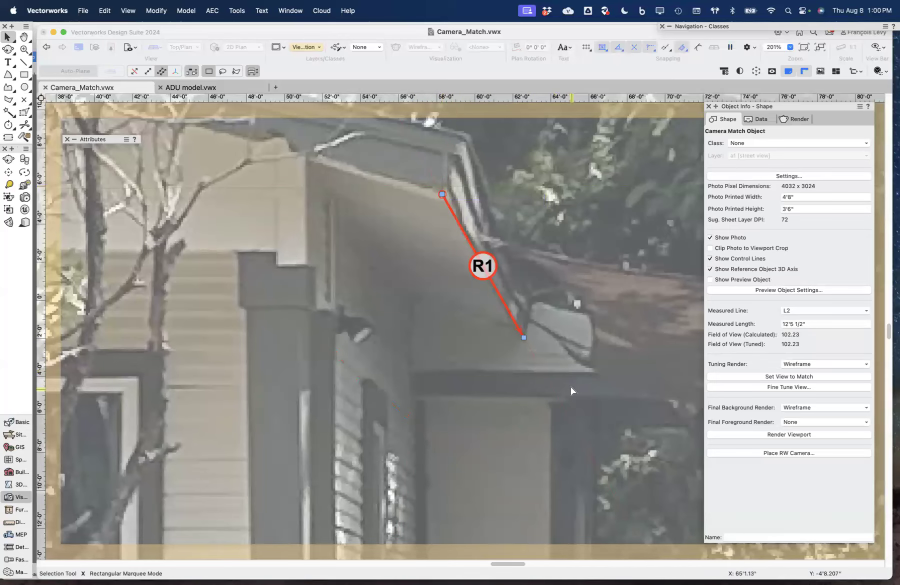
# Move the lower end of vertical control line V2 from the neighbouring house to the porch window's right trim edge, just above the potted plant
pyautogui.press('super+2')
pyautogui.press('super+2')
pyautogui.press('super+2')
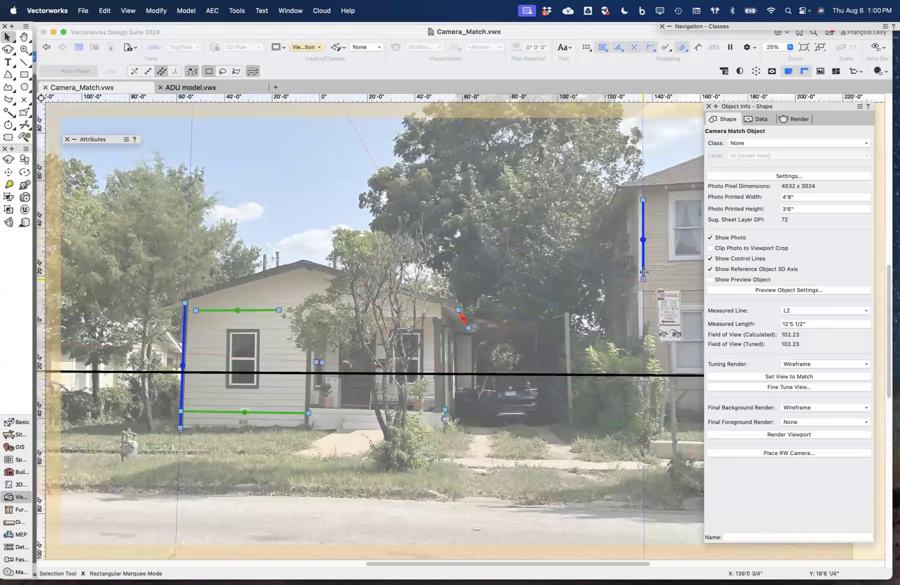
pyautogui.moveTo(643, 280); pyautogui.dragTo(435, 357)
pyautogui.press('super+1')
pyautogui.press('super+1')
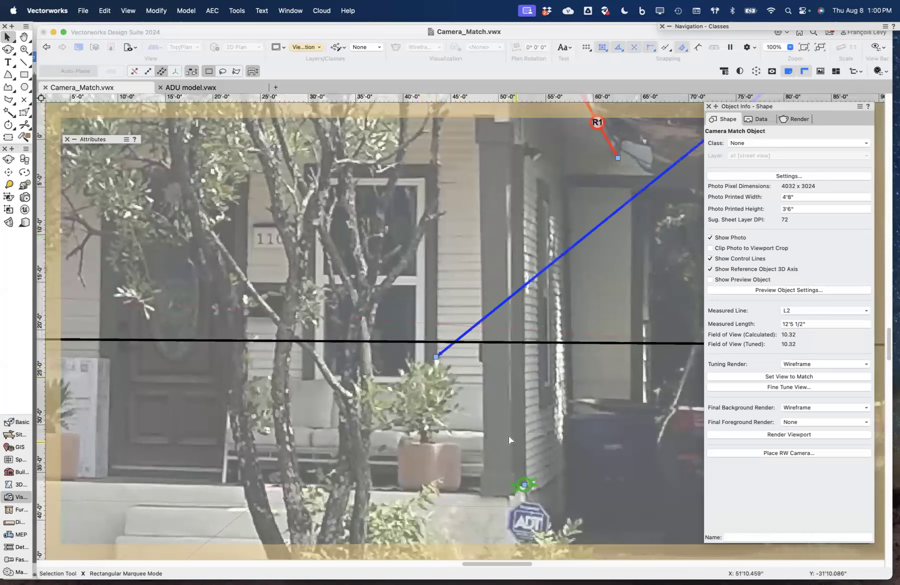
# Move V2's upper end onto the same right trim edge of the porch window, above the lower end
pyautogui.press('super+2')
pyautogui.scroll(5, 571, 376)
pyautogui.hscroll(5, 610, 307)
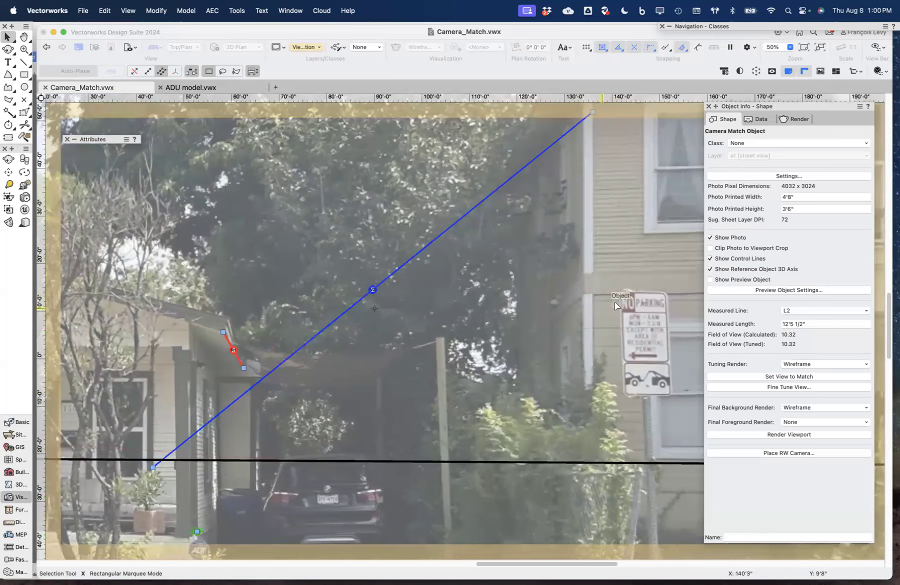
pyautogui.scroll(3, 615, 295)
pyautogui.moveTo(594, 210); pyautogui.dragTo(134, 416)
pyautogui.scroll(4, 165, 477)
pyautogui.scroll(-3, 139, 490)
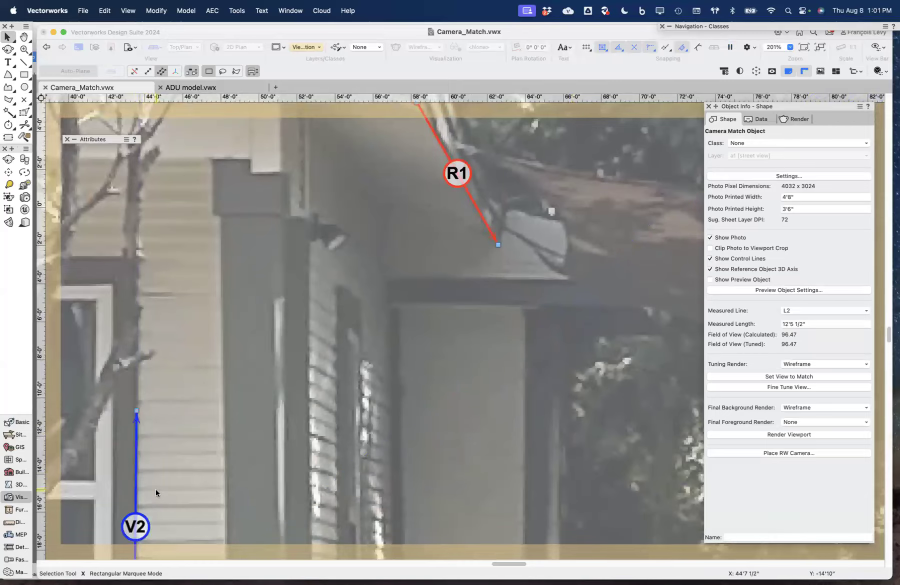
# Fine-tune V2's lower end so the line follows the porch window's trim edge, with snapping suspended
pyautogui.scroll(-3, 156, 488)
pyautogui.hscroll(-4, 155, 488)
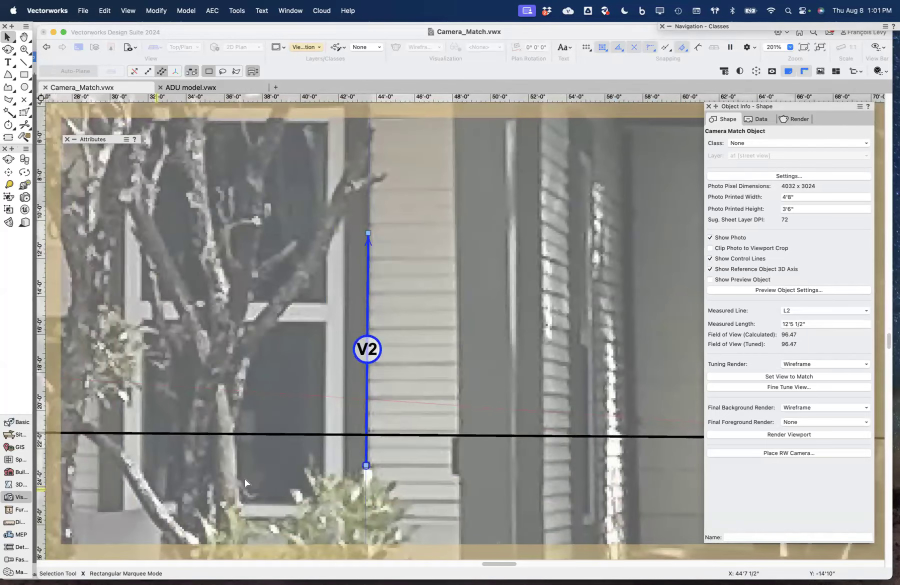
pyautogui.click(366, 465)
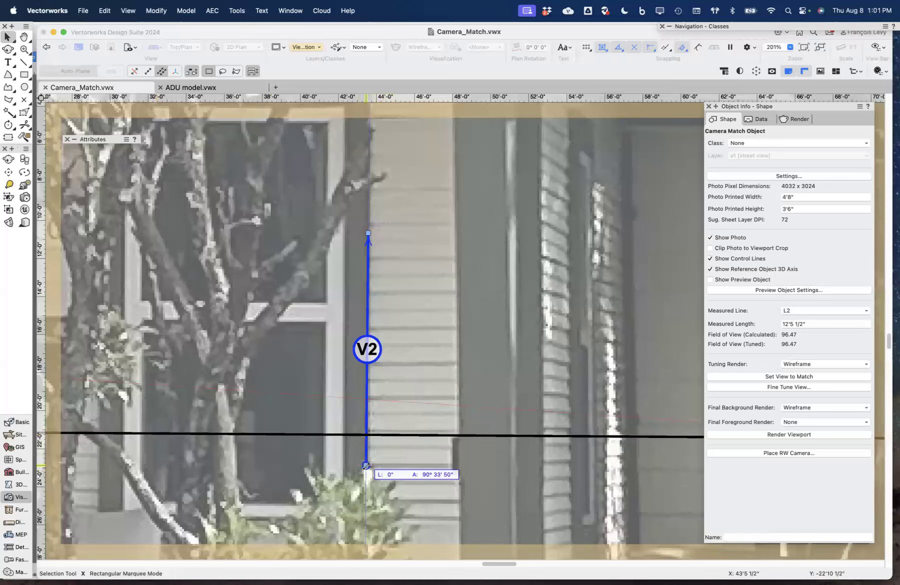
pyautogui.scroll(2, 366, 465)
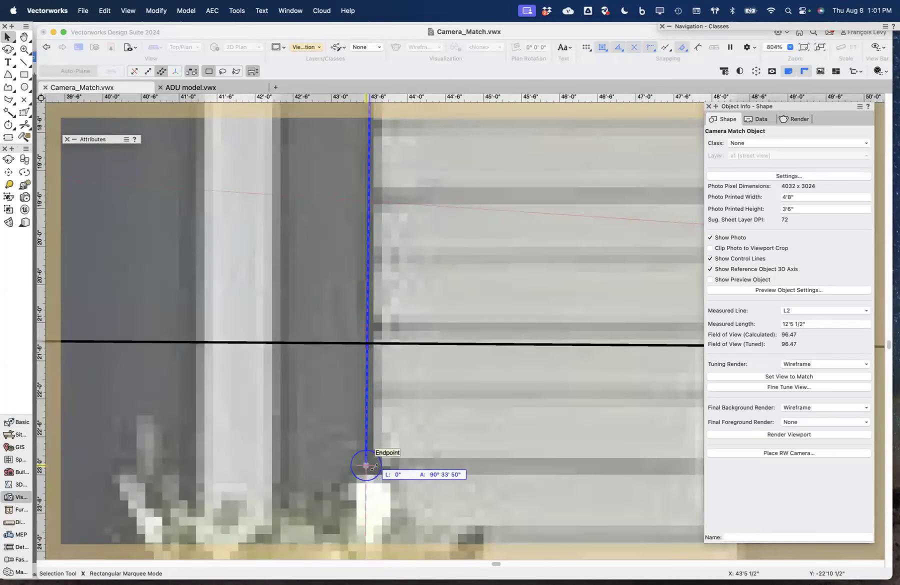
pyautogui.press('`')
pyautogui.click(373, 439)
pyautogui.scroll(10, 413, 559)
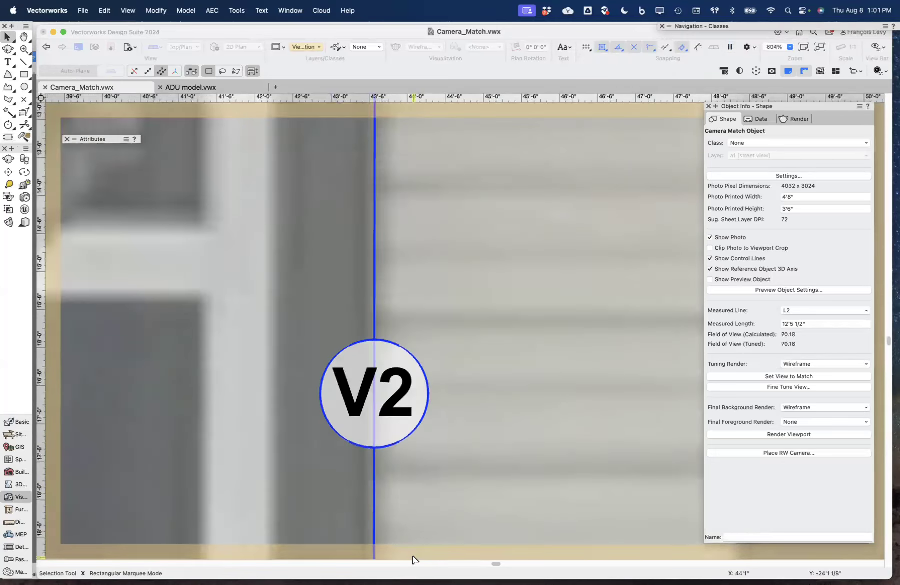
pyautogui.scroll(10, 413, 559)
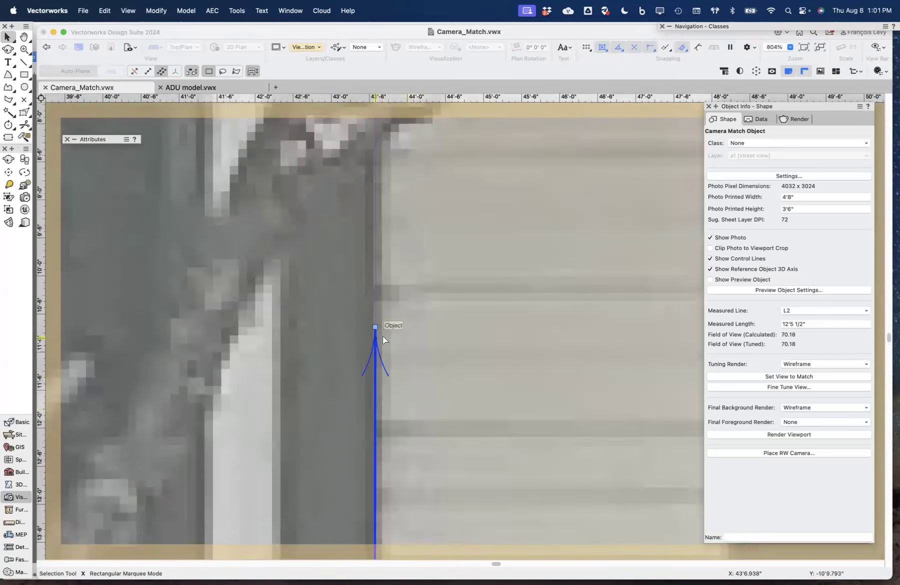
# Turn on the Camera Match preview object to check the repositioned control lines against the street photo
pyautogui.press('super+2')
pyautogui.press('super+2')
pyautogui.press('super+2')
pyautogui.hscroll(-10, 398, 358)
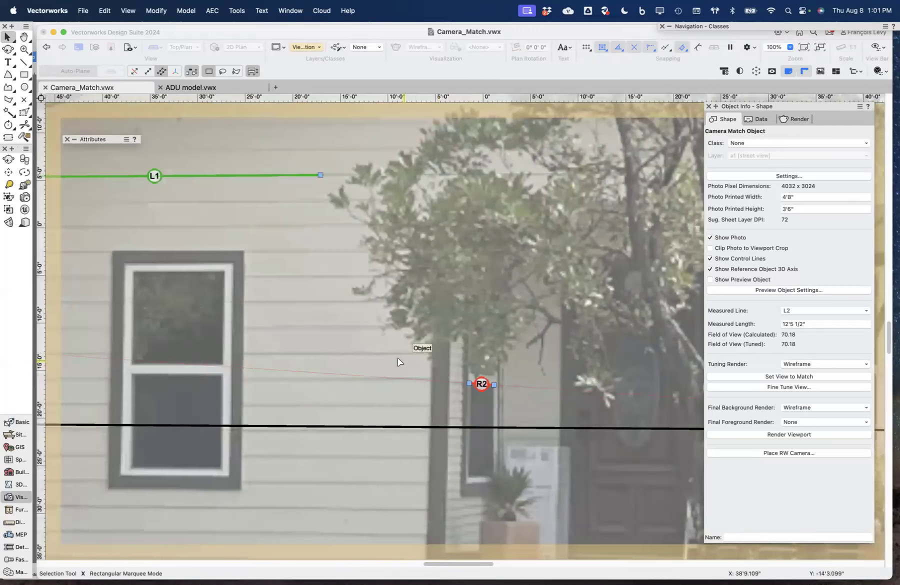
pyautogui.hscroll(-10, 397, 358)
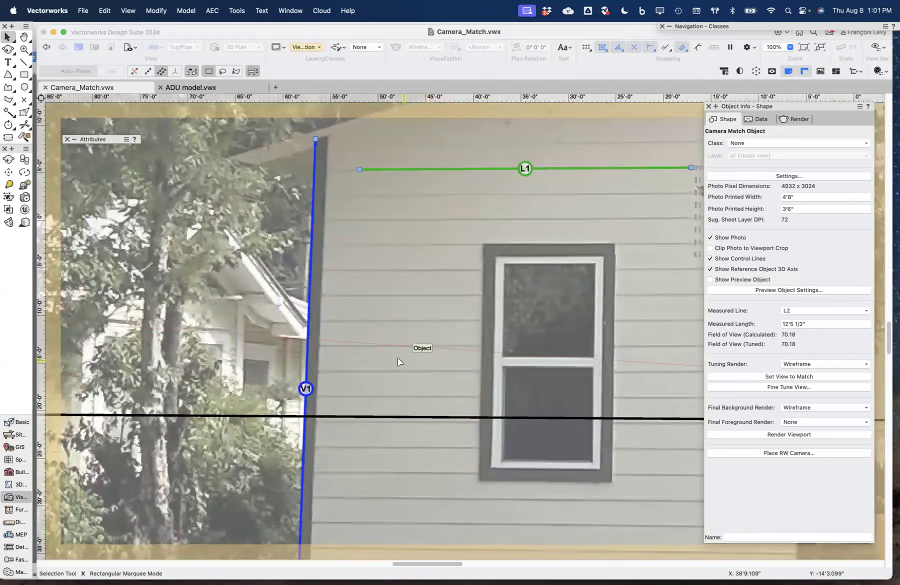
pyautogui.press('super+2')
pyautogui.press('super+2')
pyautogui.press('super+2')
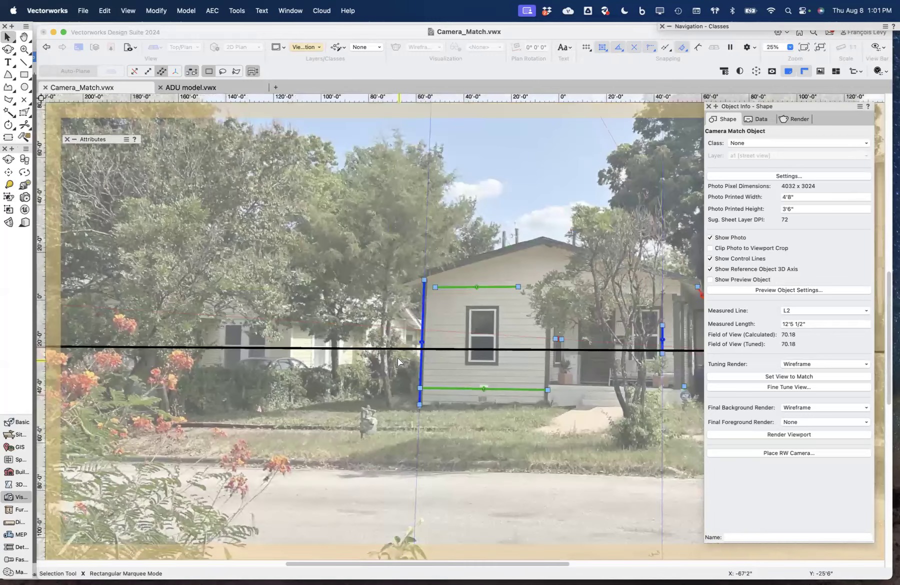
pyautogui.hscroll(5, 397, 358)
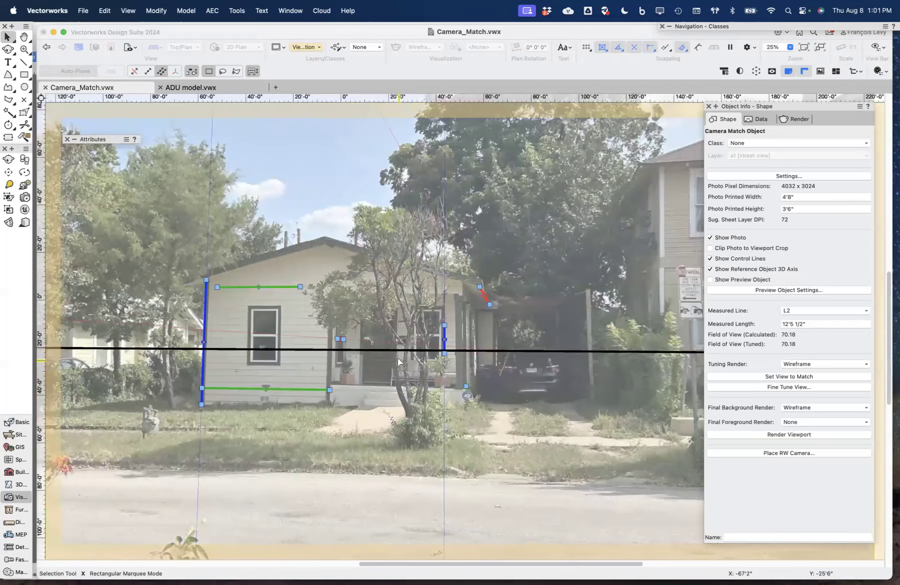
pyautogui.click(748, 280)
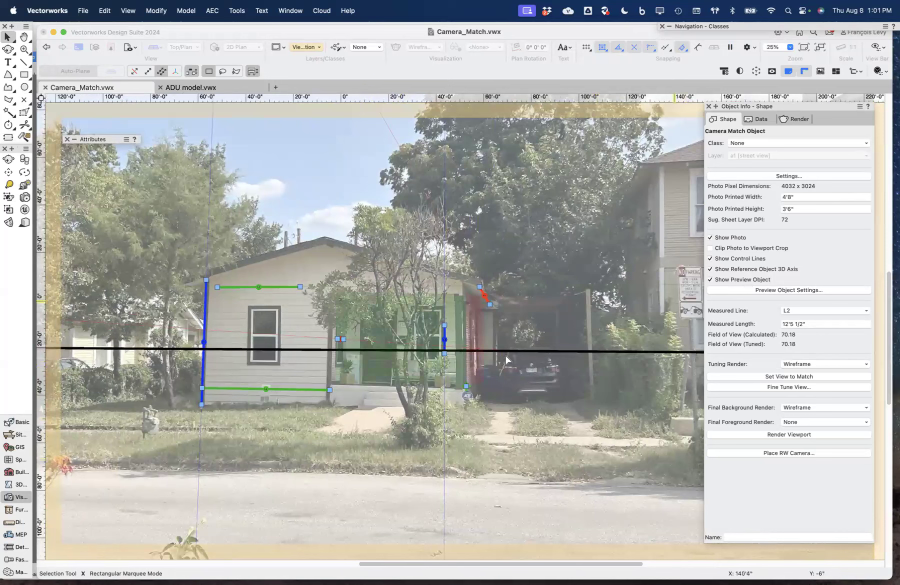
# Review the preview object's dimension settings without changing them, and inspect how its planes fit the porch
pyautogui.click(768, 290)
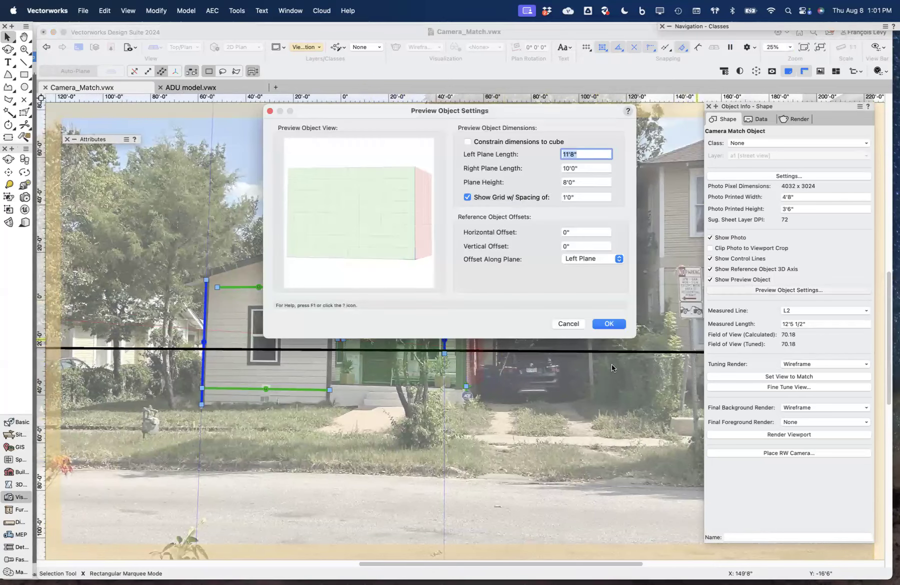
pyautogui.click(577, 324)
pyautogui.scroll(3, 472, 327)
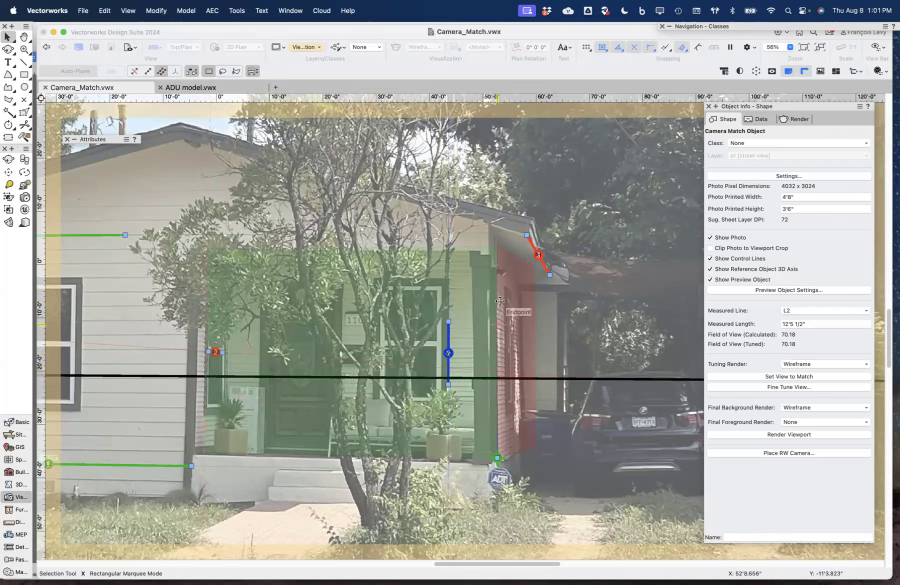
pyautogui.scroll(-5, 509, 306)
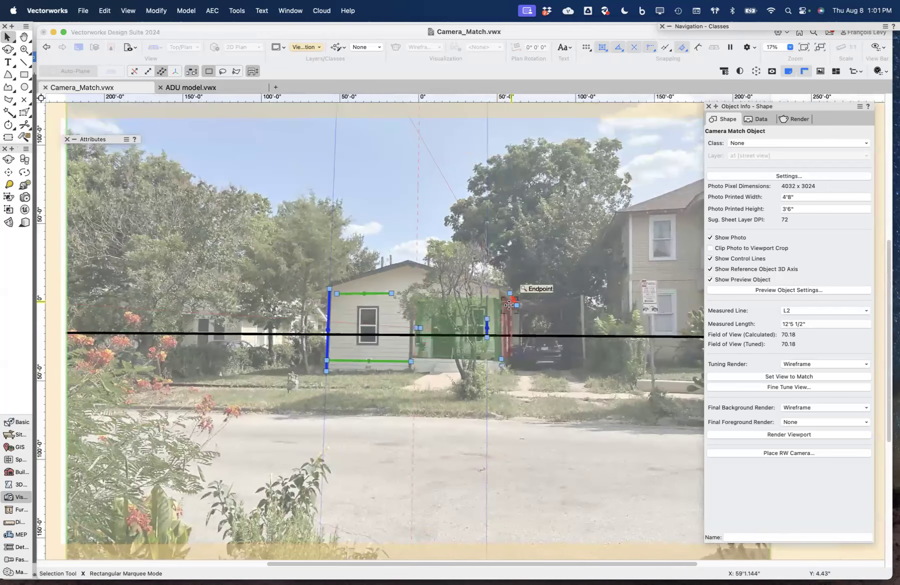
pyautogui.hscroll(5, 509, 305)
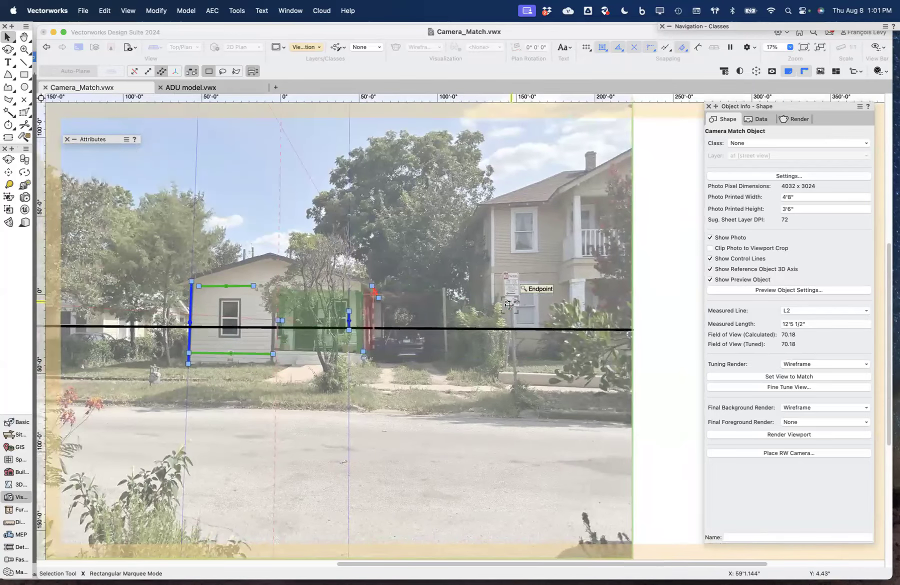
# Cancel fine-tuning of the outdated view and set the model view to match the recalibrated control lines
pyautogui.click(794, 388)
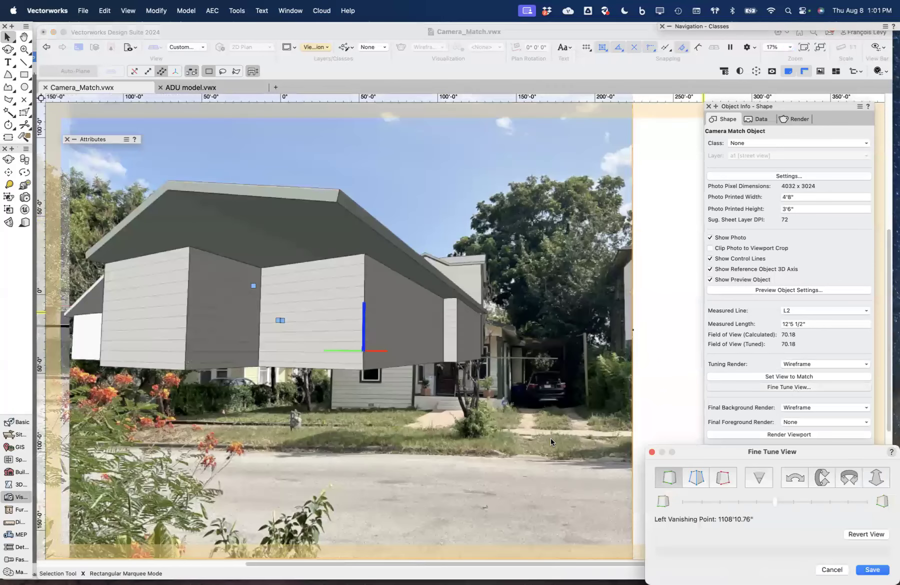
pyautogui.click(832, 570)
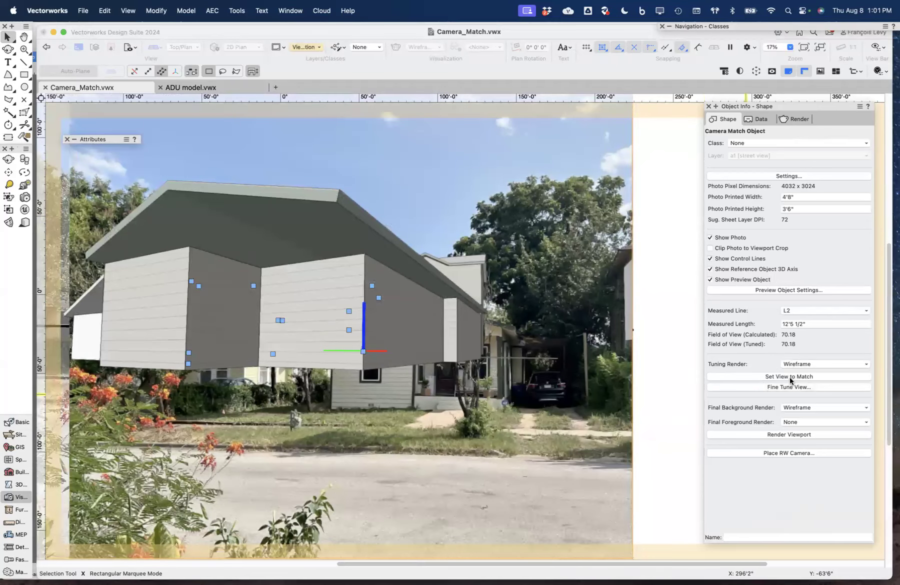
pyautogui.click(789, 377)
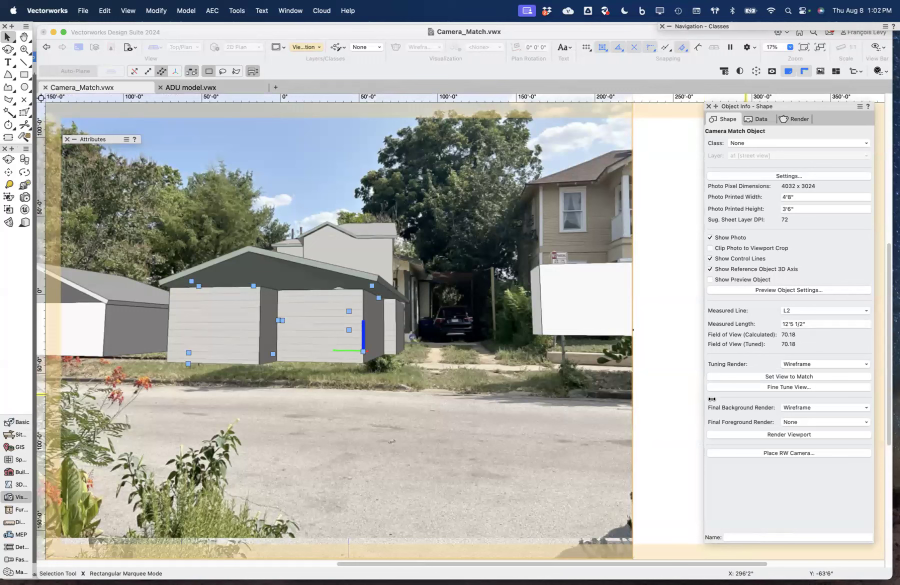
# Fine-tune the matched view by increasing the camera distance to about 80'1", and save the adjustment
pyautogui.click(794, 387)
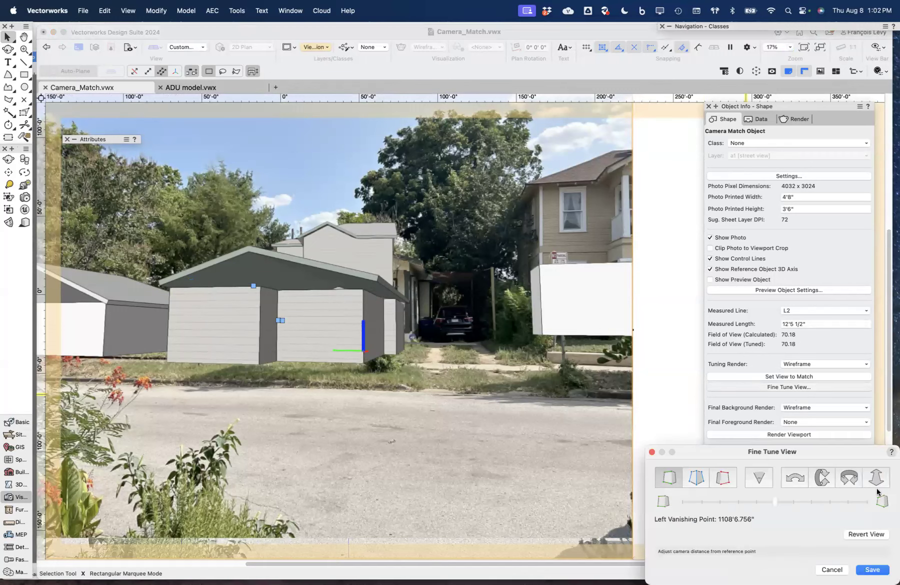
pyautogui.click(879, 485)
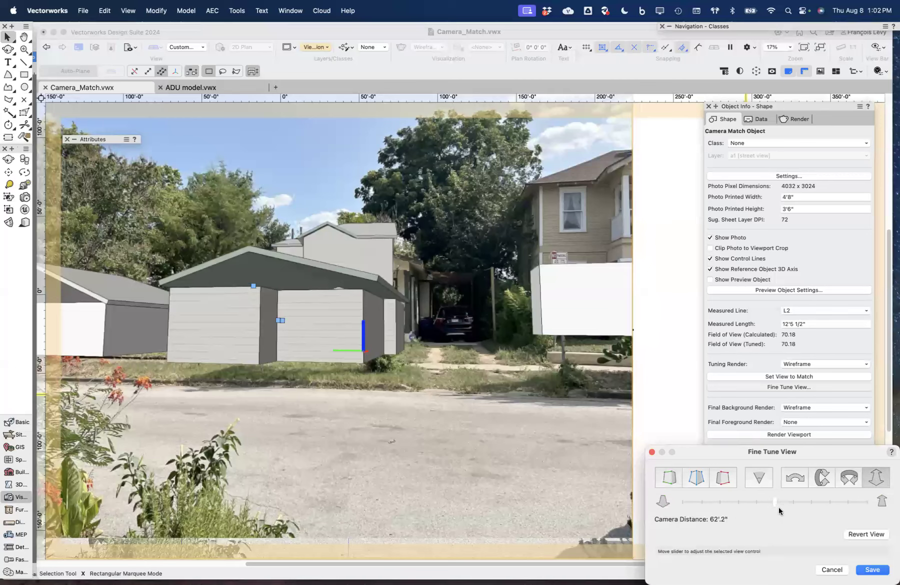
pyautogui.moveTo(775, 502); pyautogui.dragTo(860, 503)
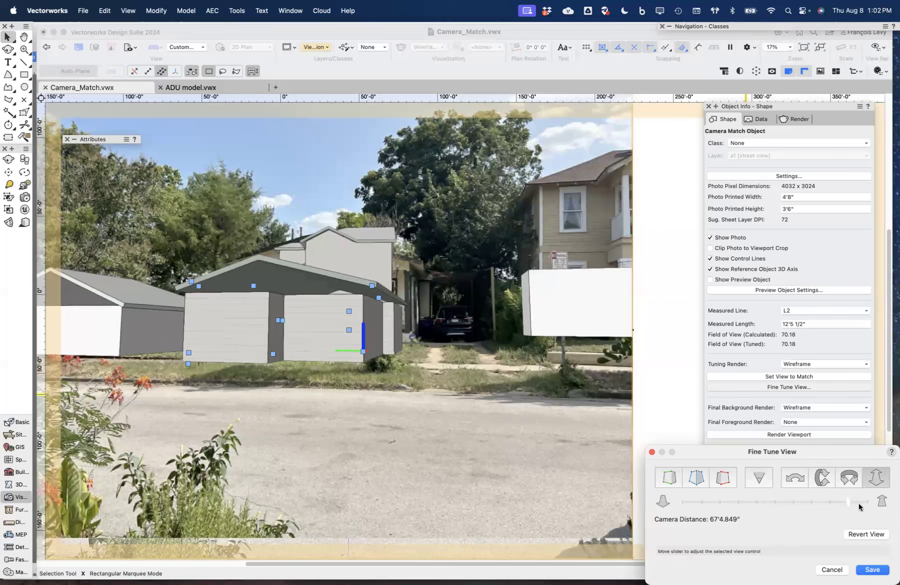
pyautogui.click(864, 506)
pyautogui.click(864, 506)
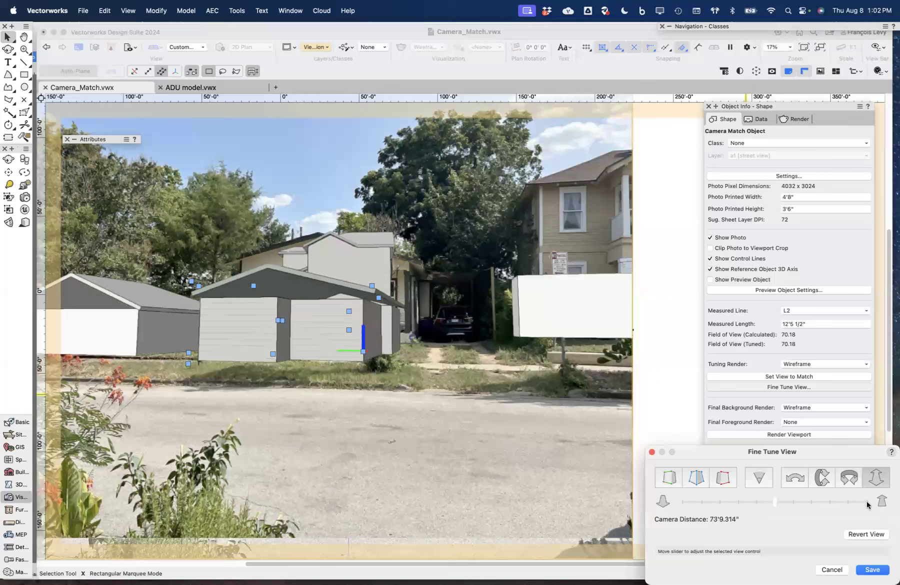
pyautogui.click(867, 505)
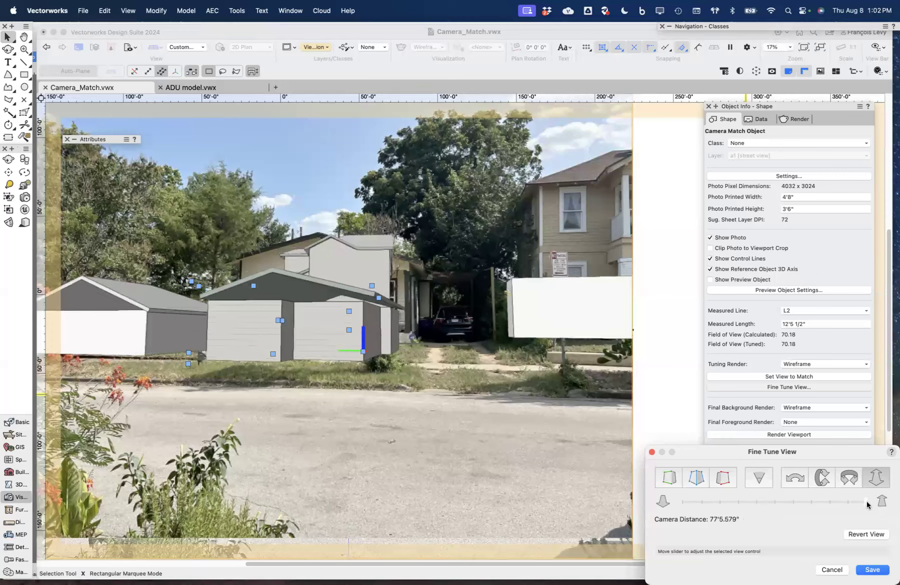
pyautogui.click(852, 502)
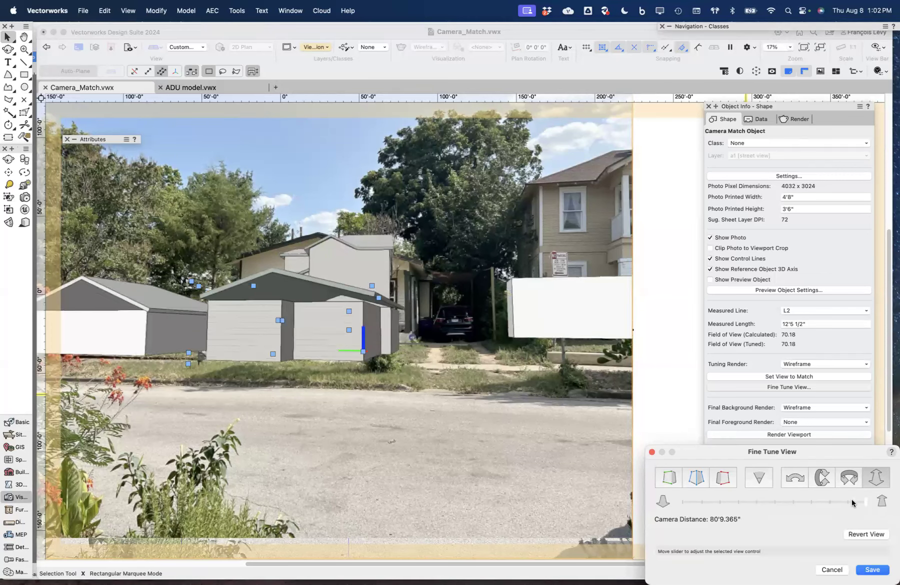
pyautogui.click(757, 502)
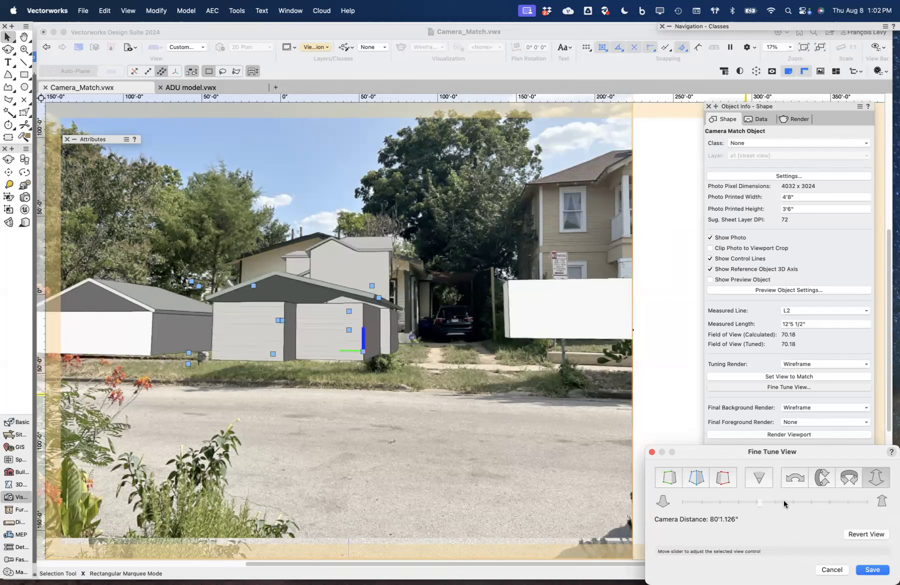
pyautogui.click(872, 569)
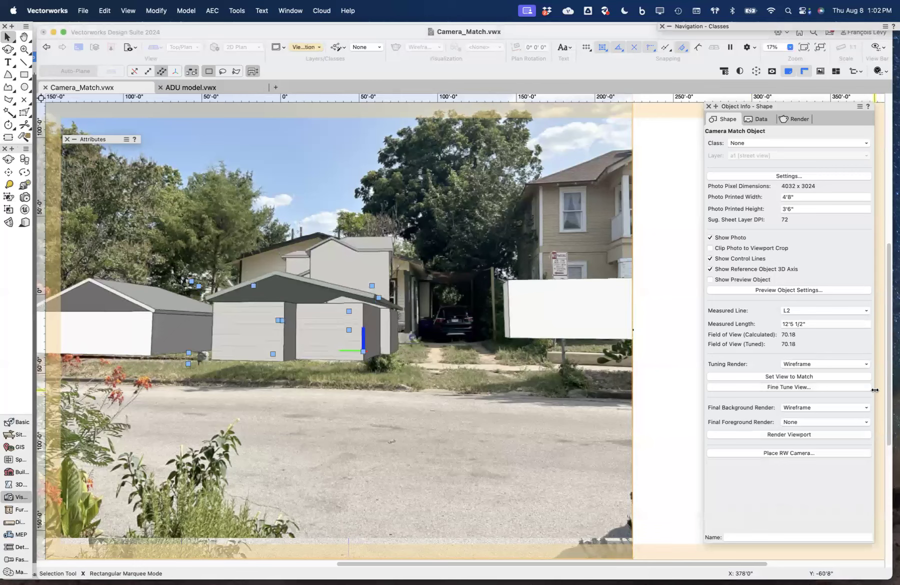
# Render the Camera Match viewport over the street photo, keeping Wireframe as the final background render mode
pyautogui.click(805, 433)
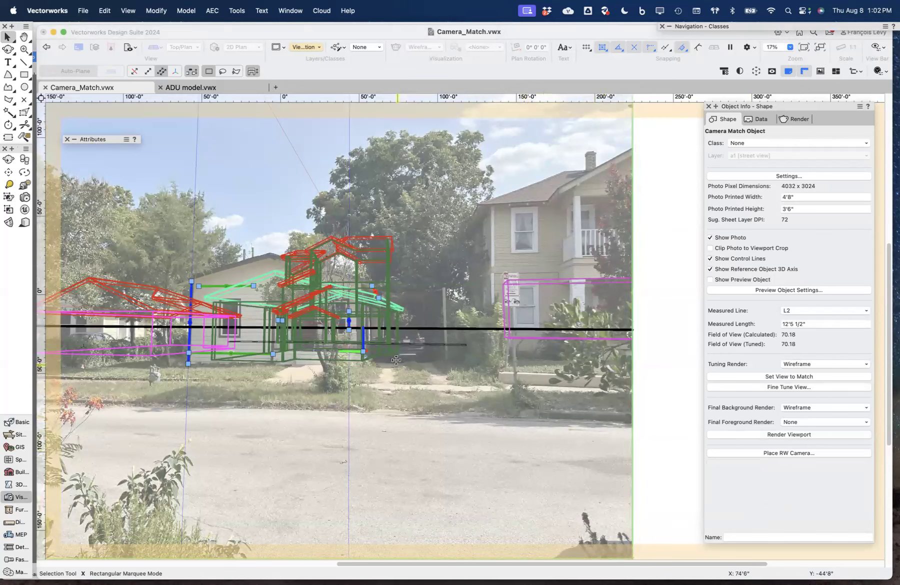
pyautogui.scroll(4, 335, 355)
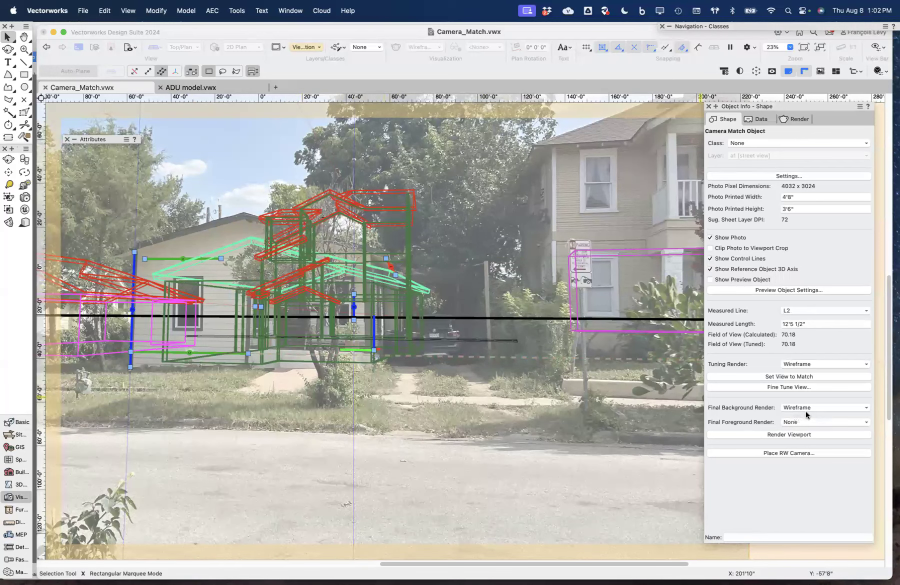
pyautogui.click(806, 409)
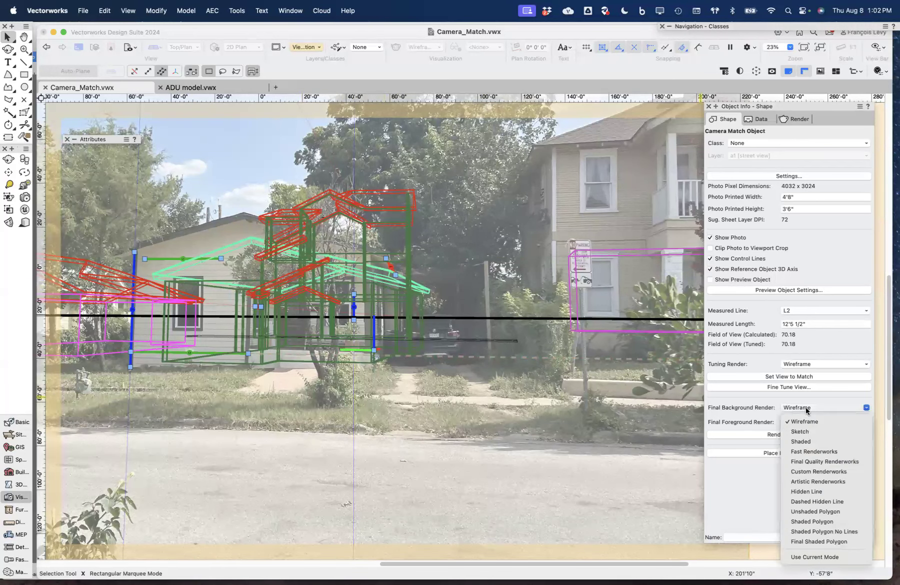
pyautogui.click(789, 405)
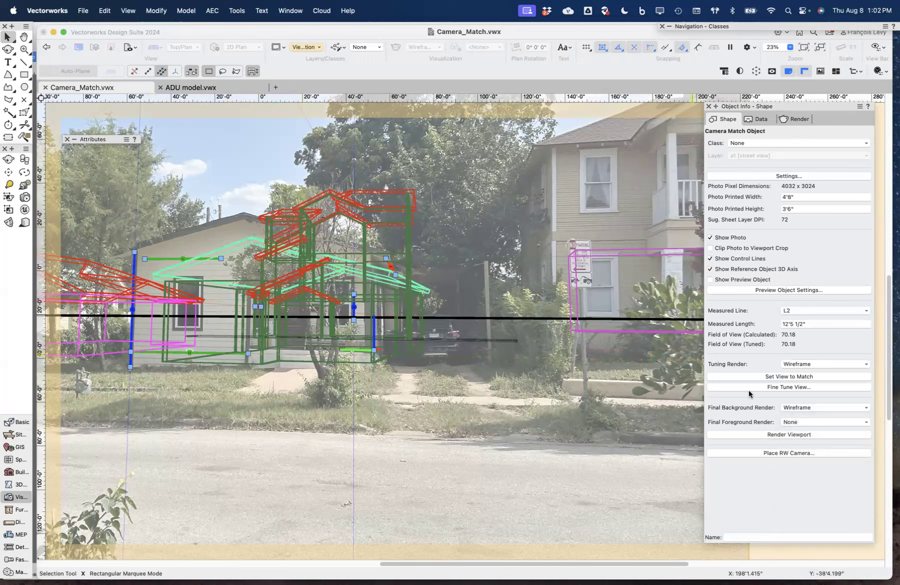
# Fine-tune the wireframe view by setting the camera distance to about 87'10" so the model's width fits the house
pyautogui.click(809, 387)
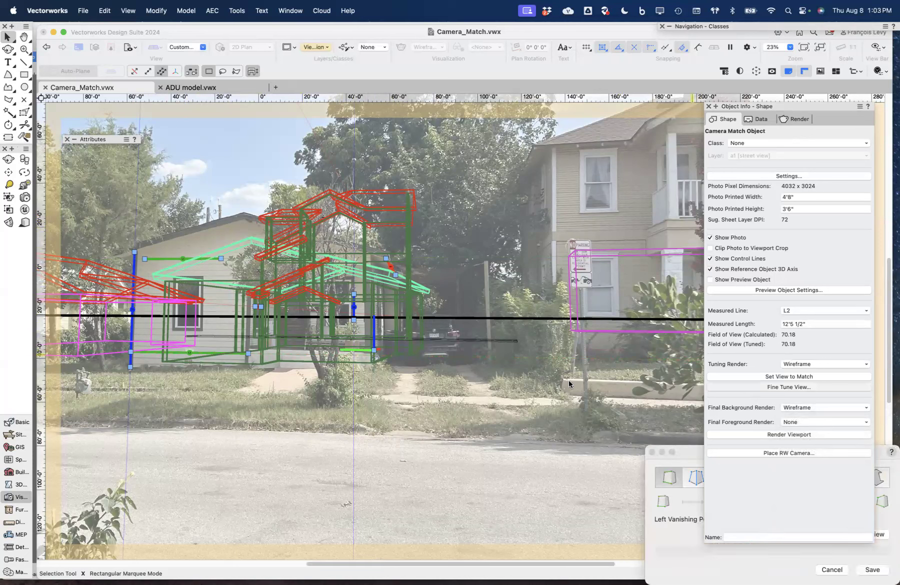
pyautogui.click(876, 477)
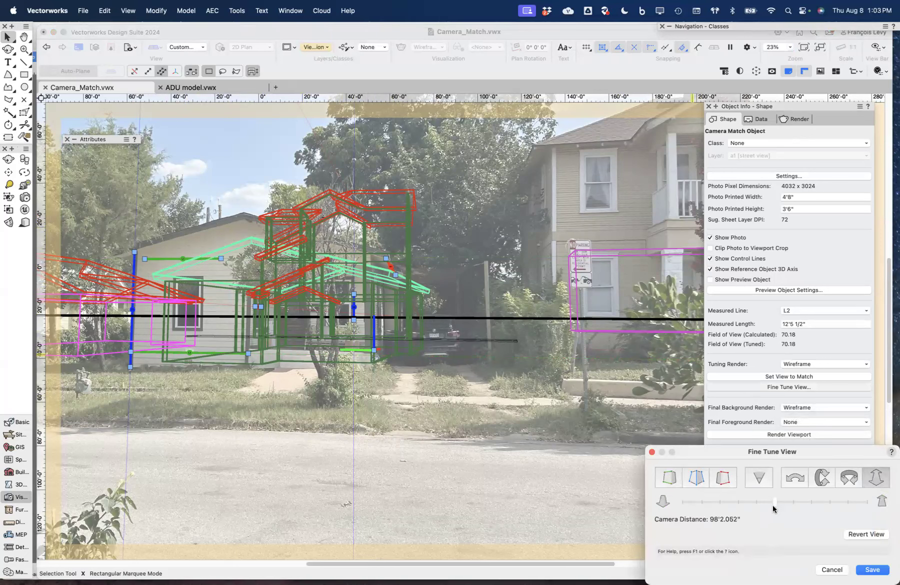
pyautogui.moveTo(763, 500); pyautogui.dragTo(758, 499)
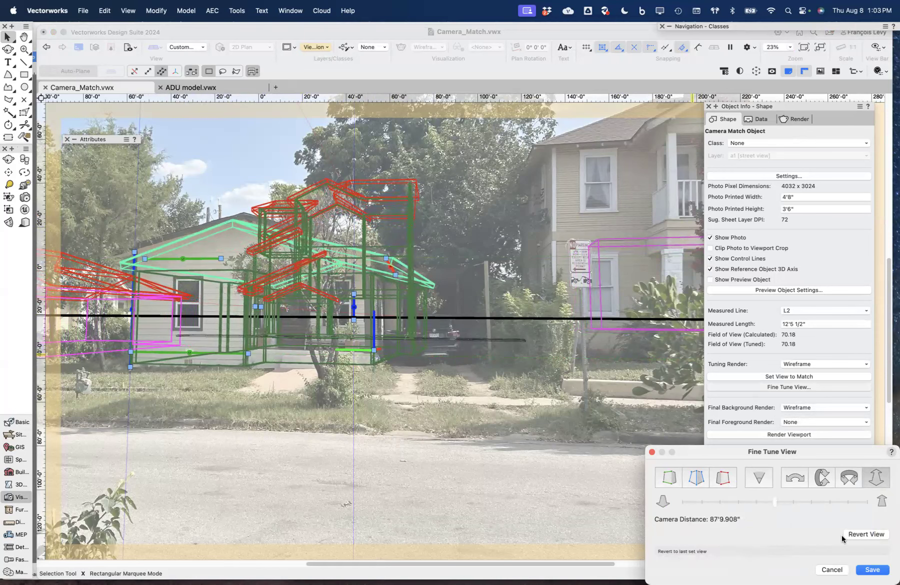
# Adjust the camera tilt of the matched view to about 1.17°
pyautogui.click(795, 478)
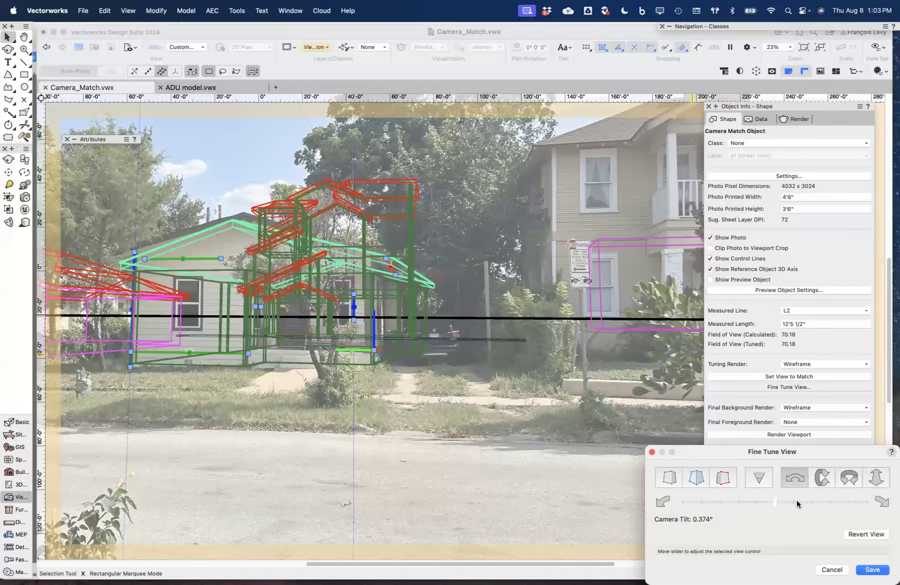
pyautogui.moveTo(797, 504); pyautogui.dragTo(797, 503)
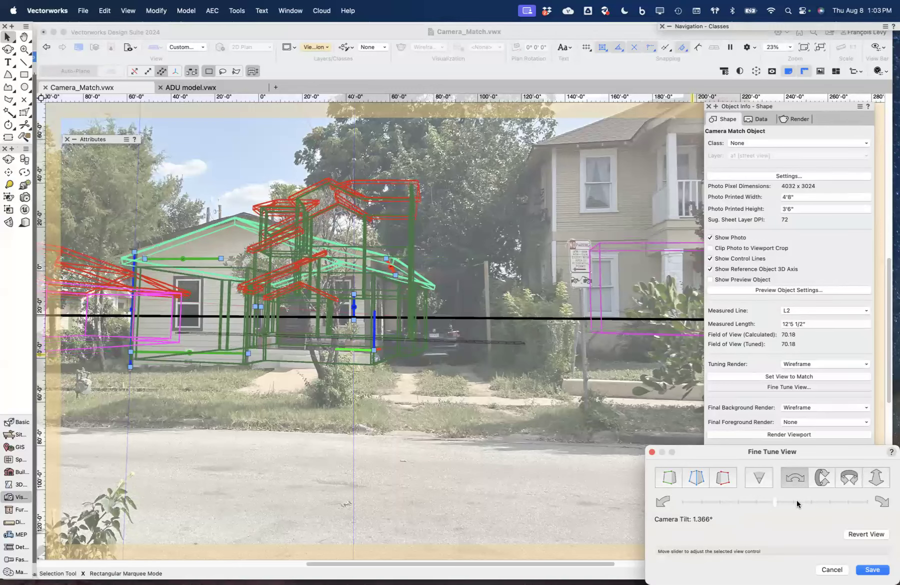
pyautogui.click(766, 500)
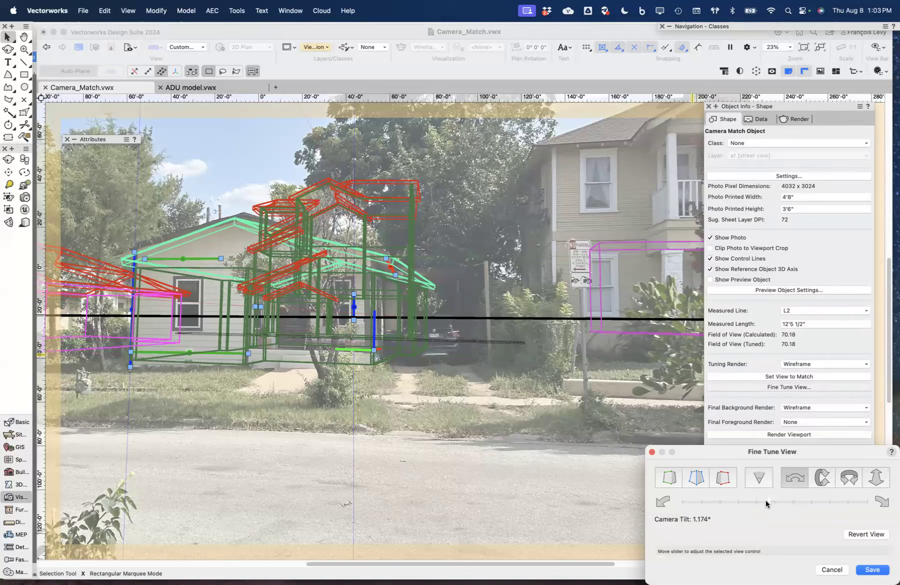
# Set the camera's horizontal rotation to about -89.0° and save the fine-tuned view
pyautogui.click(845, 481)
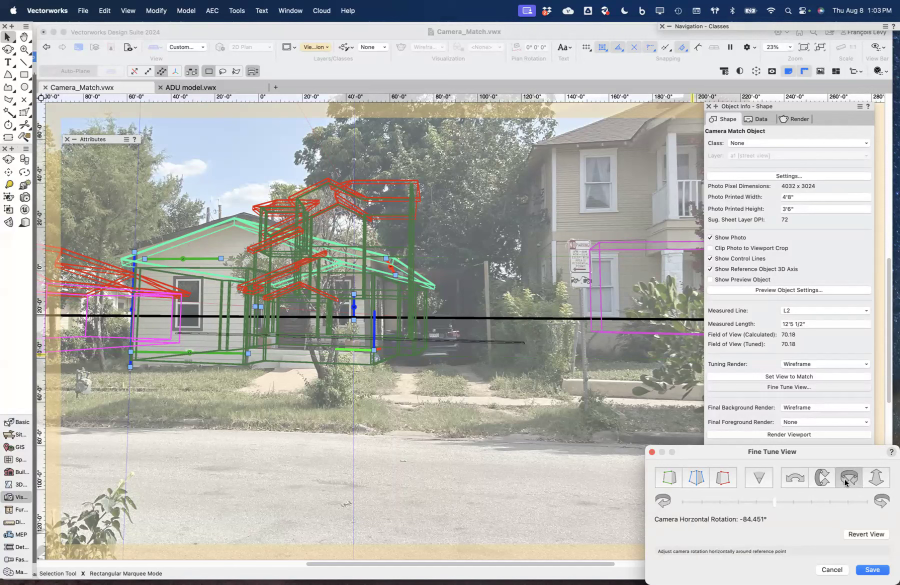
pyautogui.click(791, 502)
pyautogui.click(766, 502)
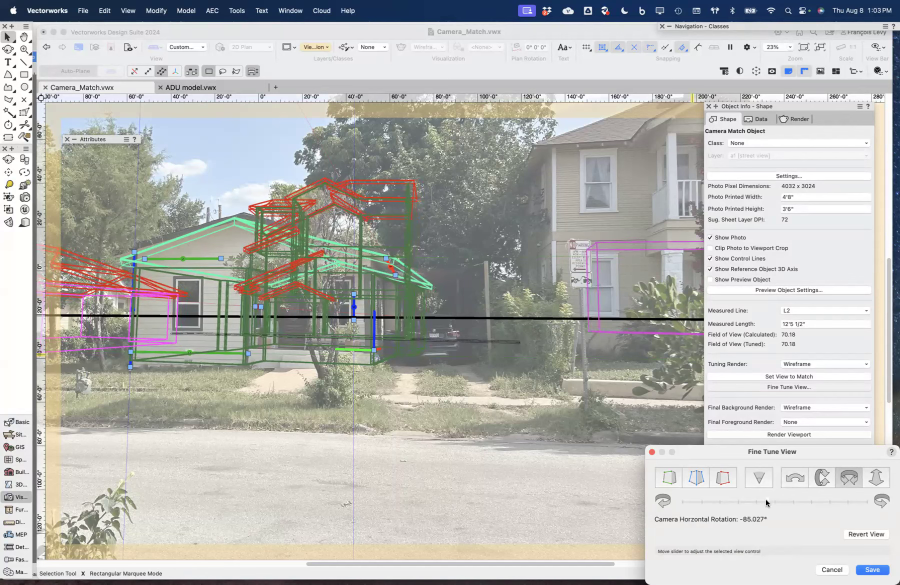
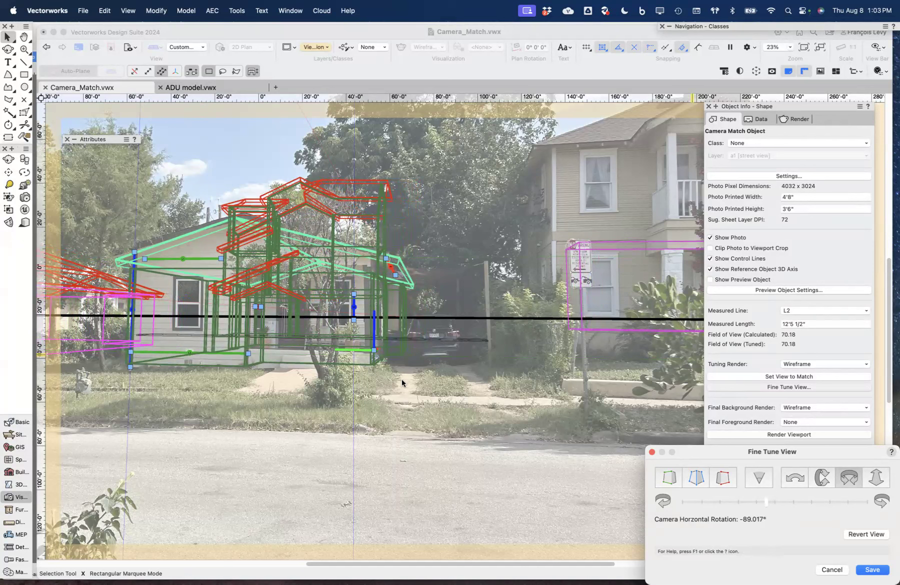
pyautogui.click(880, 570)
pyautogui.hscroll(-8, 502, 433)
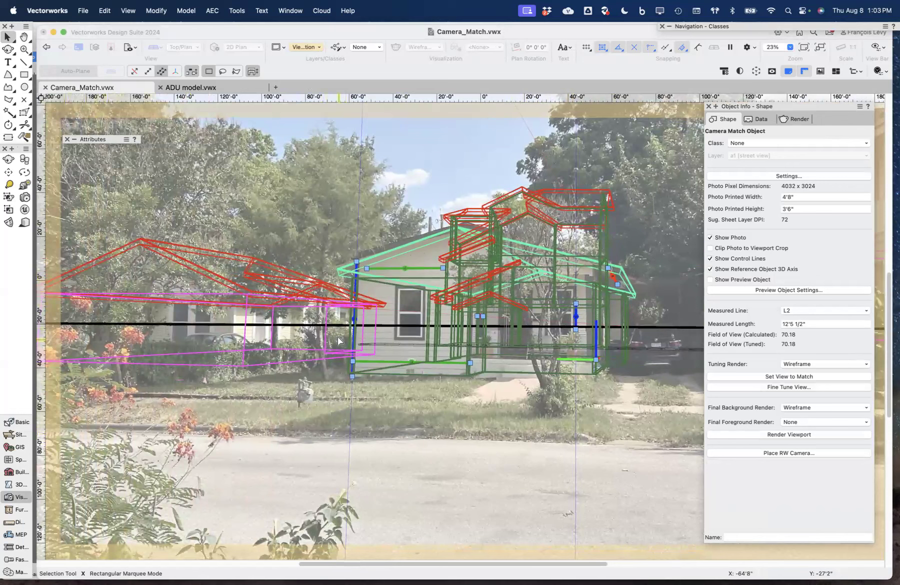
pyautogui.hscroll(7, 405, 347)
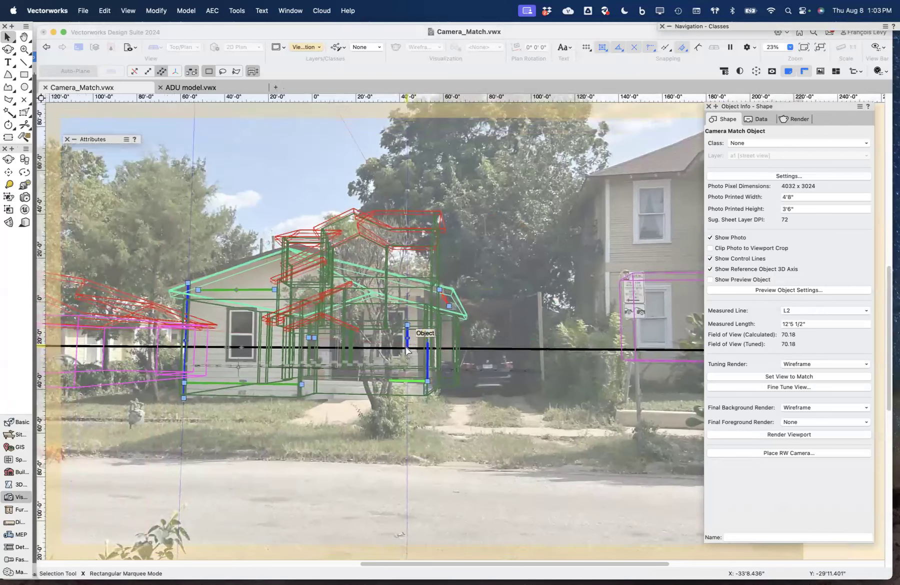
# Set the Camera Match object's final background render mode to Shaded and render the viewport
pyautogui.click(405, 347)
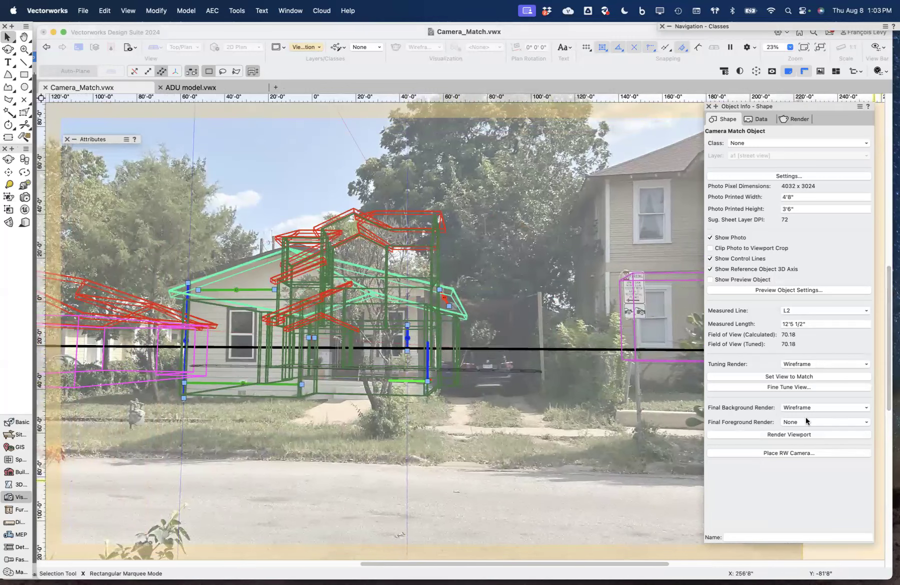
pyautogui.click(809, 364)
pyautogui.click(803, 324)
pyautogui.click(800, 407)
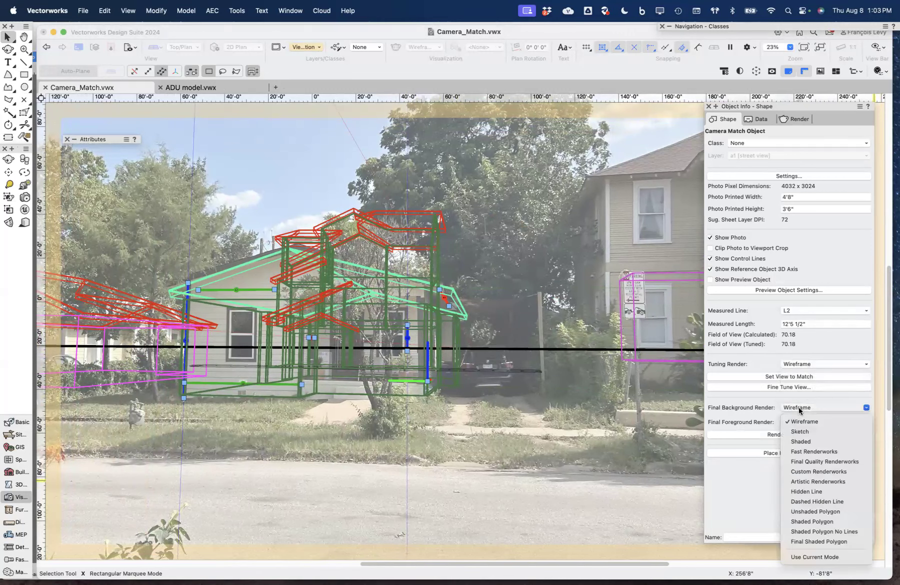
pyautogui.click(804, 444)
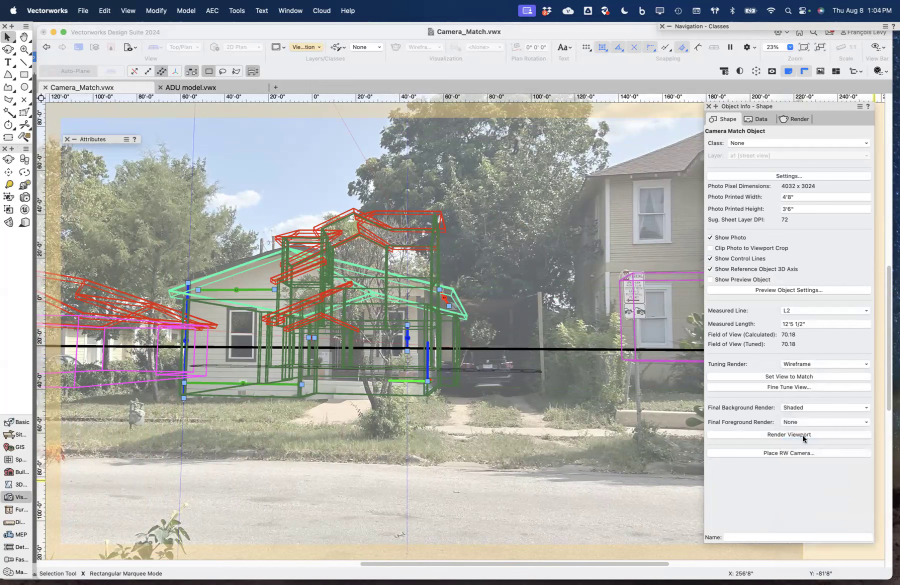
pyautogui.click(811, 438)
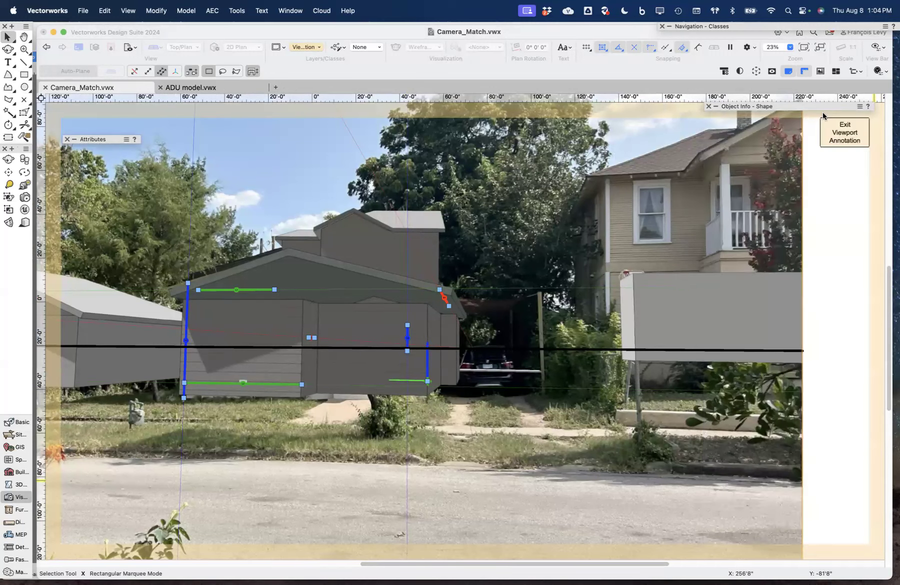
# Exit annotation editing, then hide the Site layer in the street view viewport and update it
pyautogui.click(854, 144)
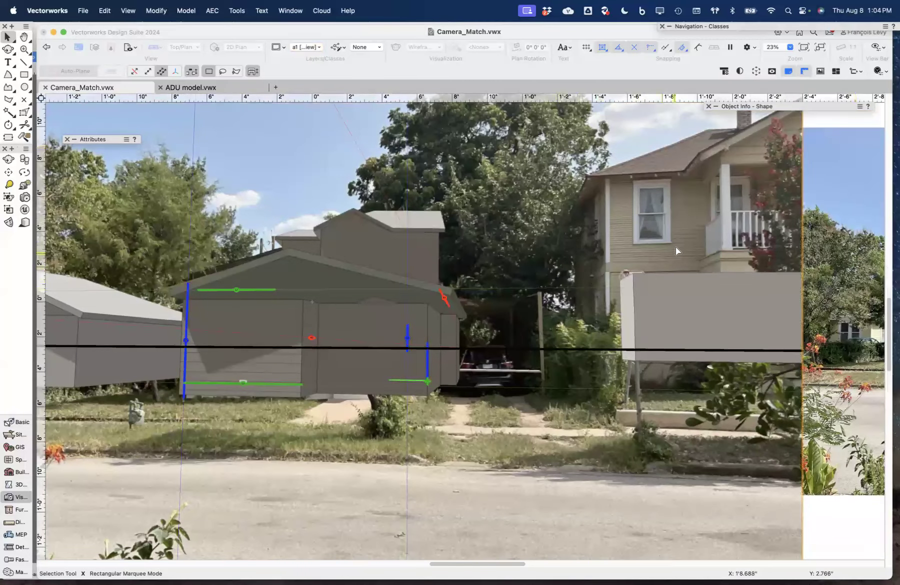
pyautogui.moveTo(800, 107)
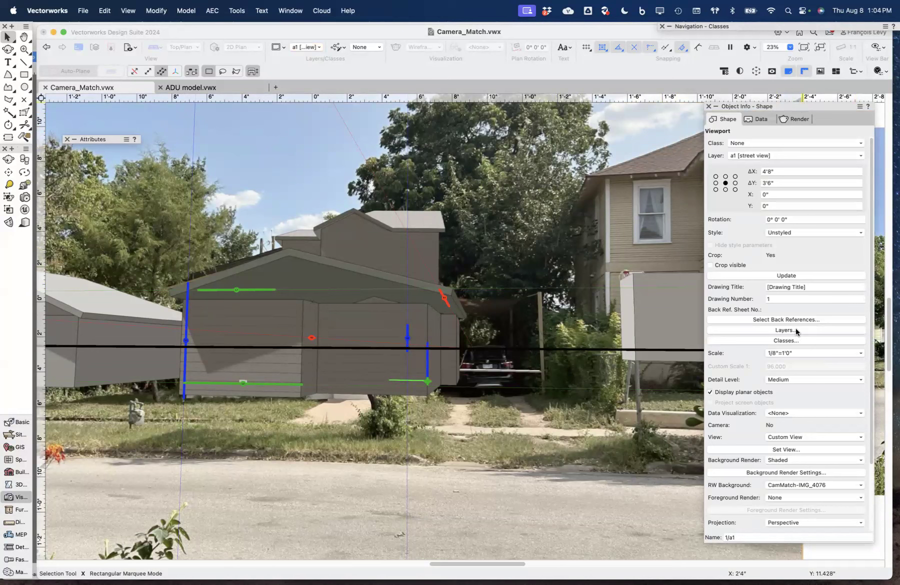
pyautogui.click(784, 330)
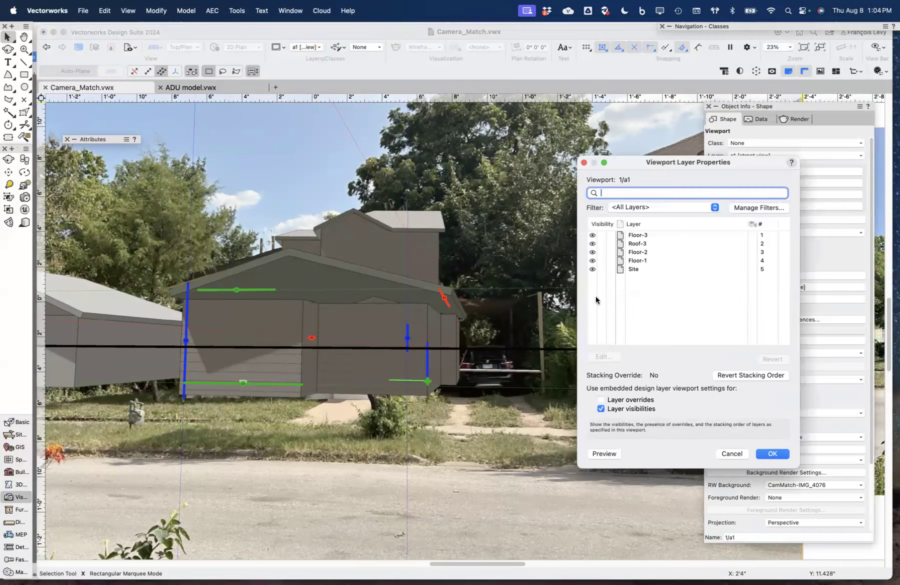
pyautogui.click(598, 270)
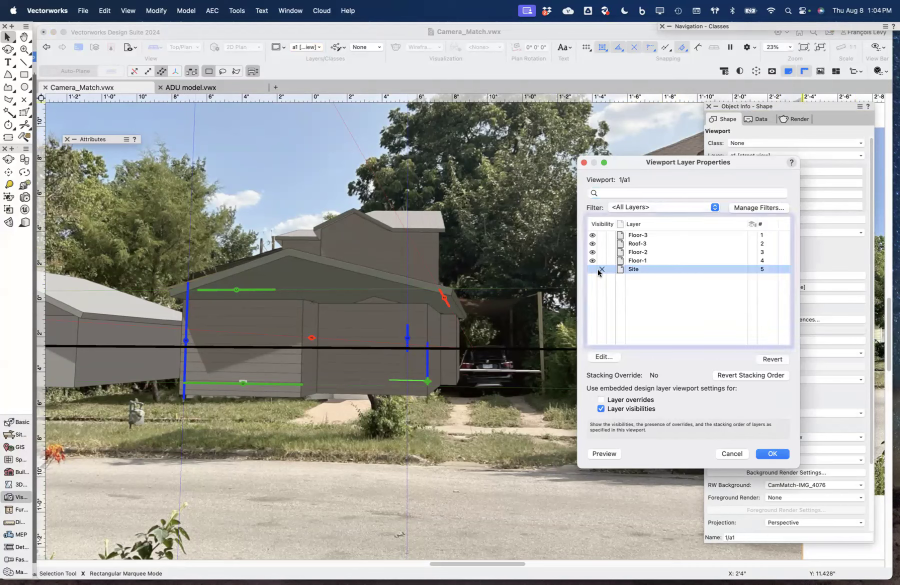
pyautogui.click(773, 454)
pyautogui.click(785, 280)
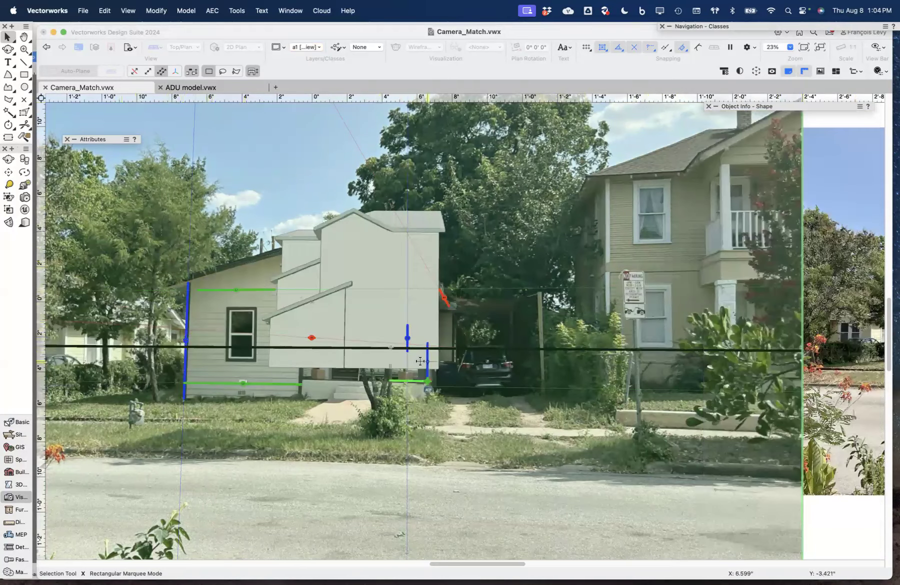
# Edit the viewport's annotations and start a corner-vertex Camera Match mask at the left eave tip of the existing house
pyautogui.moveTo(777, 107)
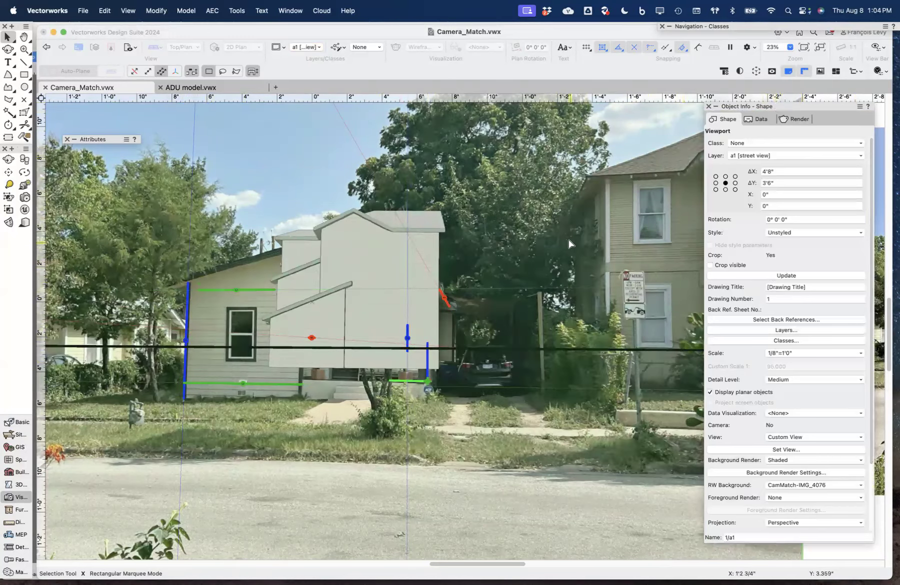
pyautogui.doubleClick(572, 244)
pyautogui.click(506, 333)
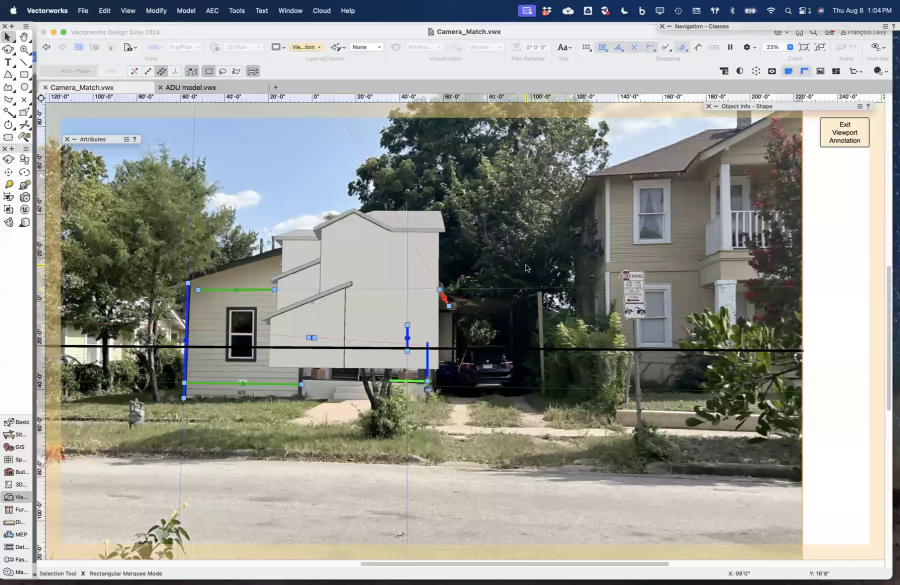
pyautogui.click(8, 224)
pyautogui.click(170, 280)
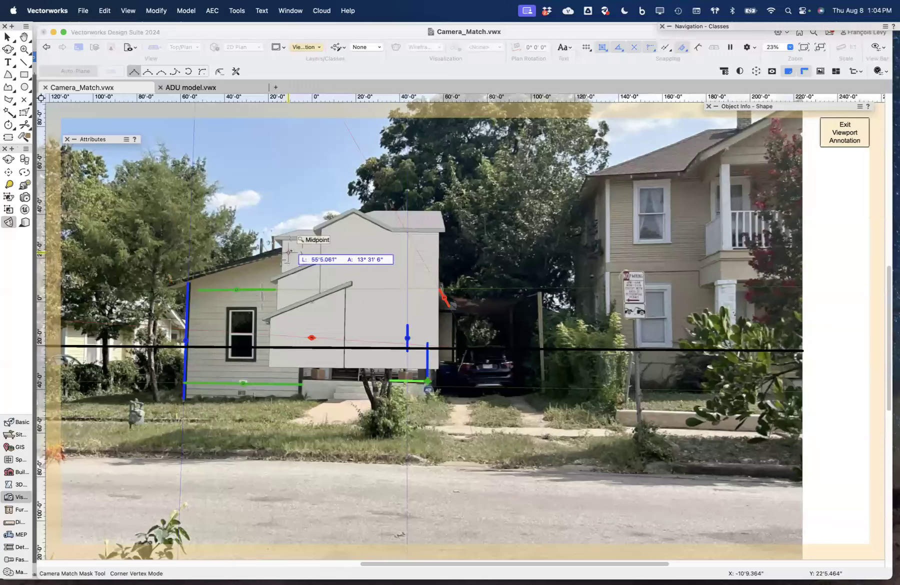
pyautogui.scroll(5, 289, 251)
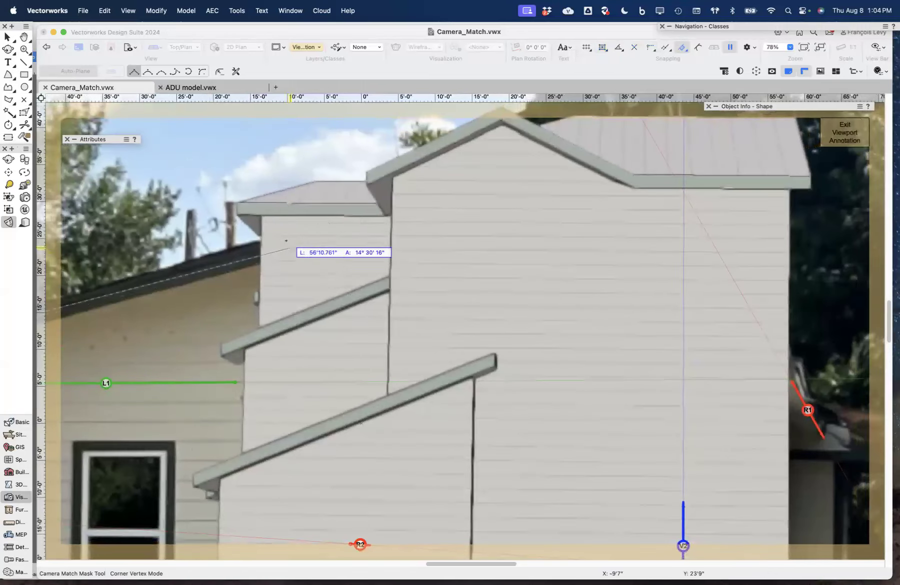
pyautogui.press('b')
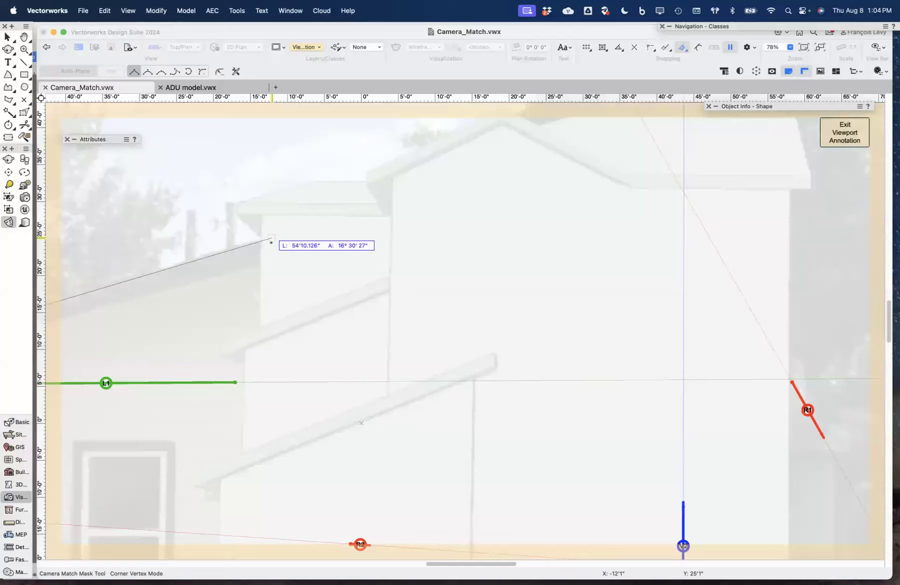
pyautogui.scroll(-3, 289, 350)
pyautogui.write('11')
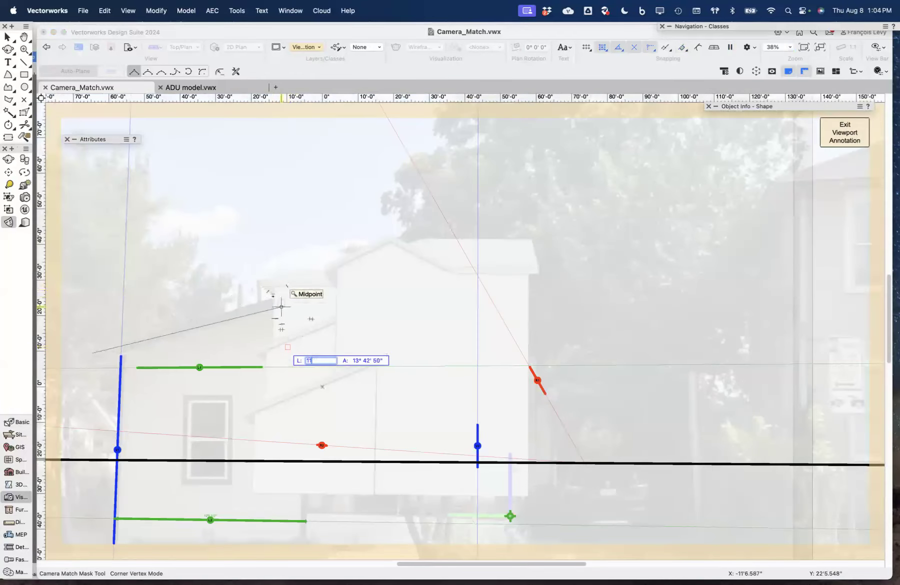
pyautogui.write('b`````b')
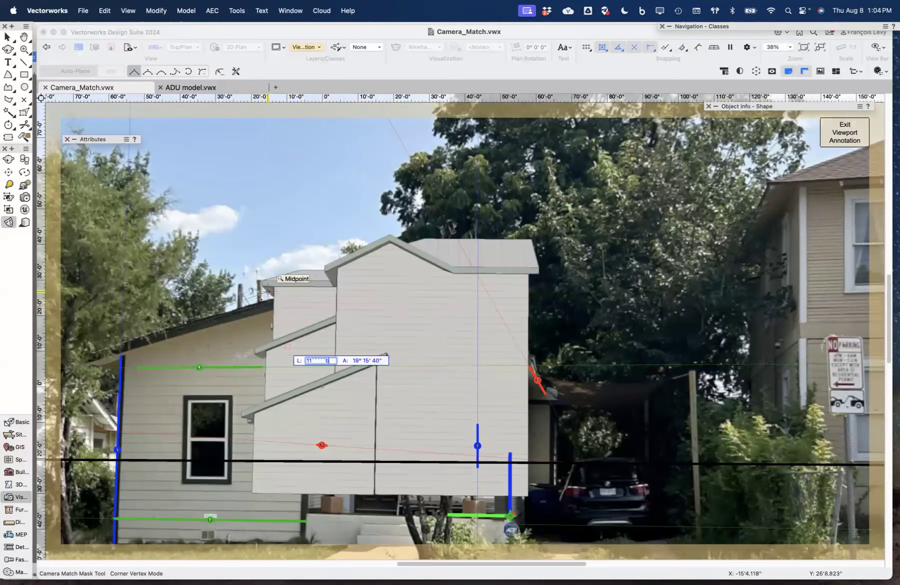
pyautogui.press('Escape')
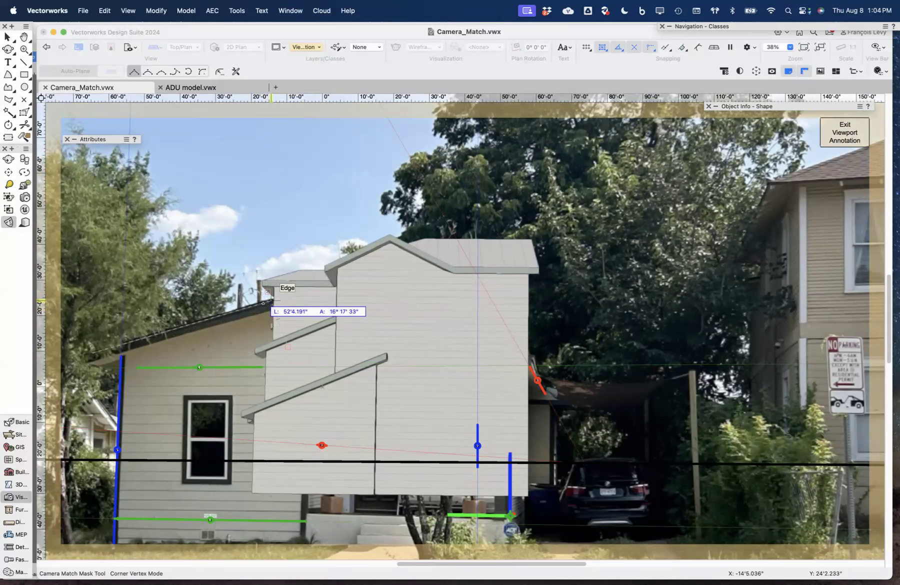
pyautogui.press('b')
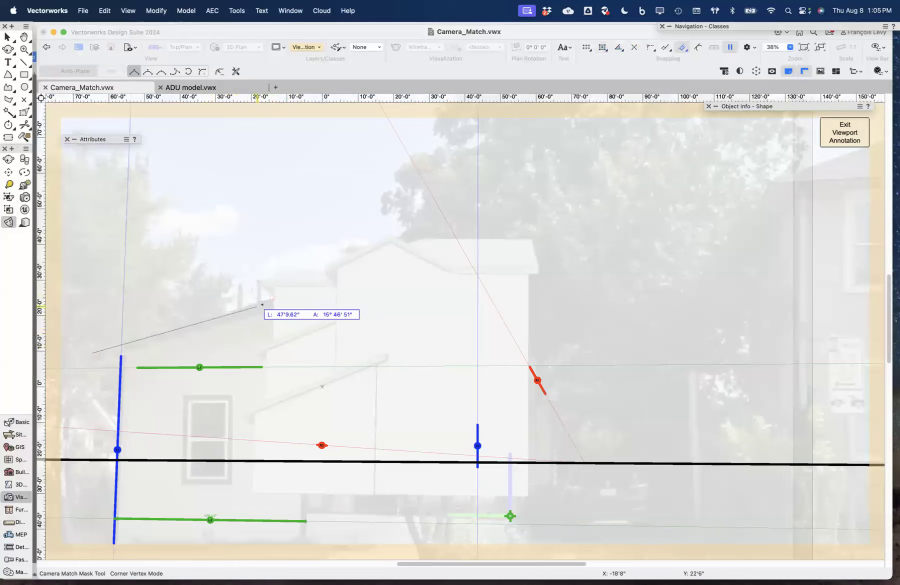
# Complete the mask polygon around the existing house, from roof peak to right eave, down to the ground, and back to the start
pyautogui.click(274, 299)
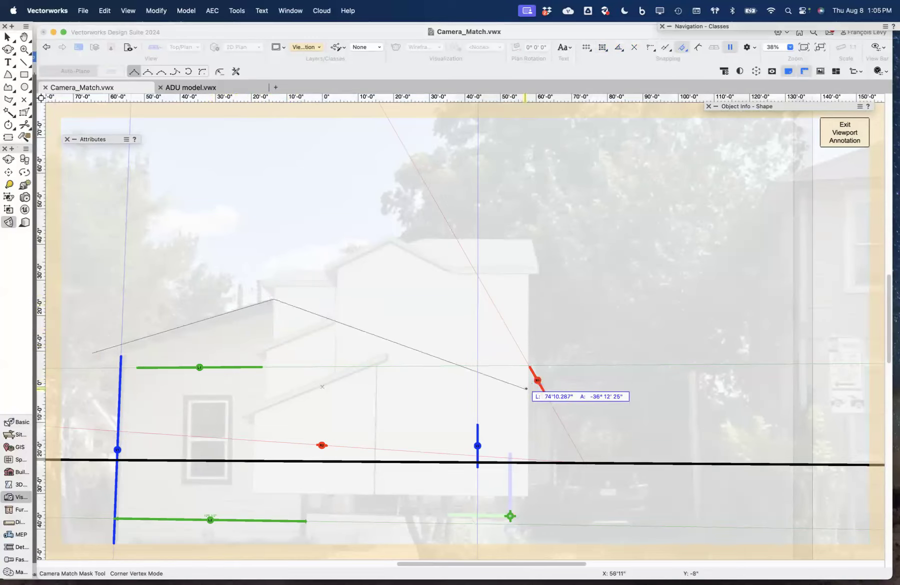
pyautogui.click(554, 387)
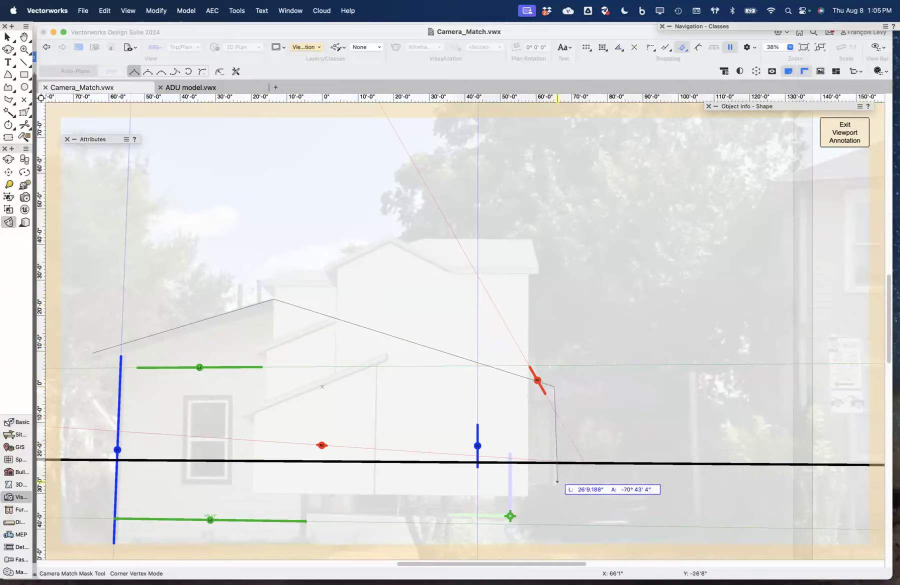
pyautogui.scroll(-2, 559, 500)
pyautogui.click(558, 483)
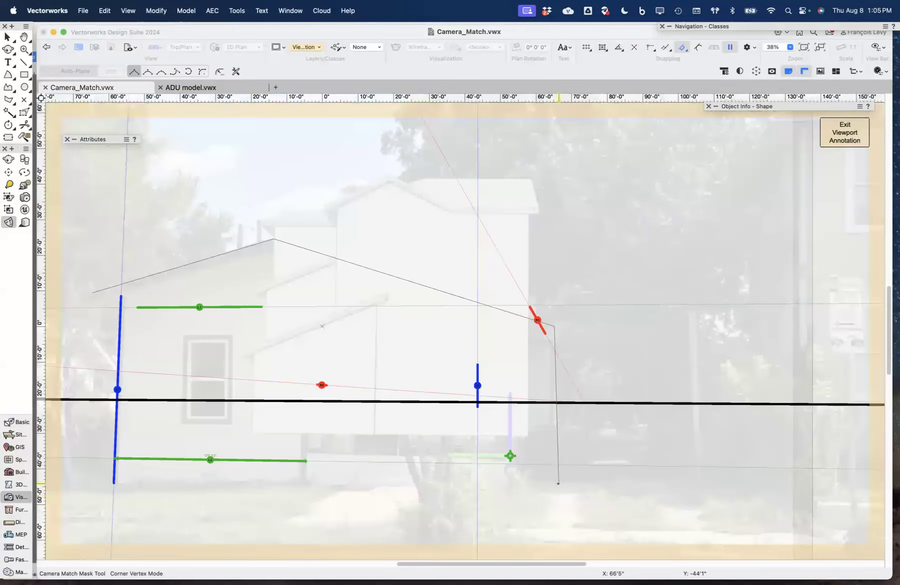
pyautogui.click(133, 510)
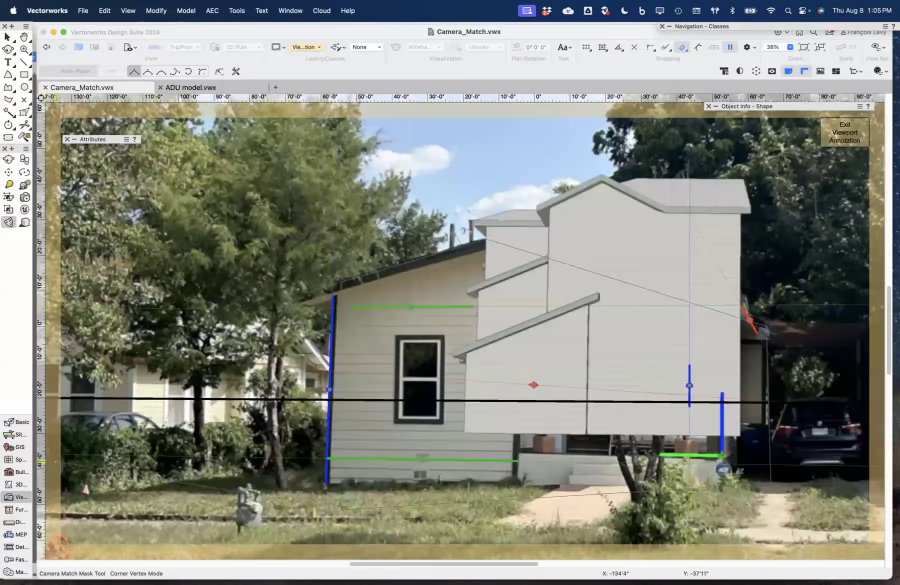
pyautogui.click(58, 460)
pyautogui.click(301, 296)
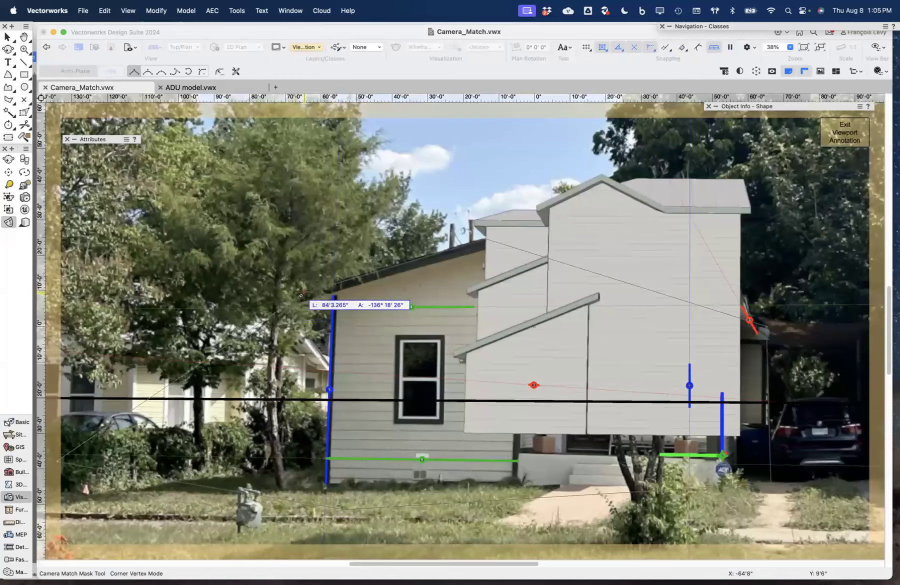
# Reshape the mask by moving its far-left vertex closer to the house and adding a vertex near the right end of the roof slope
pyautogui.hotkey('shift', 'r')
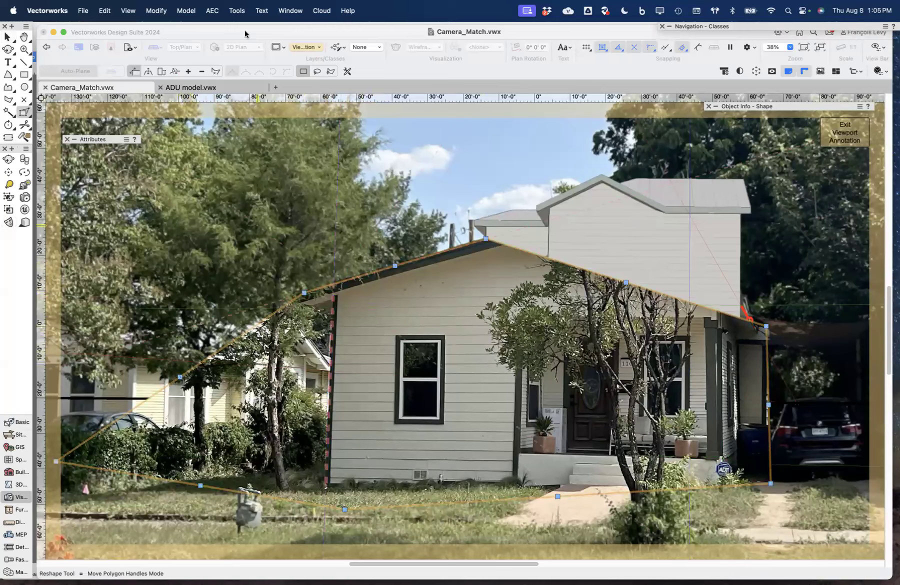
pyautogui.moveTo(54, 461); pyautogui.dragTo(259, 401)
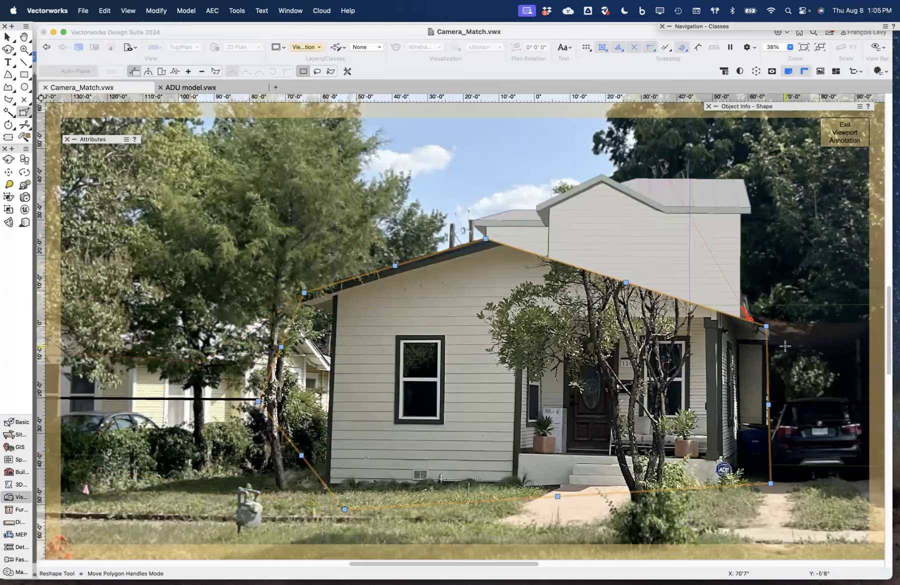
pyautogui.click(188, 71)
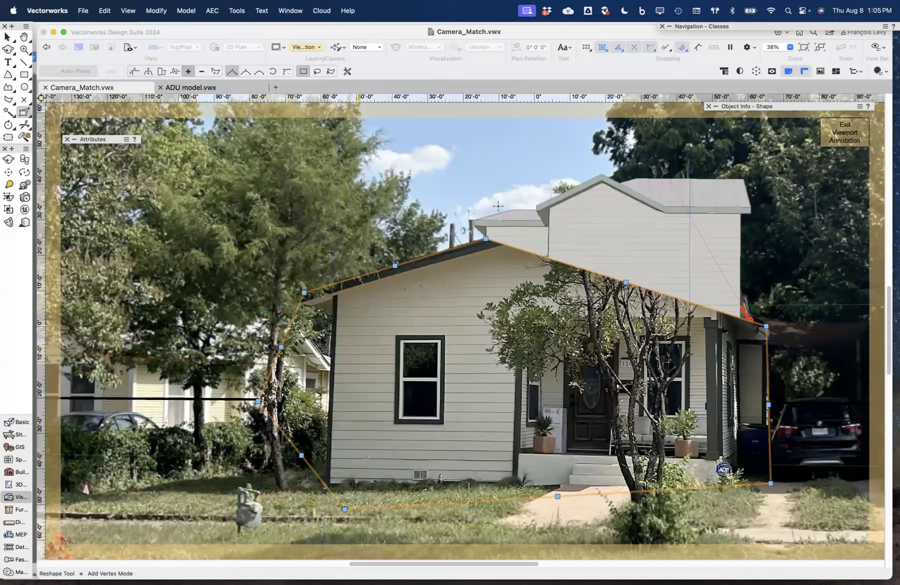
pyautogui.moveTo(625, 283); pyautogui.dragTo(727, 303)
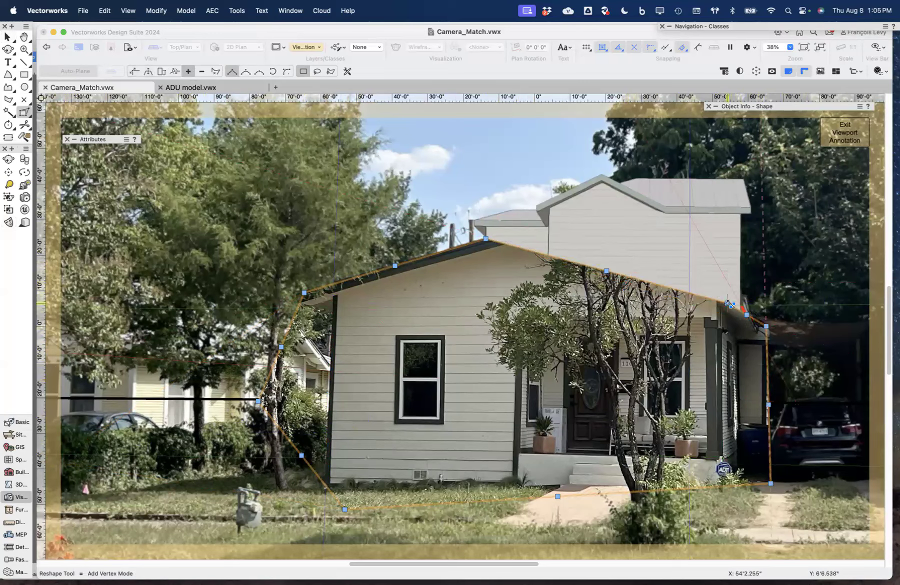
# Move the mask's right eave and roof peak vertices so its edge follows the existing house's roofline
pyautogui.scroll(5, 725, 302)
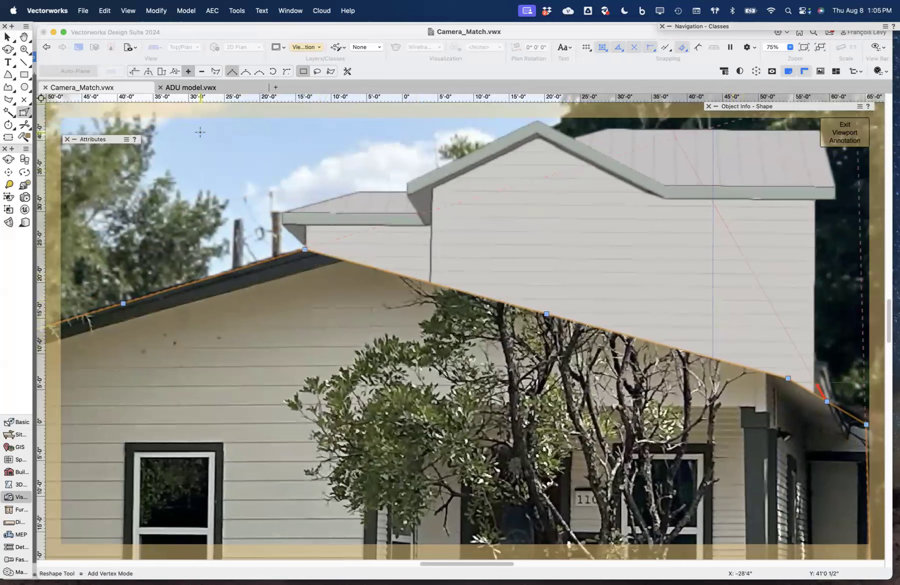
pyautogui.click(134, 71)
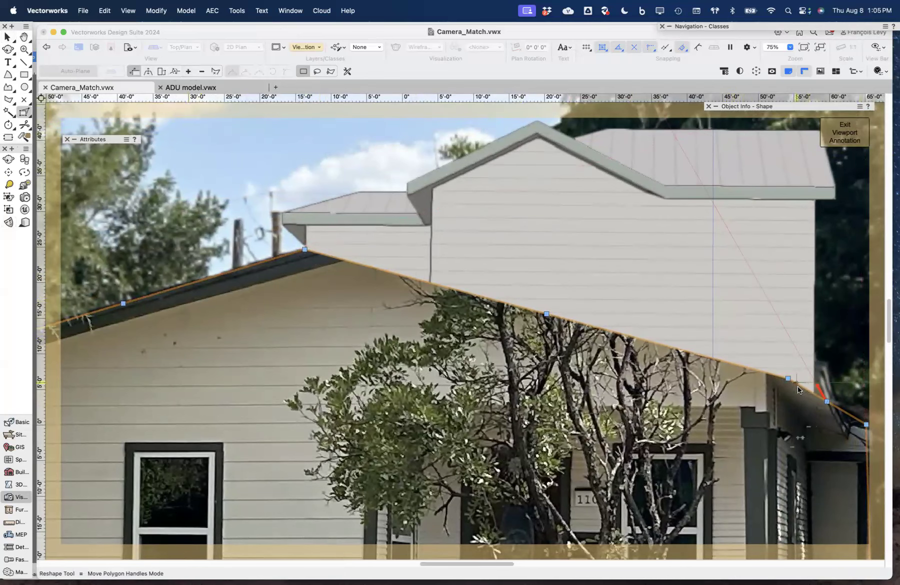
pyautogui.moveTo(788, 380); pyautogui.dragTo(828, 367)
pyautogui.moveTo(306, 248); pyautogui.dragTo(353, 235)
pyautogui.scroll(-5, 359, 247)
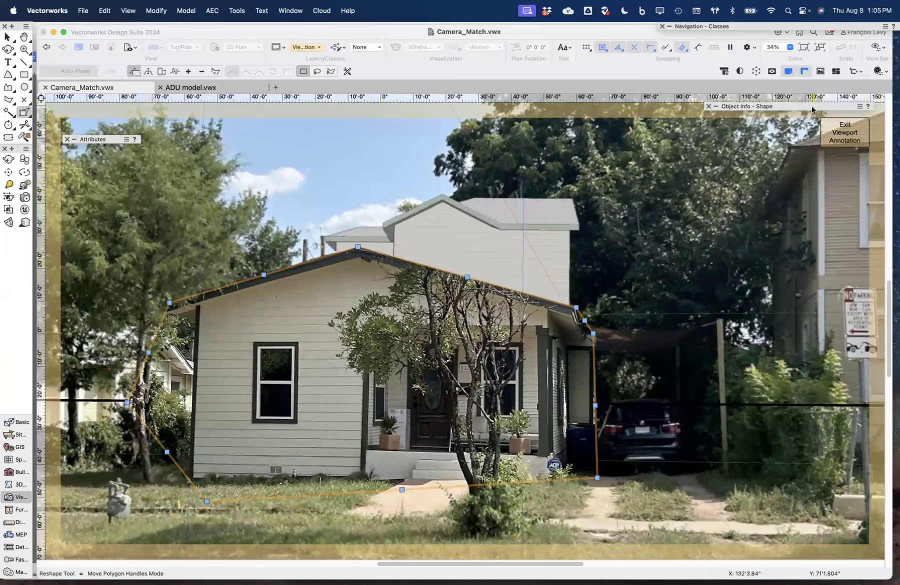
# Check the Camera Match mask's anti-aliasing options and deselect the mask to inspect the composite of house and addition
pyautogui.moveTo(812, 107)
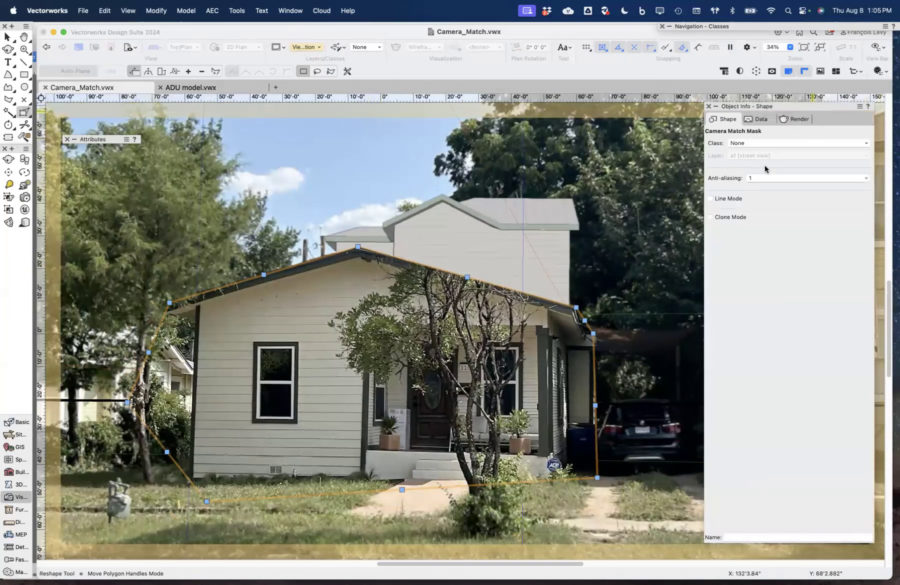
pyautogui.click(762, 178)
pyautogui.click(583, 318)
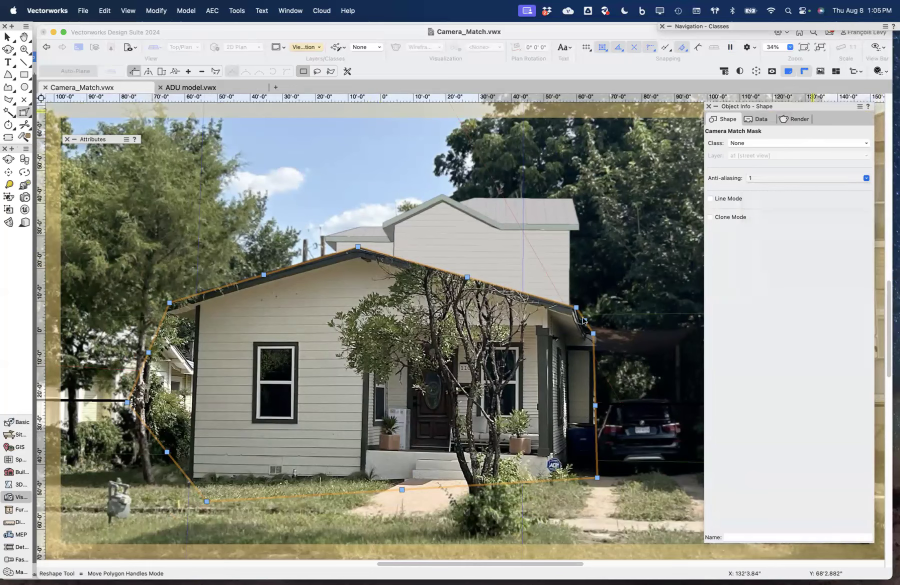
pyautogui.press('x')
pyautogui.click(695, 426)
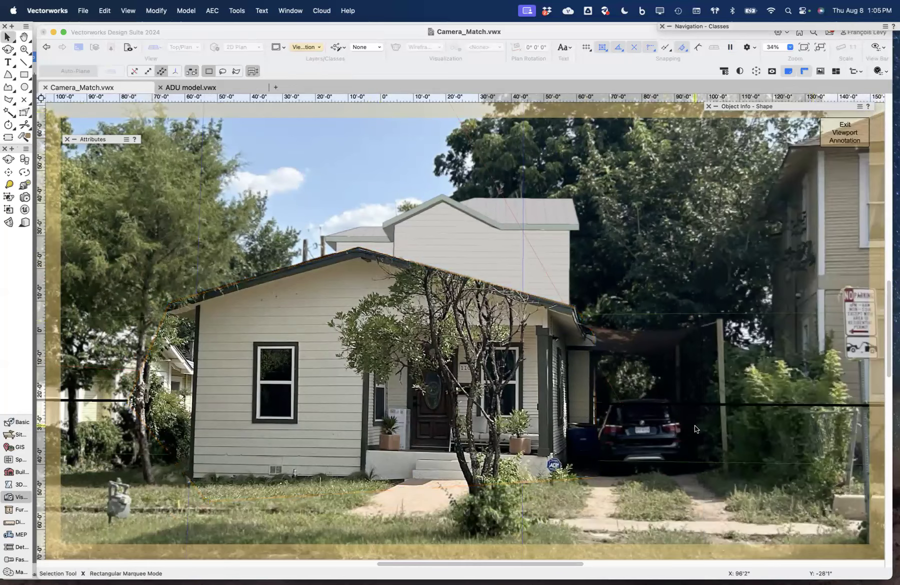
pyautogui.scroll(-6, 695, 429)
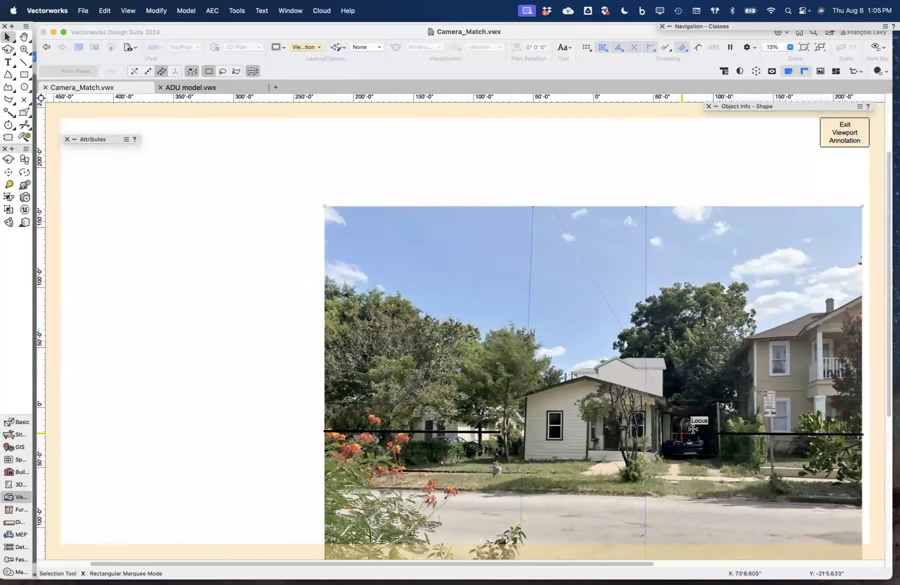
pyautogui.scroll(4, 693, 425)
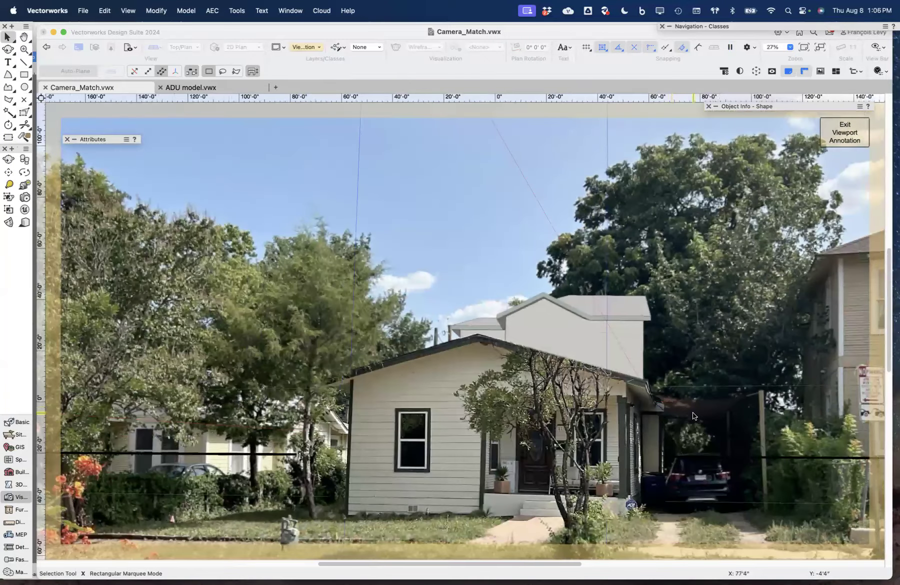
# Try a second Camera Match mask polygon over the tree beside the addition, overlapping the right end of its roof and wall
pyautogui.click(9, 222)
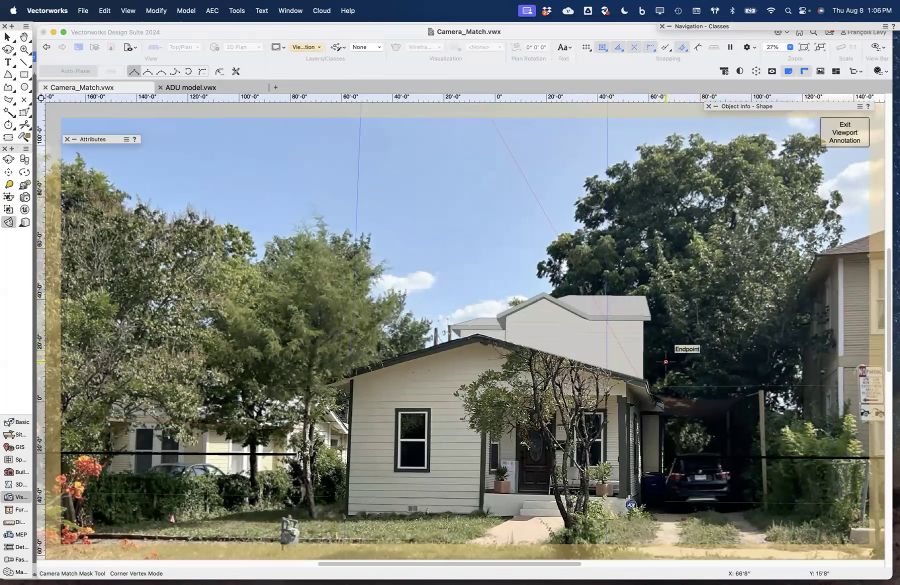
pyautogui.click(666, 362)
pyautogui.click(631, 345)
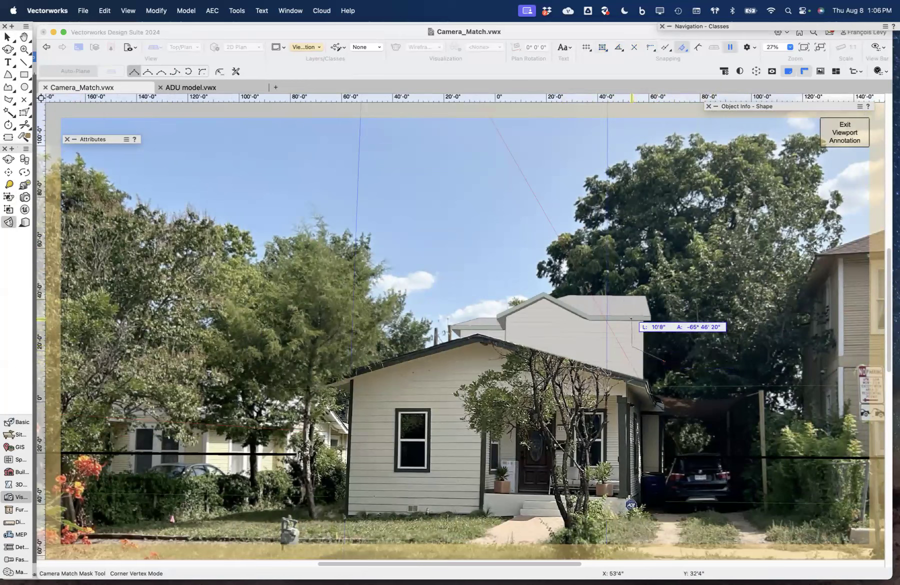
pyautogui.click(630, 316)
pyautogui.click(572, 301)
pyautogui.click(558, 281)
pyautogui.click(613, 235)
pyautogui.click(699, 243)
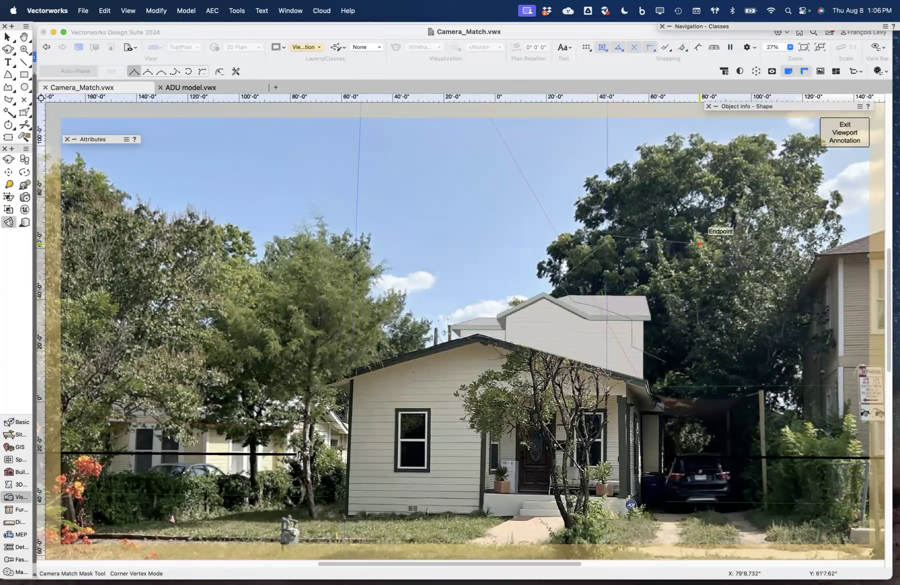
pyautogui.click(666, 361)
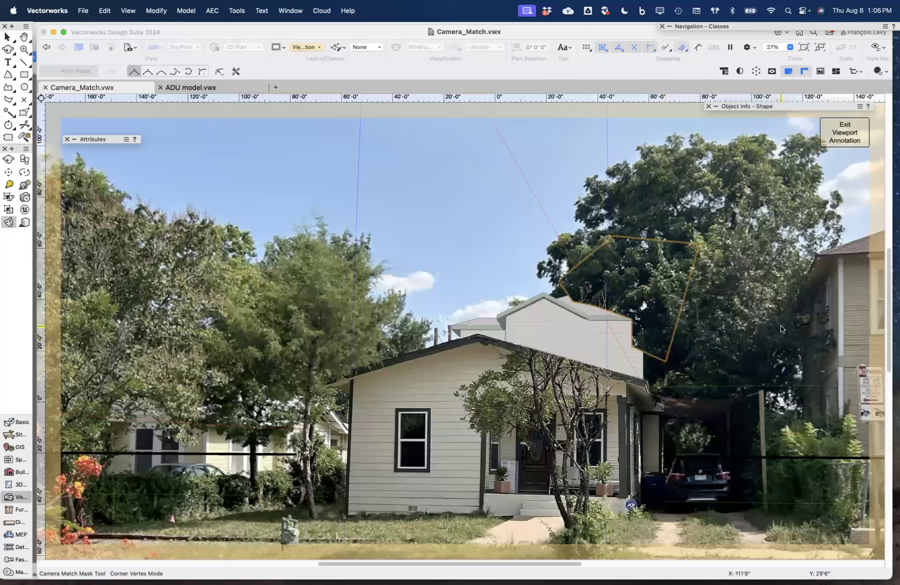
# Set the tree mask's anti-aliasing to 8
pyautogui.press('x')
pyautogui.moveTo(812, 103)
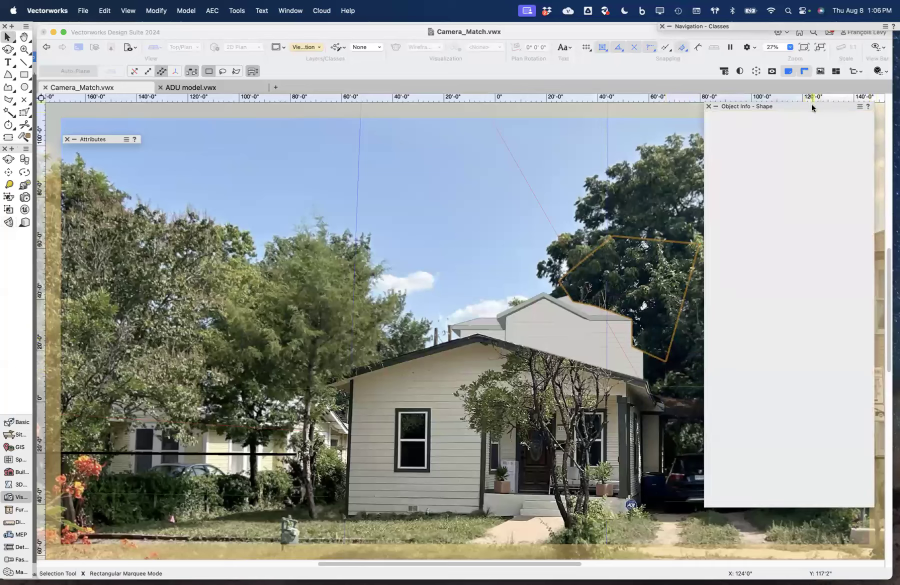
pyautogui.click(787, 177)
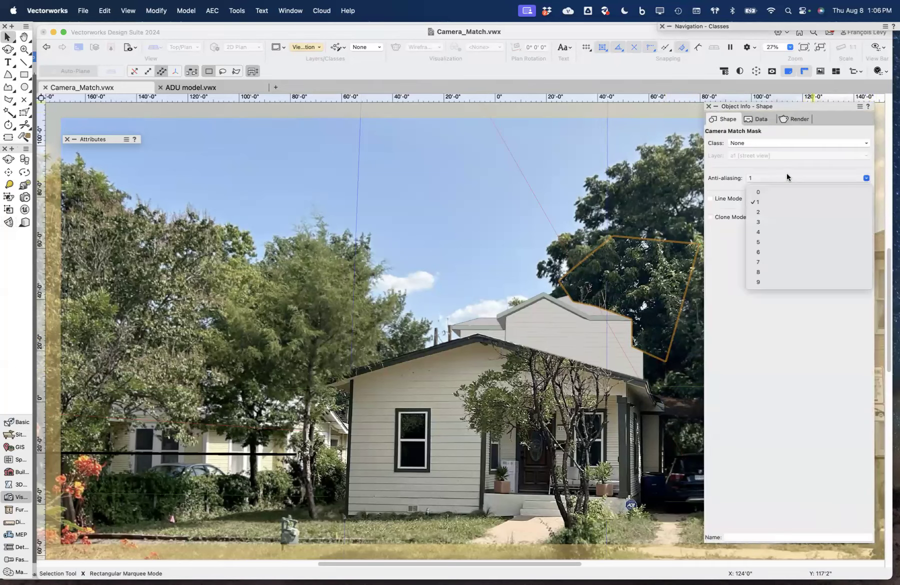
pyautogui.click(770, 272)
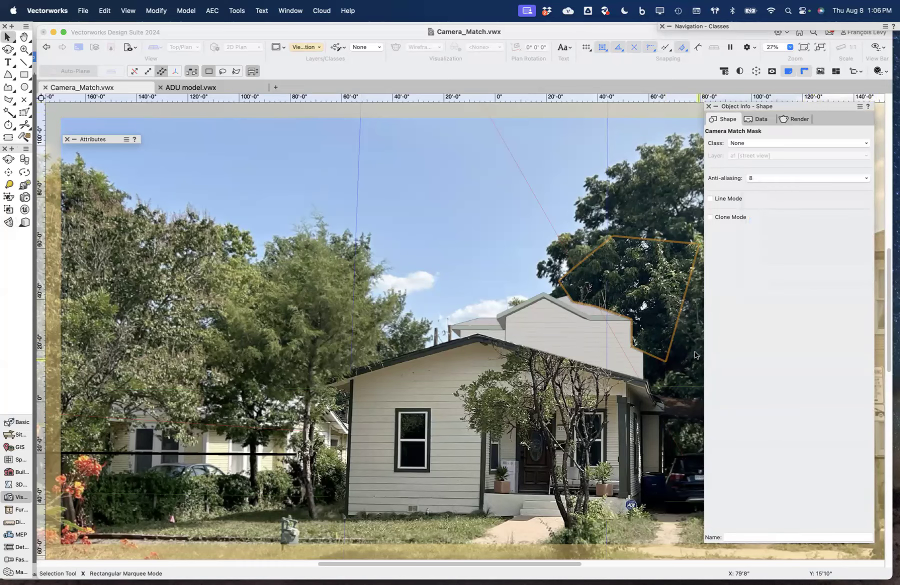
# Inspect the addition's edges in the composite and exit the viewport's annotation editing
pyautogui.scroll(3, 598, 270)
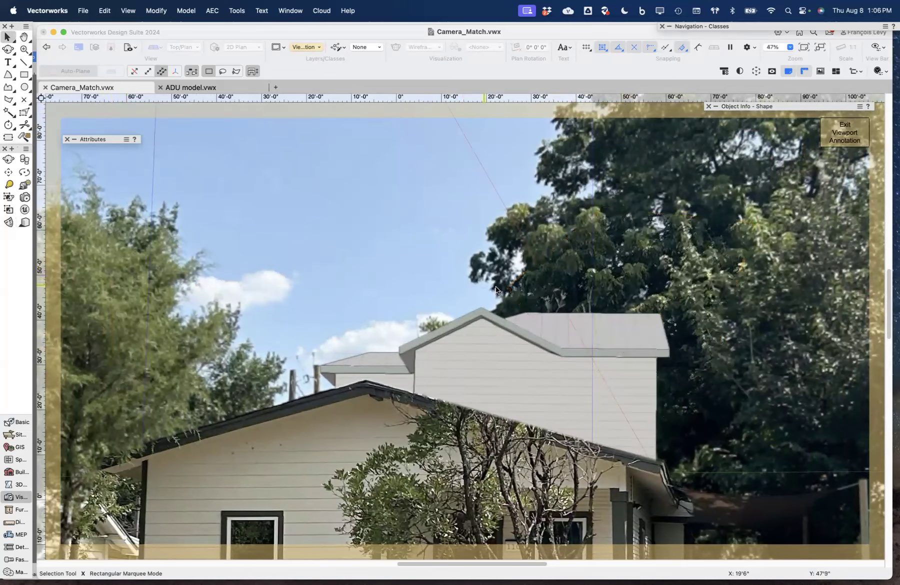
pyautogui.scroll(-3, 497, 290)
pyautogui.click(853, 134)
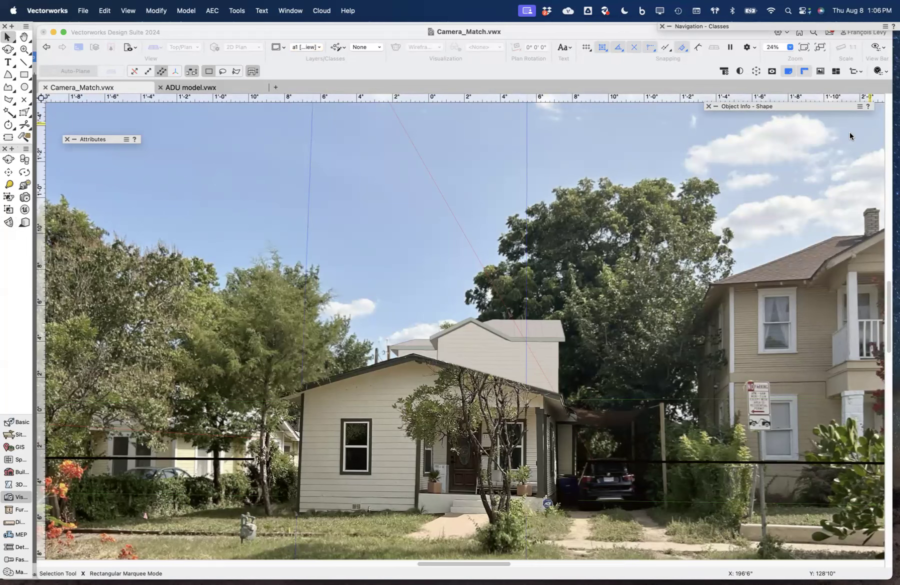
pyautogui.scroll(-3, 850, 132)
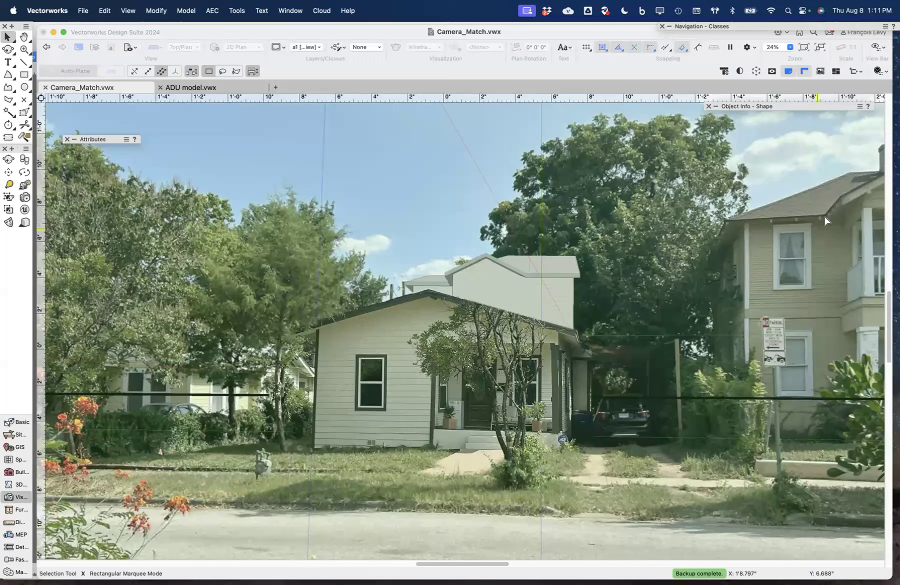
# Reopen the viewport's annotations, review the Camera Match object's view-matching and render settings, and return to the sheet layer
pyautogui.doubleClick(579, 313)
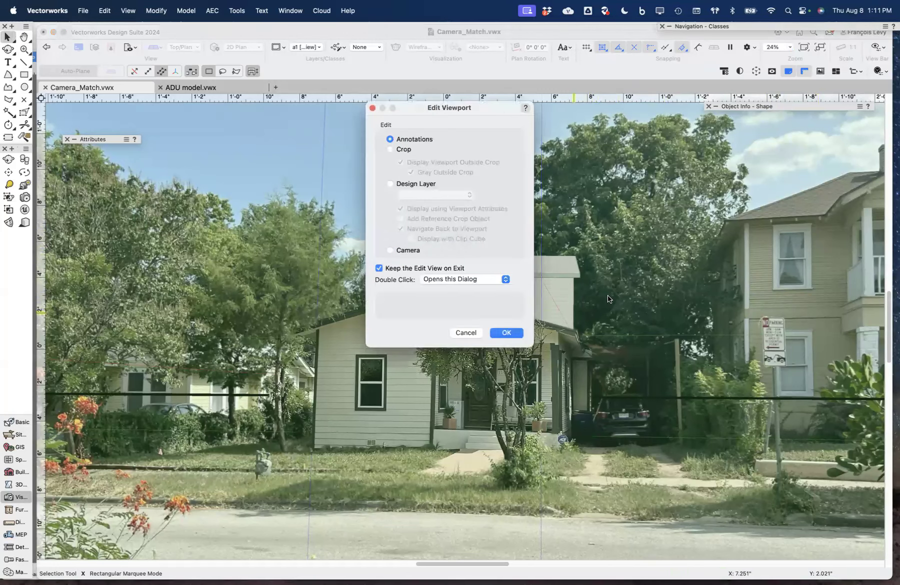
pyautogui.click(507, 333)
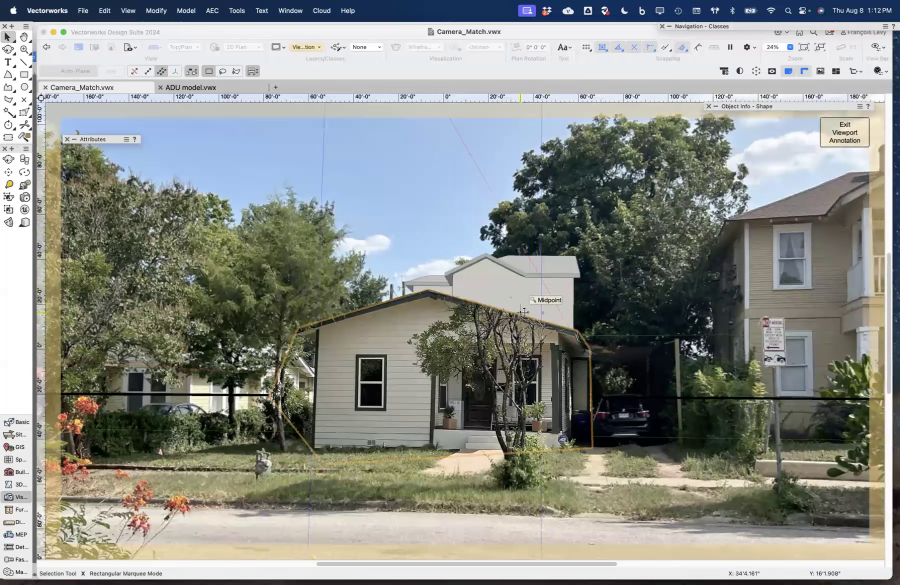
pyautogui.click(543, 276)
pyautogui.moveTo(795, 109)
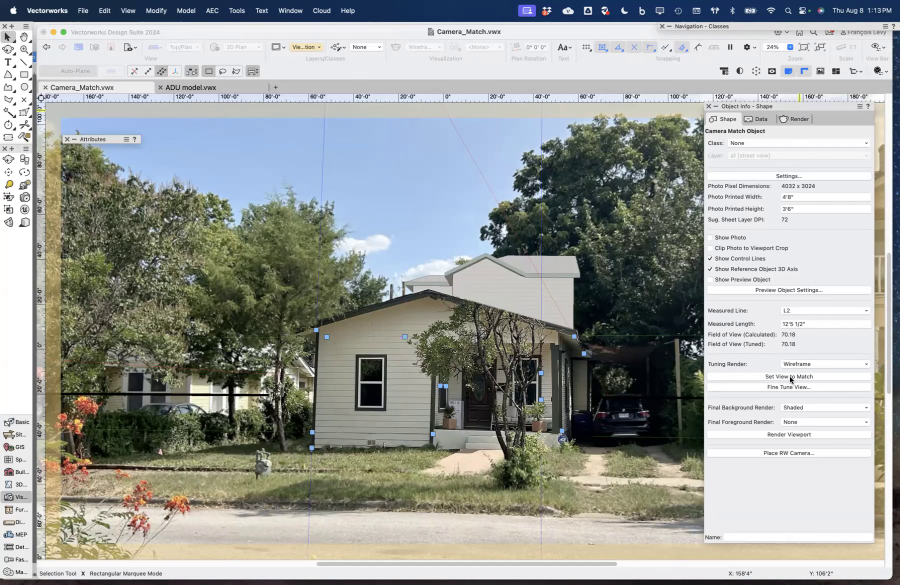
pyautogui.click(789, 376)
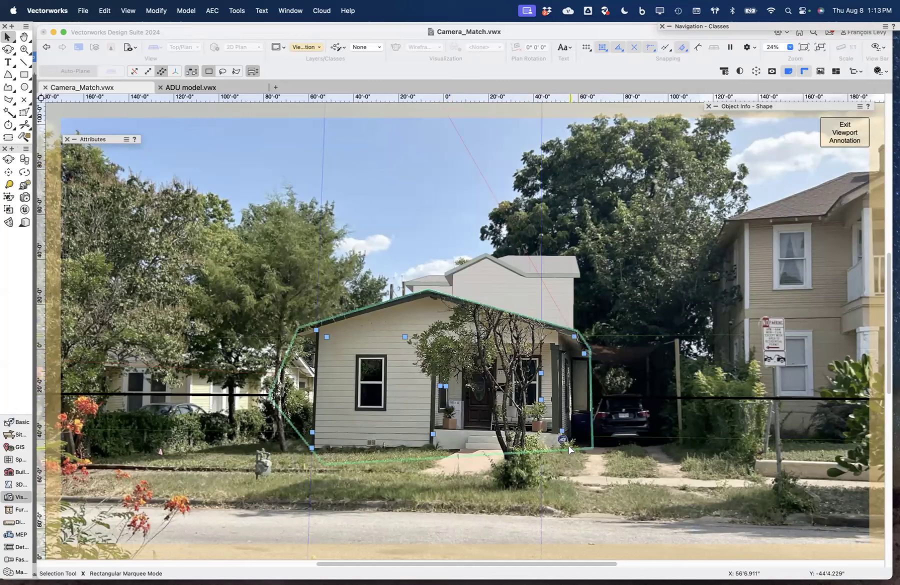
pyautogui.click(856, 136)
pyautogui.scroll(1, 726, 160)
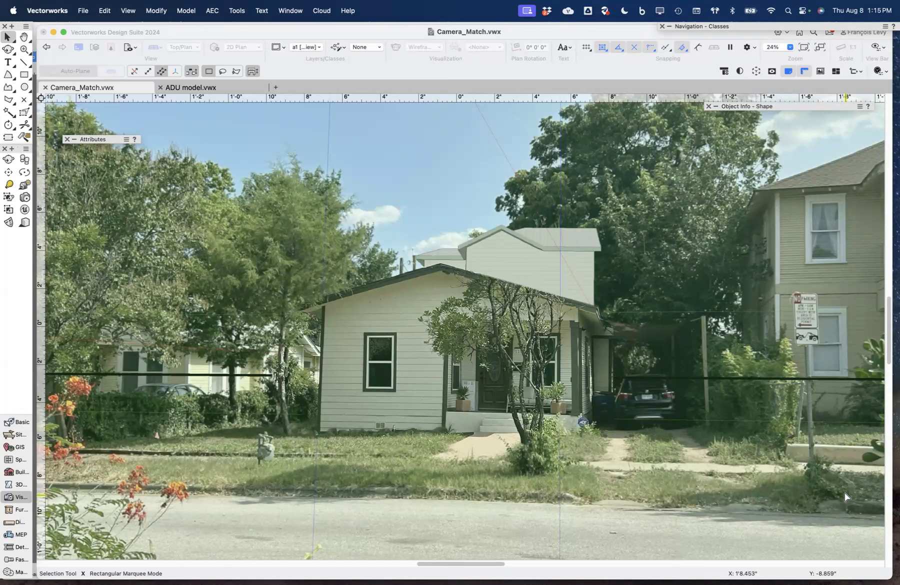
# Go to the saved view "perspective" and examine the Camera Match reference's settings, including the Interior Corner option
pyautogui.click(131, 48)
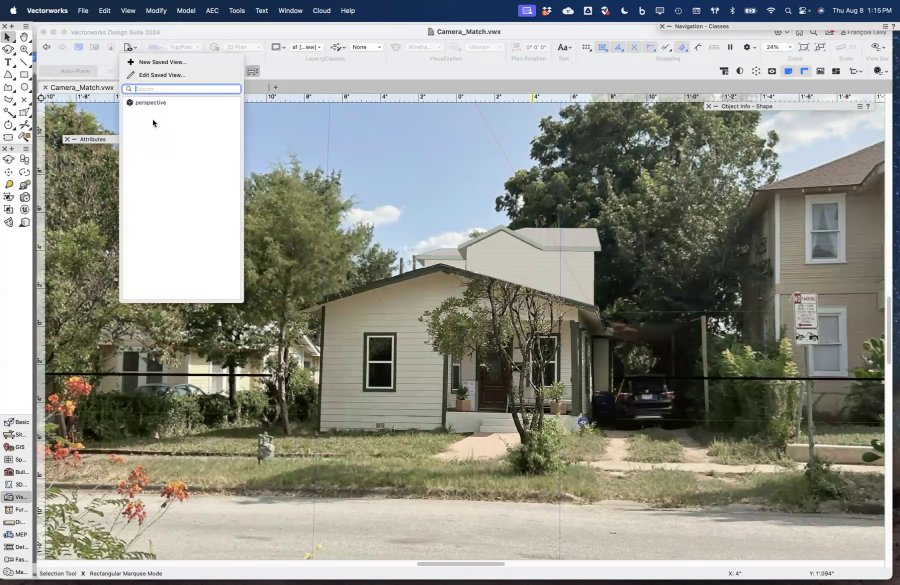
pyautogui.click(150, 103)
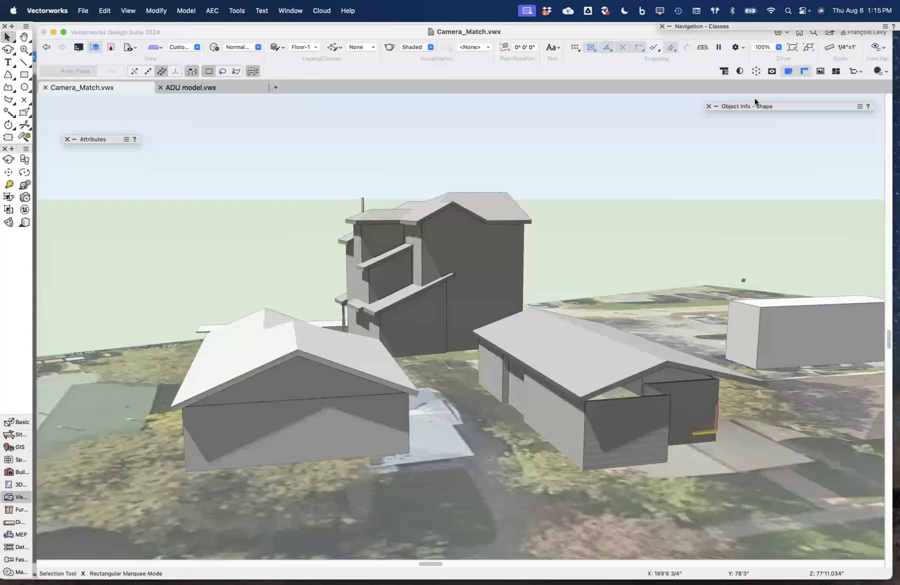
pyautogui.moveTo(754, 105)
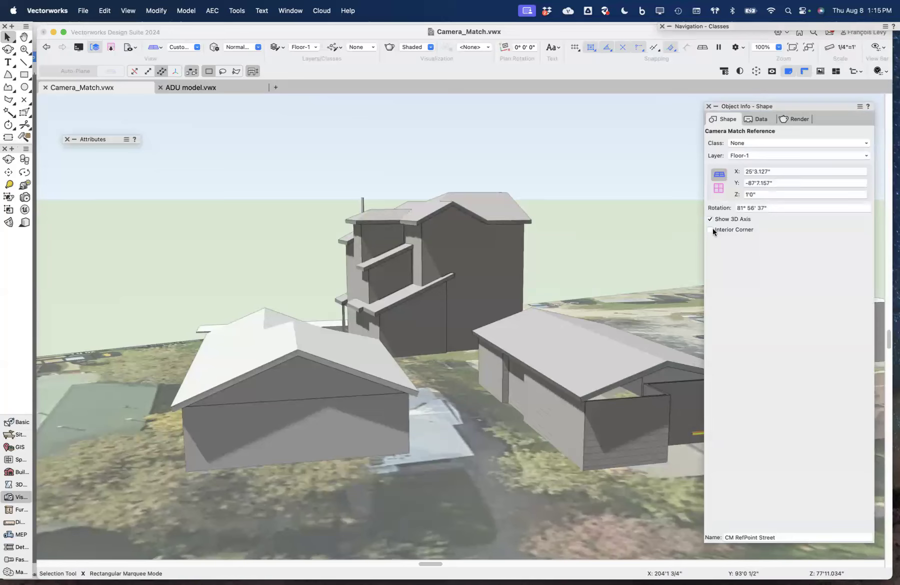
pyautogui.doubleClick(762, 108)
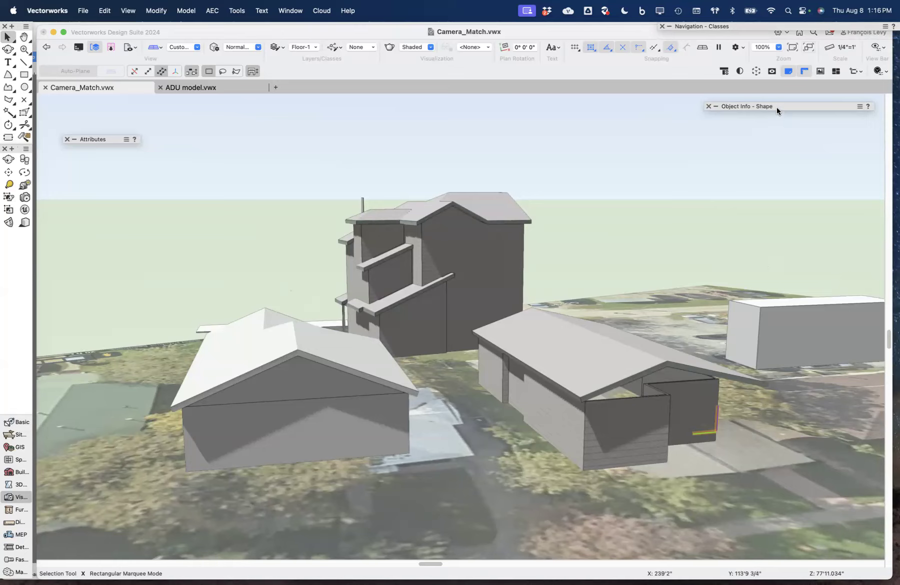
pyautogui.moveTo(777, 110)
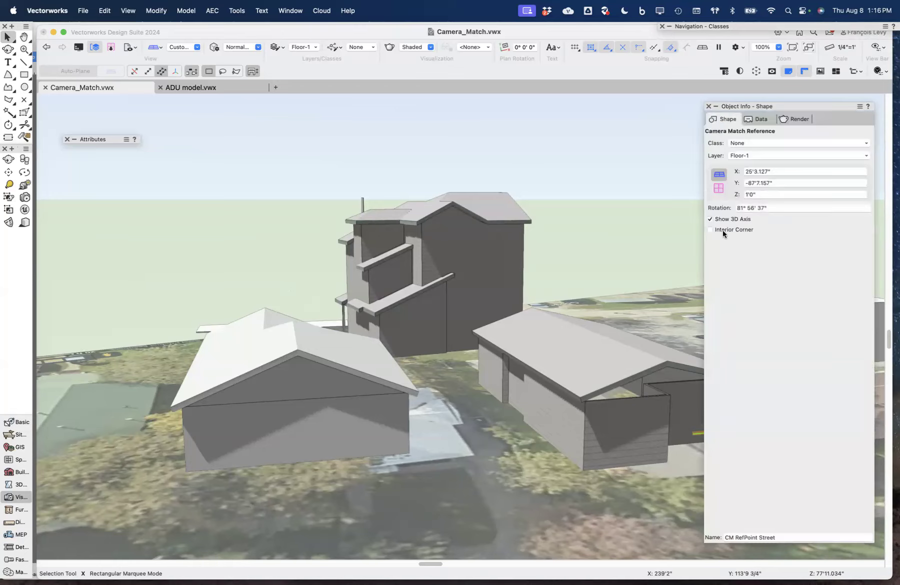